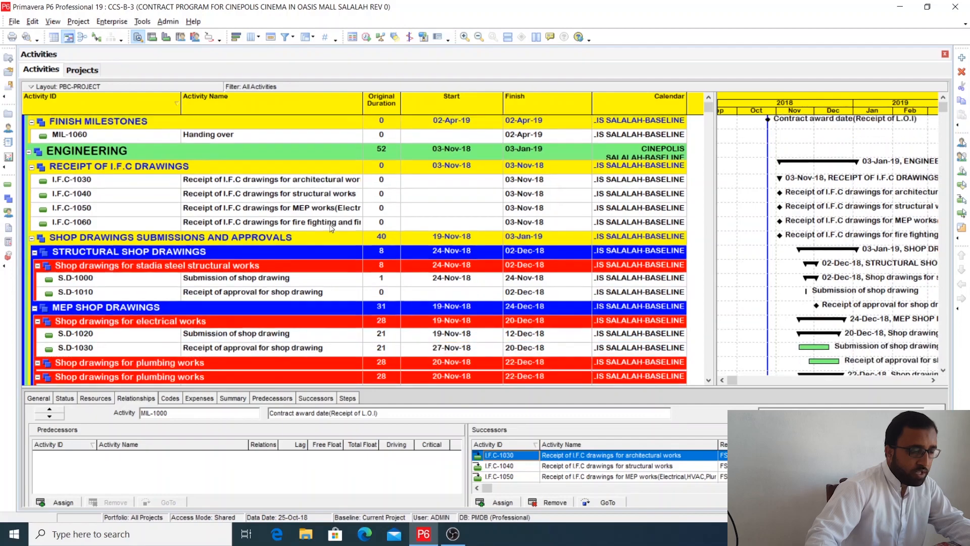
Widen the Gantt chart and examine the scheduled activities from the milestones through engineering and procurement to the construction works
scroll(329, 224, "up", 2)
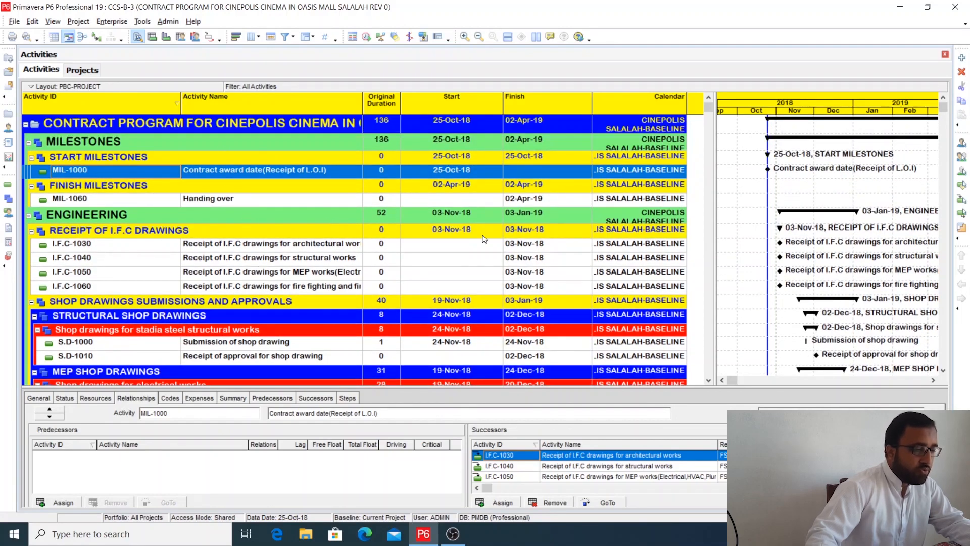
left_click_drag(643, 231, 579, 227)
scroll(760, 253, "down", 4)
scroll(760, 256, "down", 10)
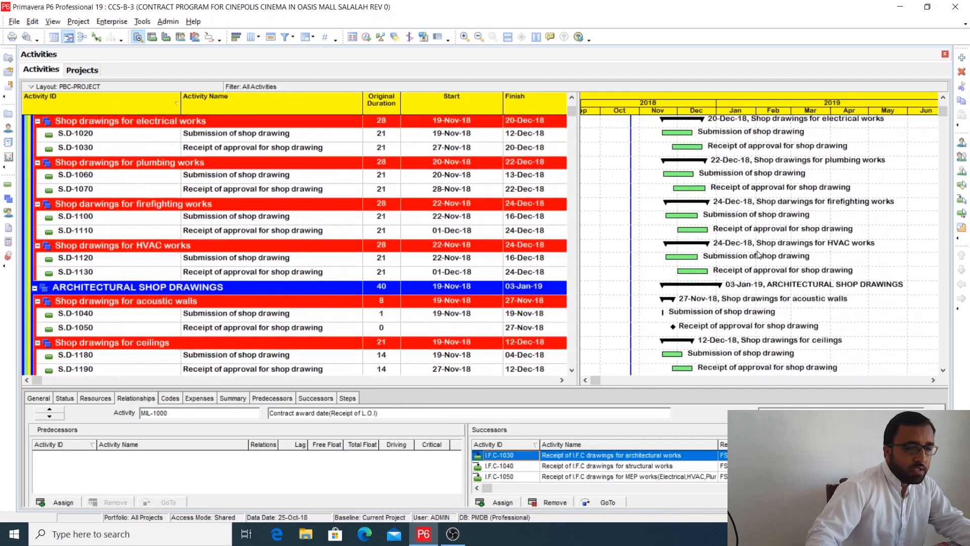
scroll(752, 250, "down", 10)
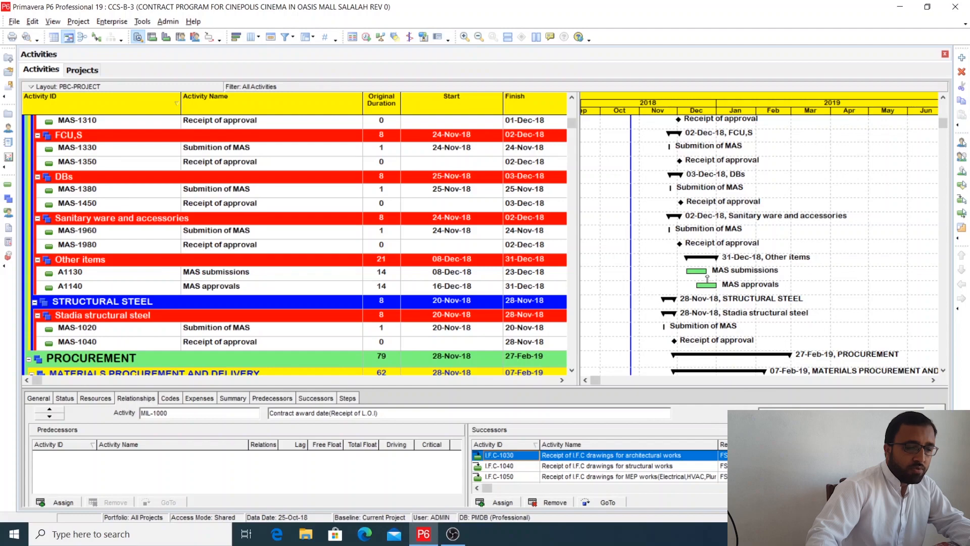
left_click_drag(704, 290, 701, 275)
scroll(703, 274, "down", 8)
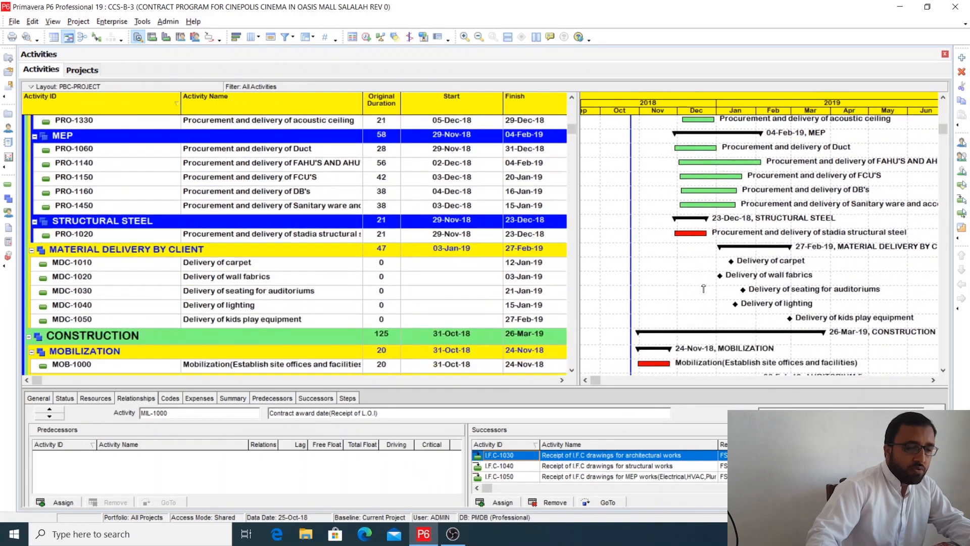
scroll(703, 288, "down", 9)
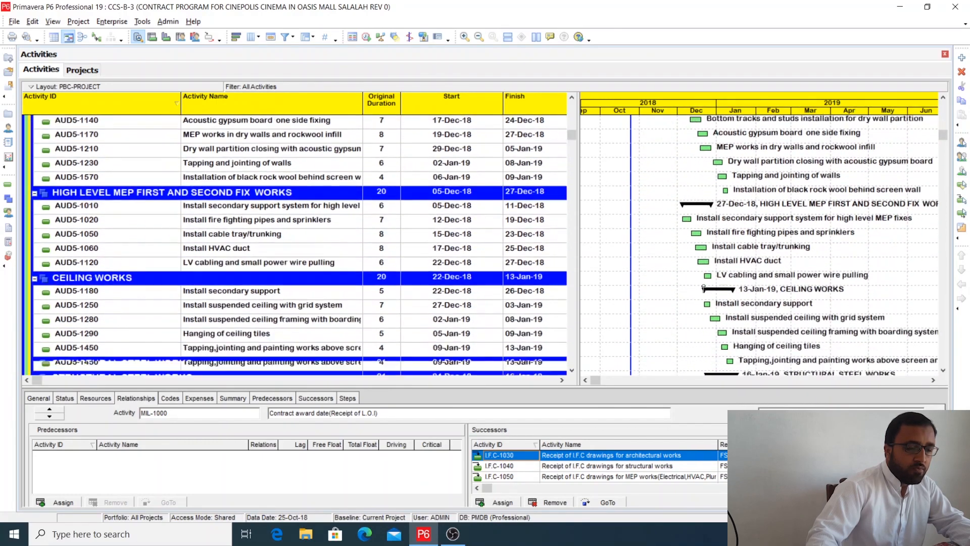
scroll(704, 288, "down", 8)
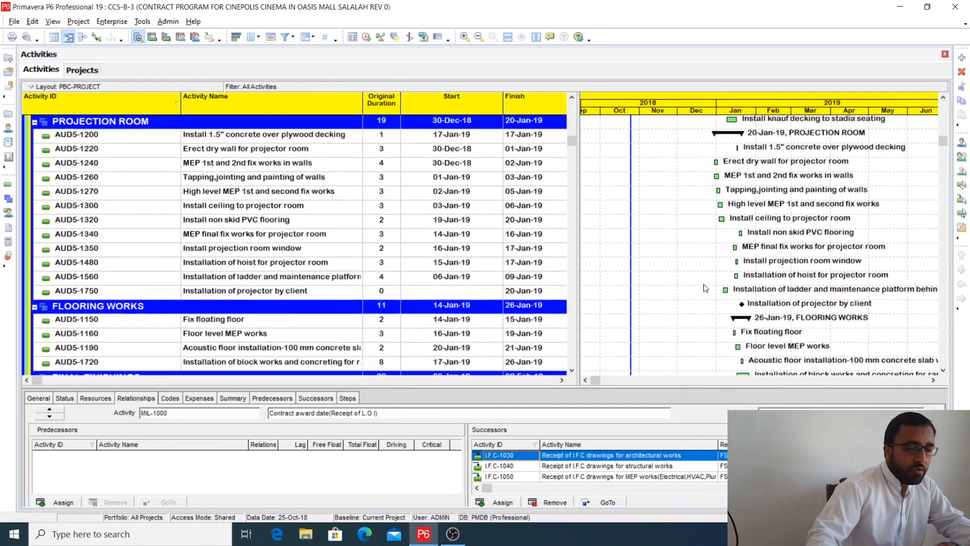
scroll(705, 288, "up", 13)
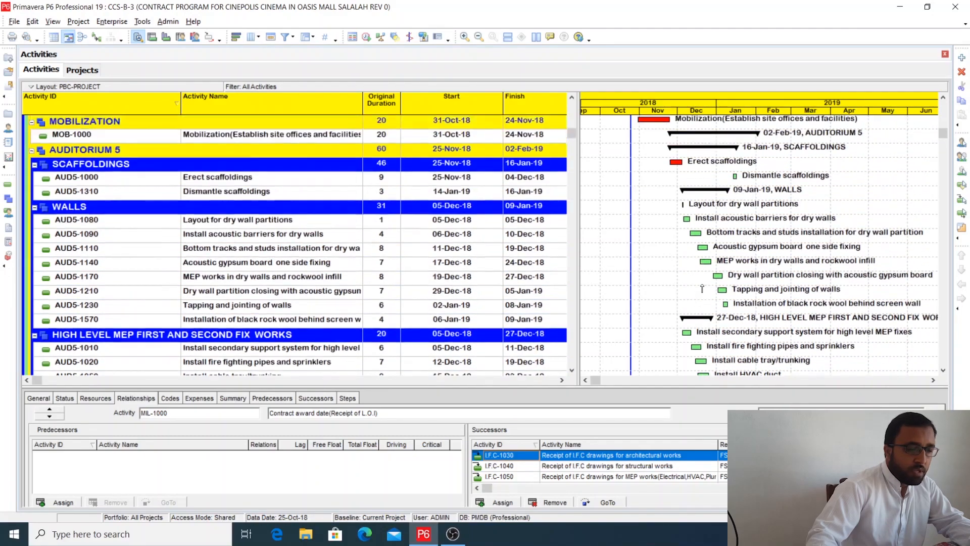
scroll(702, 288, "up", 13)
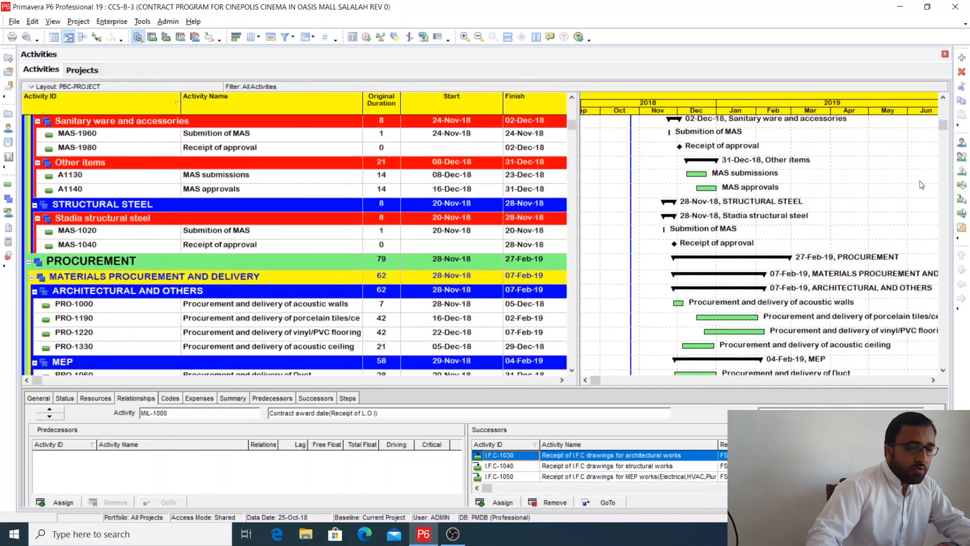
left_click_drag(944, 125, 944, 105)
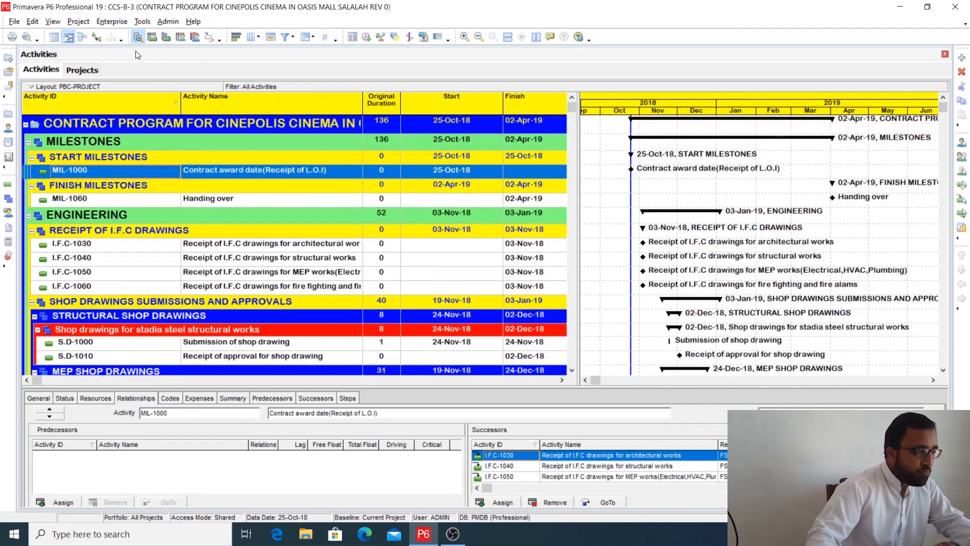
Open the list of available layouts without saving the changes to the current PBC-PROJECT layout
left_click(111, 21)
mouse_move(138, 24)
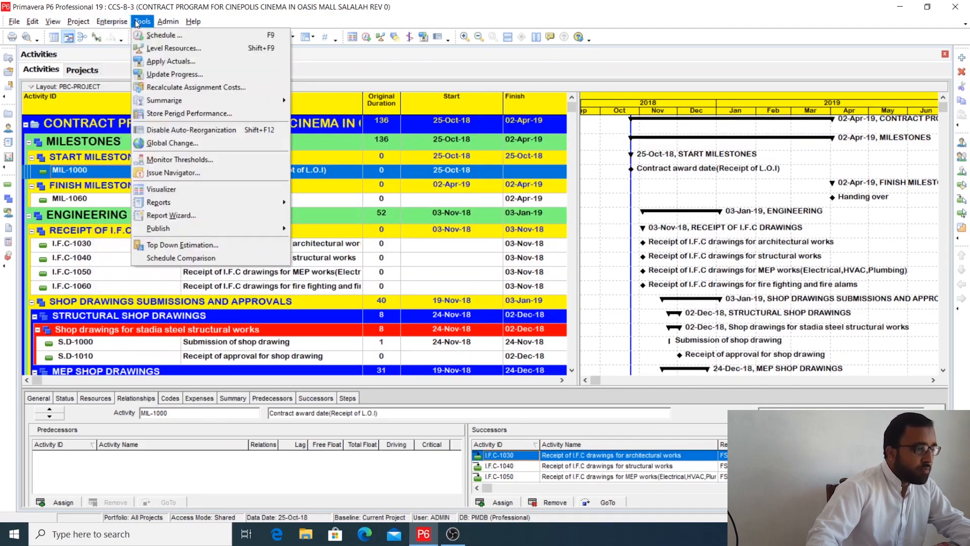
mouse_move(57, 25)
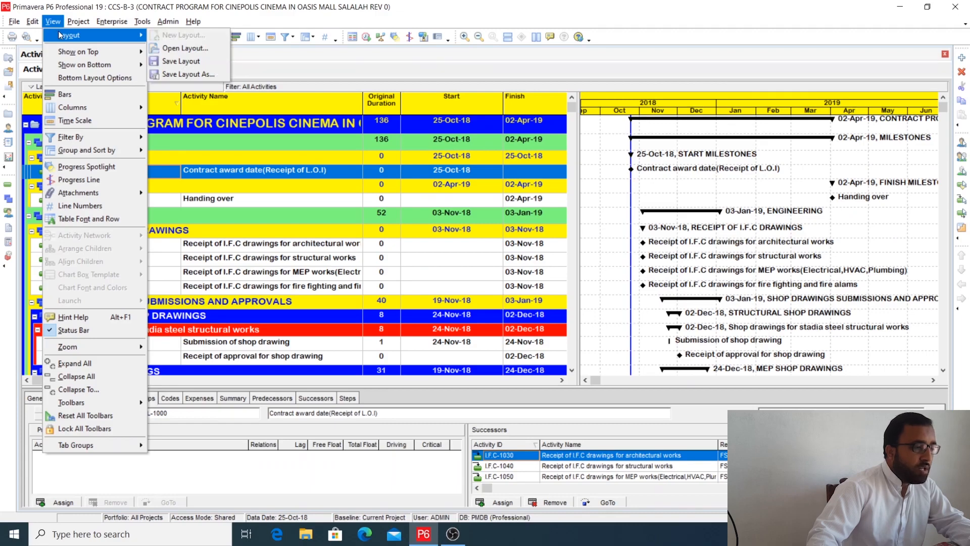
left_click(185, 48)
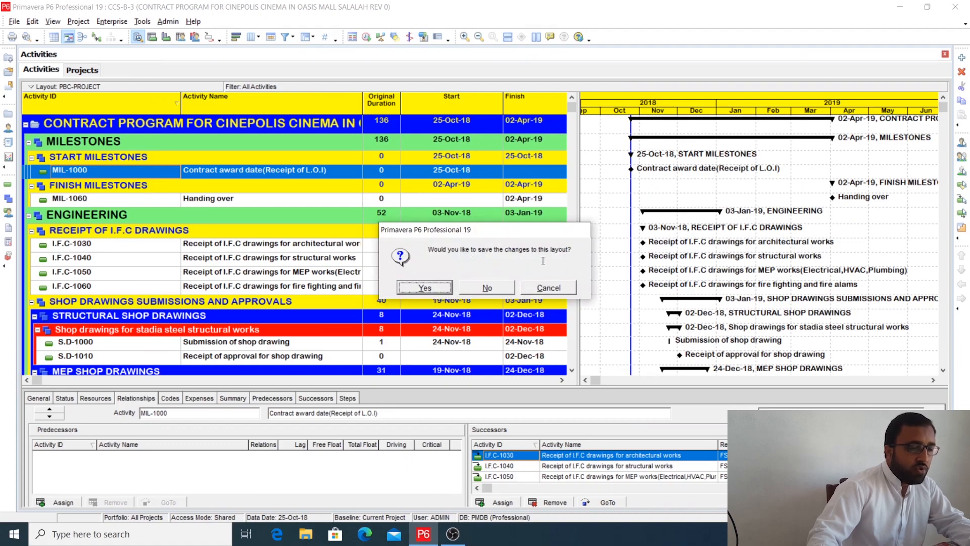
left_click(488, 288)
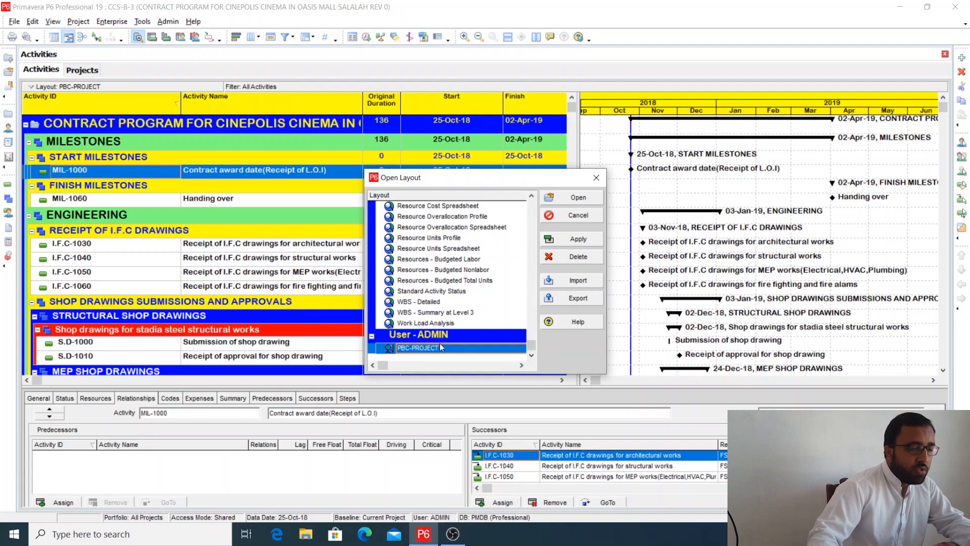
Apply and open the global Classic Schedule Layout for the activity view
left_click(427, 334)
scroll(425, 332, "up", 2)
scroll(424, 332, "up", 5)
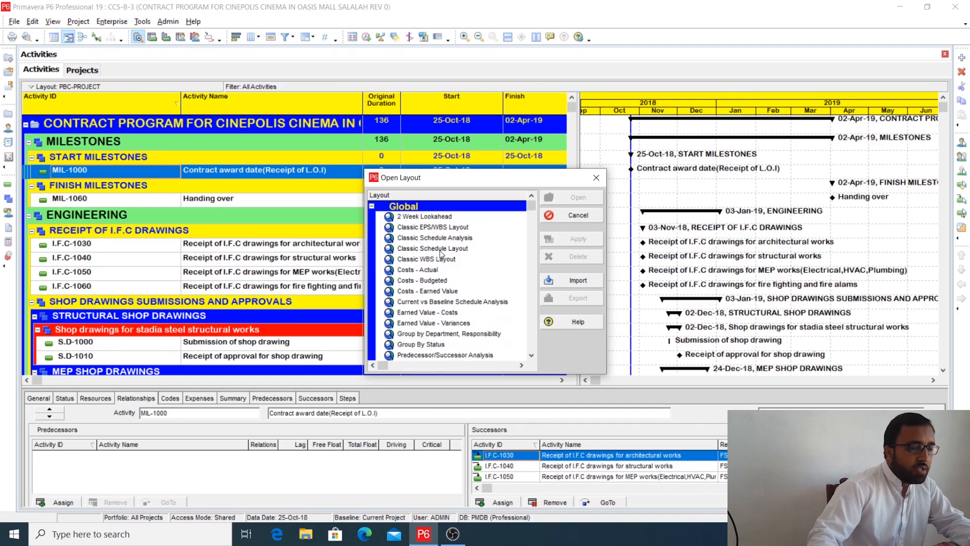
left_click(441, 251)
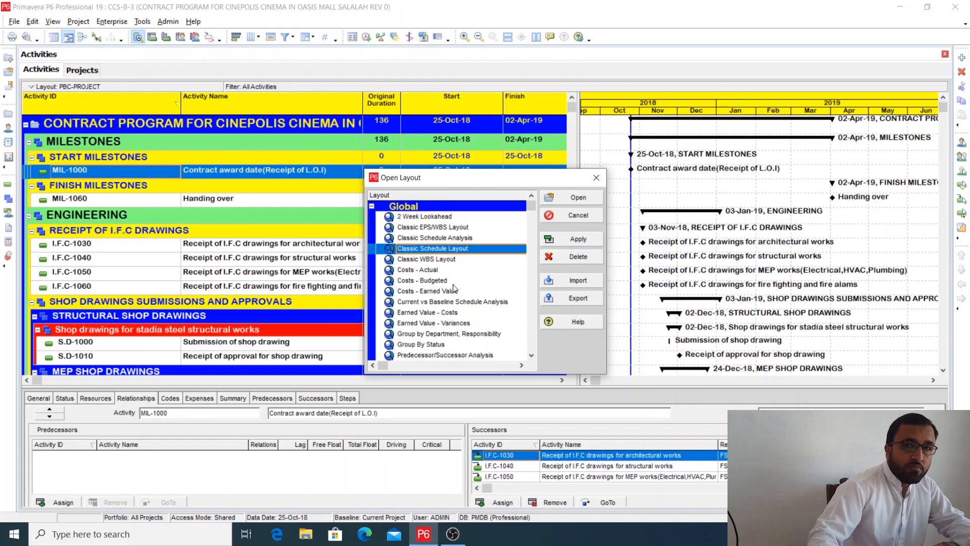
scroll(453, 288, "down", 6)
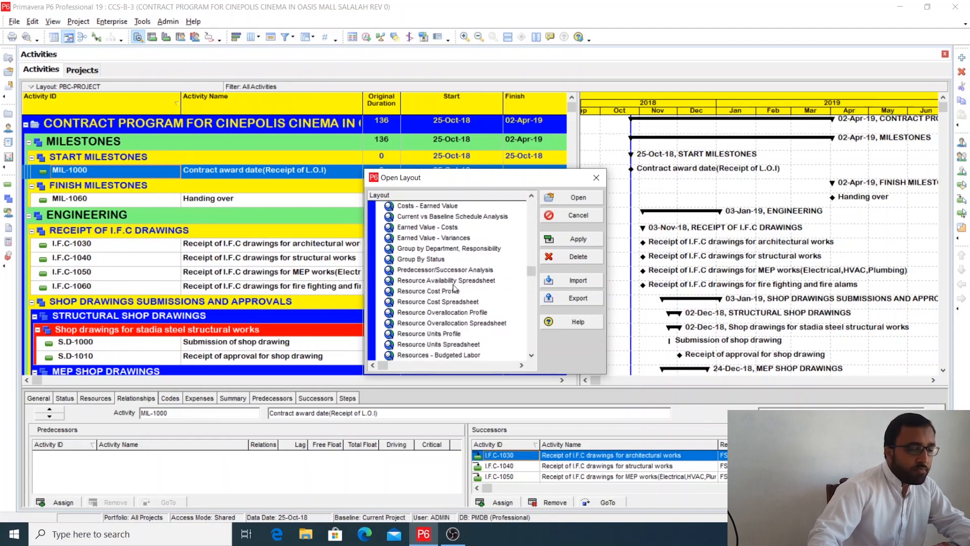
scroll(454, 288, "down", 2)
scroll(452, 287, "up", 7)
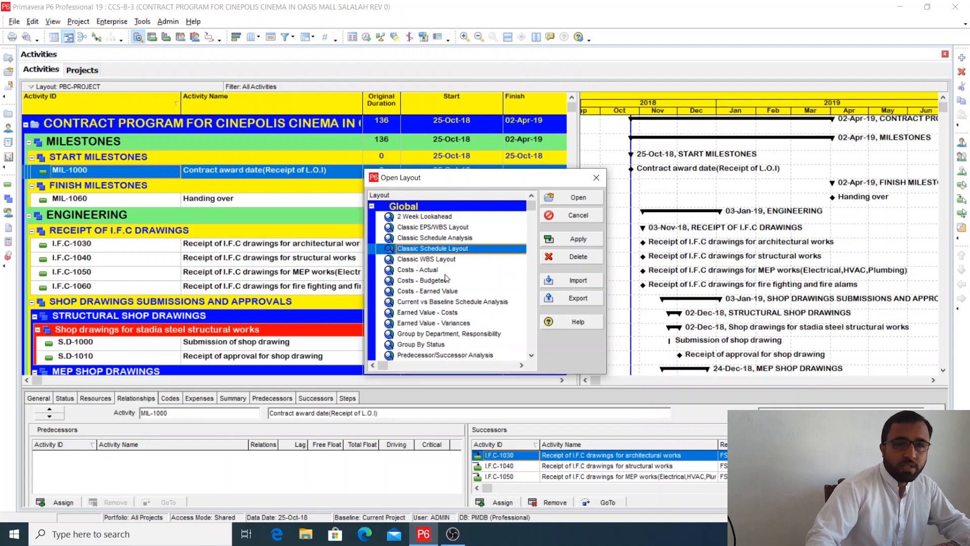
left_click(417, 258)
left_click(421, 250)
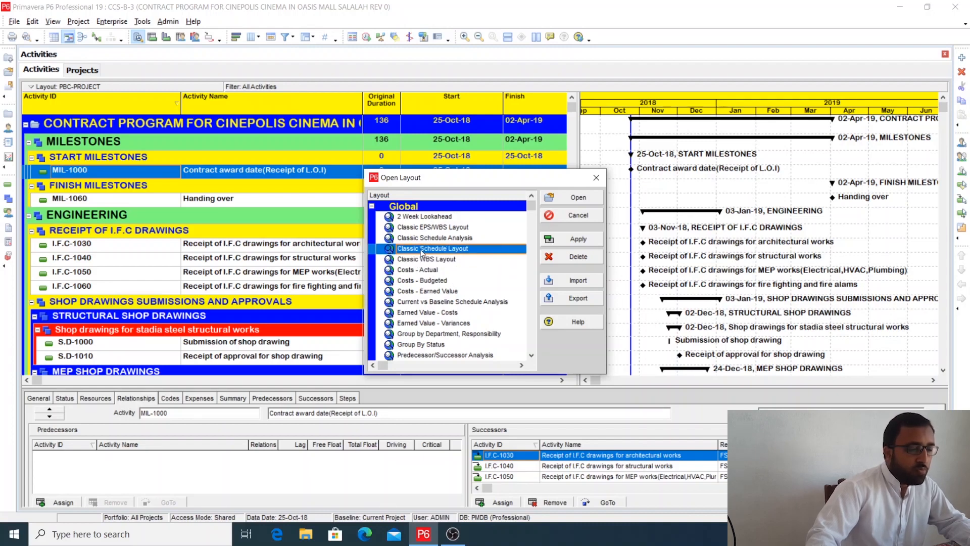
left_click(579, 240)
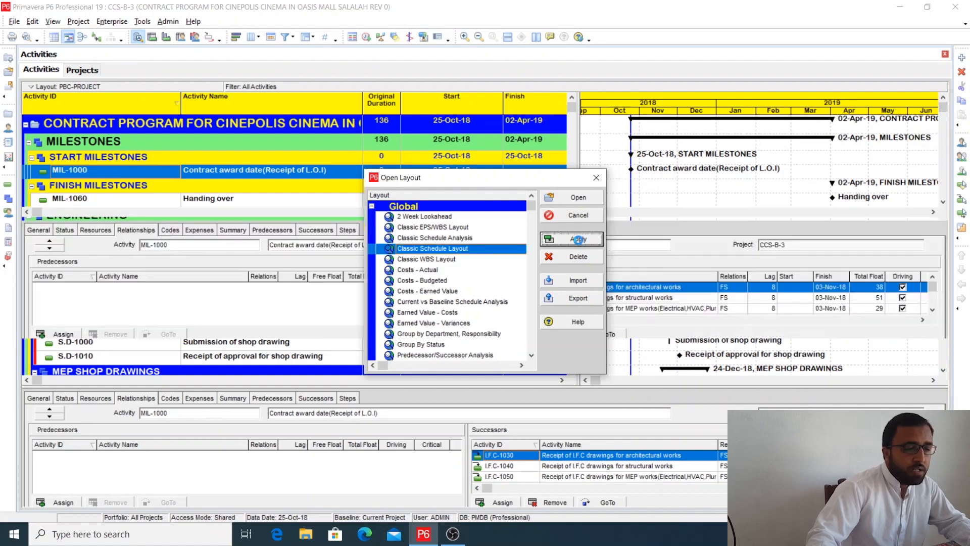
left_click(573, 200)
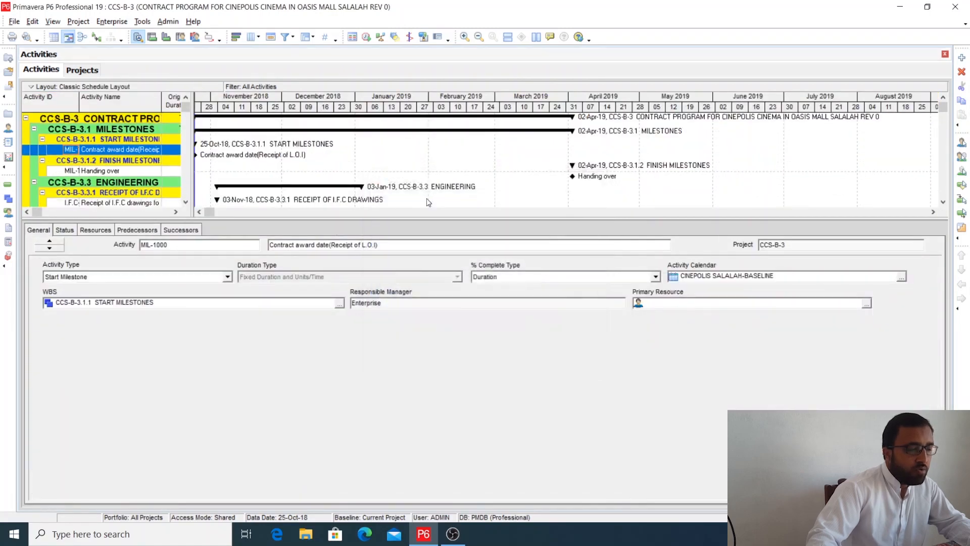
Enlarge the activity table to show its columns through Total Float and shrink the activity details area to reveal more rows
left_click_drag(212, 157, 536, 157)
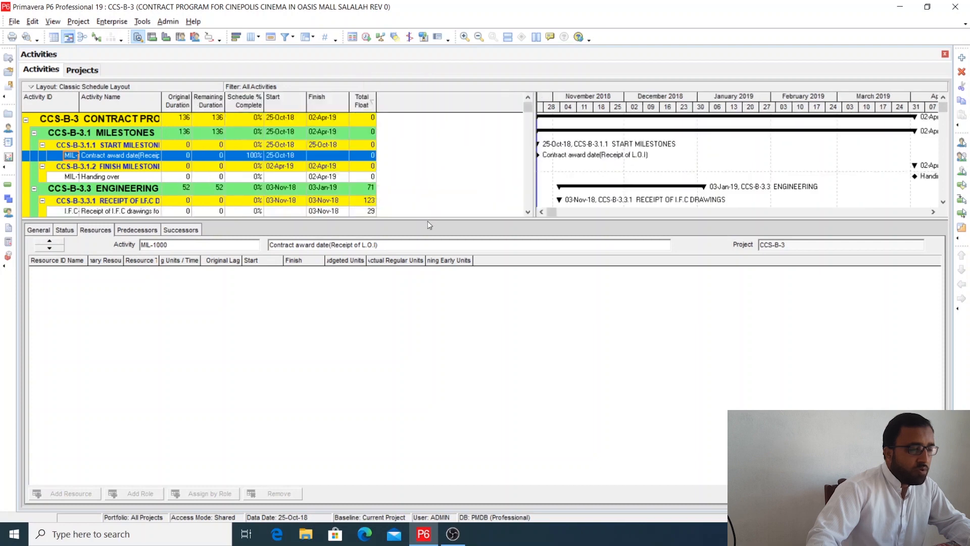
left_click_drag(440, 380, 439, 382)
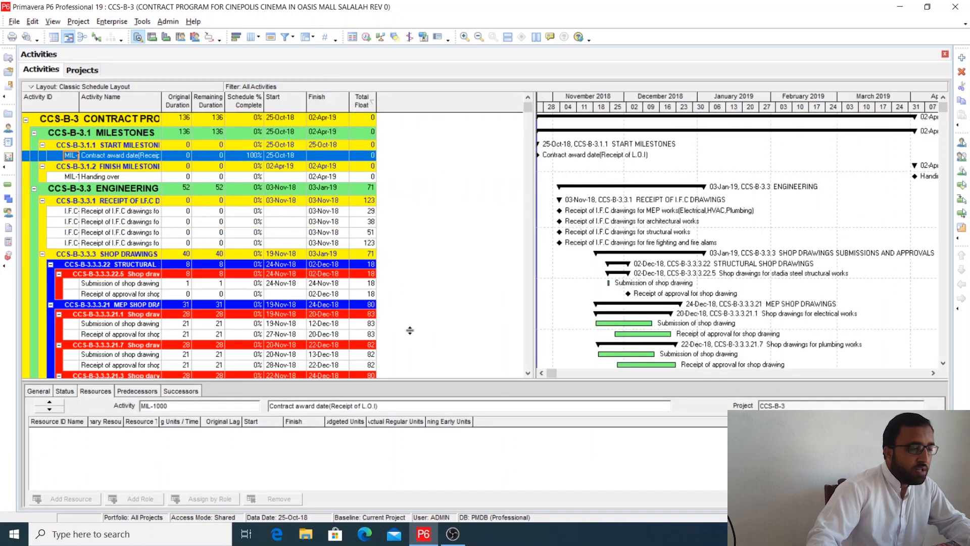
left_click(537, 222)
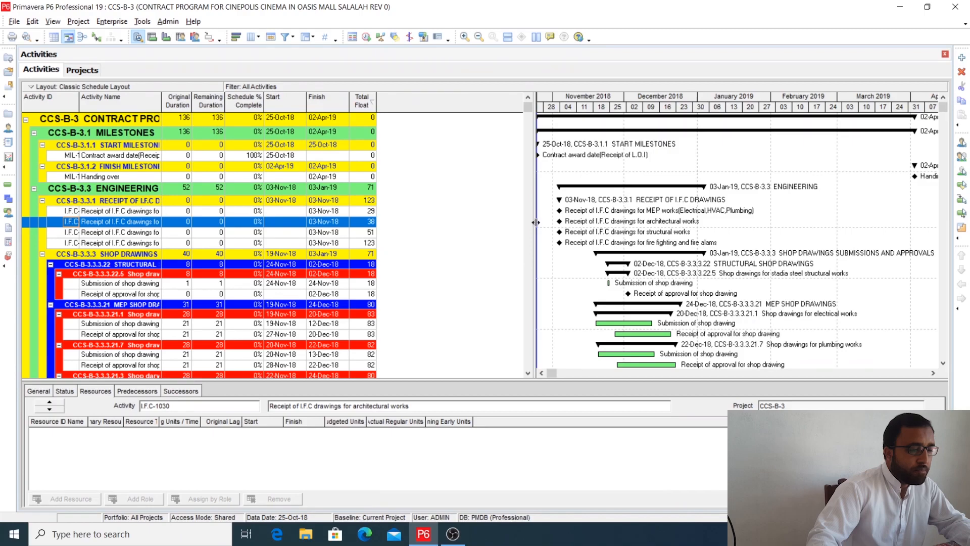
left_click_drag(536, 222, 523, 222)
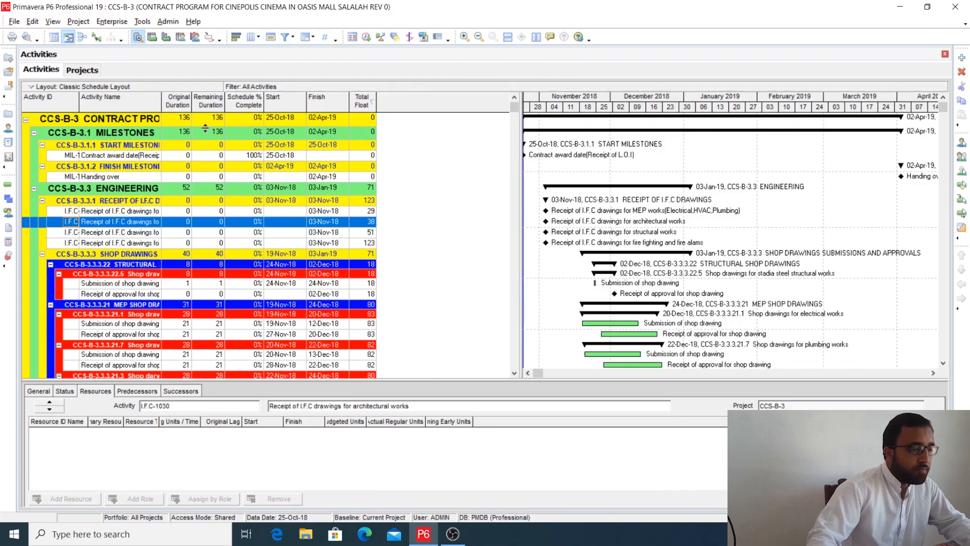
Widen the Activity Name column to fit the full names and extend the table to include the Total Float column
left_click_drag(161, 103, 349, 163)
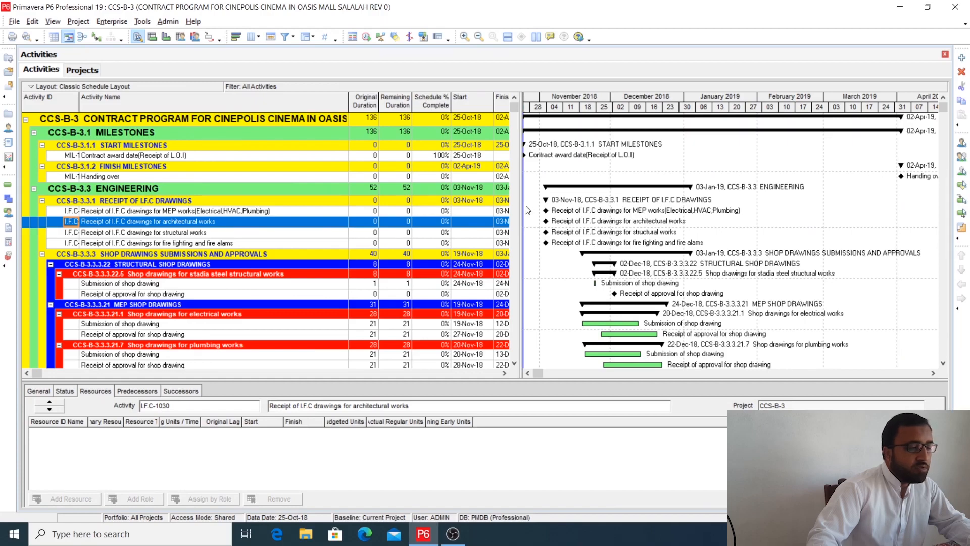
left_click_drag(522, 210, 620, 210)
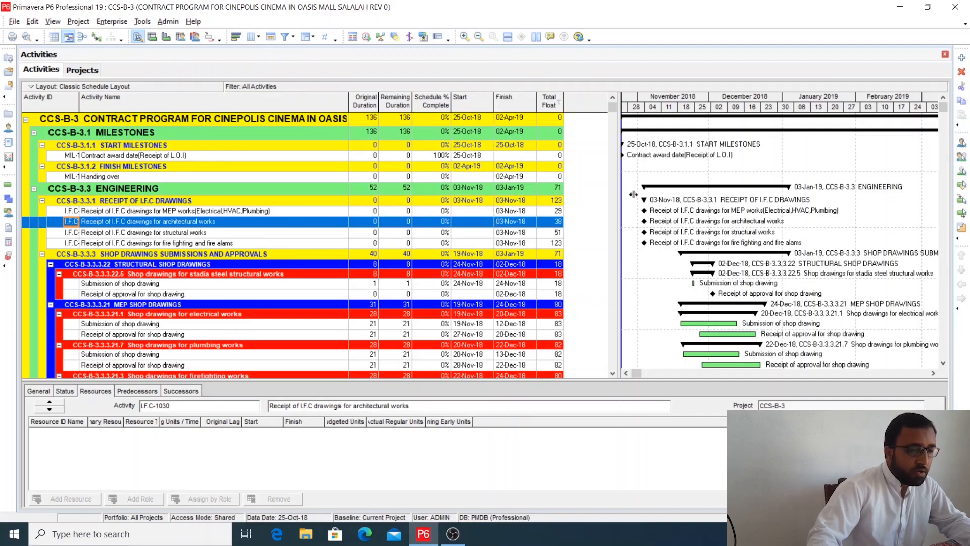
left_click_drag(620, 194, 639, 194)
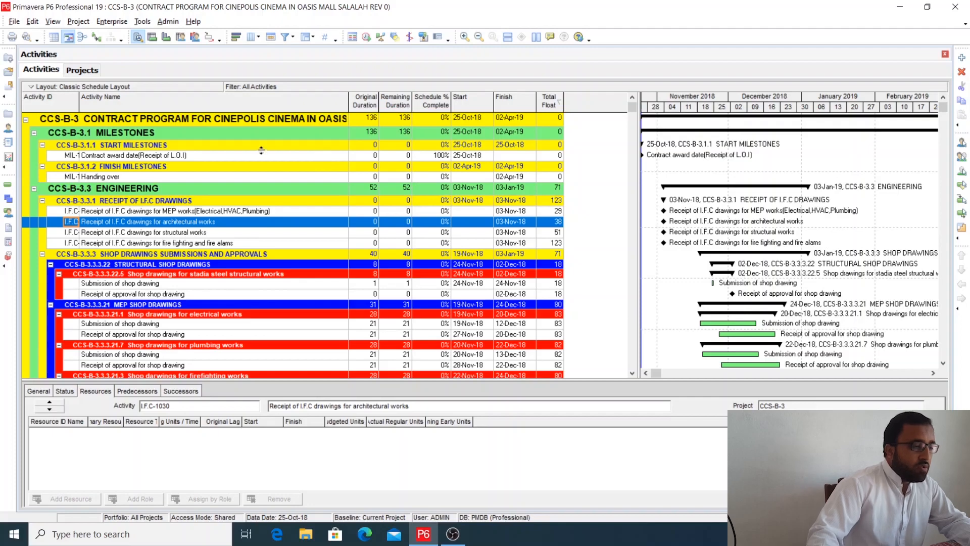
Open the Group and Sort settings for the activity table and review the WBS grouping levels down to level 20
scroll(291, 235, "down", 2)
scroll(291, 237, "up", 2)
right_click(304, 155)
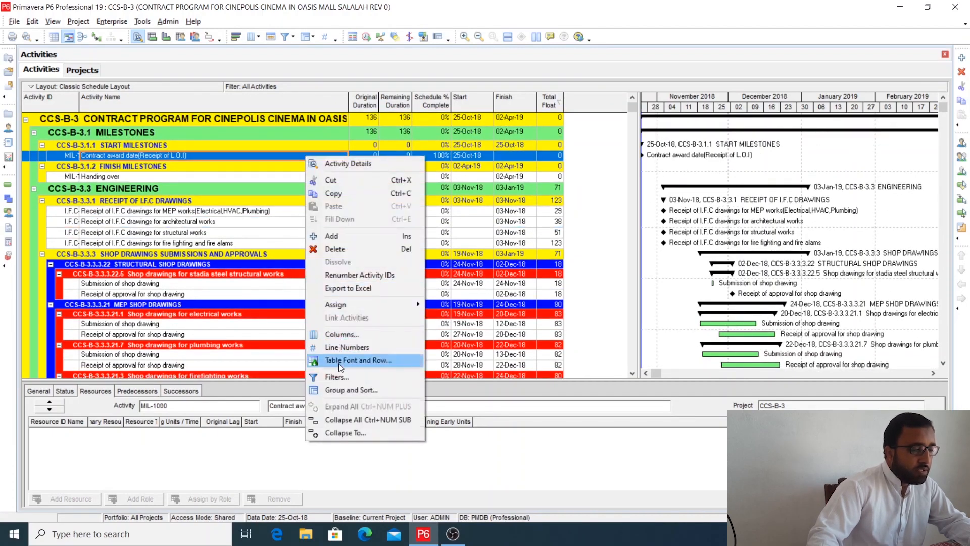
left_click(340, 390)
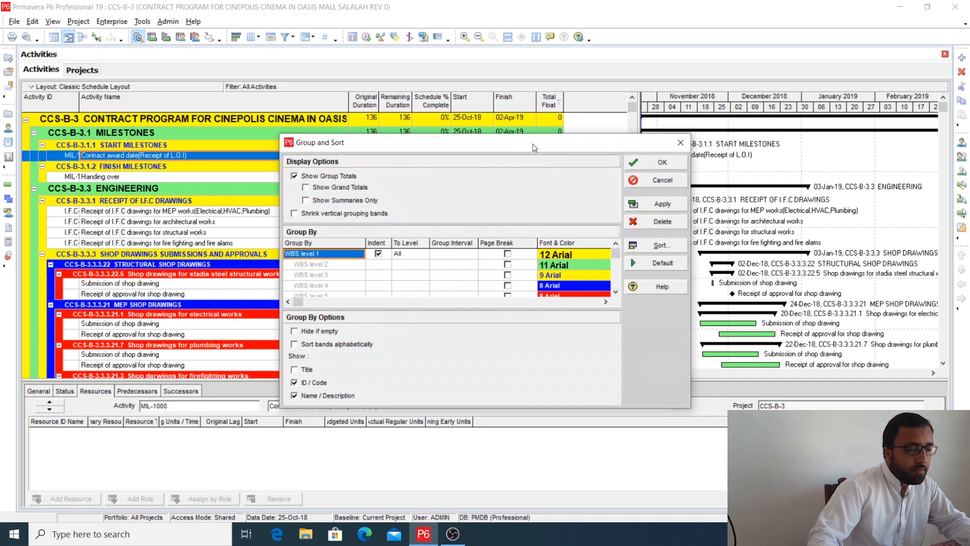
left_click_drag(533, 144, 502, 120)
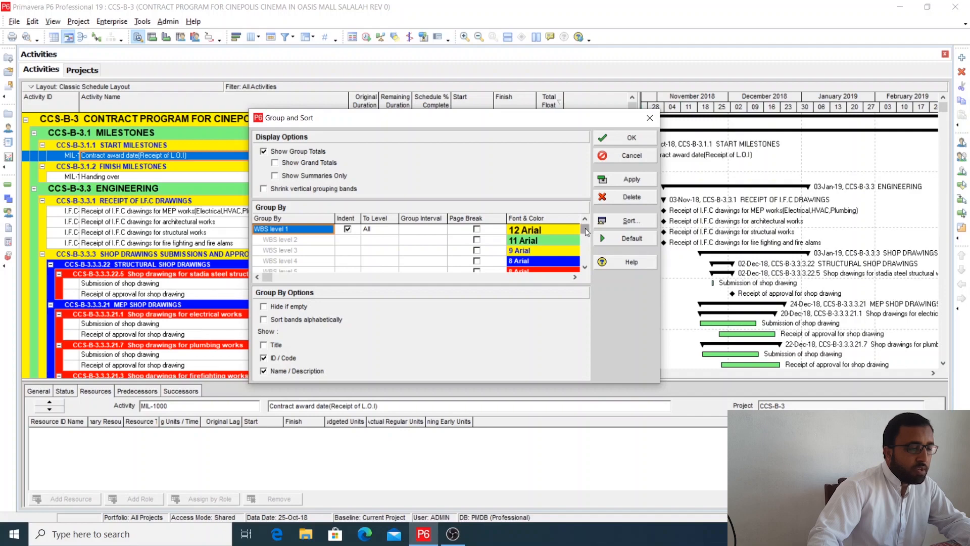
left_click_drag(587, 231, 585, 264)
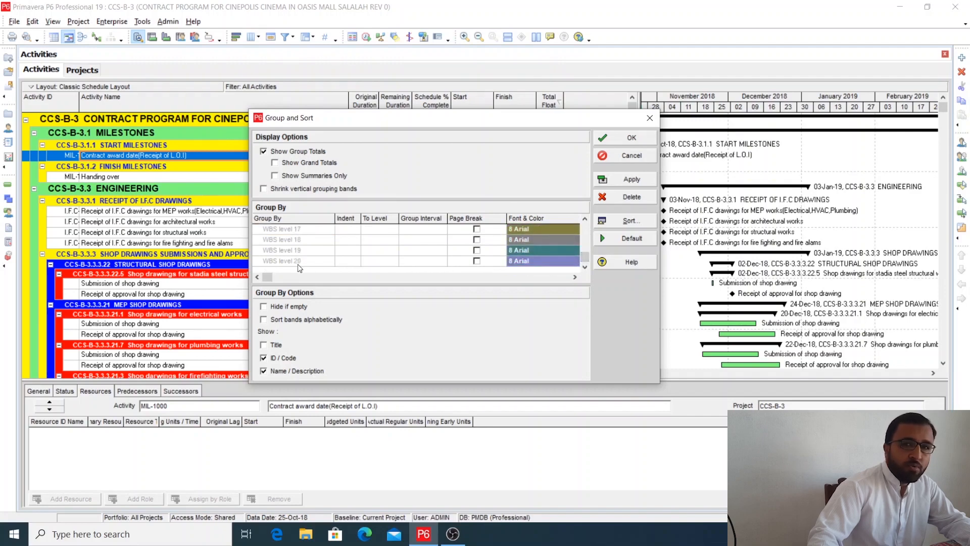
left_click_drag(585, 257, 587, 222)
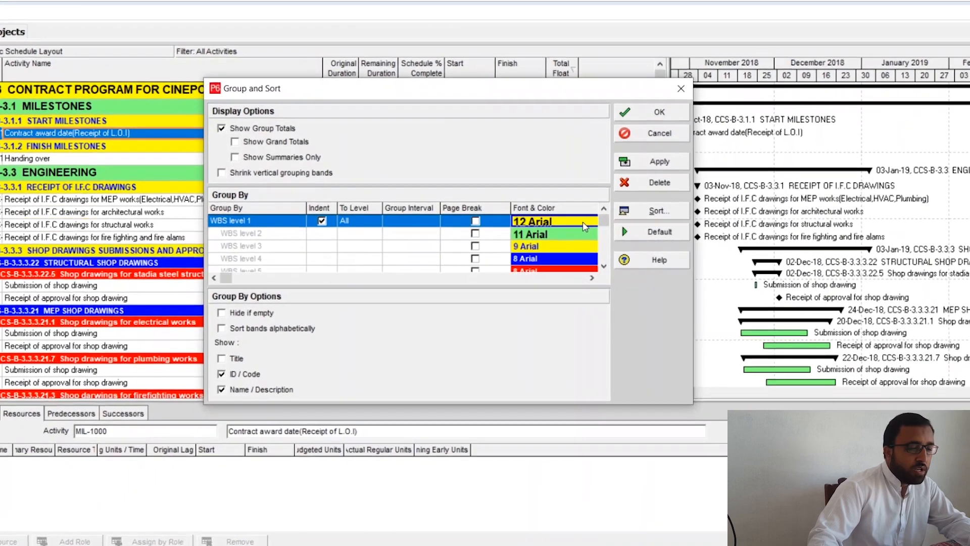
Set the font of the WBS level 1 band to Trebuchet MS, size 20, with the Western script
left_click(567, 229)
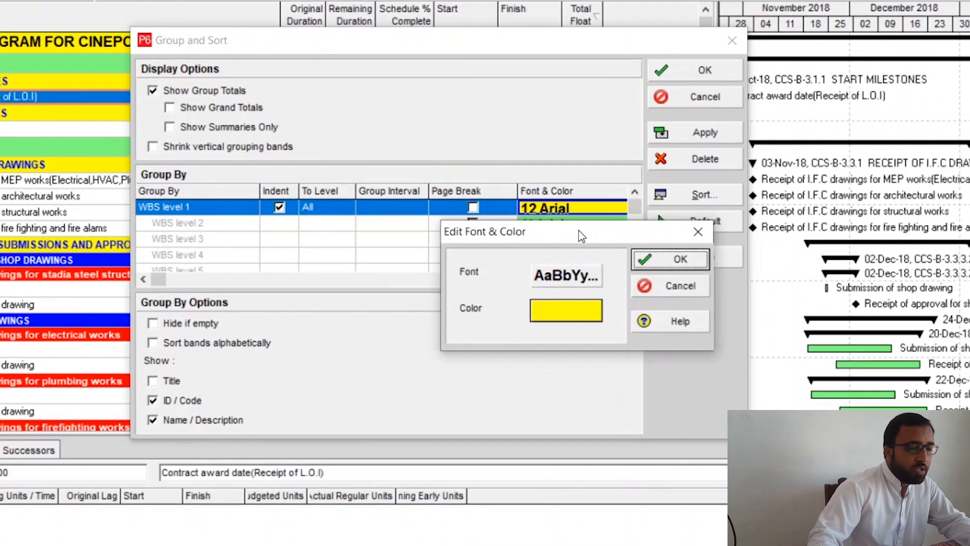
left_click_drag(578, 230, 483, 184)
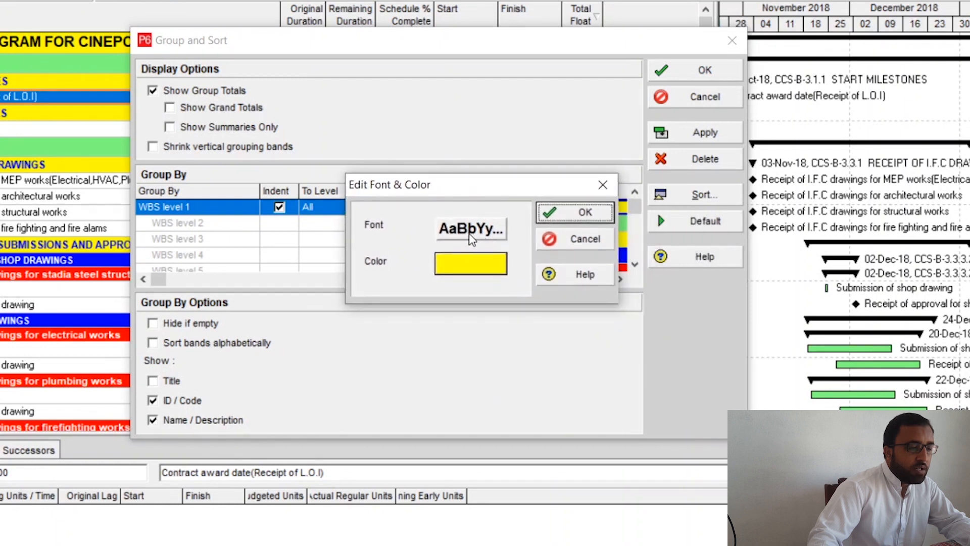
left_click(498, 231)
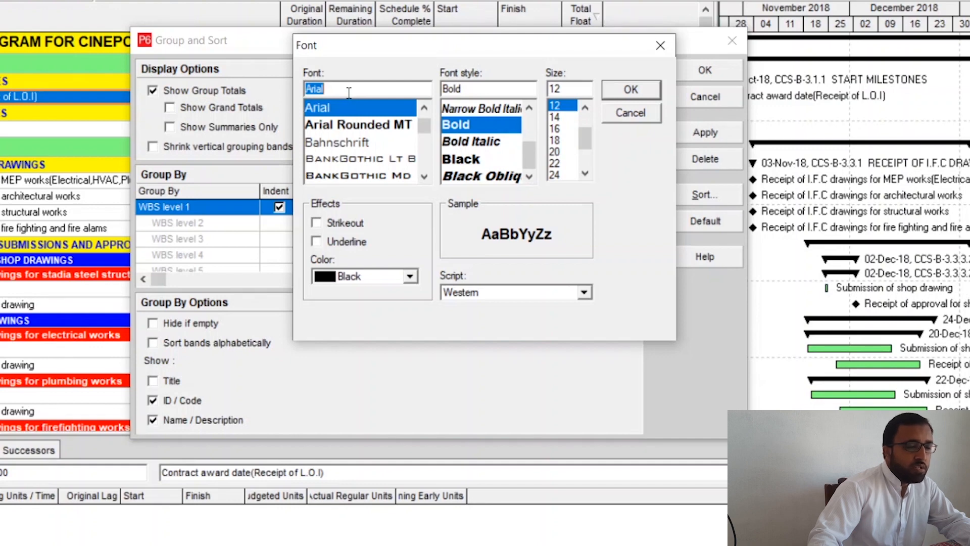
key("BackSpace")
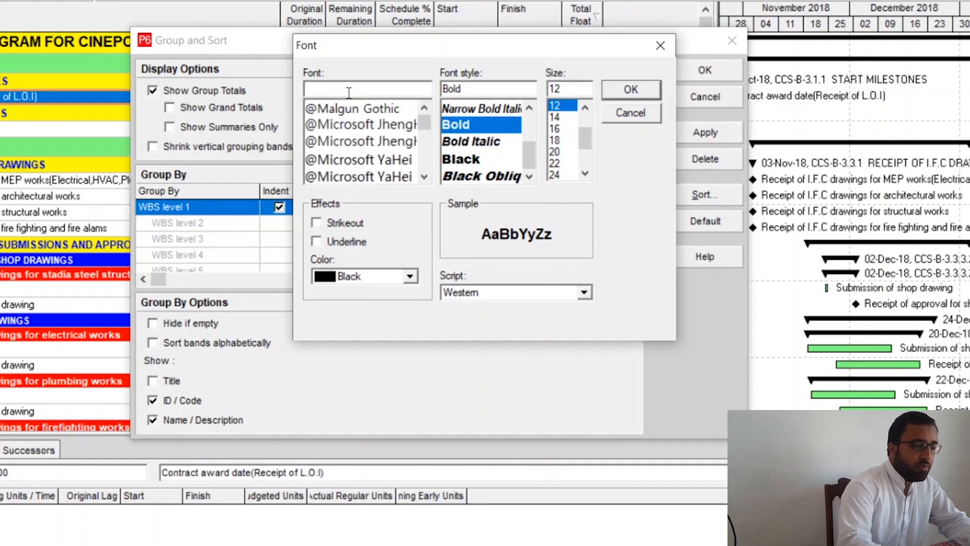
type("tr")
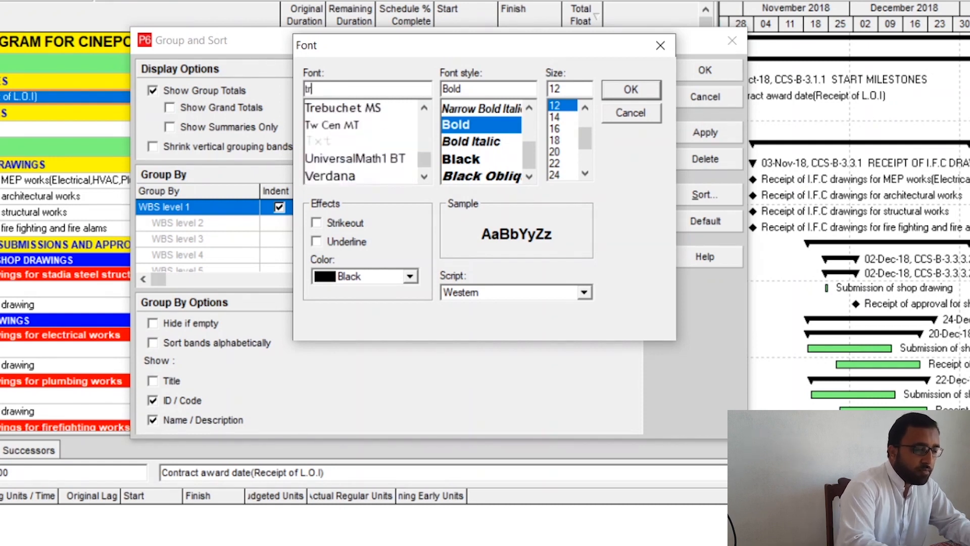
left_click(347, 108)
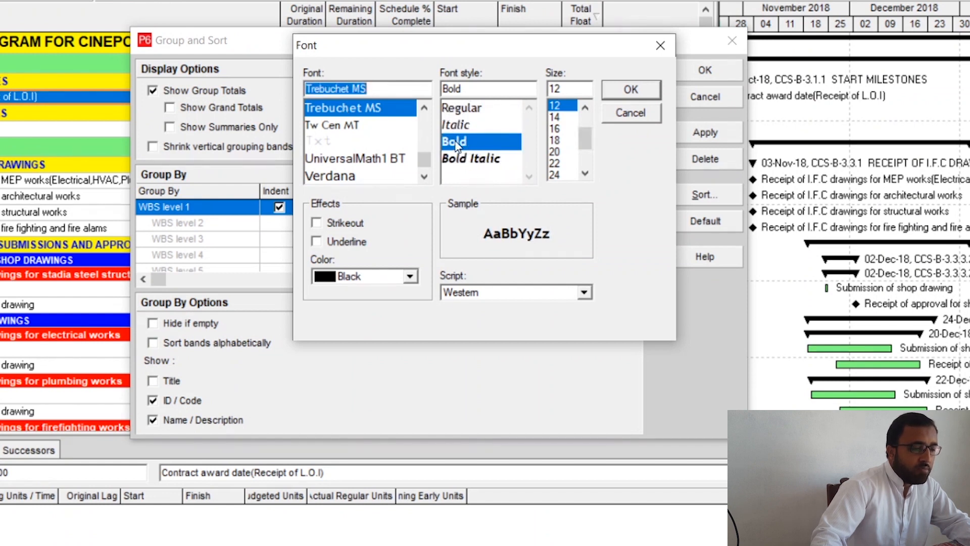
left_click(556, 153)
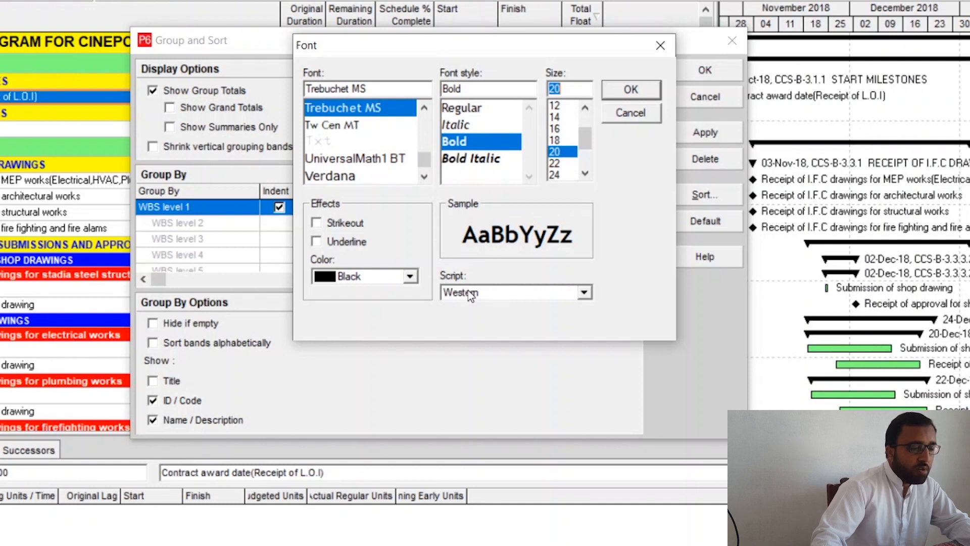
left_click(538, 293)
left_click(468, 305)
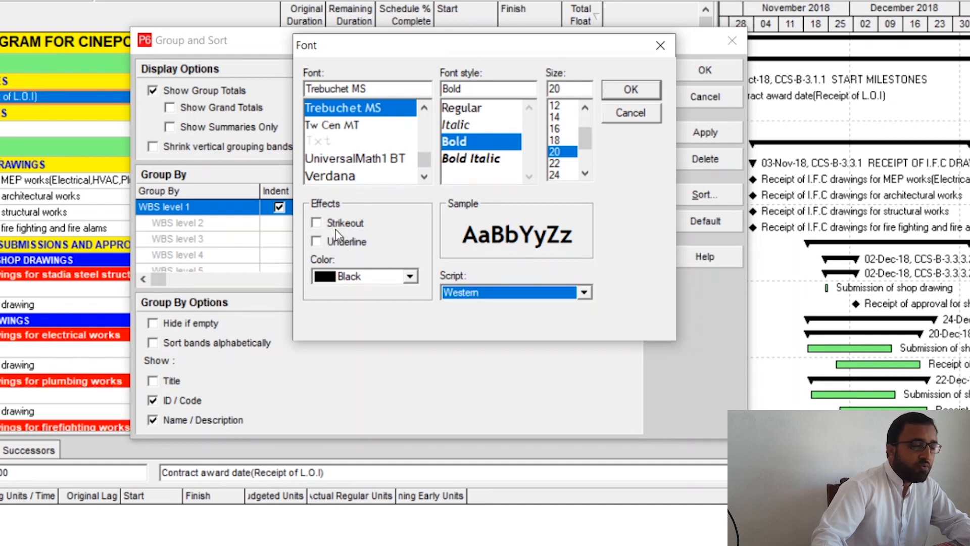
Set the font colour of the WBS level 1 band to Yellow and accept the font settings
left_click(393, 278)
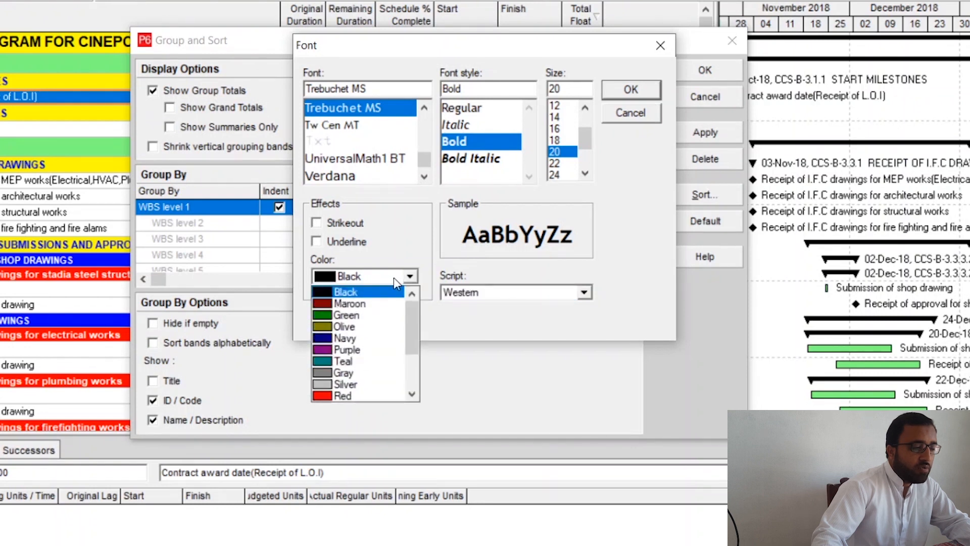
left_click(395, 278)
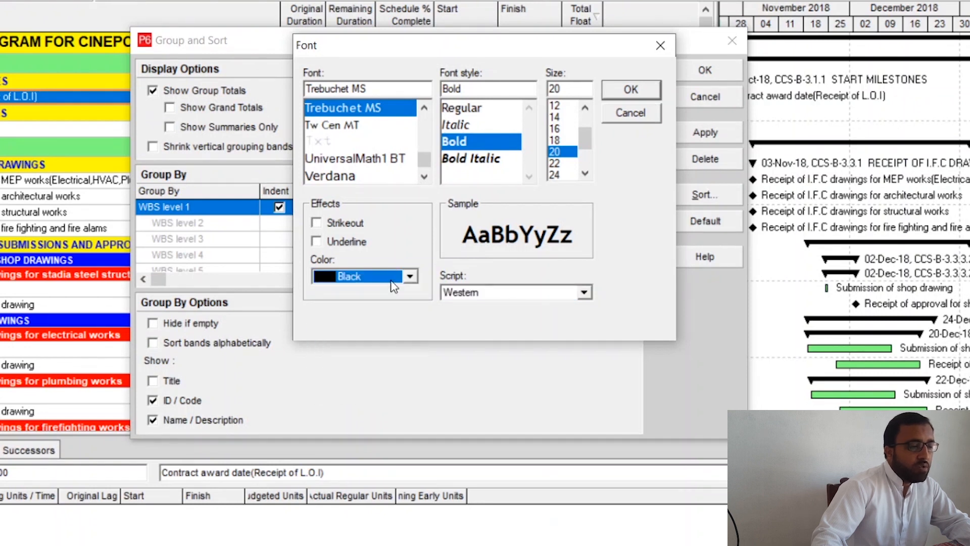
left_click(374, 277)
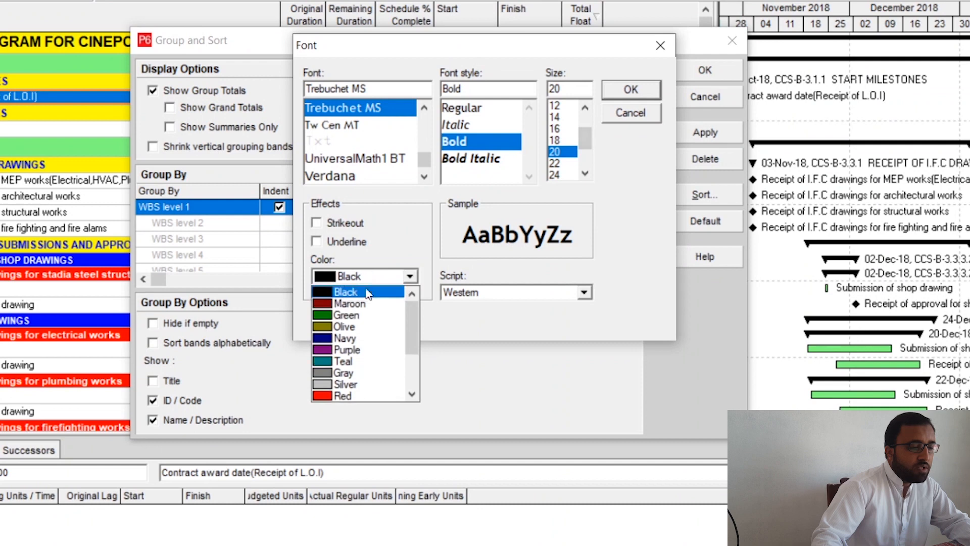
scroll(354, 363, "down", 2)
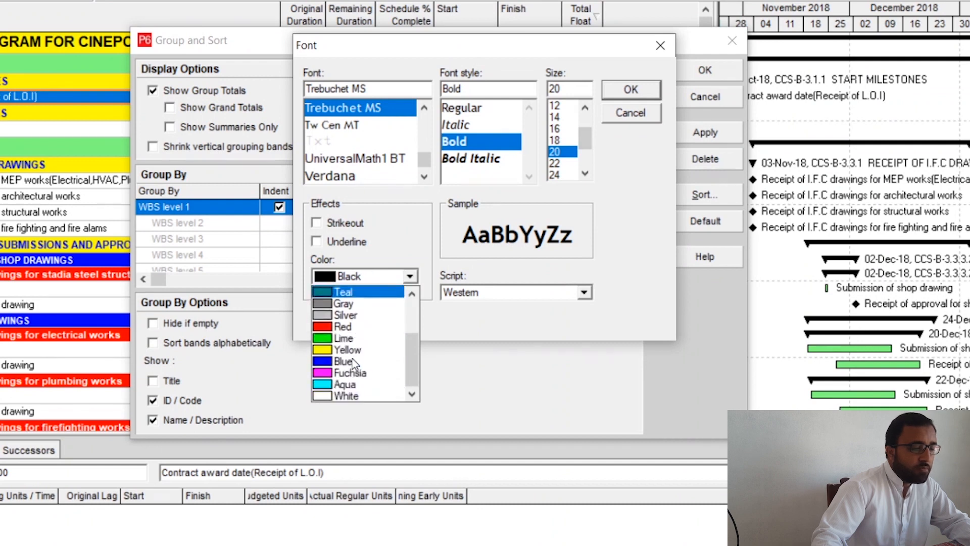
scroll(354, 362, "up", 2)
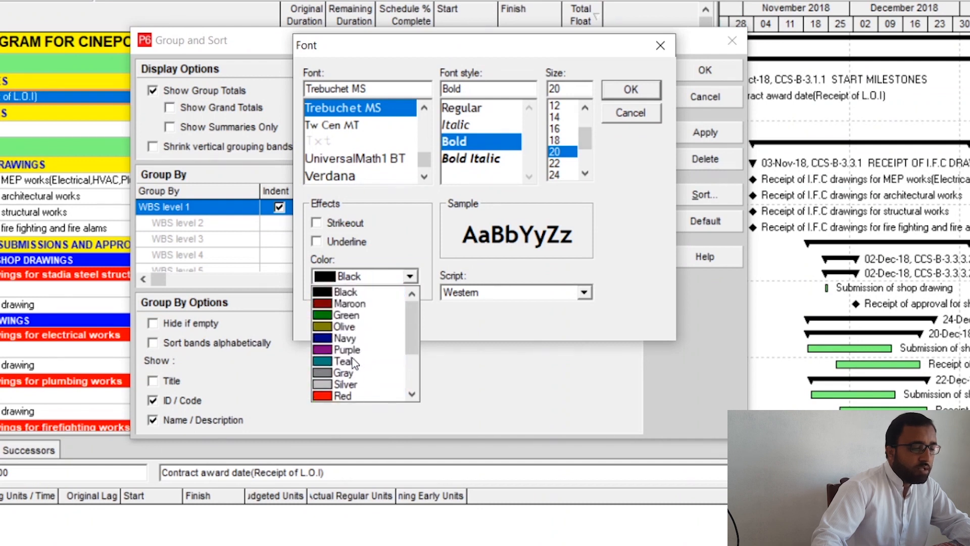
scroll(354, 363, "down", 2)
left_click(348, 349)
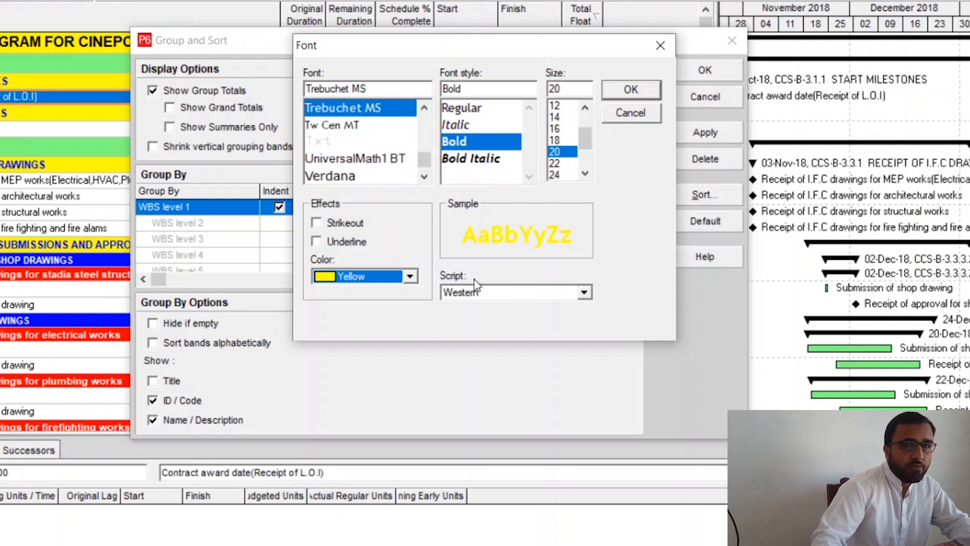
left_click(632, 90)
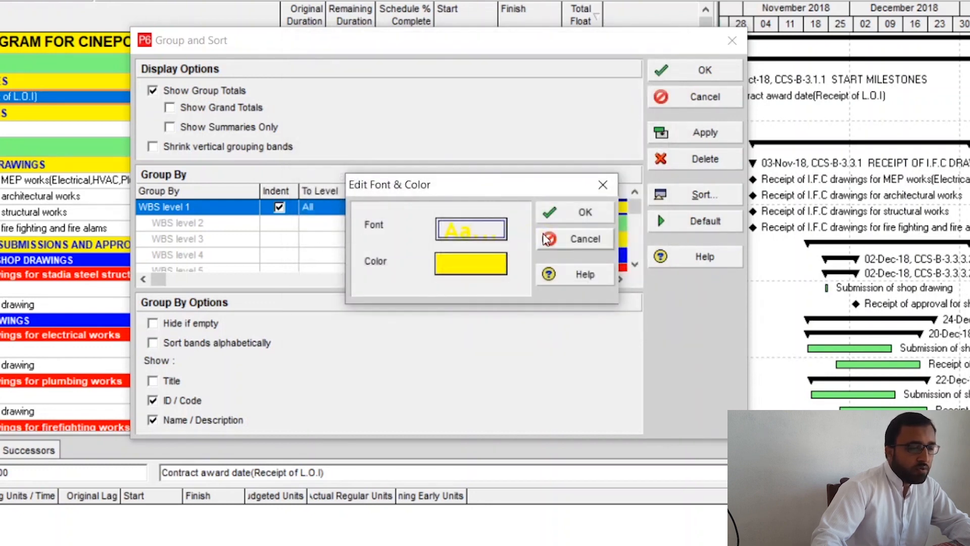
Set the background colour of the WBS level 1 band to bright red and accept its font and colour settings
left_click(490, 264)
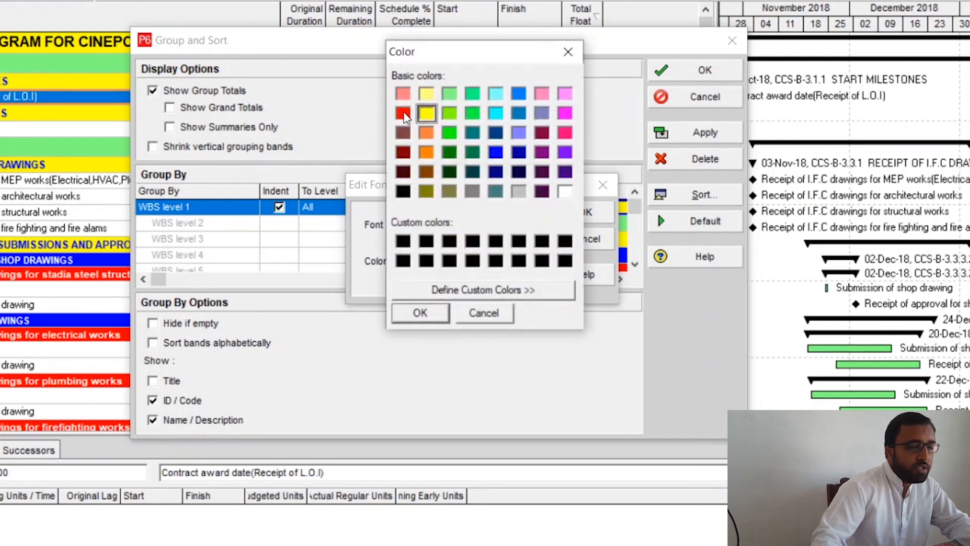
left_click(404, 114)
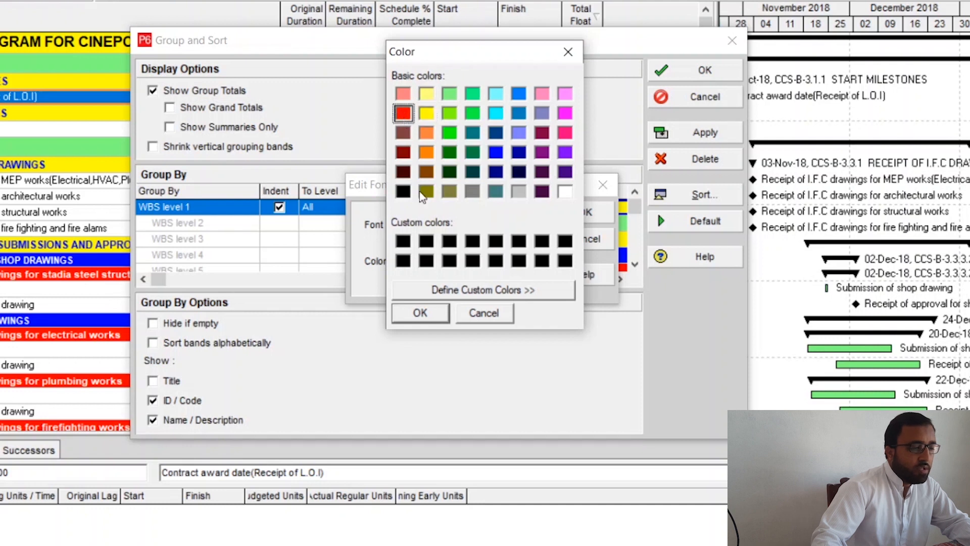
left_click(416, 319)
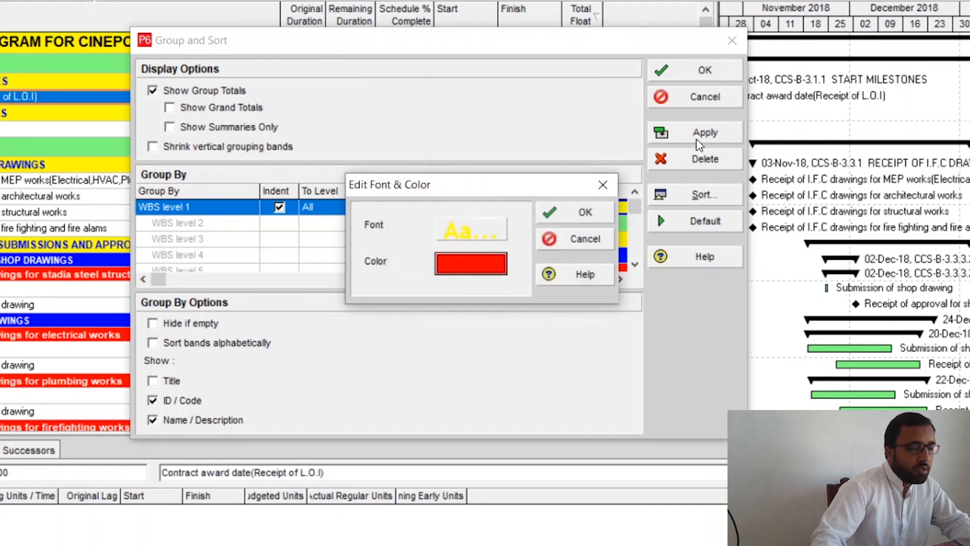
left_click(576, 214)
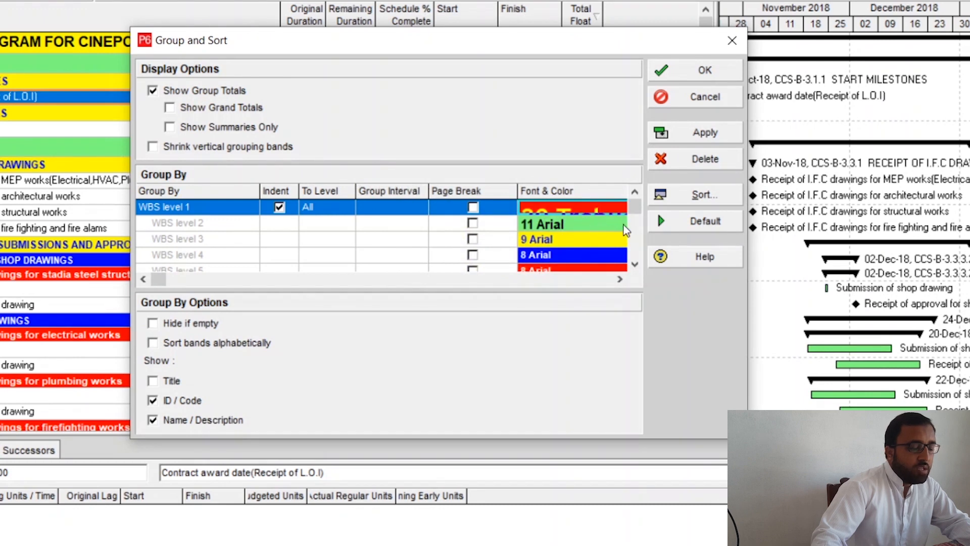
Set the font of the WBS level 2 band to Trebuchet MS, size 18
double_click(595, 230)
left_click(583, 281)
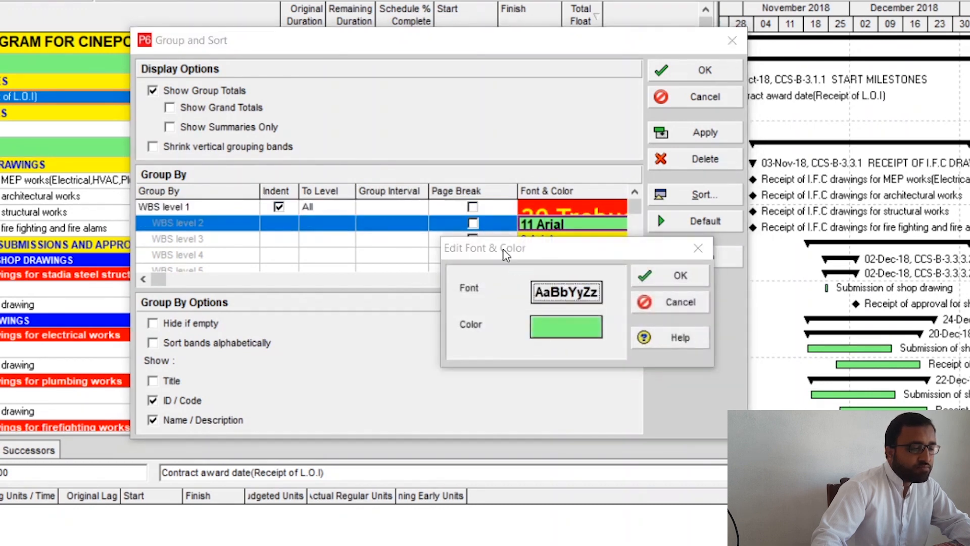
type("tre")
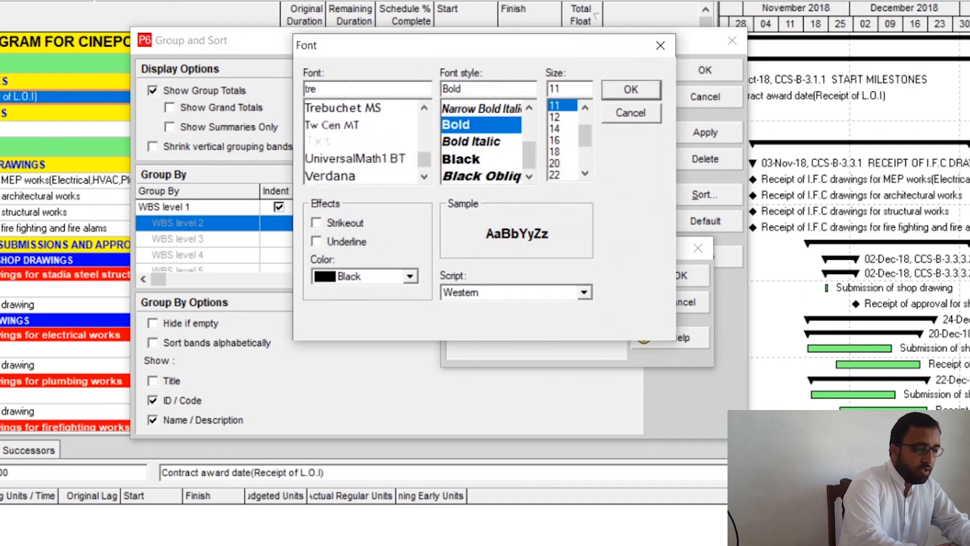
left_click(362, 108)
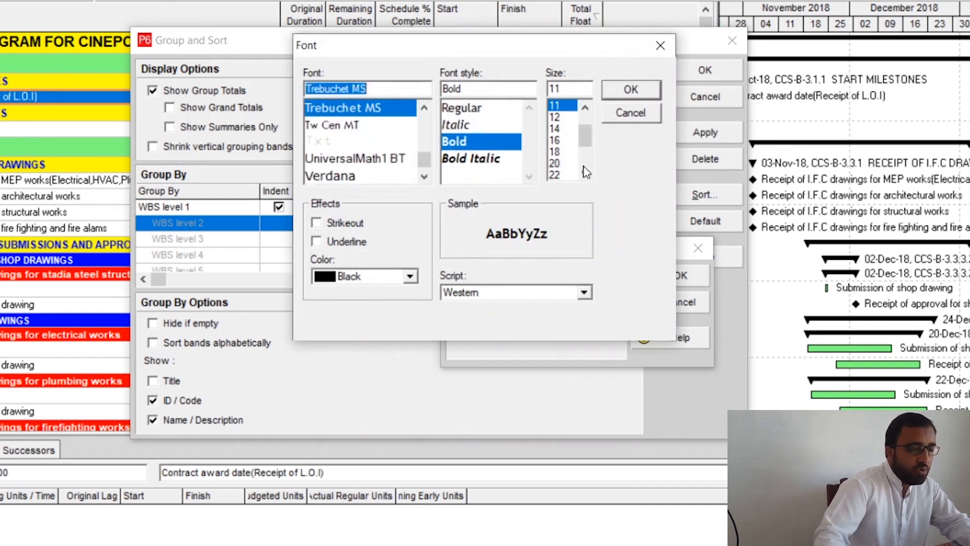
left_click(556, 151)
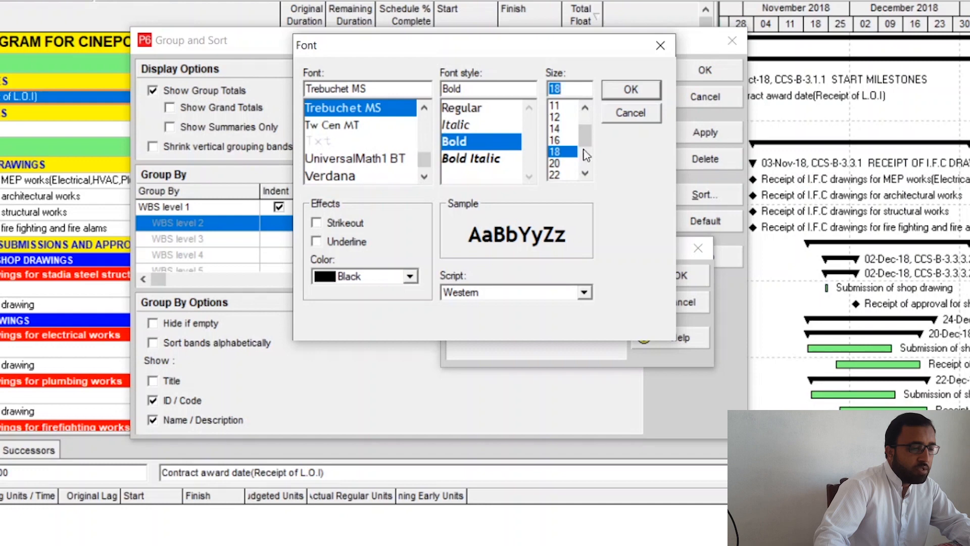
left_click(631, 91)
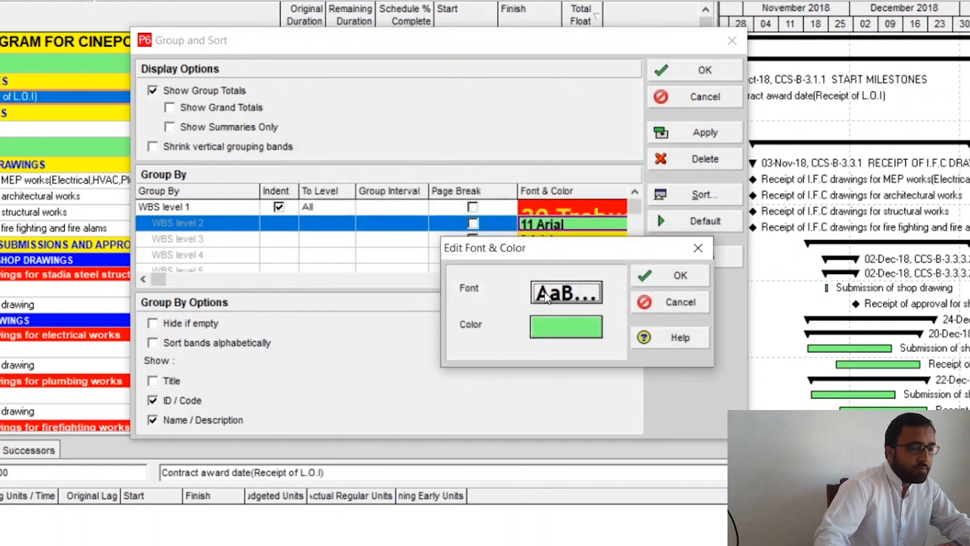
Set the background colour of the WBS level 2 band to bright yellow and accept its font and colour settings
left_click(595, 333)
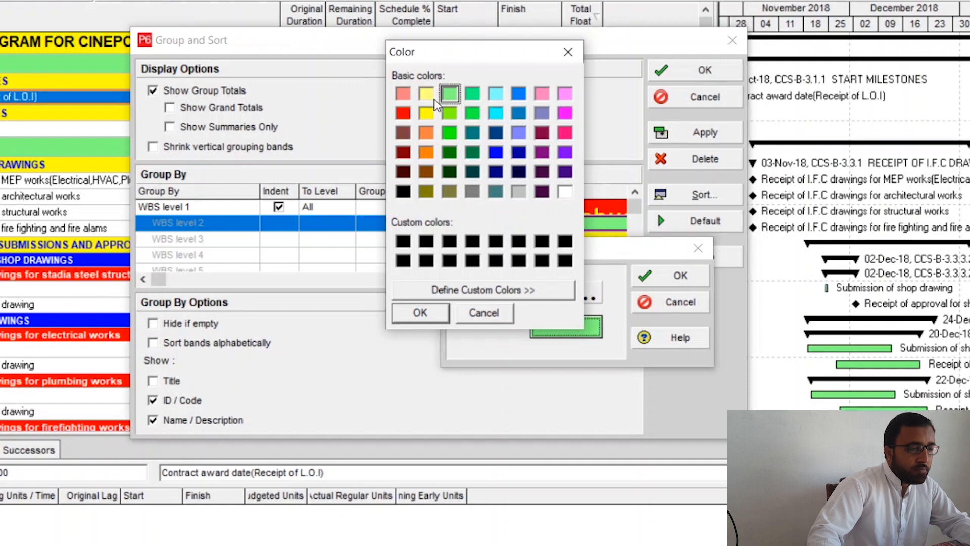
left_click(427, 114)
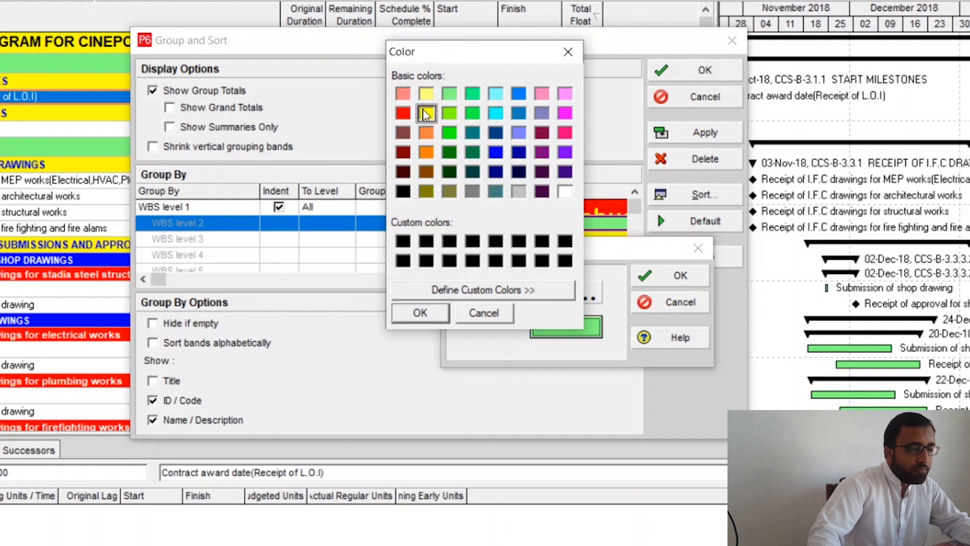
left_click(423, 316)
left_click(670, 275)
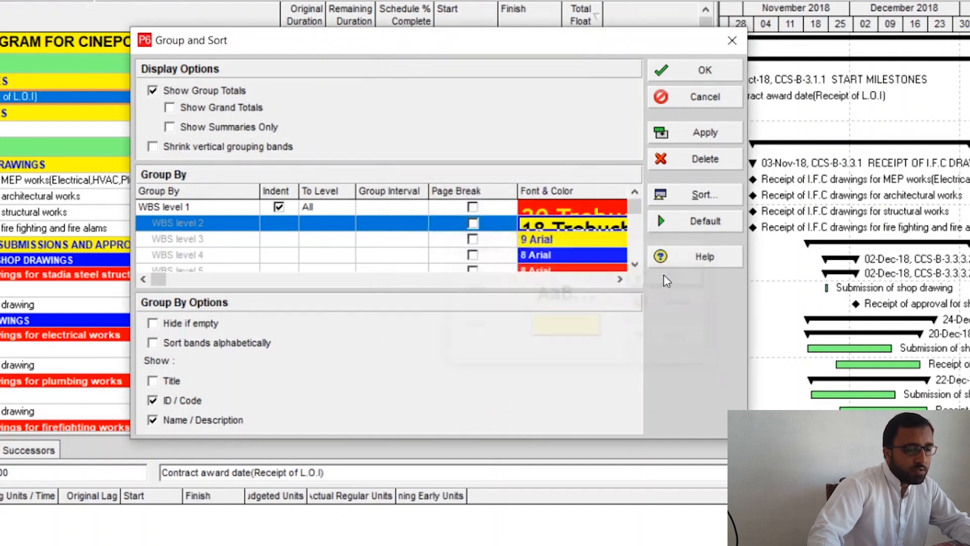
Set the font of the WBS level 3 band to Trebuchet MS, size 14
left_click(615, 240)
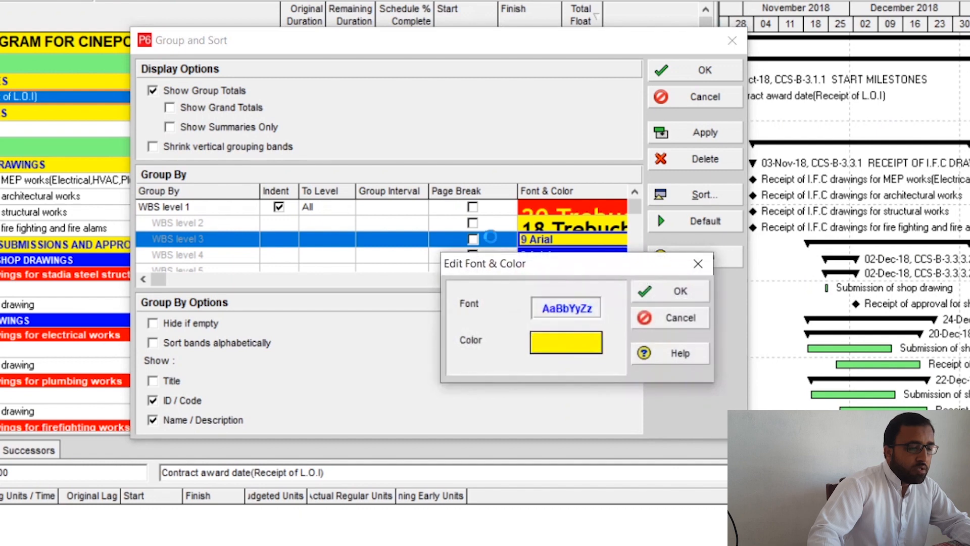
left_click(566, 307)
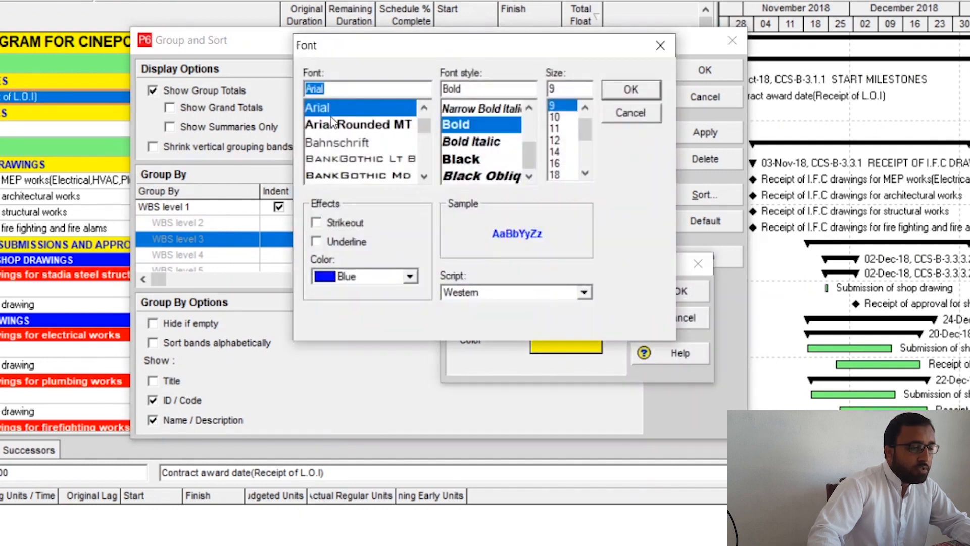
type("tre")
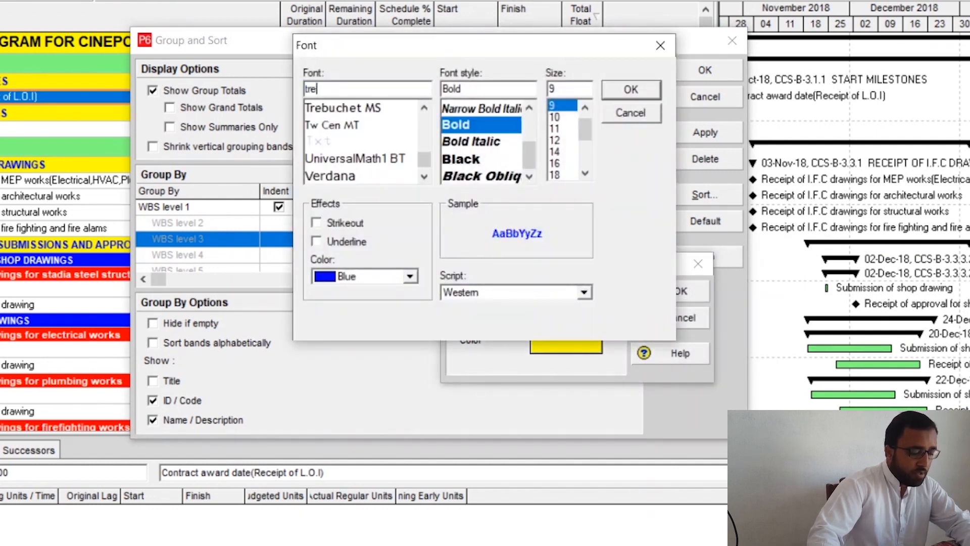
left_click(341, 111)
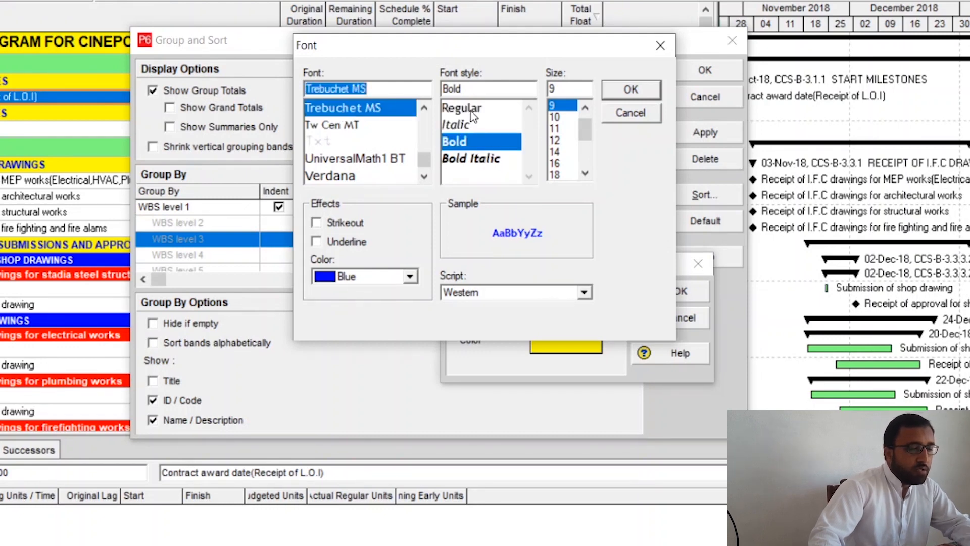
left_click(556, 153)
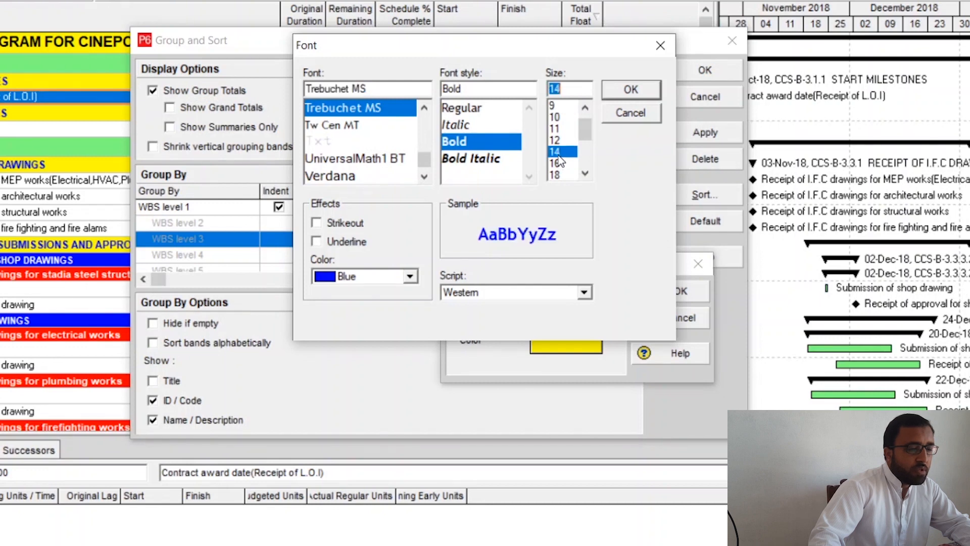
left_click(631, 91)
Set the background colour of the WBS level 3 band to bright green and accept its font and colour settings
left_click(586, 346)
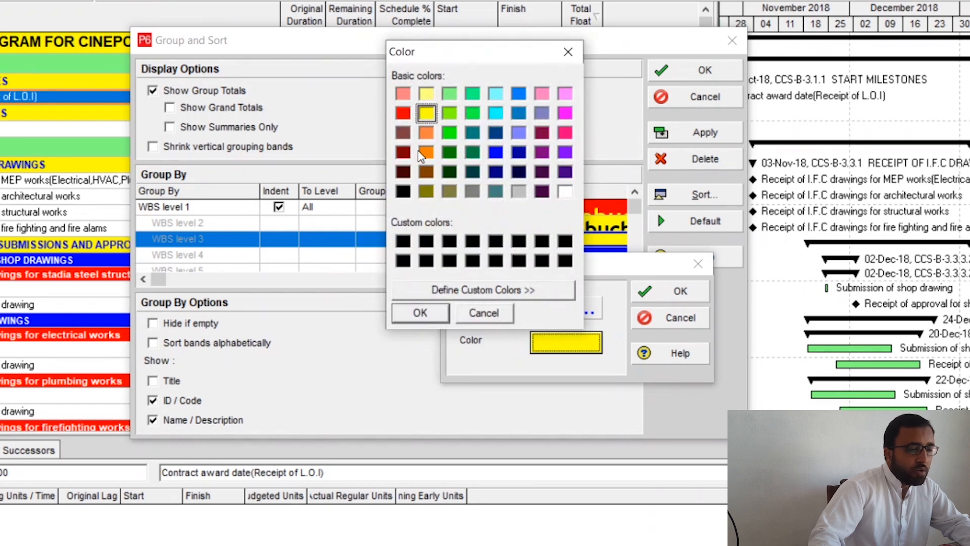
left_click(449, 134)
left_click(439, 312)
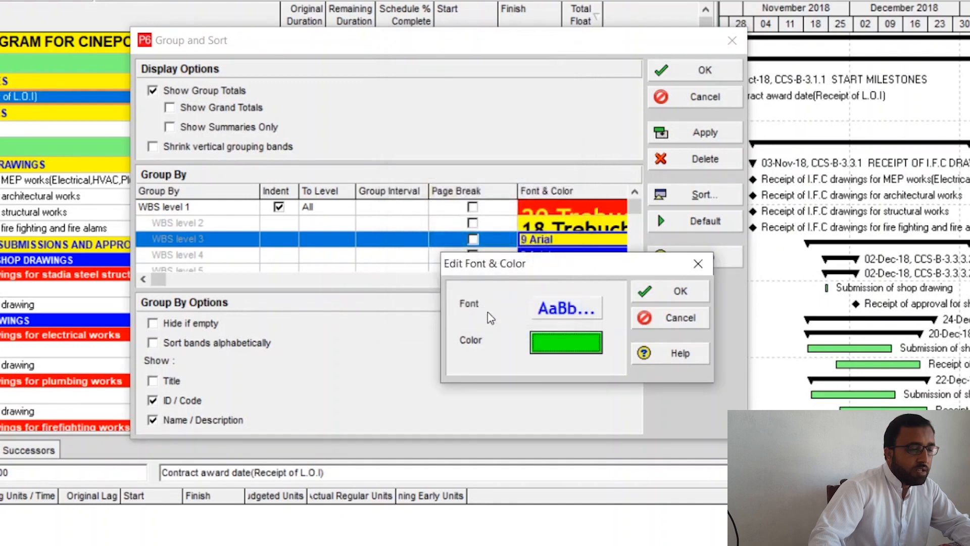
left_click(664, 298)
left_click(634, 263)
left_click(635, 263)
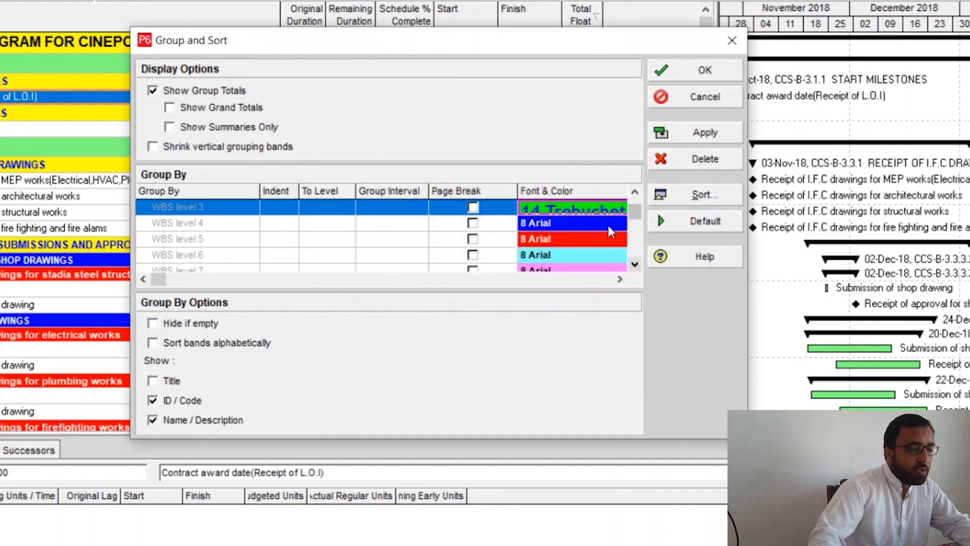
Set the font of the WBS level 4 band to Trebuchet MS, size 12, in black
left_click(611, 232)
left_click(612, 222)
left_click(576, 292)
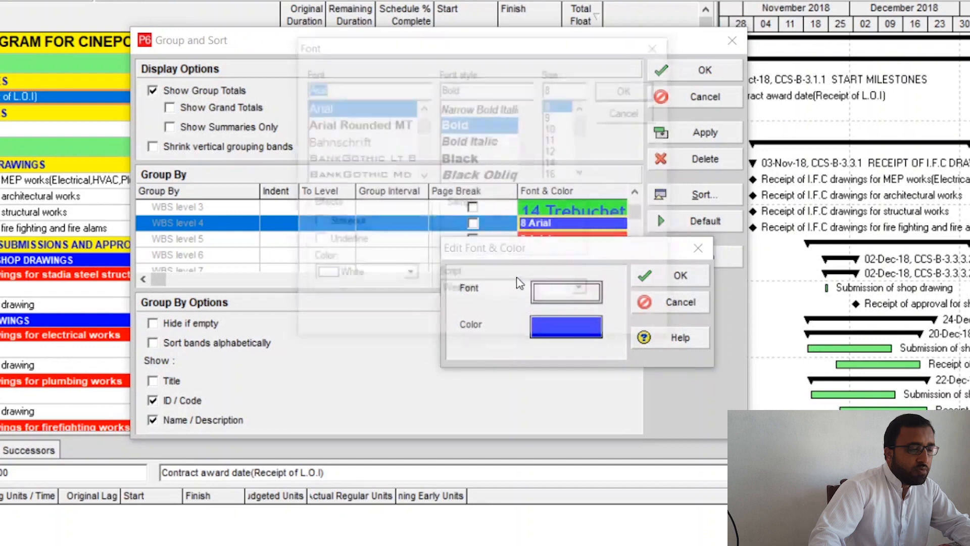
type("tre")
left_click(331, 112)
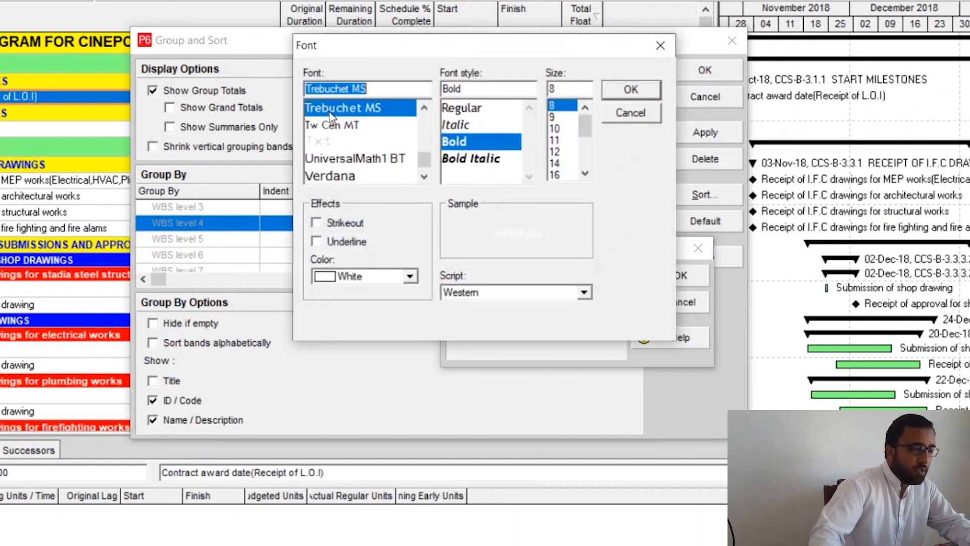
left_click(410, 276)
scroll(364, 374, "up", 1)
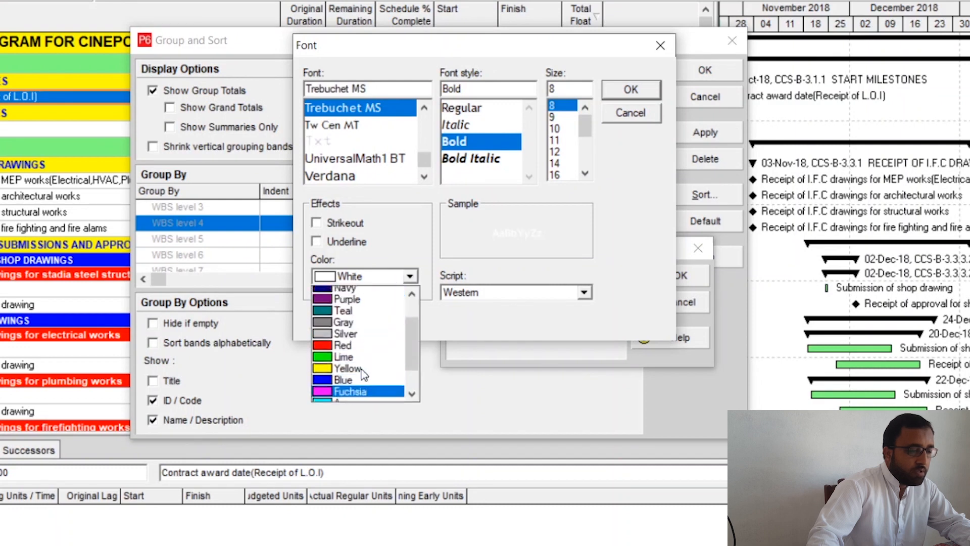
scroll(363, 374, "up", 2)
left_click(349, 290)
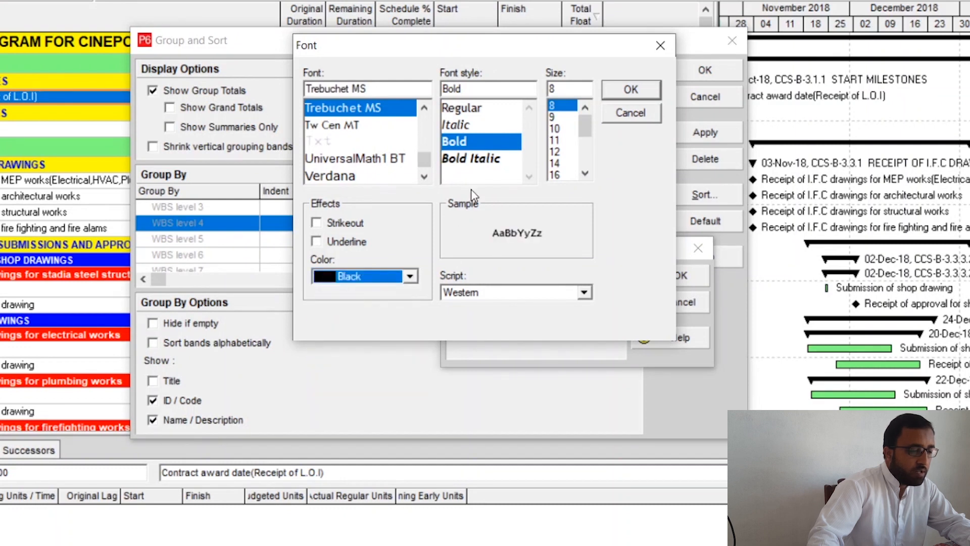
left_click(556, 151)
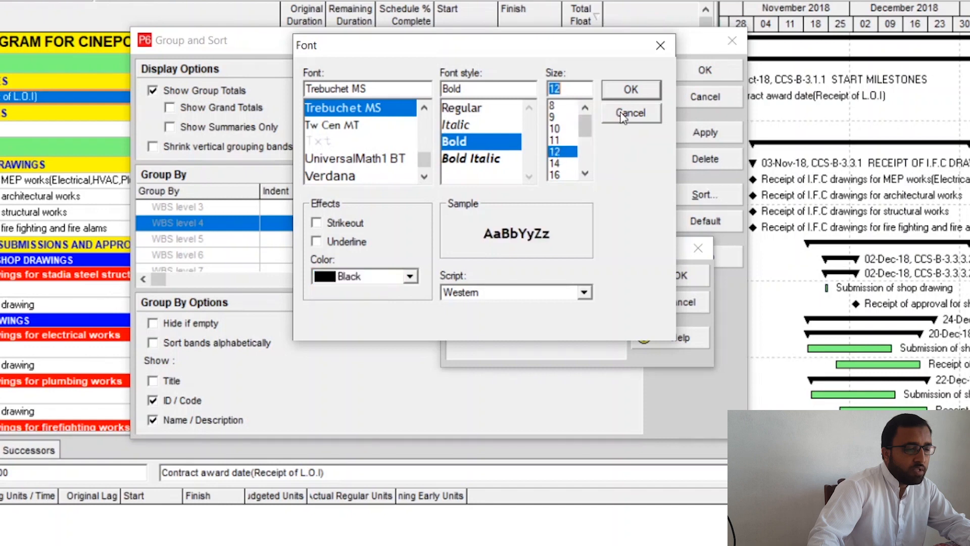
left_click(585, 173)
left_click(631, 89)
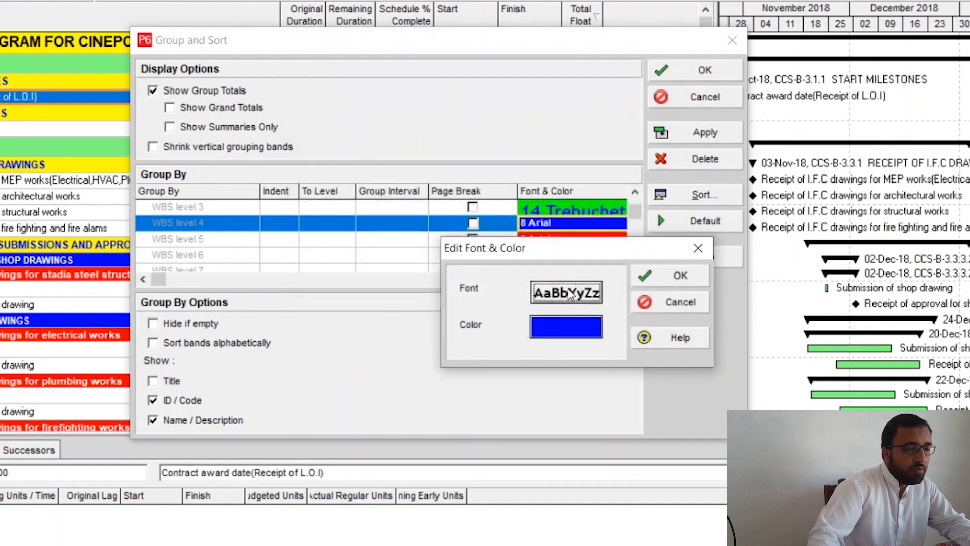
Set the background colour of the WBS level 4 band to olive and accept its font and colour settings
left_click(566, 327)
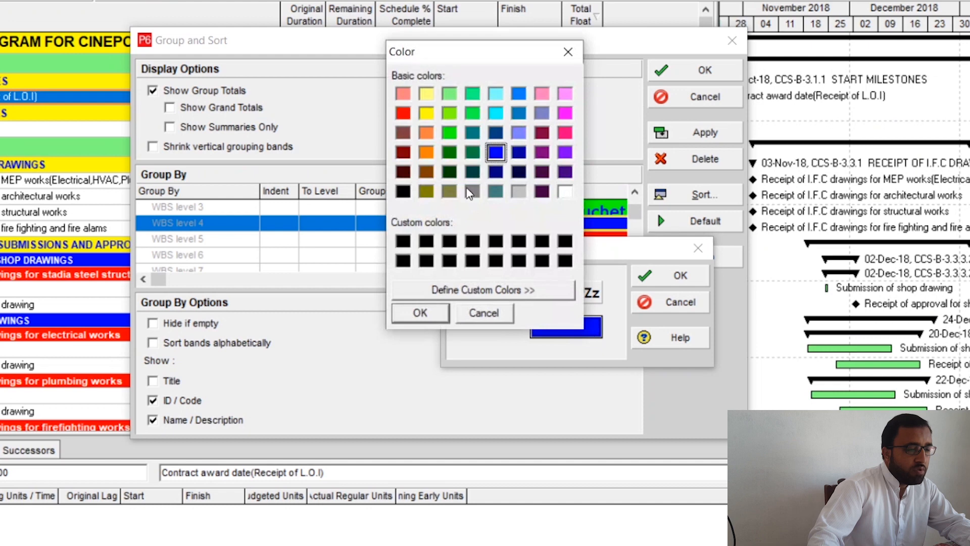
left_click(427, 192)
left_click(429, 312)
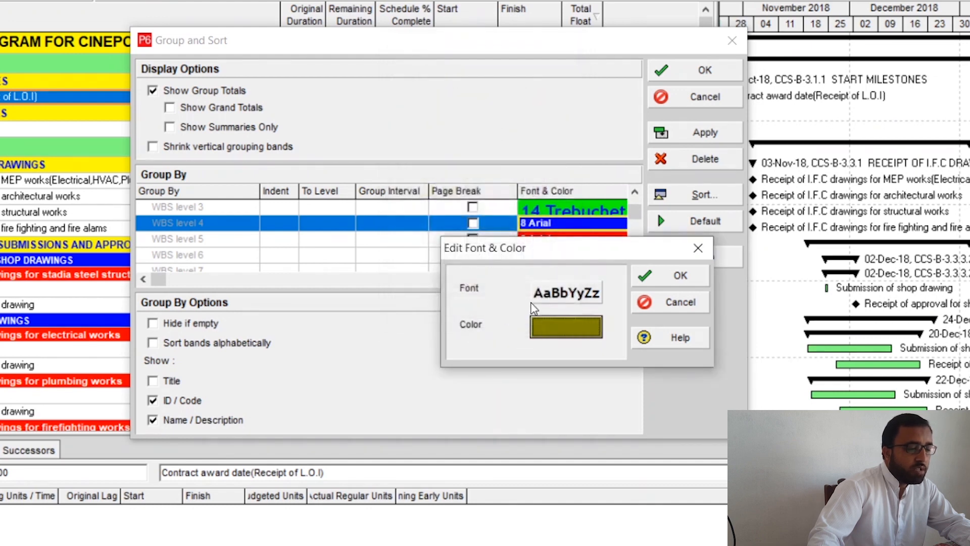
left_click(652, 281)
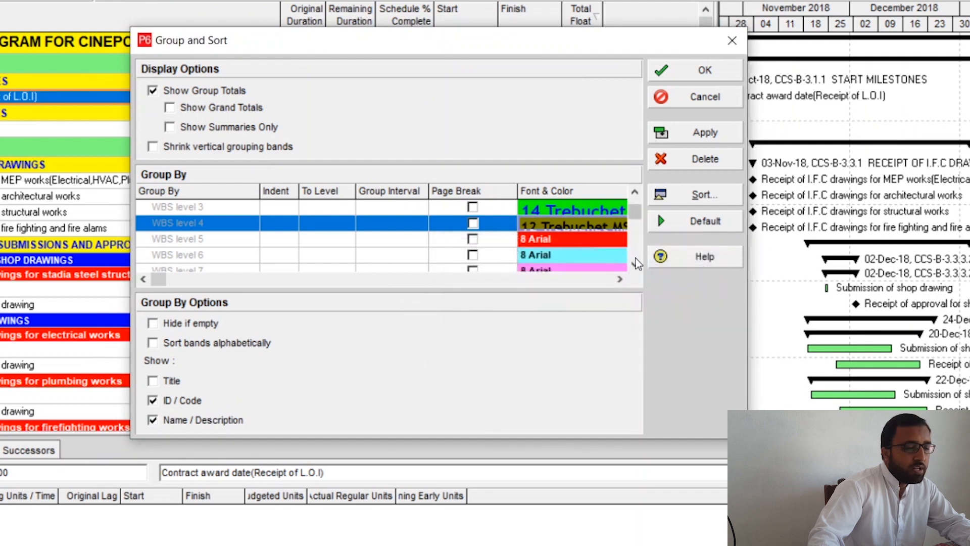
Set the font of the WBS level 5 band to Trebuchet MS, size 12, in black
left_click(635, 264)
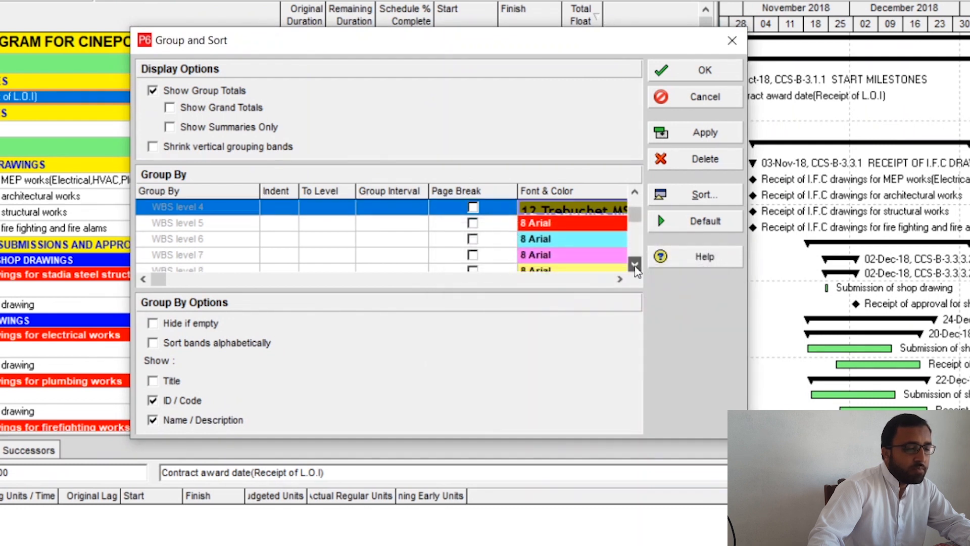
double_click(625, 230)
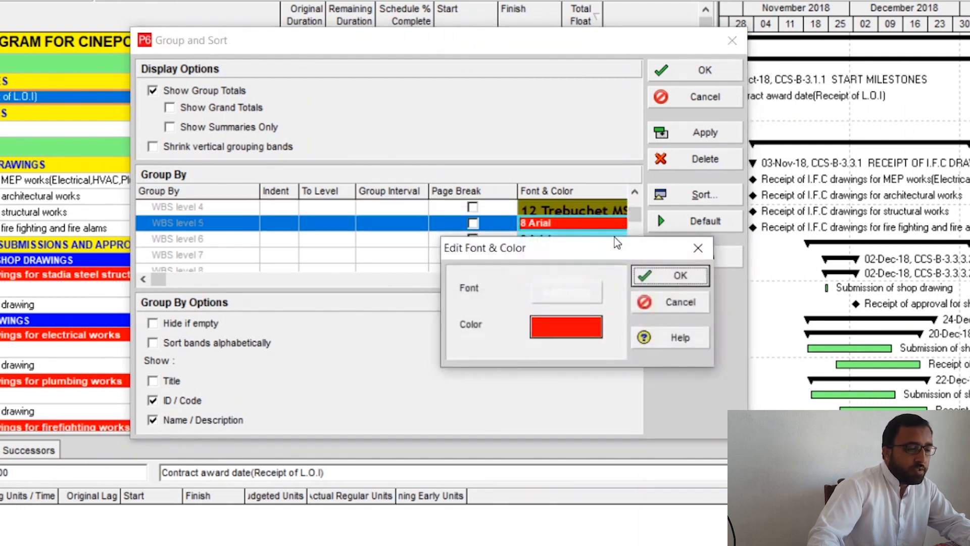
left_click(585, 293)
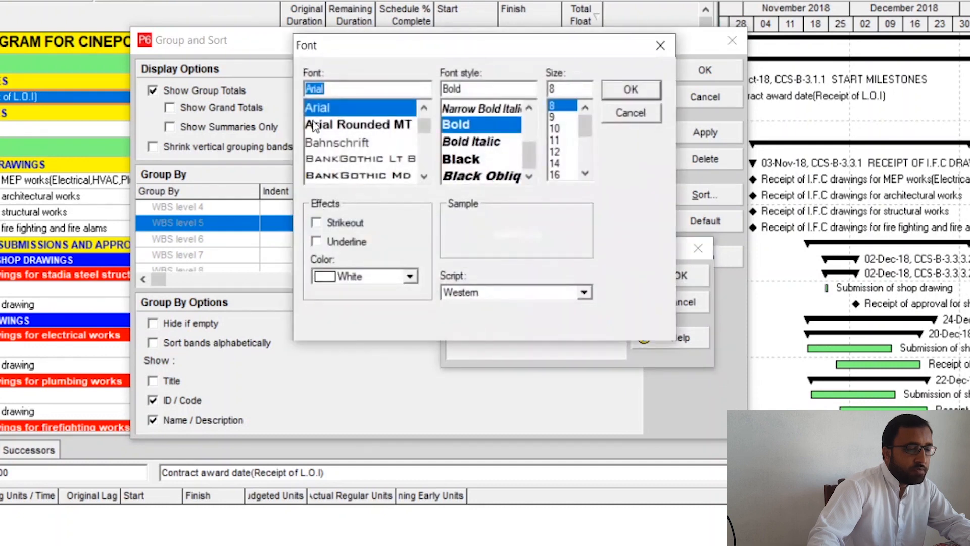
type("tre")
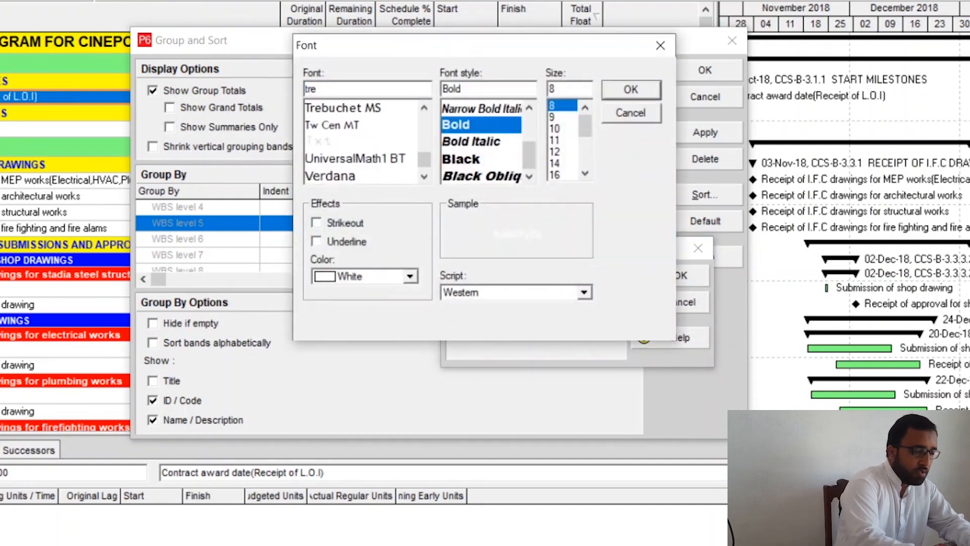
left_click(559, 153)
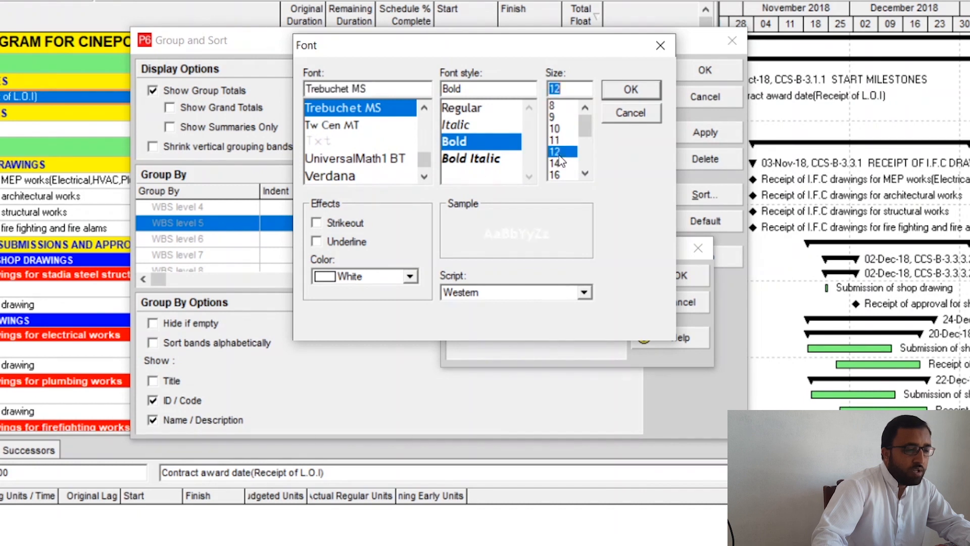
left_click(373, 277)
scroll(354, 323, "up", 1)
scroll(348, 303, "up", 1)
left_click(343, 294)
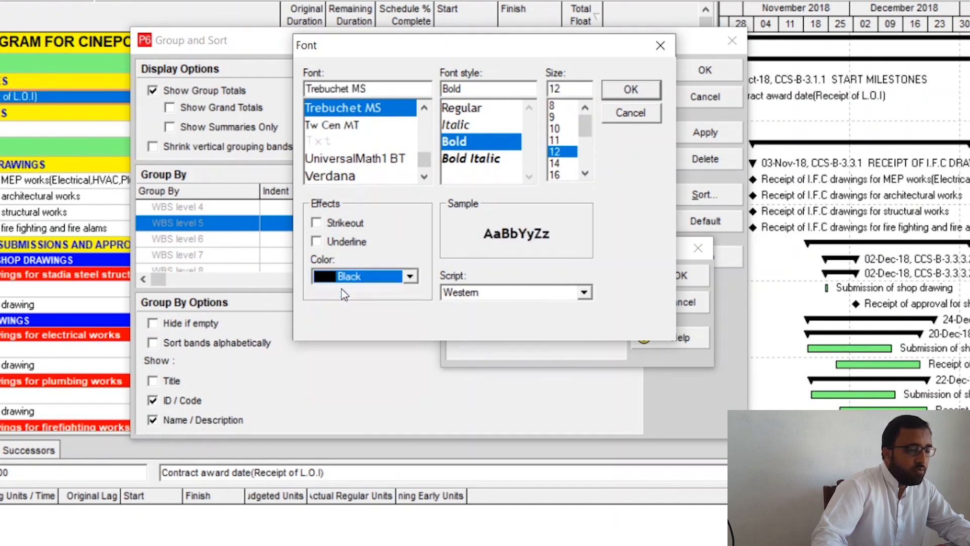
left_click(652, 86)
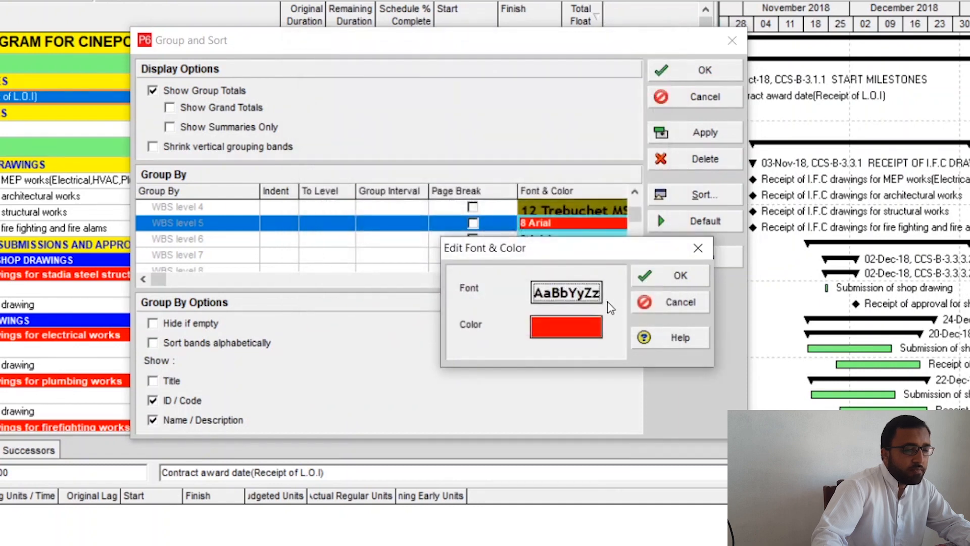
Set the background colour of the WBS level 5 band to hot pink and accept its font and colour settings
left_click(590, 331)
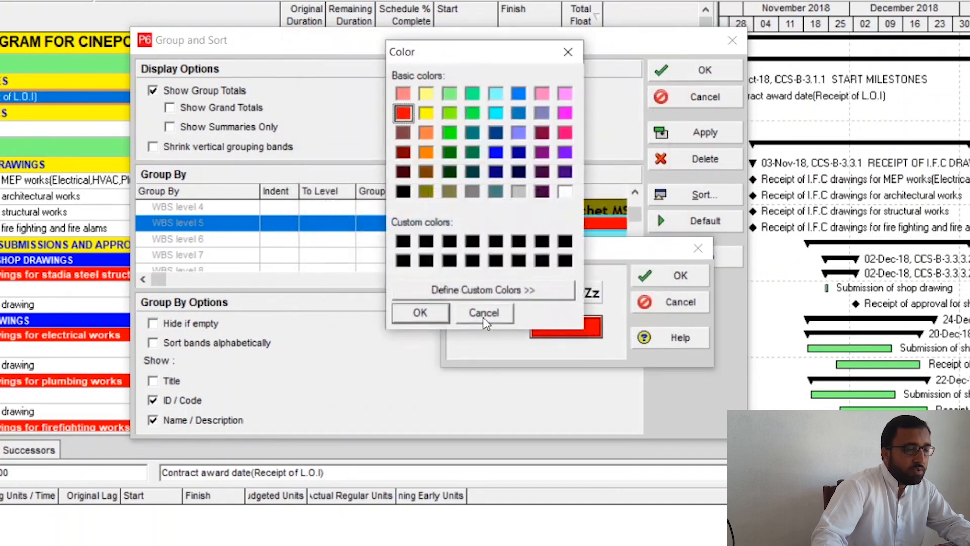
left_click(565, 134)
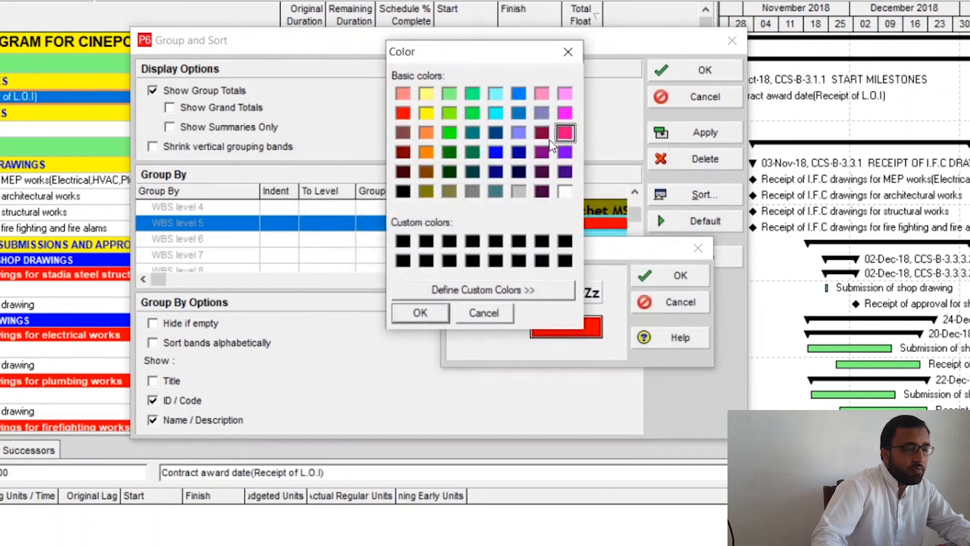
left_click(420, 313)
left_click(678, 275)
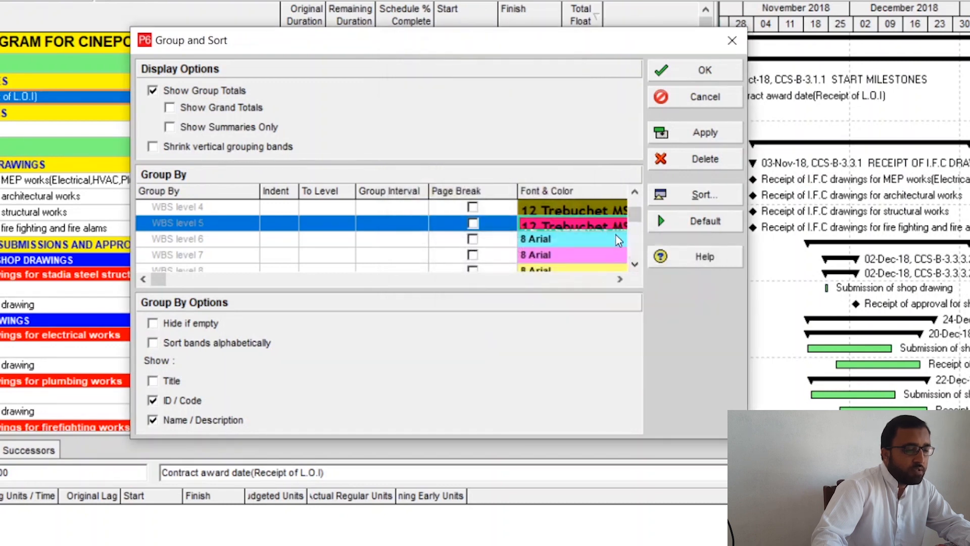
Set the font of the WBS level 6 band to Trebuchet MS, size 12, keeping the text black
double_click(617, 240)
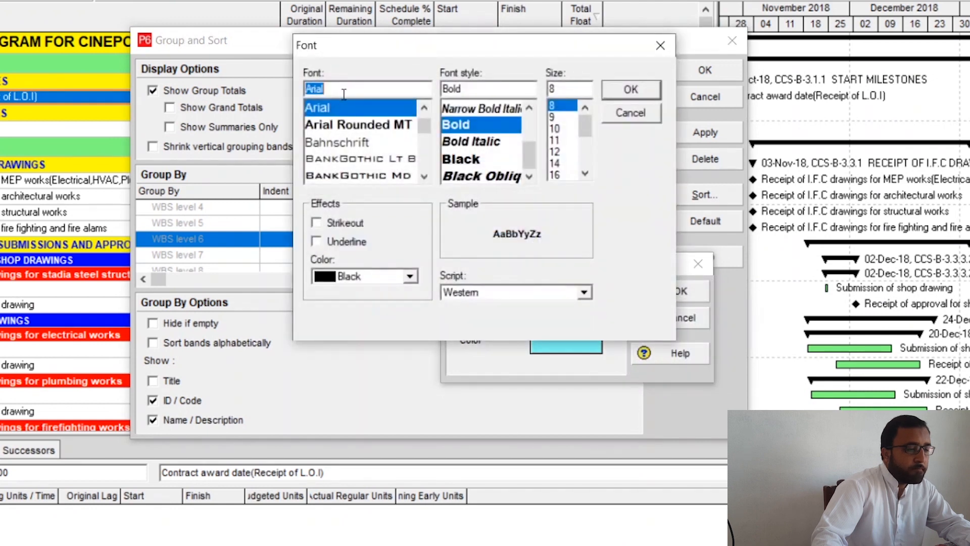
type("tre")
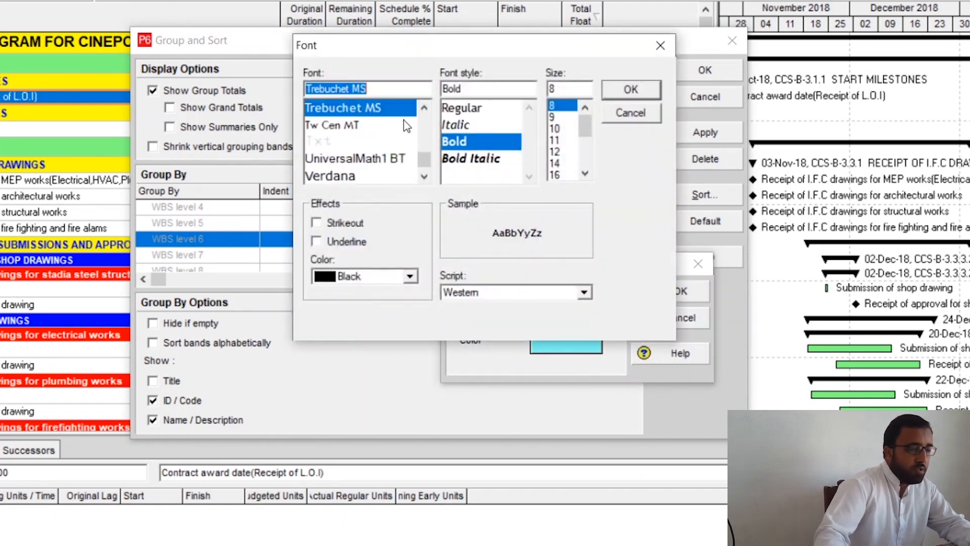
left_click(554, 154)
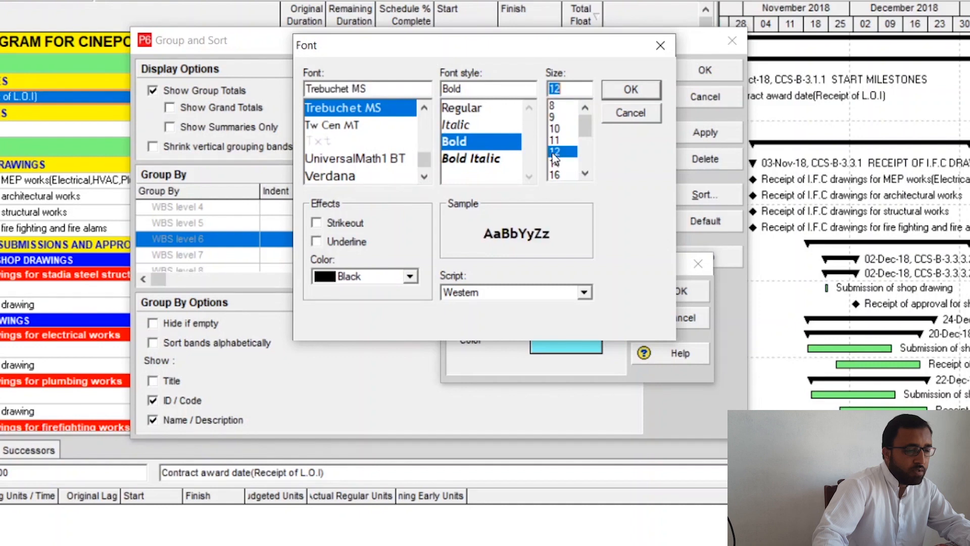
left_click(398, 278)
left_click(398, 278)
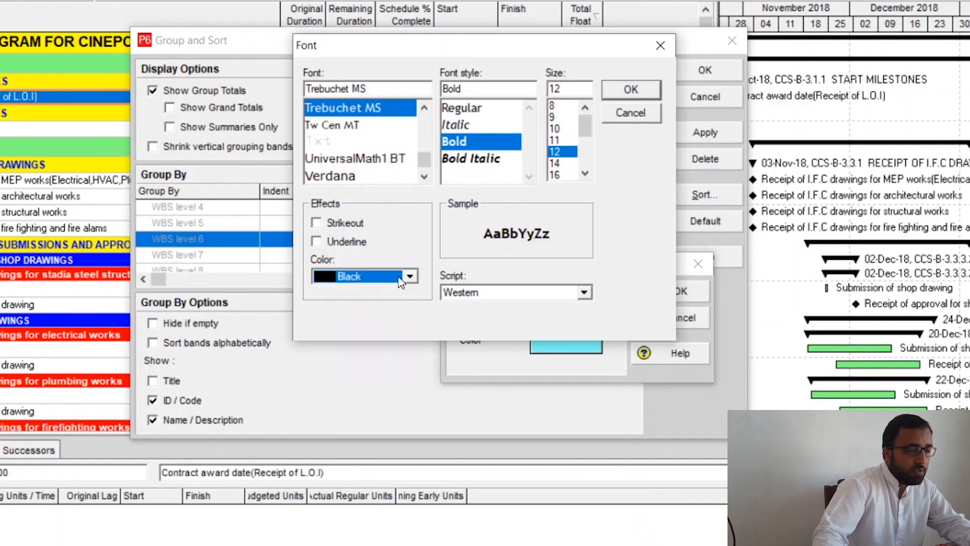
left_click(647, 89)
Set the background colour of the WBS level 6 band to greyish olive and accept its font and colour settings
left_click(588, 345)
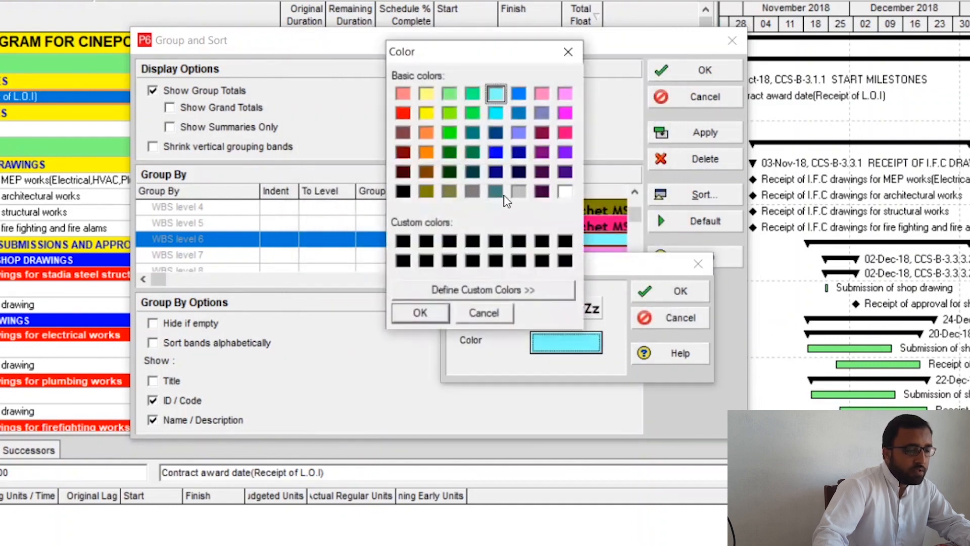
left_click(448, 196)
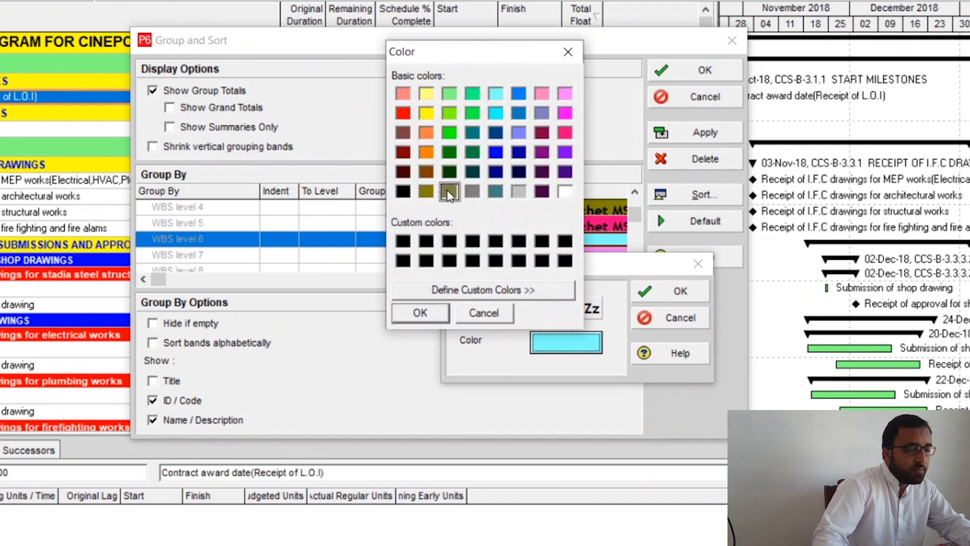
left_click(436, 314)
left_click(674, 300)
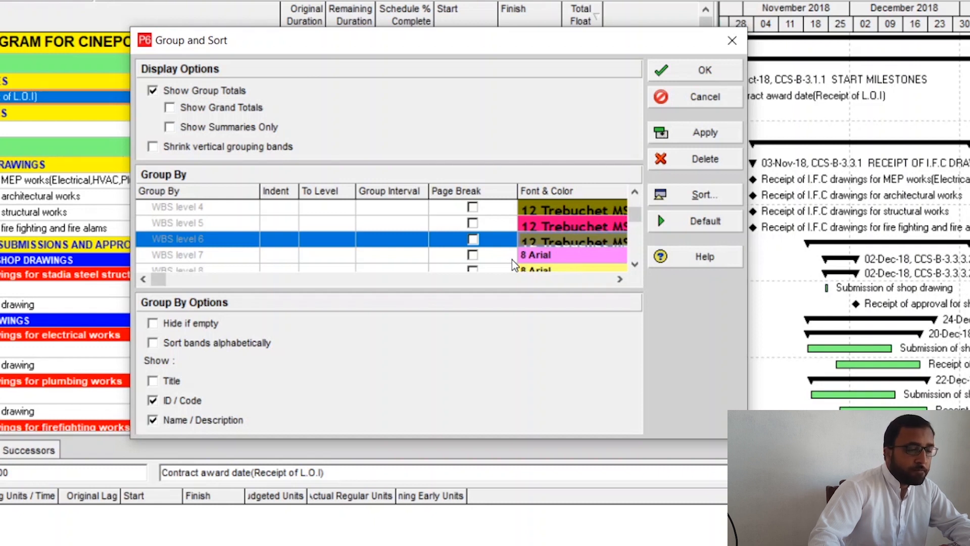
Check the WBS level band formats, apply them to the schedule and close the Group and Sort settings
scroll(552, 240, "up", 1)
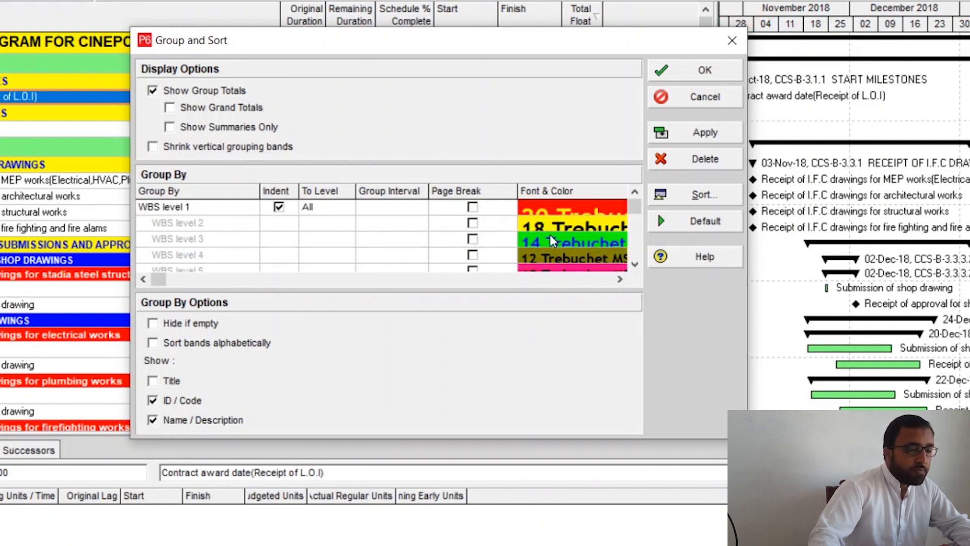
scroll(552, 241, "down", 2)
left_click(550, 224)
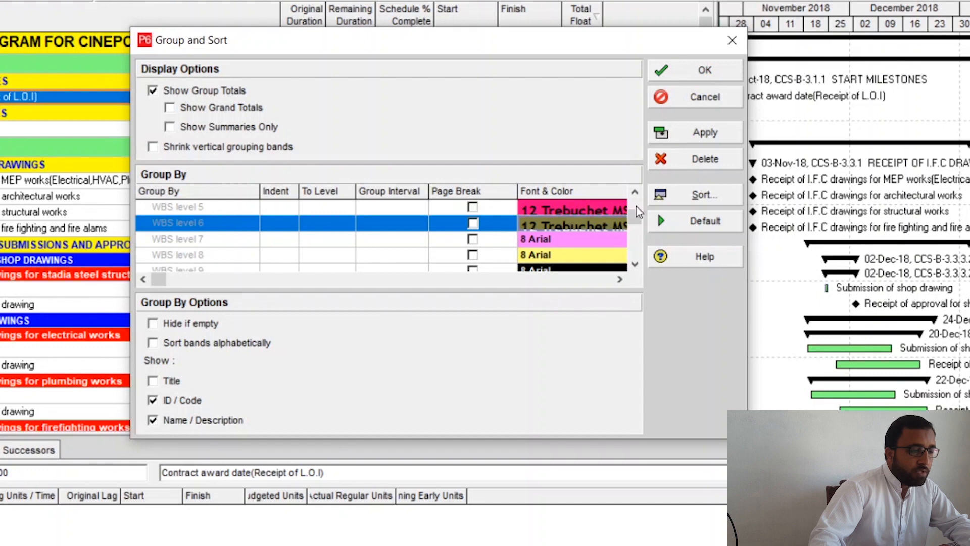
left_click(699, 134)
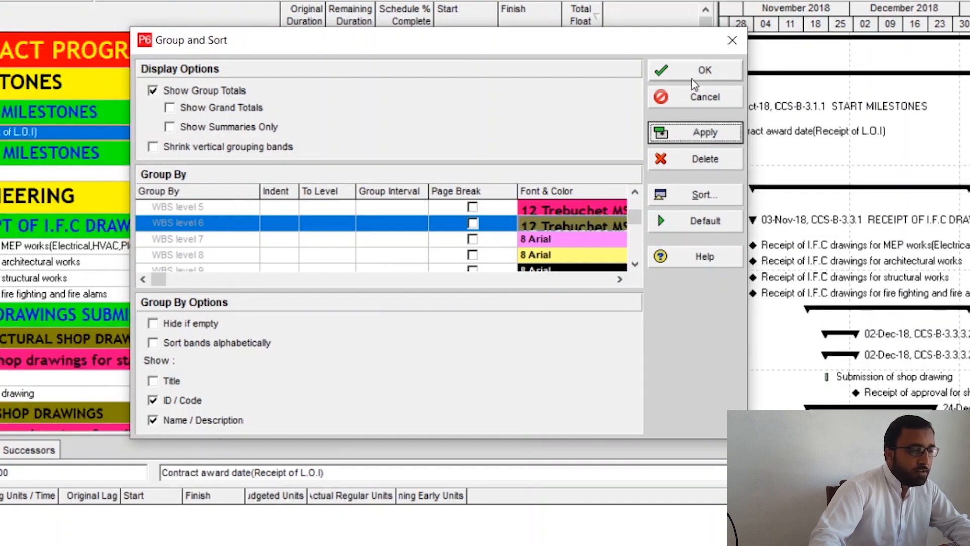
left_click(704, 72)
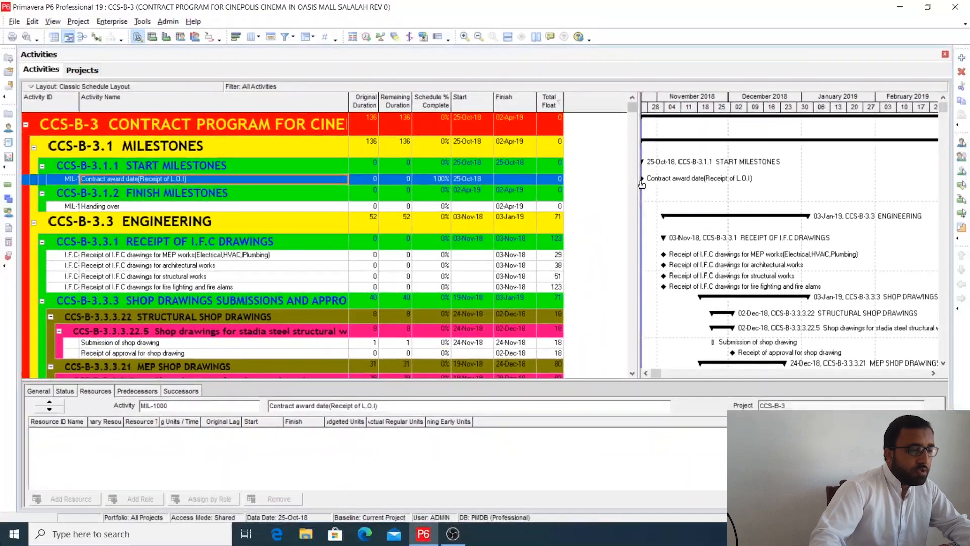
Widen the activity table slightly against the Gantt chart and look through the WBS bands of the schedule
left_click_drag(655, 180, 655, 180)
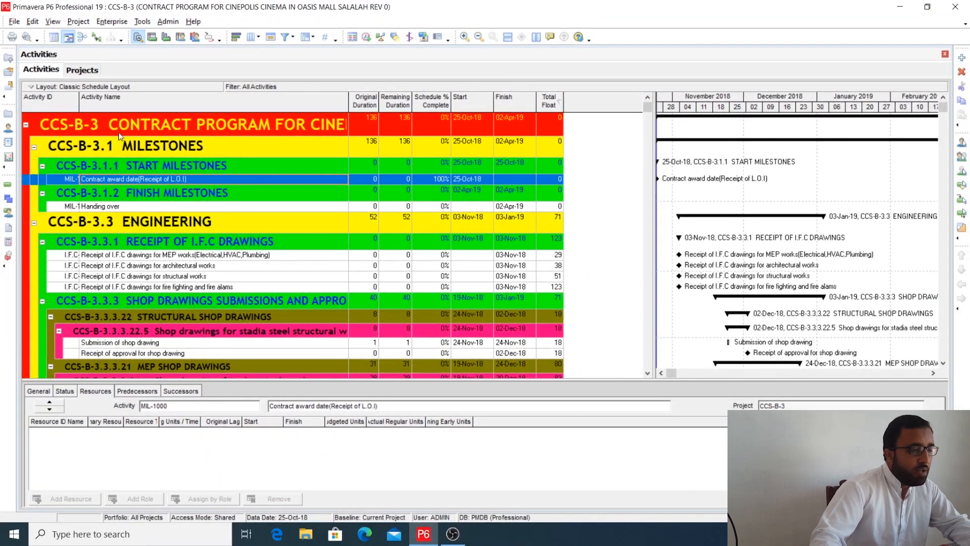
scroll(187, 227, "down", 7)
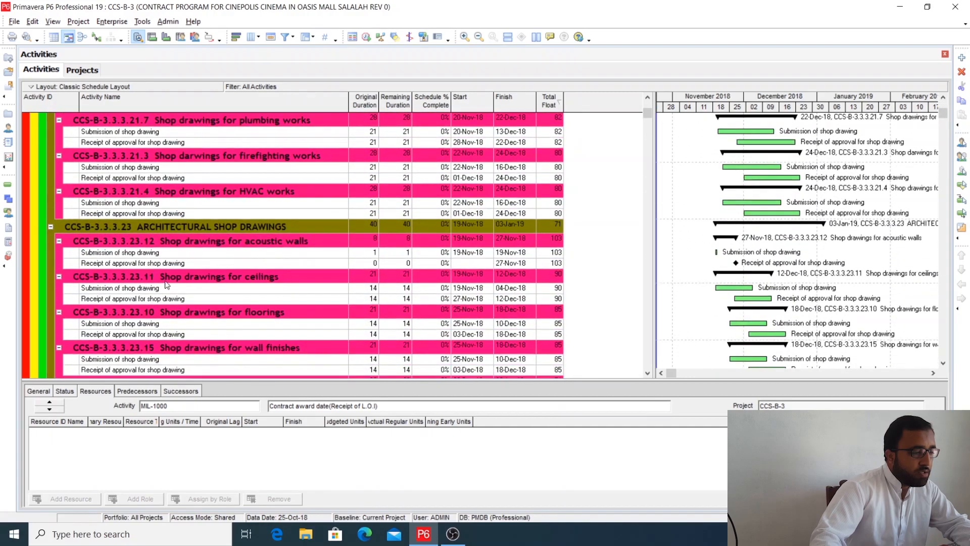
scroll(202, 312, "down", 4)
scroll(201, 310, "up", 10)
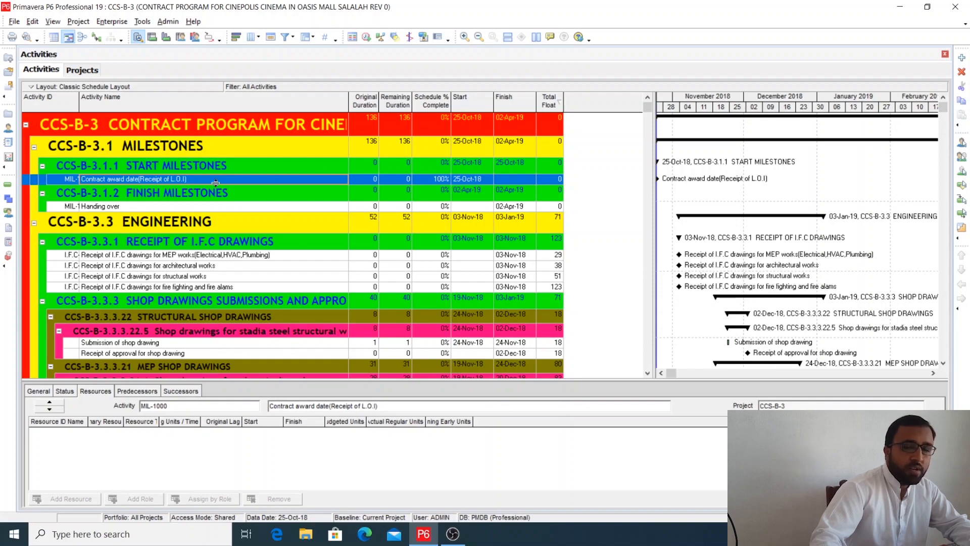
Hide the ID / Code in the WBS band titles, leaving only the Name / Description, and apply it to the schedule
right_click(376, 163)
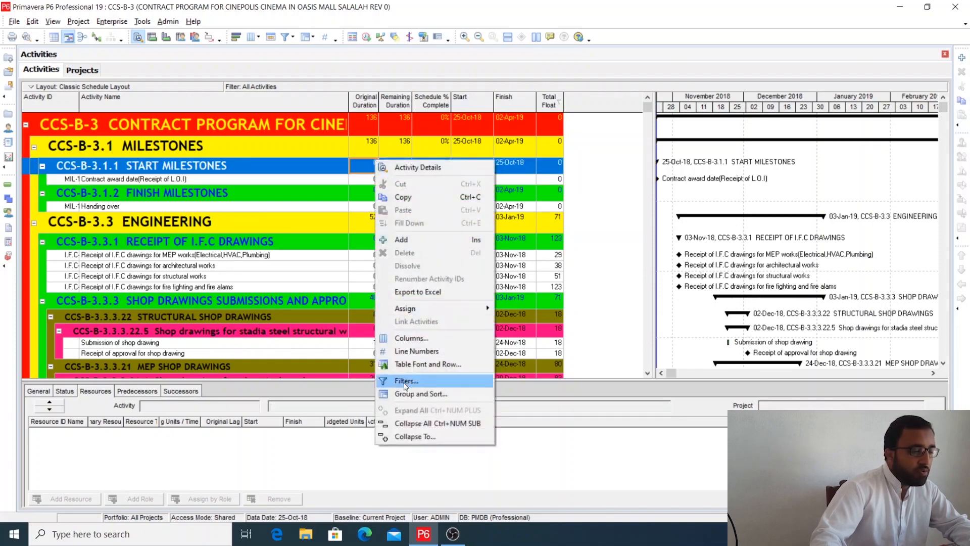
left_click(408, 395)
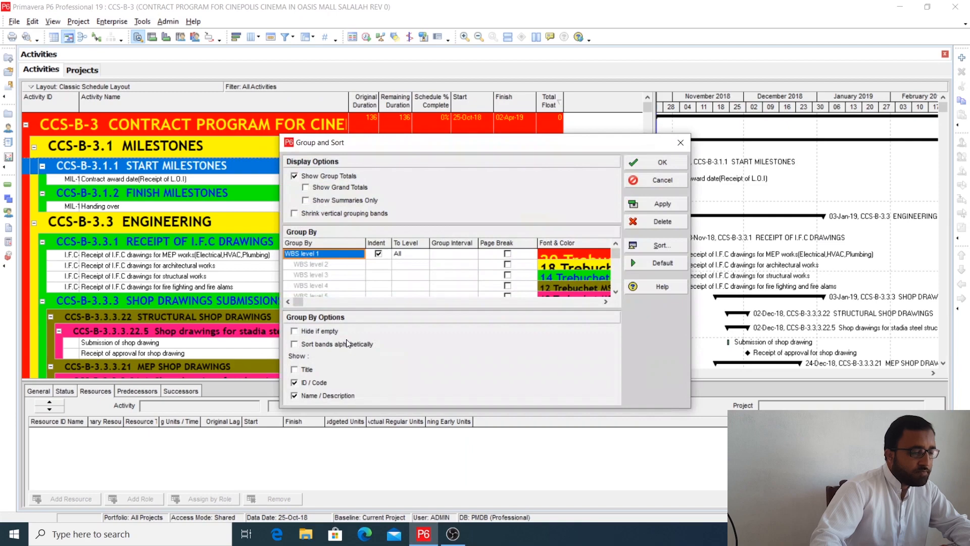
left_click(295, 383)
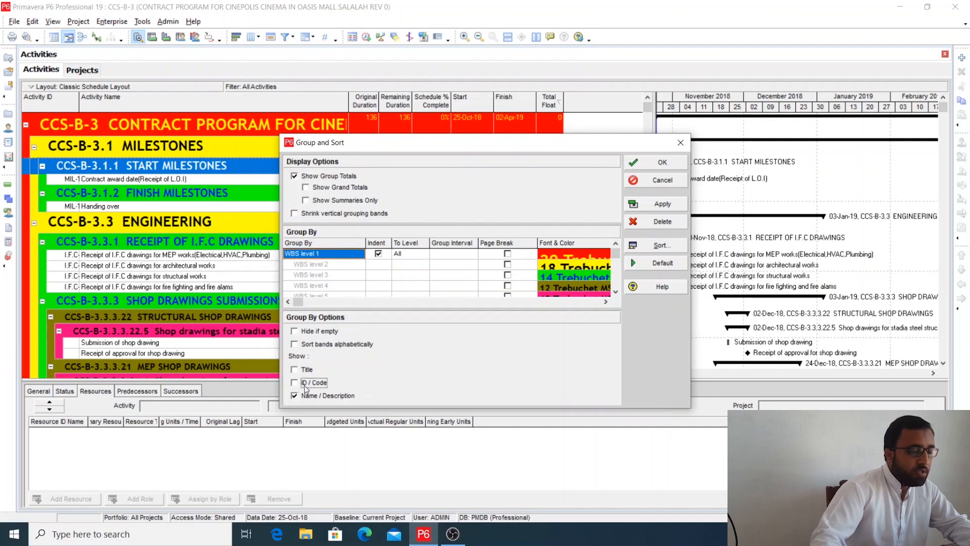
left_click(655, 204)
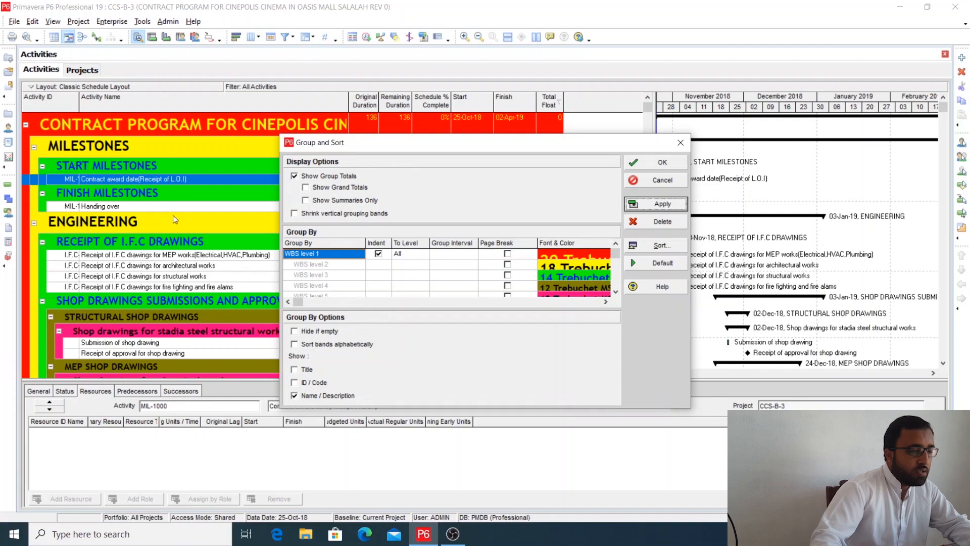
left_click_drag(402, 153, 497, 154)
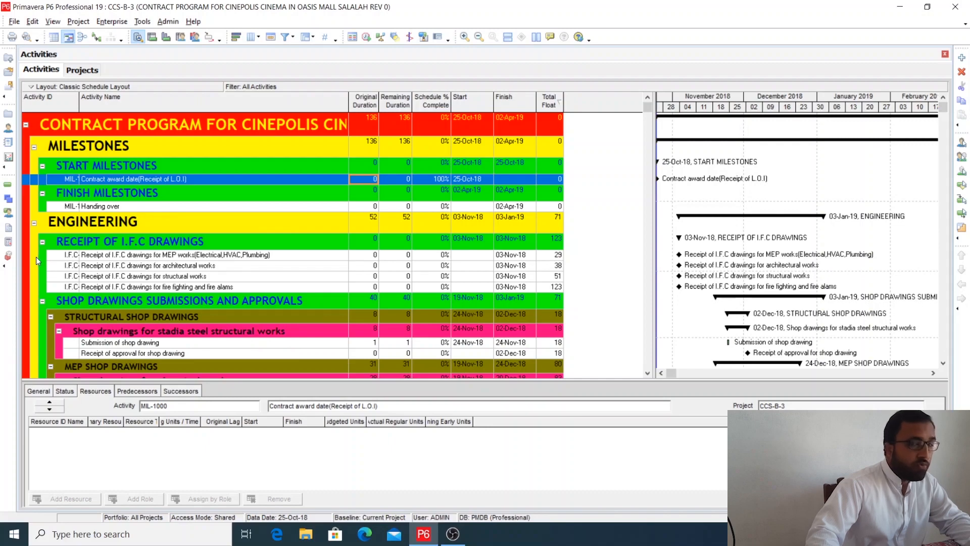
Shrink the vertical grouping bands of the schedule and accept the Group and Sort settings
right_click(371, 185)
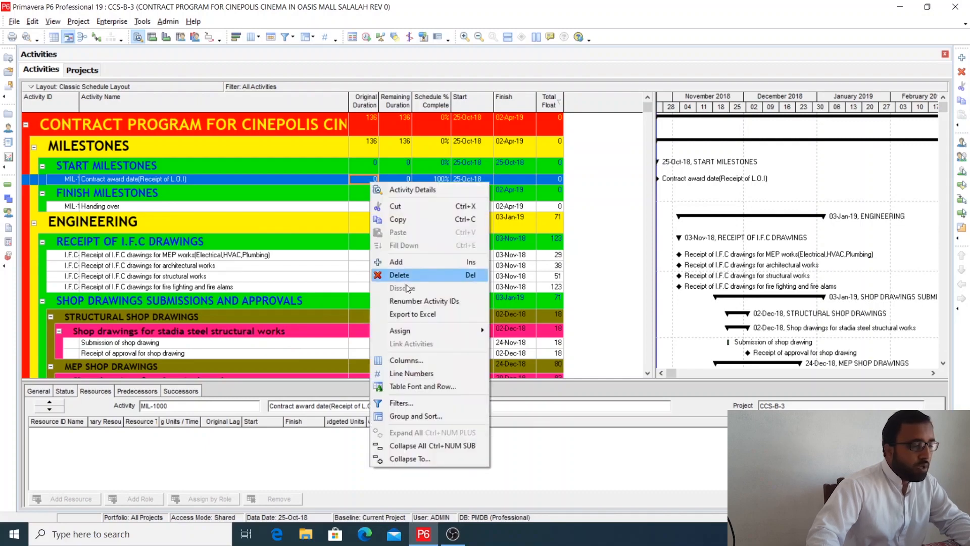
left_click(407, 419)
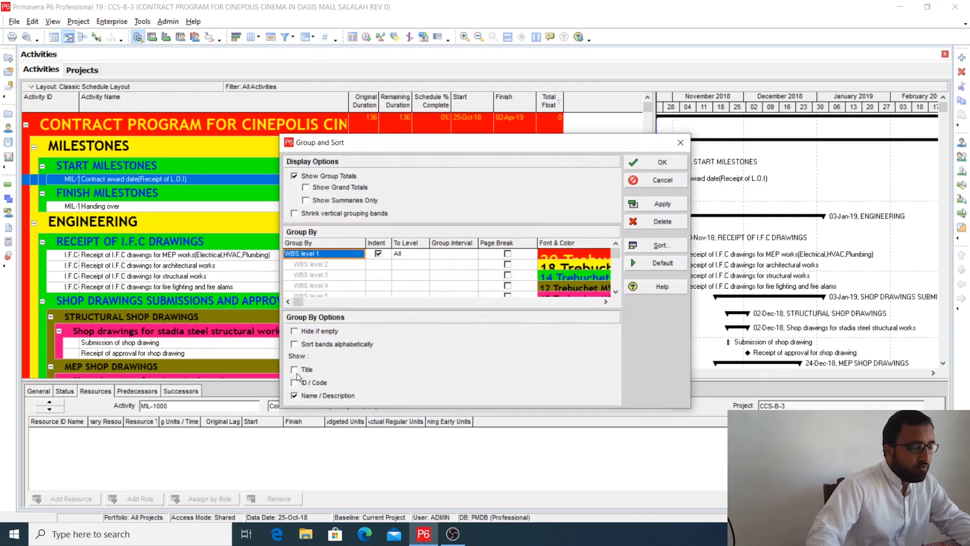
left_click(294, 214)
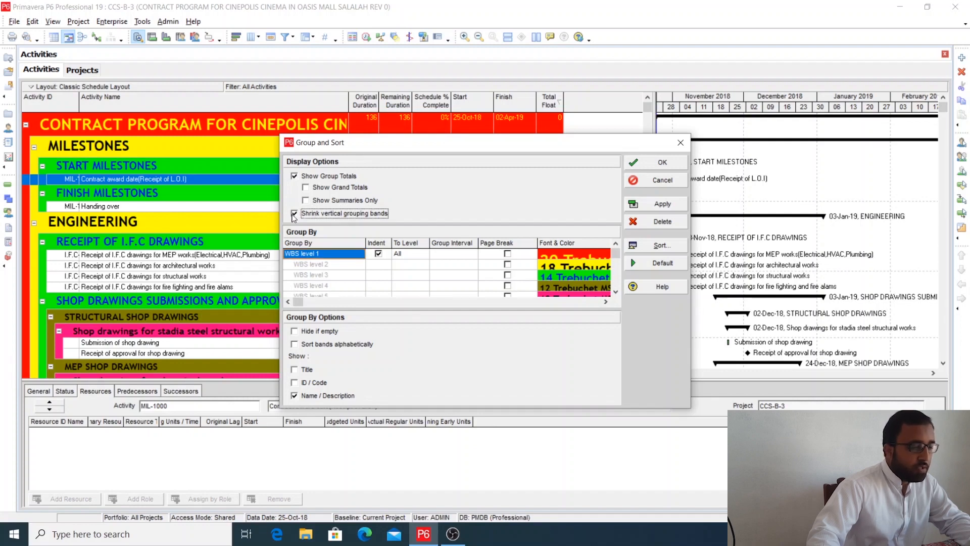
left_click(660, 205)
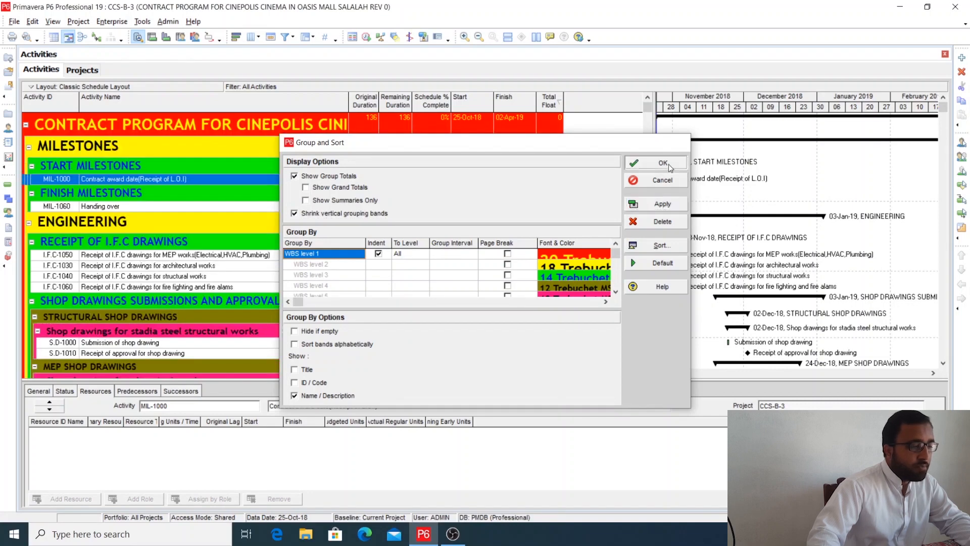
left_click(671, 168)
Narrow the activity table slightly against the Gantt chart and widen the Activity Name column to show more of the project title
left_click_drag(654, 195, 641, 195)
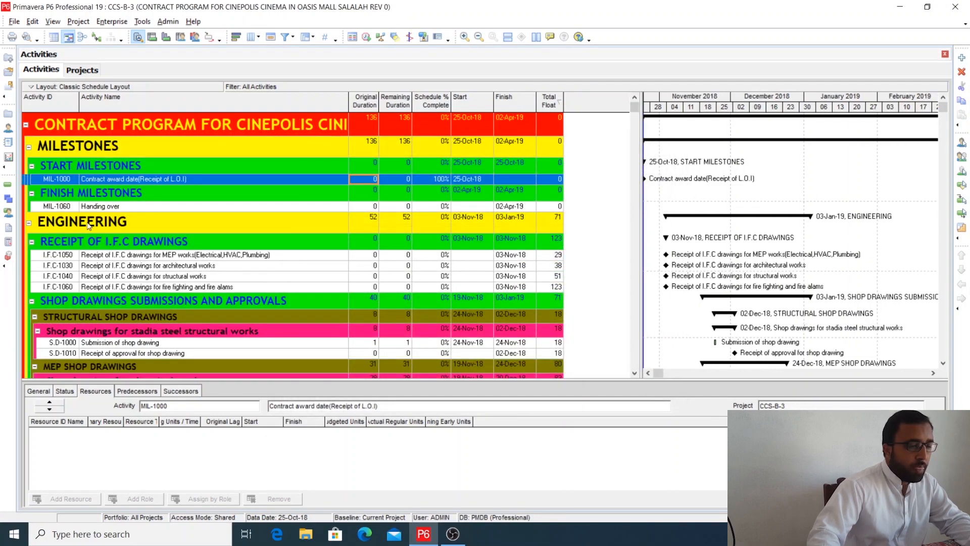
scroll(89, 226, "down", 4)
scroll(124, 293, "up", 4)
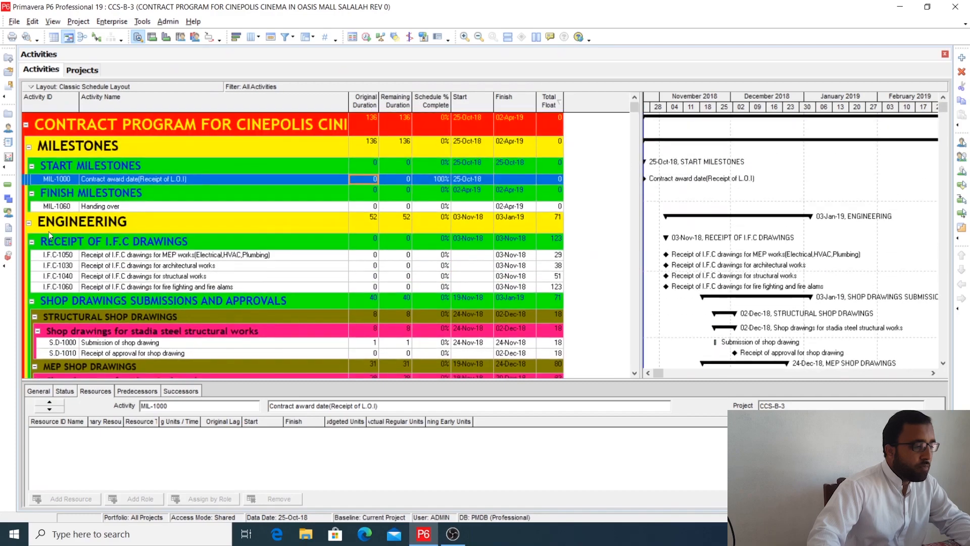
scroll(171, 273, "down", 1)
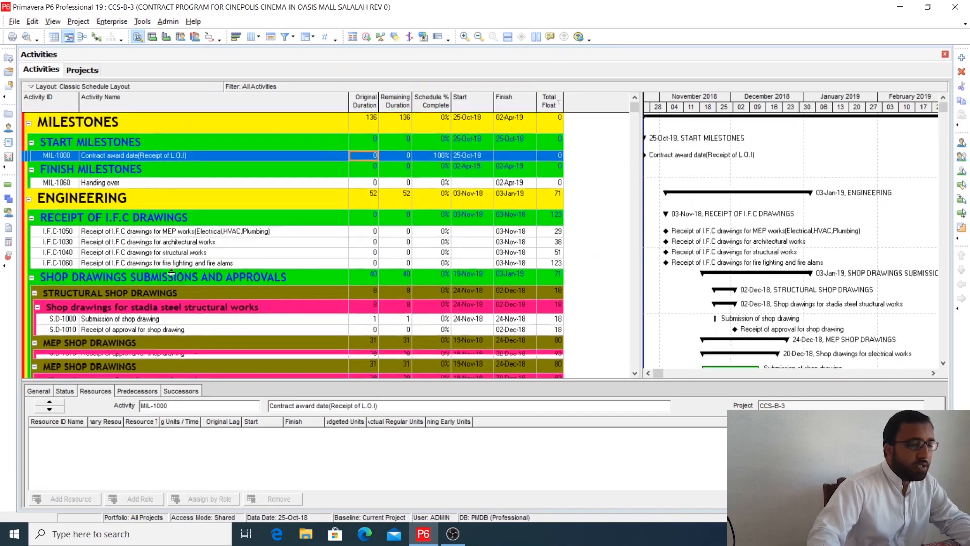
scroll(172, 273, "down", 10)
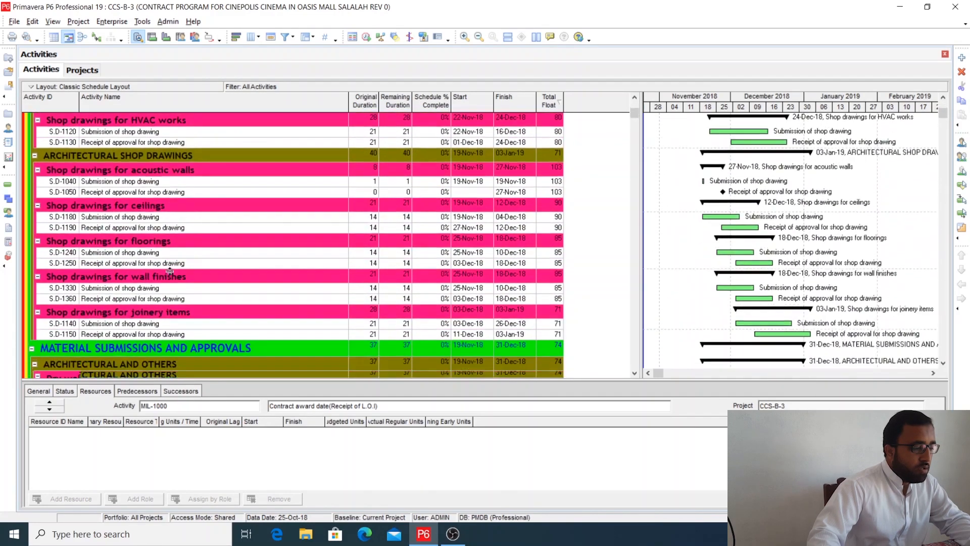
scroll(169, 270, "down", 1)
scroll(169, 270, "up", 11)
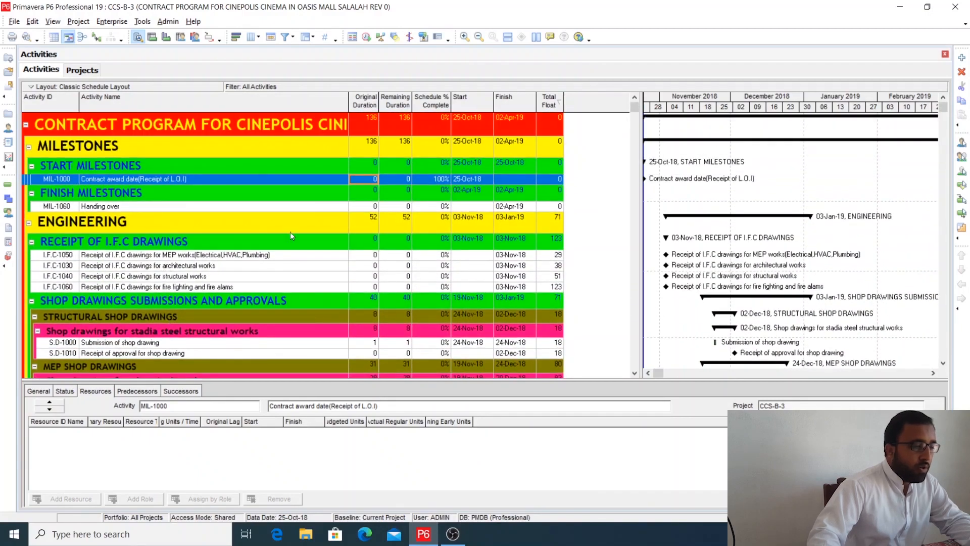
left_click_drag(349, 104, 390, 104)
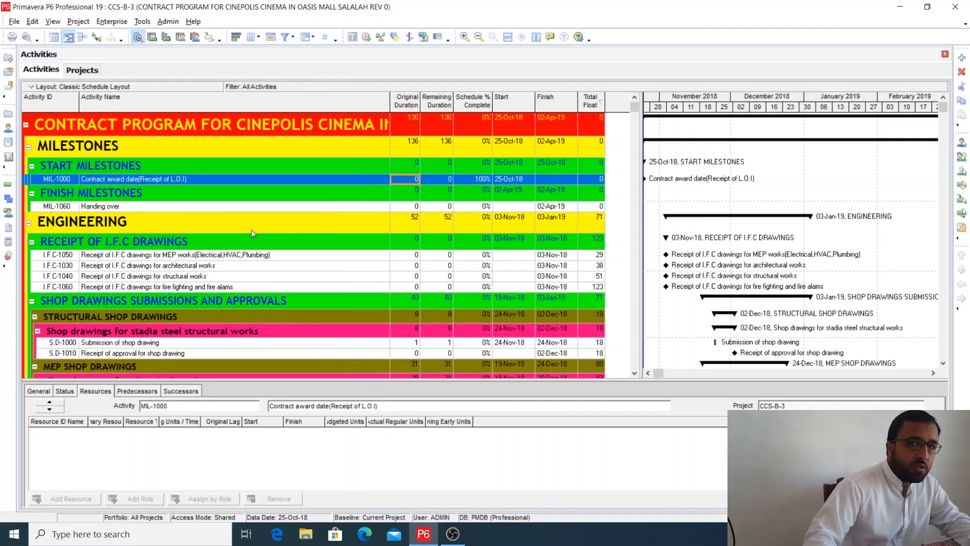
Set the font of the activity table to Trebuchet MS, Regular, size 11, in the table font and row settings
left_click(117, 207)
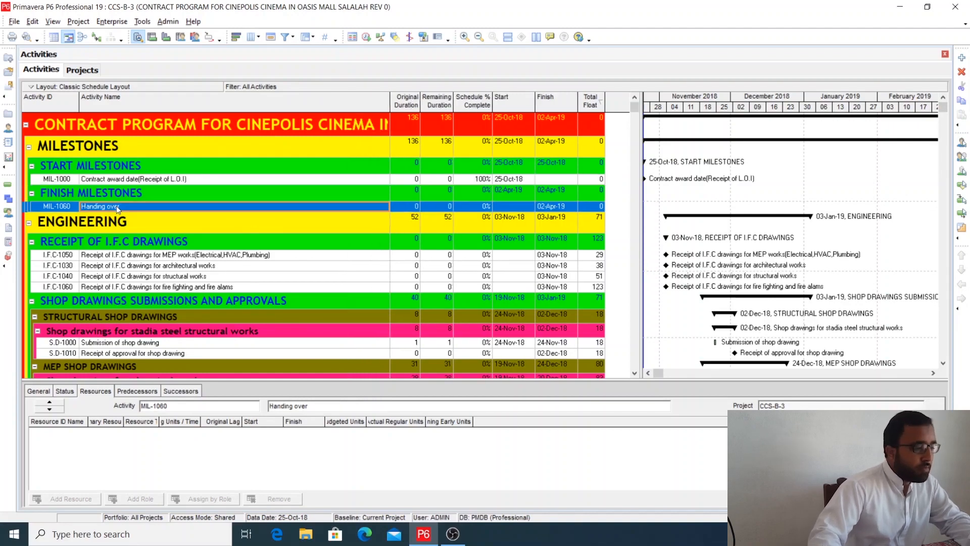
left_click(142, 180)
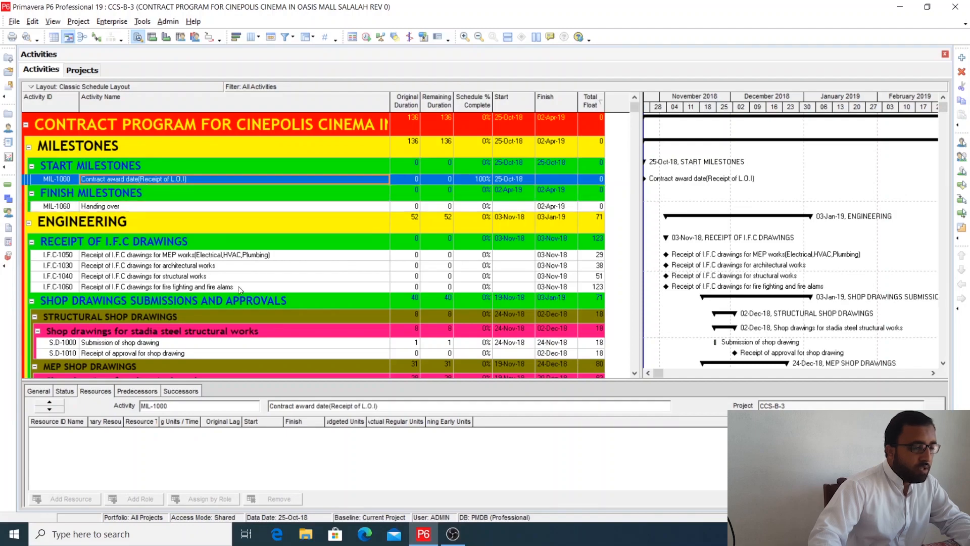
scroll(233, 286, "down", 2)
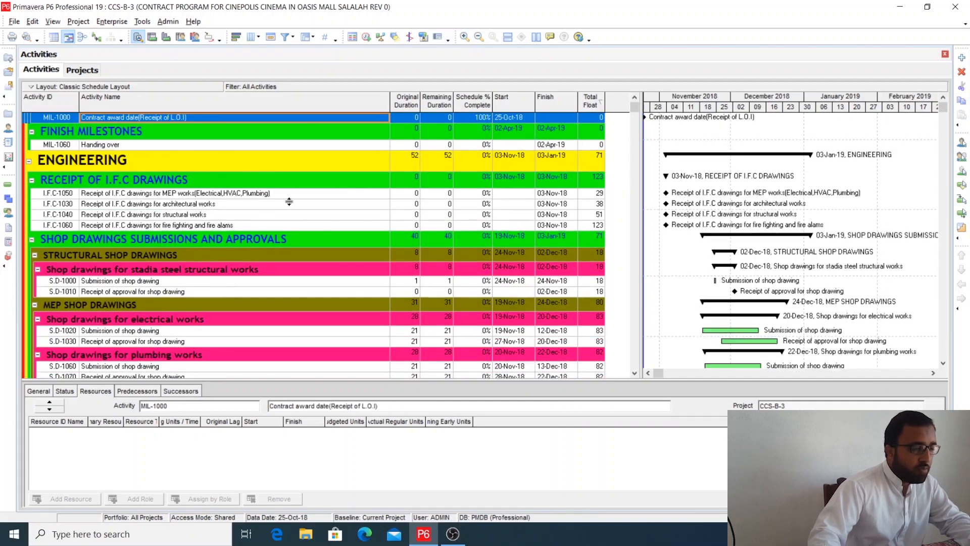
right_click(318, 169)
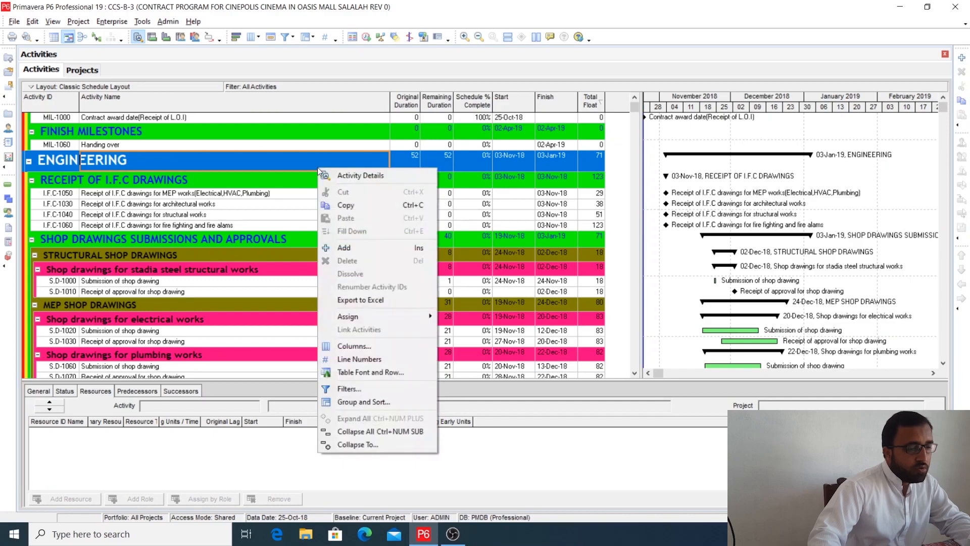
left_click(365, 372)
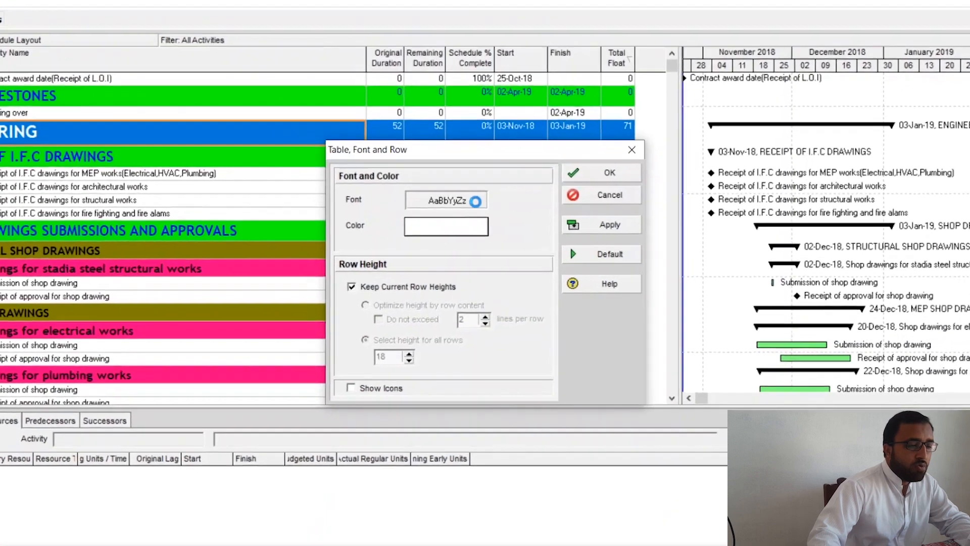
left_click(477, 214)
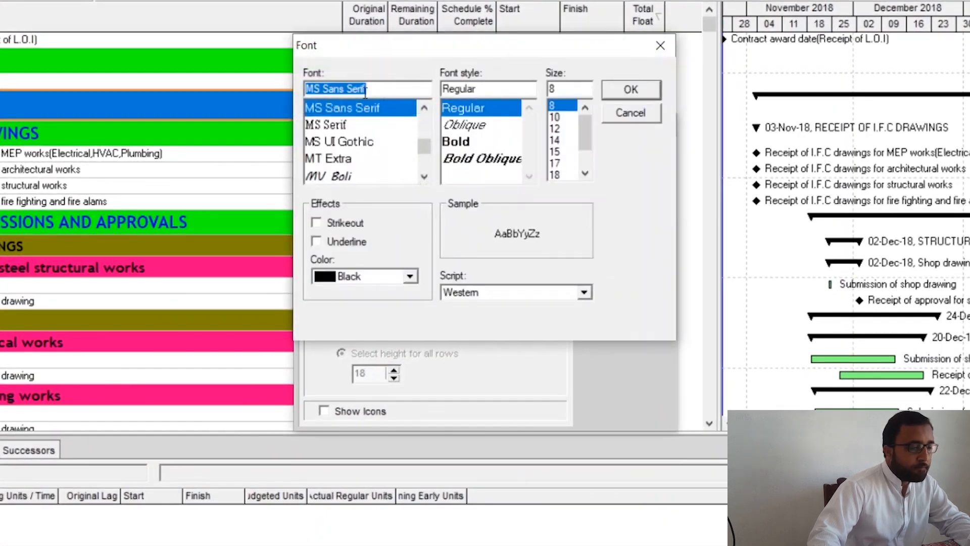
type("tre")
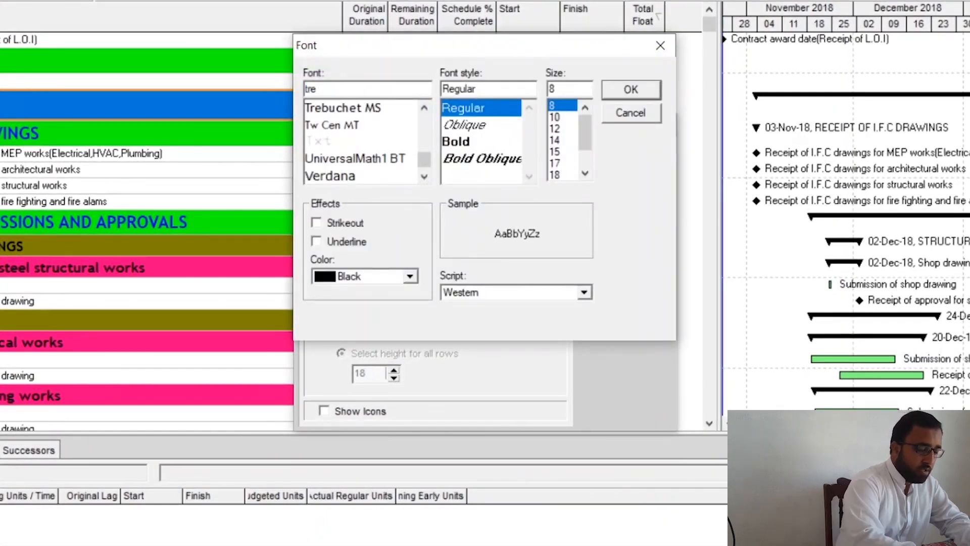
left_click(368, 110)
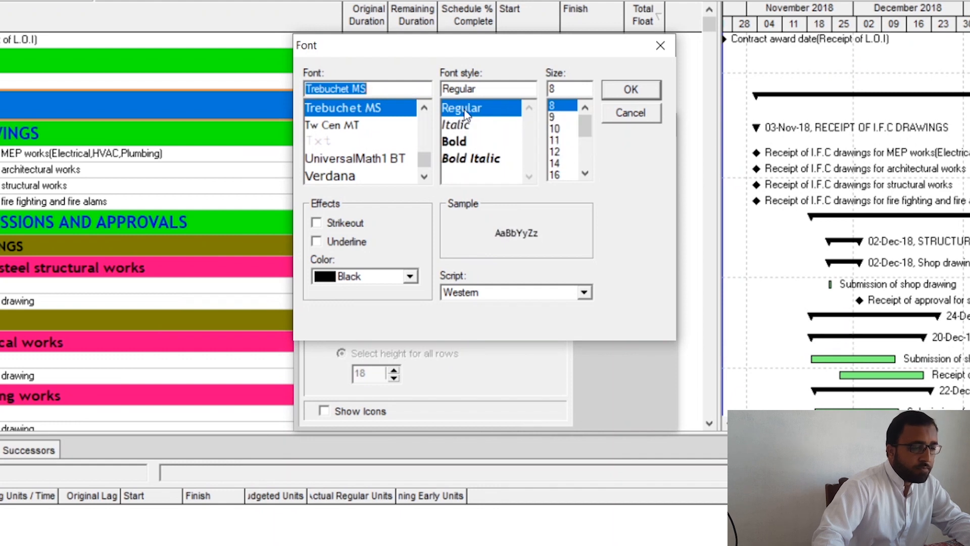
left_click(555, 141)
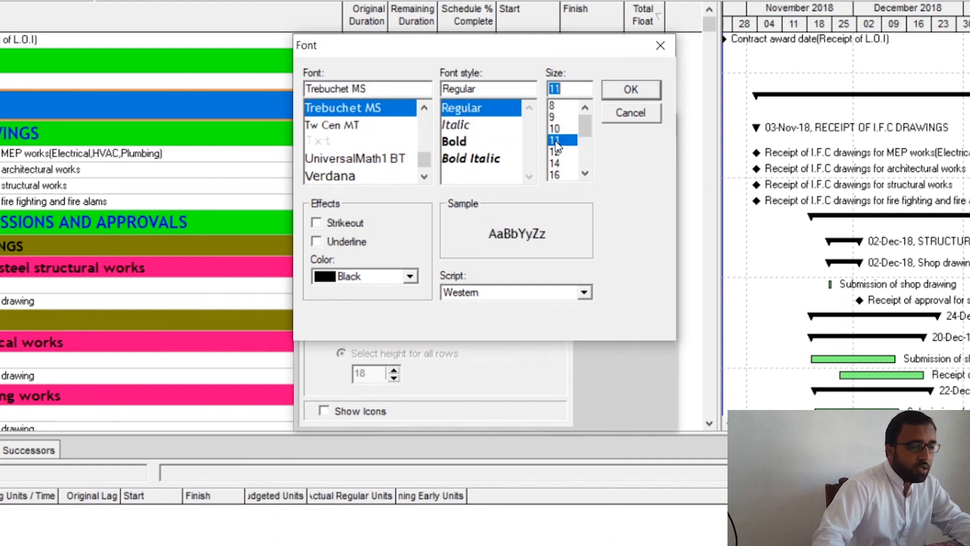
left_click(645, 93)
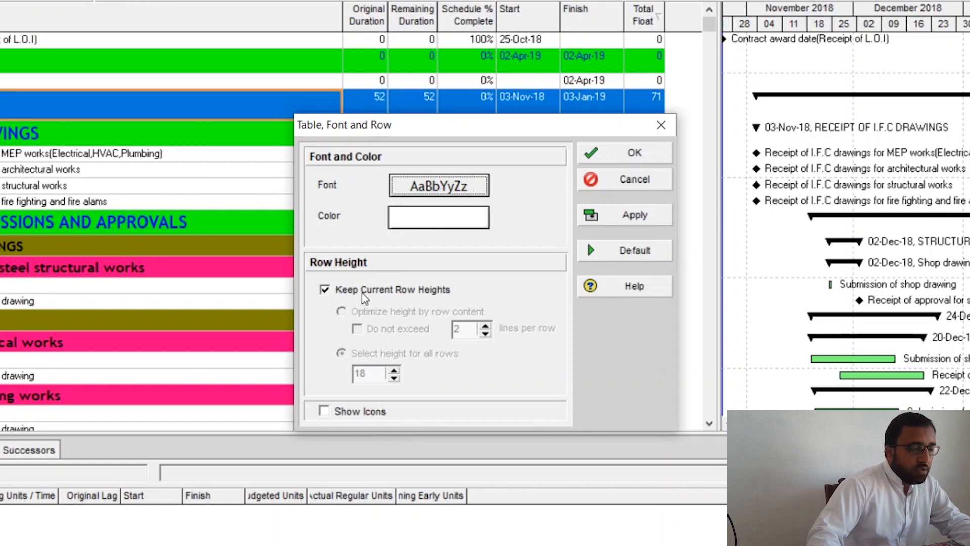
Stop keeping the current row heights and set the height for all rows to 22
left_click(326, 291)
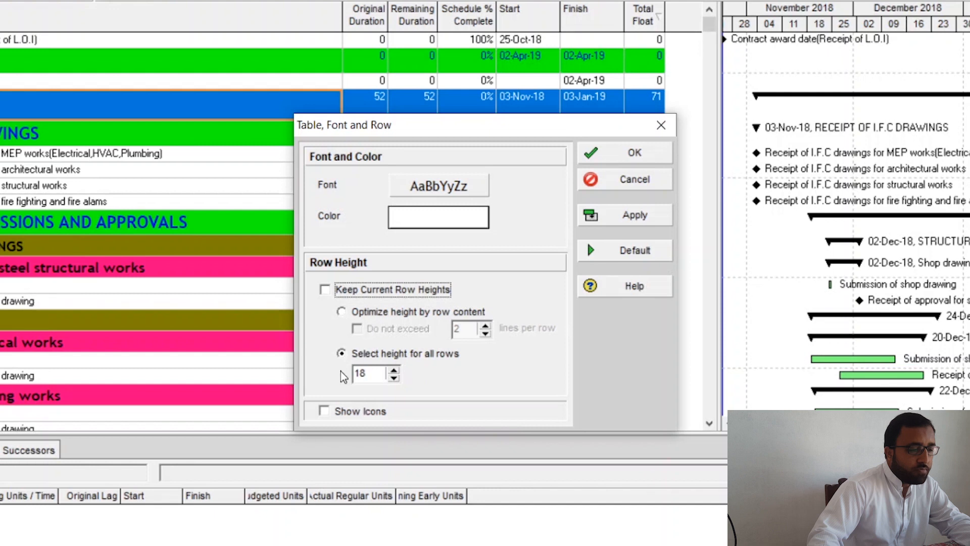
left_click(394, 372)
left_click(394, 372)
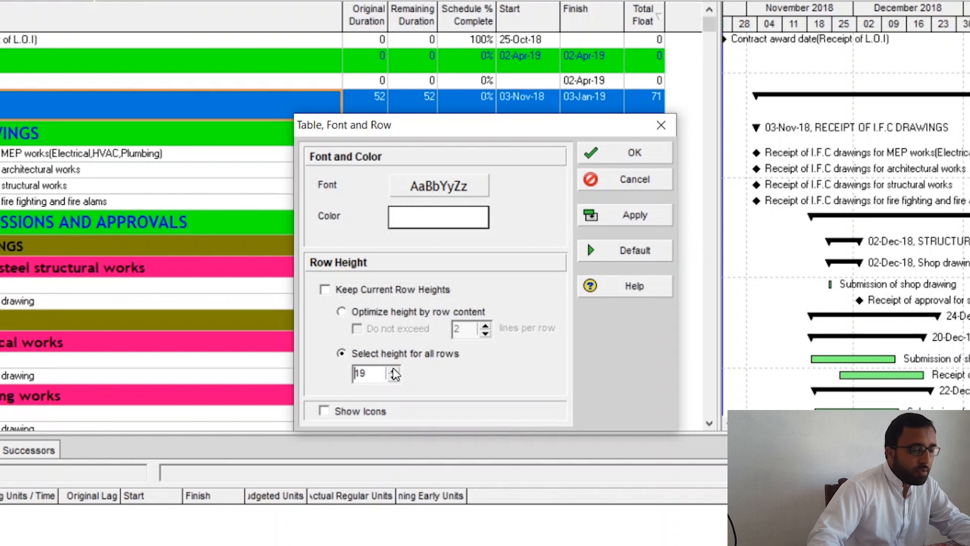
left_click(395, 372)
left_click(395, 371)
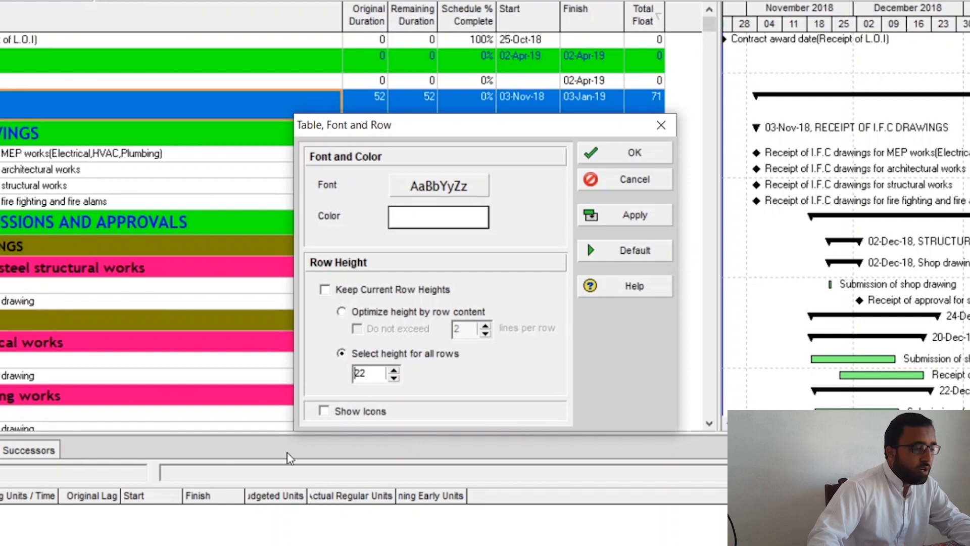
Turn on icons for the table rows and apply the table font and row settings to the schedule
left_click(324, 410)
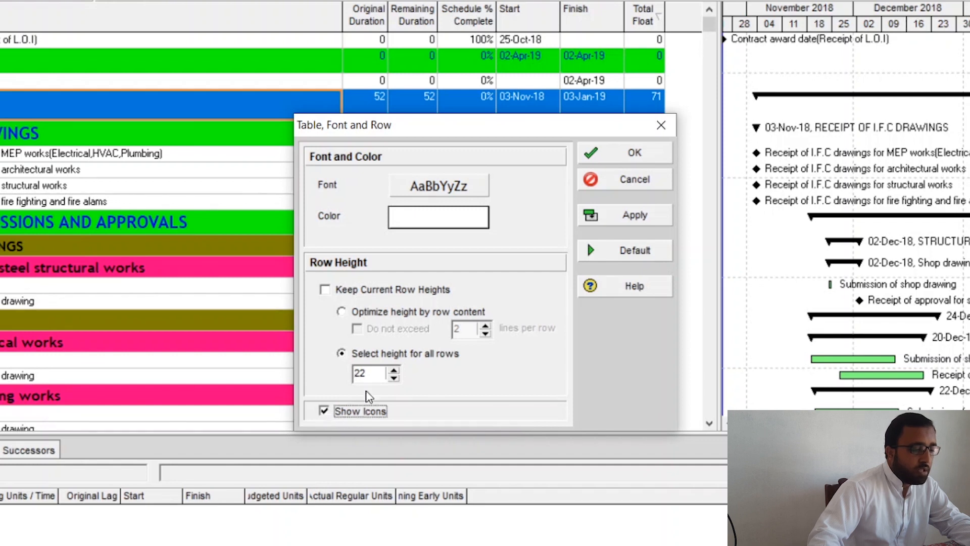
left_click(650, 217)
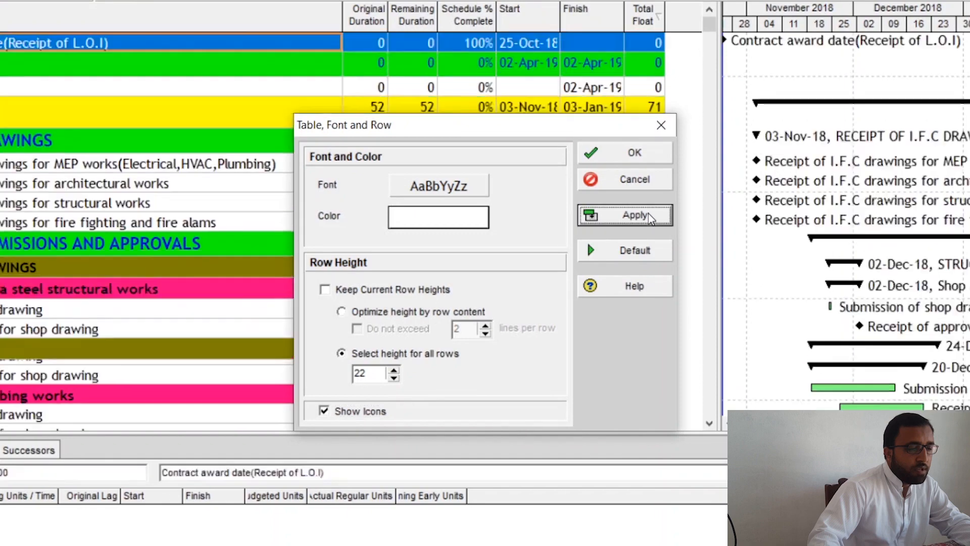
left_click(631, 152)
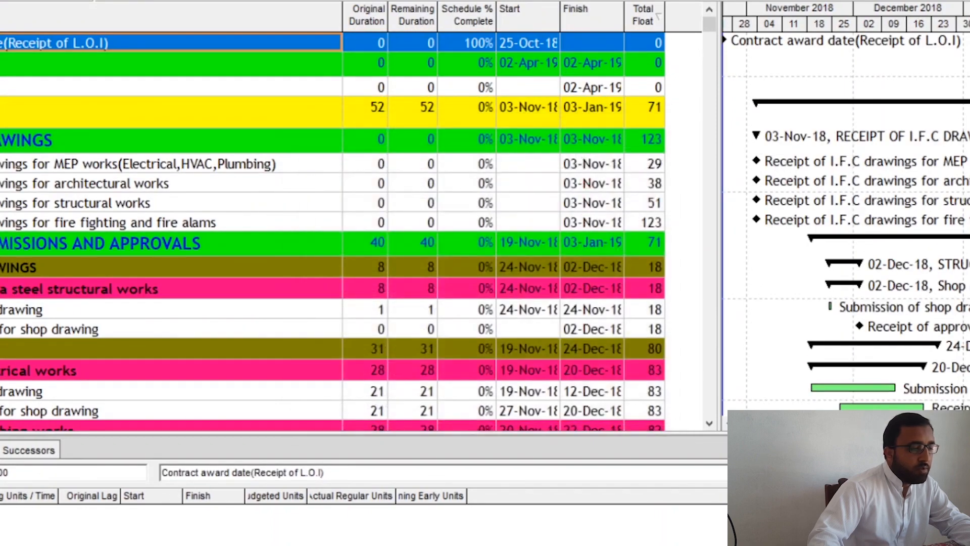
Widen the Activity ID column until the full activity IDs fit, and look through the reformatted schedule
scroll(334, 232, "down", 3)
scroll(333, 233, "up", 4)
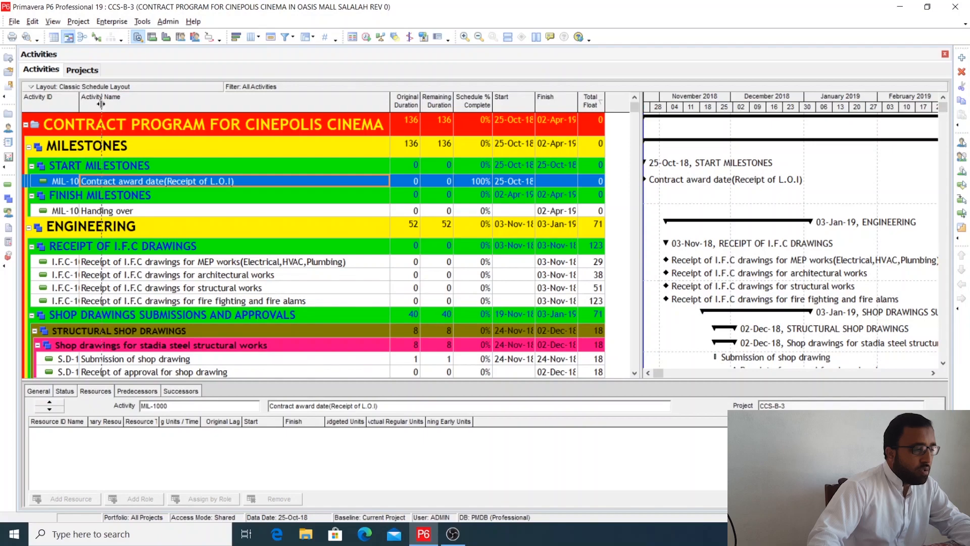
left_click_drag(80, 103, 102, 103)
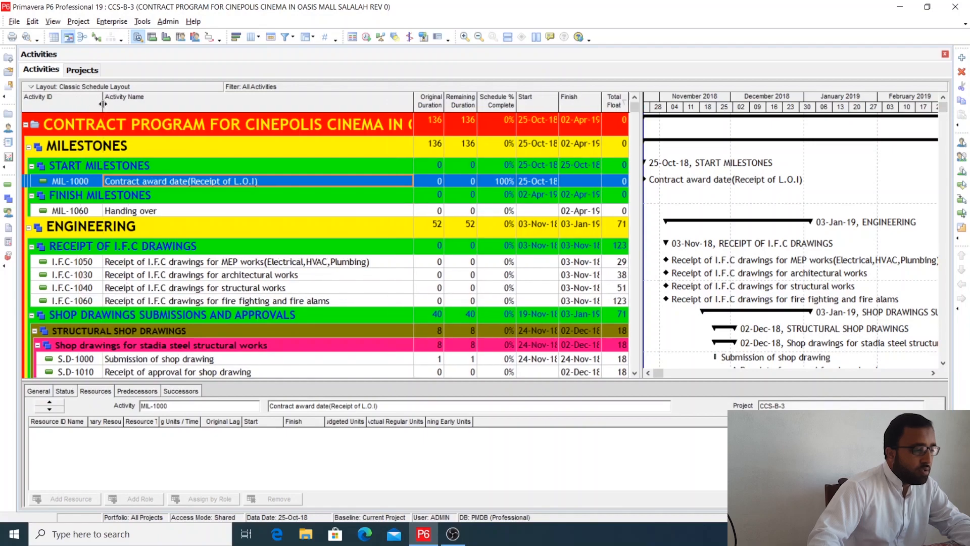
scroll(223, 263, "down", 10)
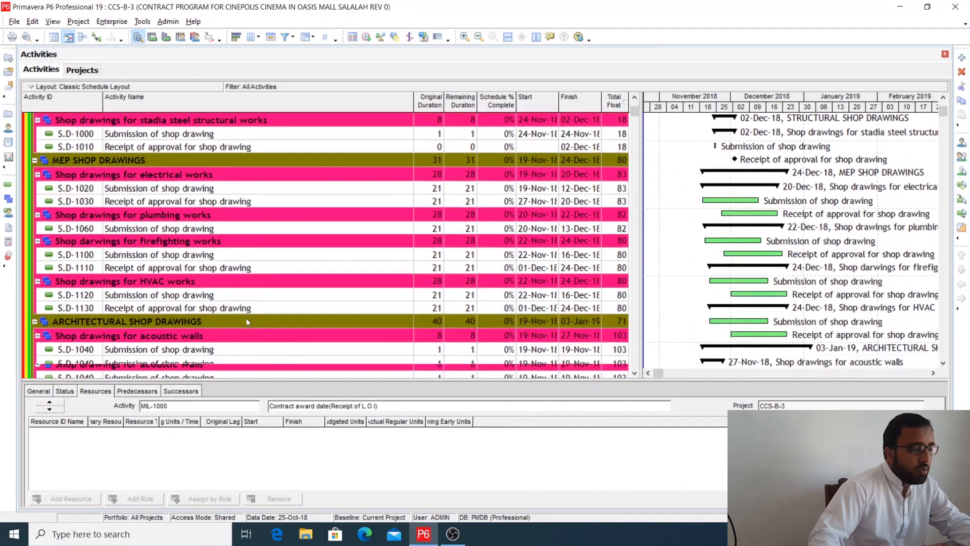
scroll(247, 322, "up", 10)
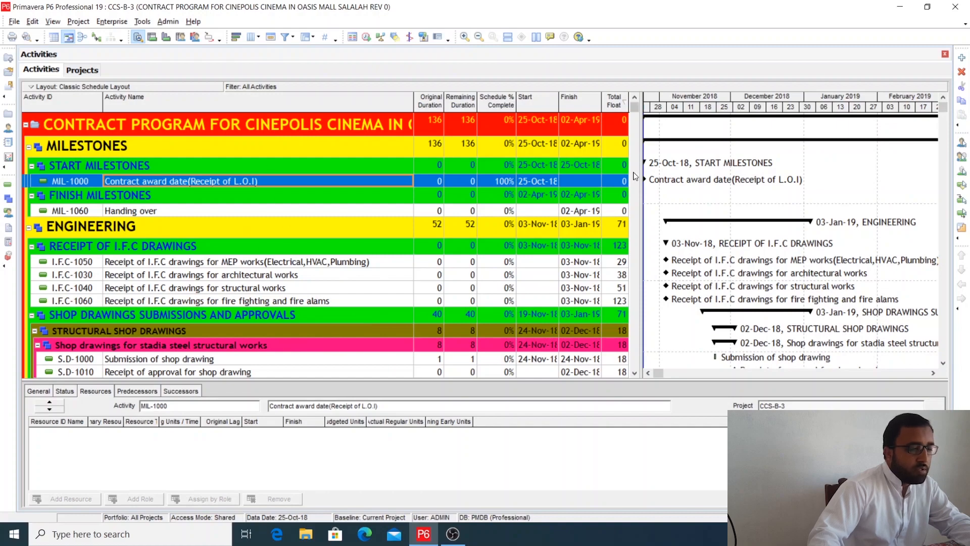
Give the activity table more width beside the Gantt chart and look through the listed activities
left_click_drag(641, 190, 693, 192)
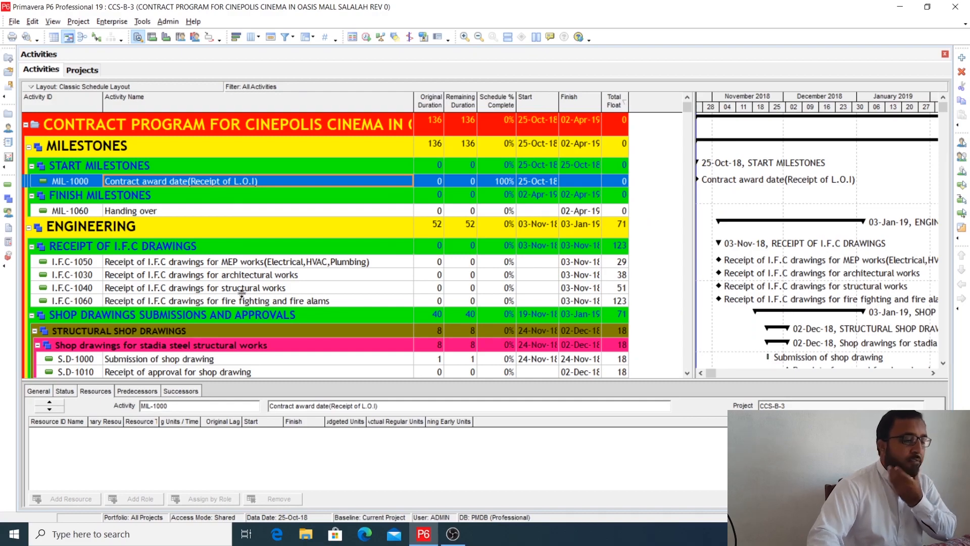
scroll(241, 292, "down", 3)
scroll(241, 293, "down", 3)
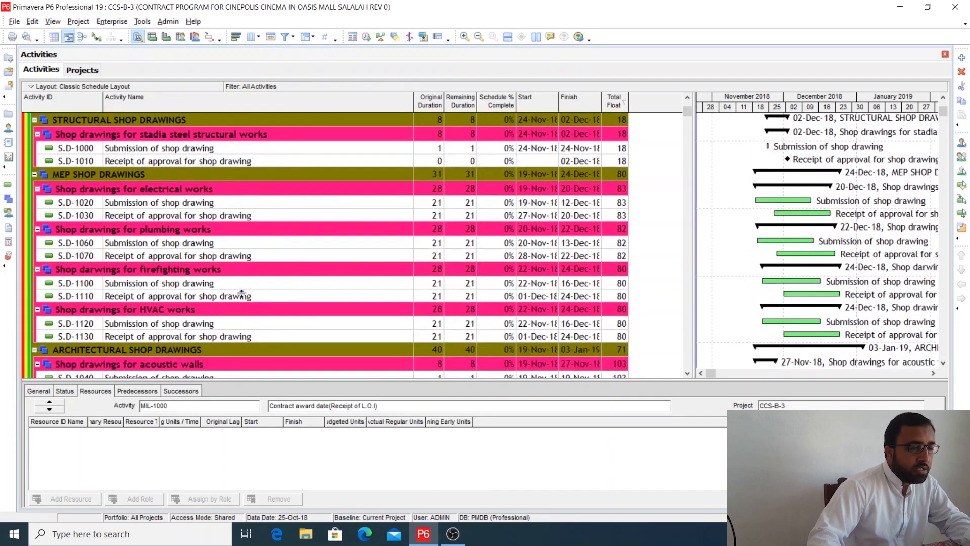
scroll(241, 293, "up", 5)
scroll(241, 292, "up", 3)
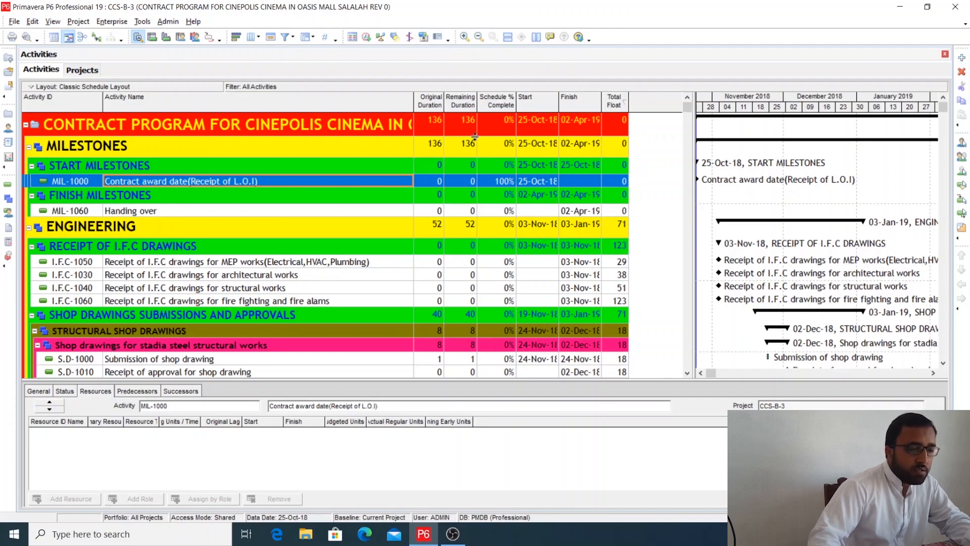
Remove the Remaining Duration and Schedule % Complete columns from the activity table and apply the column selection
right_click(492, 133)
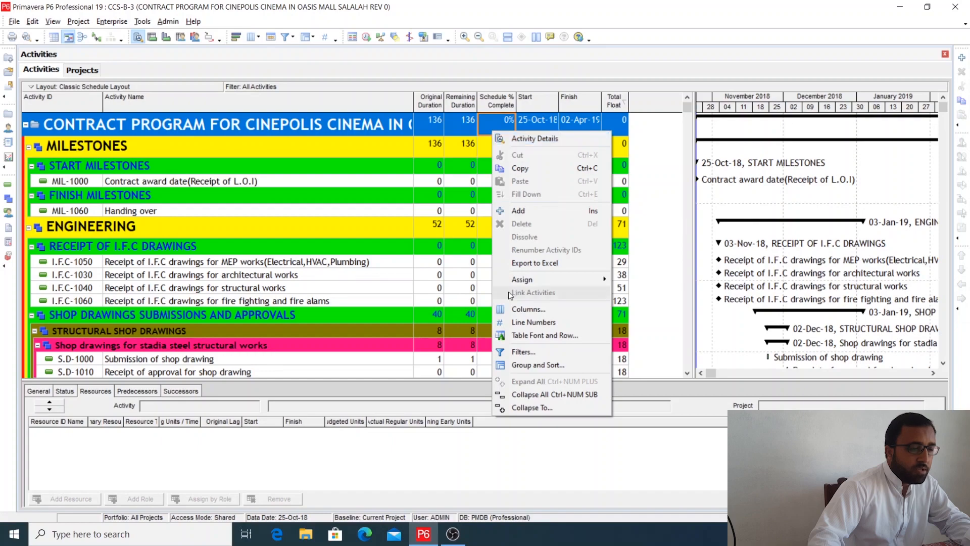
left_click(521, 310)
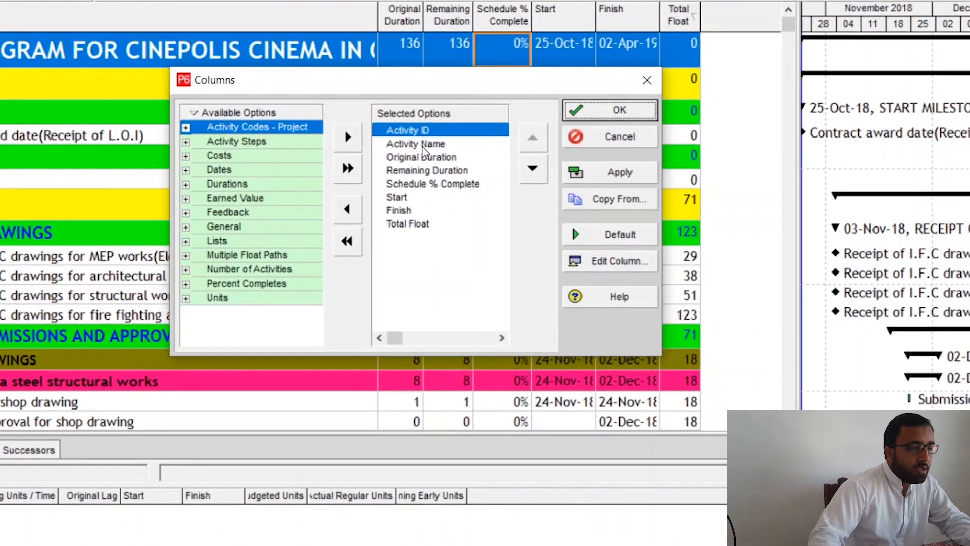
left_click(424, 147)
left_click(423, 161)
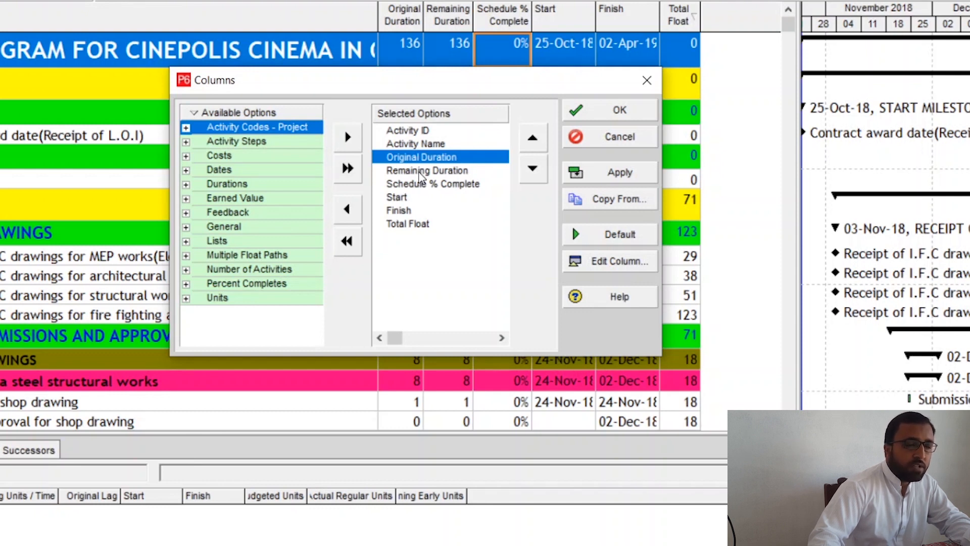
double_click(419, 172)
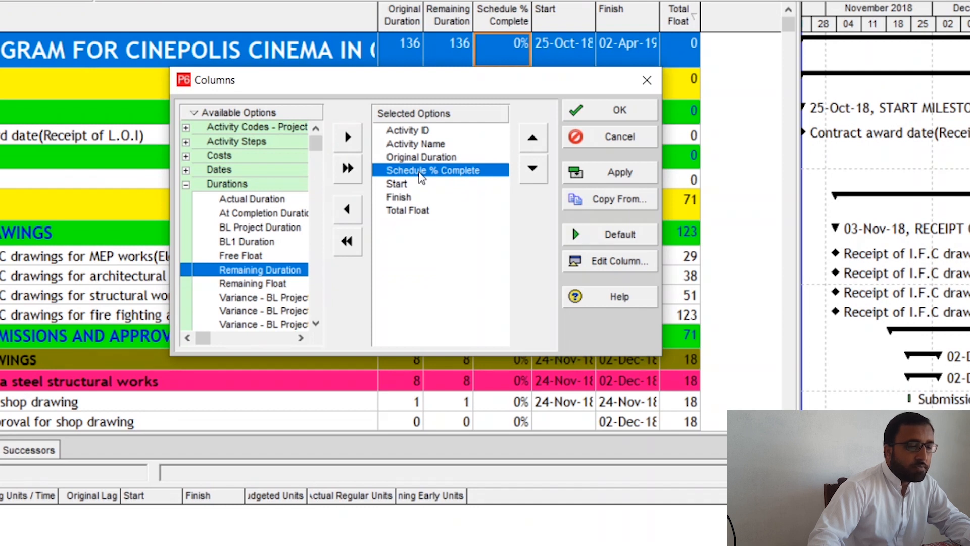
double_click(419, 173)
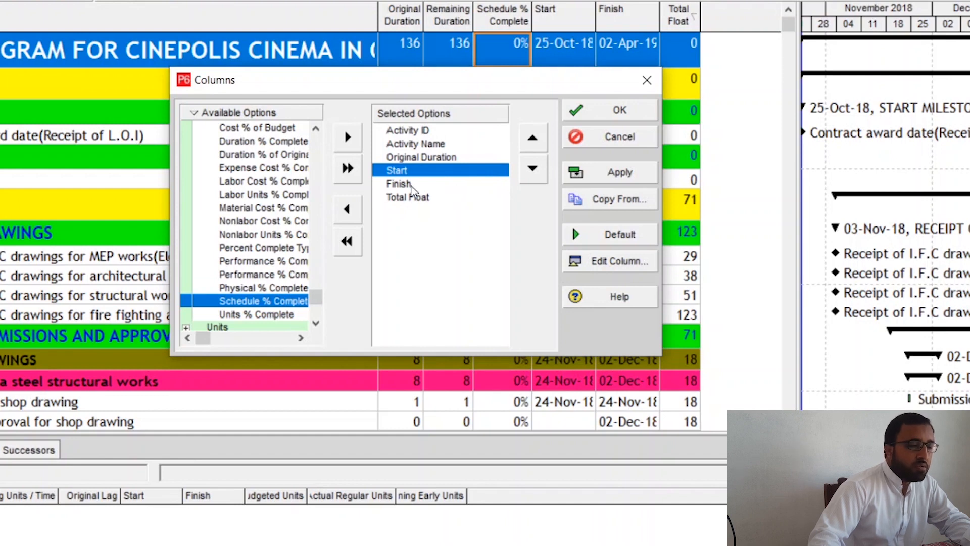
left_click(624, 173)
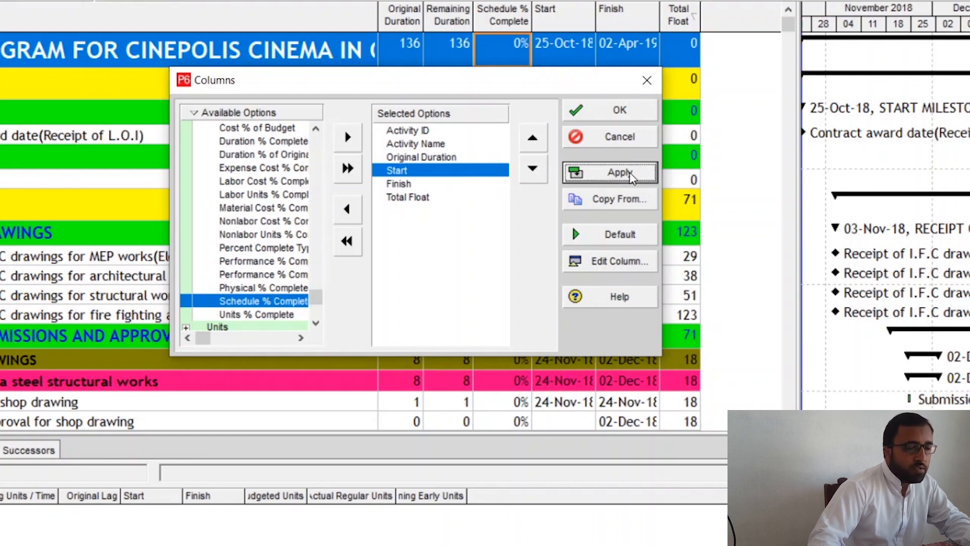
left_click(628, 121)
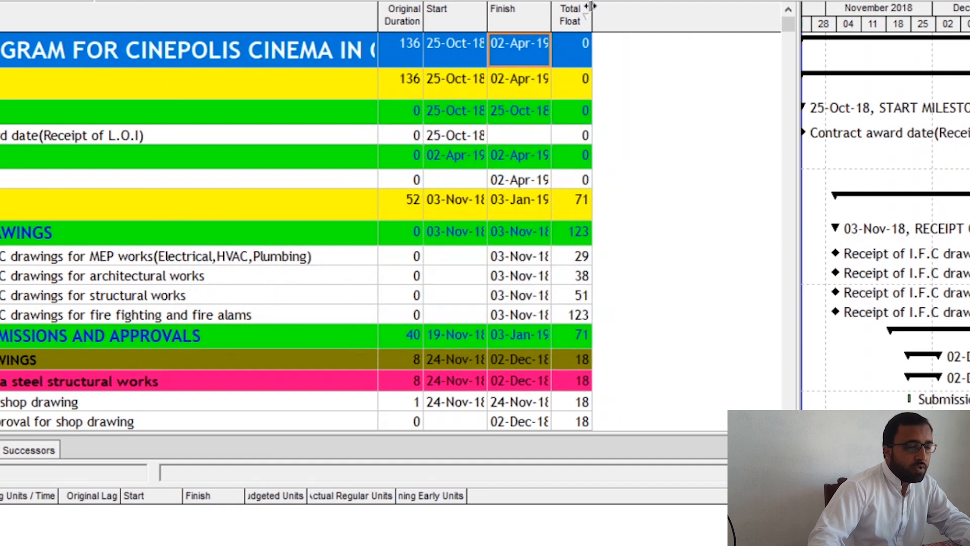
Widen the Total Float, Finish, Start and Original Duration columns, and extend the table area further into the Gantt chart
left_click_drag(591, 12, 639, 12)
left_click_drag(553, 9, 602, 11)
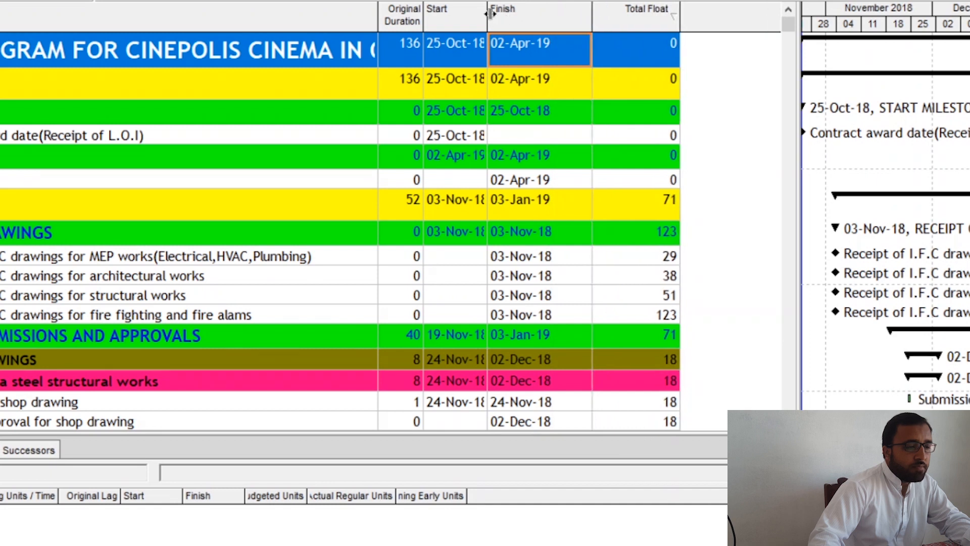
left_click_drag(488, 10, 529, 11)
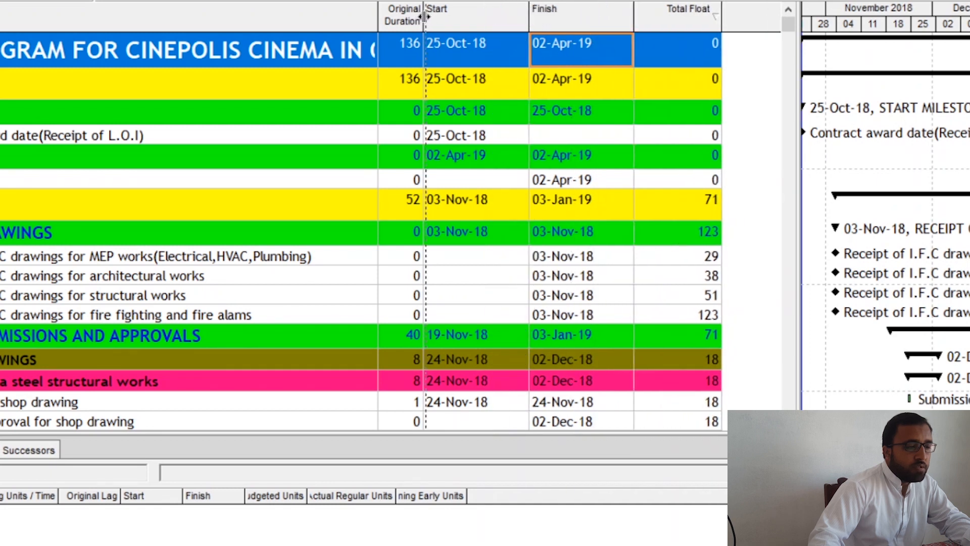
left_click_drag(424, 15, 455, 15)
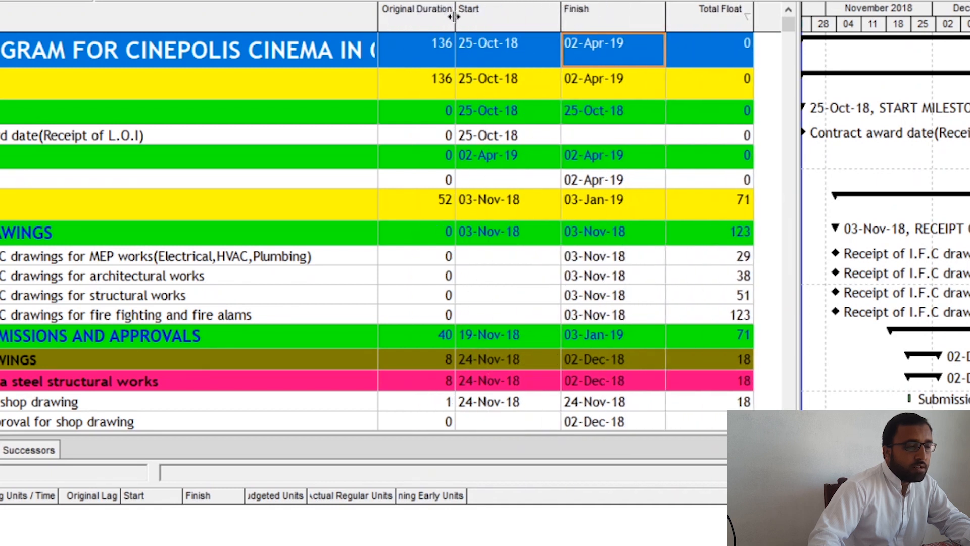
left_click(797, 133)
left_click_drag(798, 133, 861, 133)
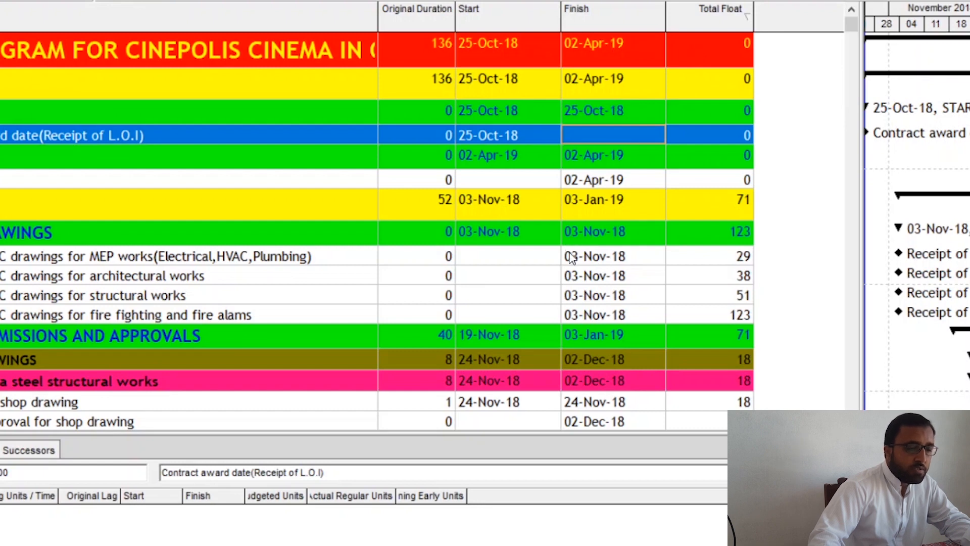
Set the alignment of the Original Duration column to Center in the column settings
right_click(567, 47)
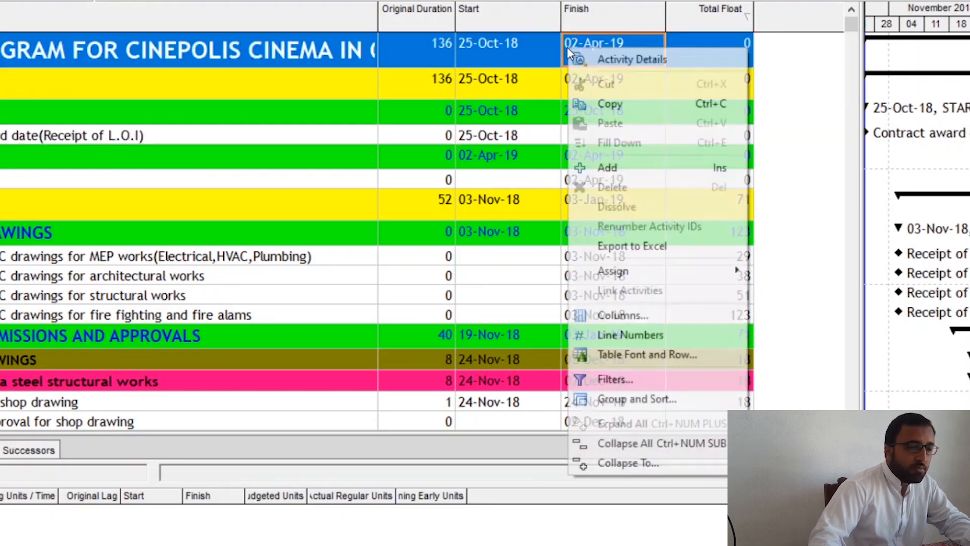
left_click(614, 315)
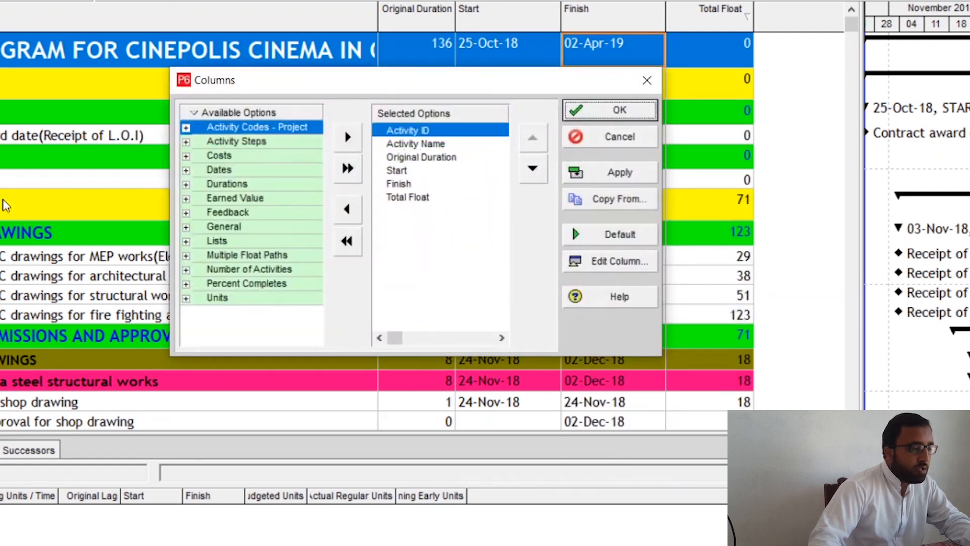
left_click(422, 157)
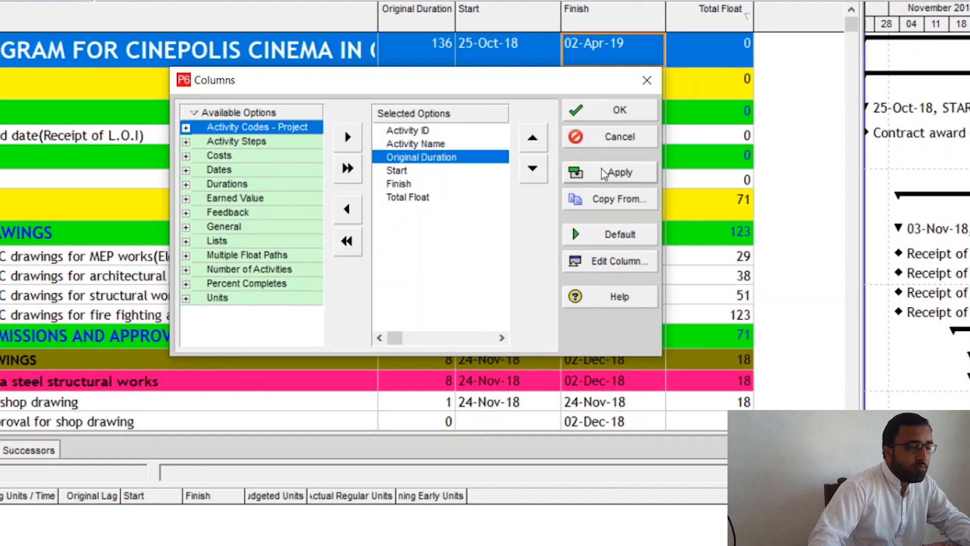
left_click(618, 262)
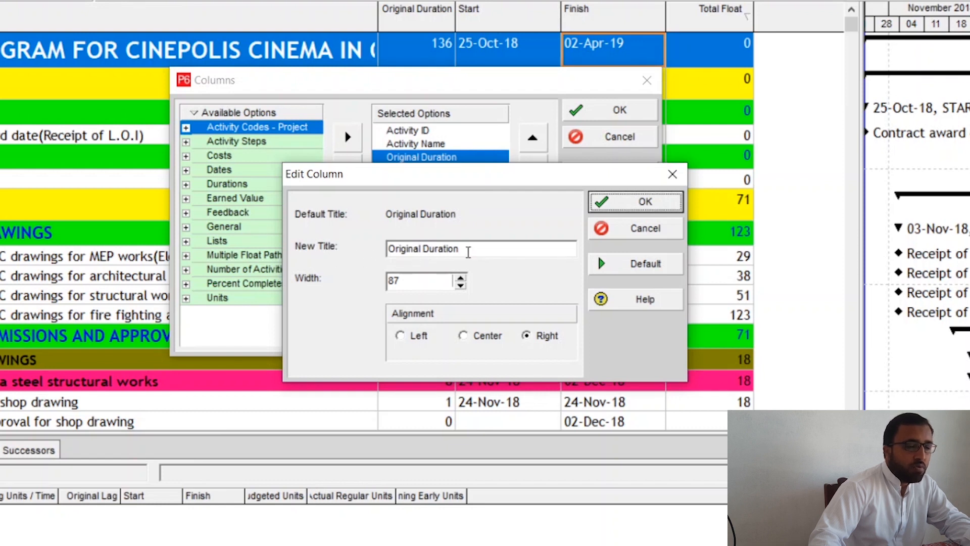
left_click(469, 341)
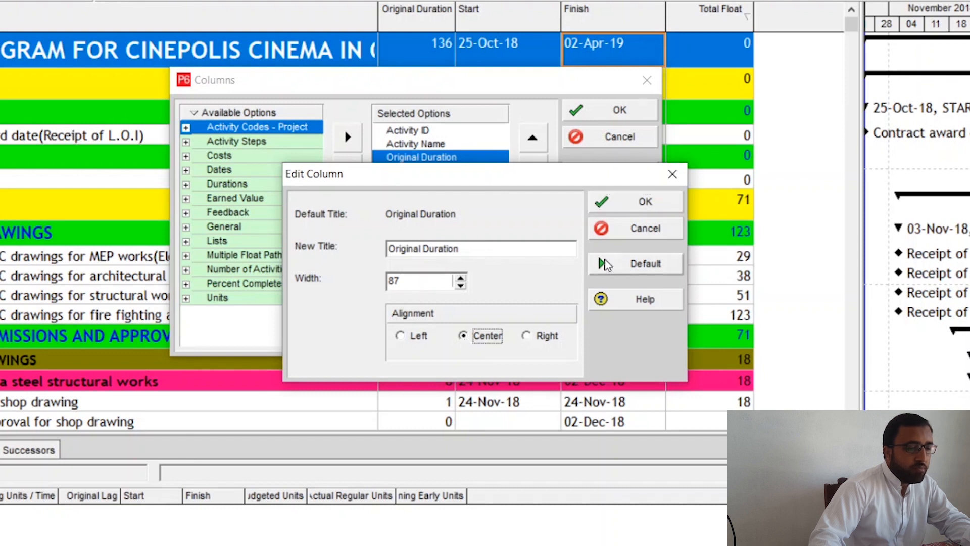
left_click(652, 207)
Set the alignment of the Start and Finish columns to Center
left_click(404, 172)
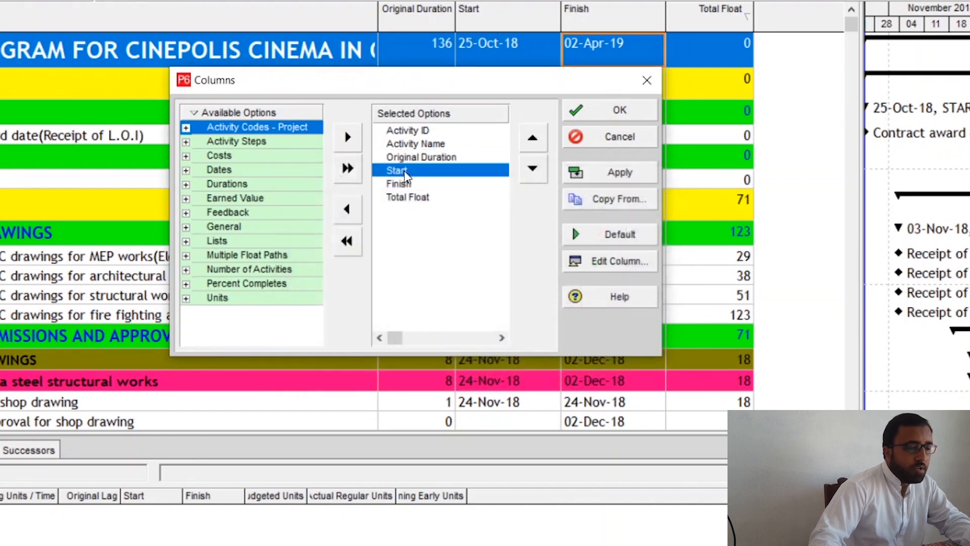
left_click(622, 264)
left_click(461, 342)
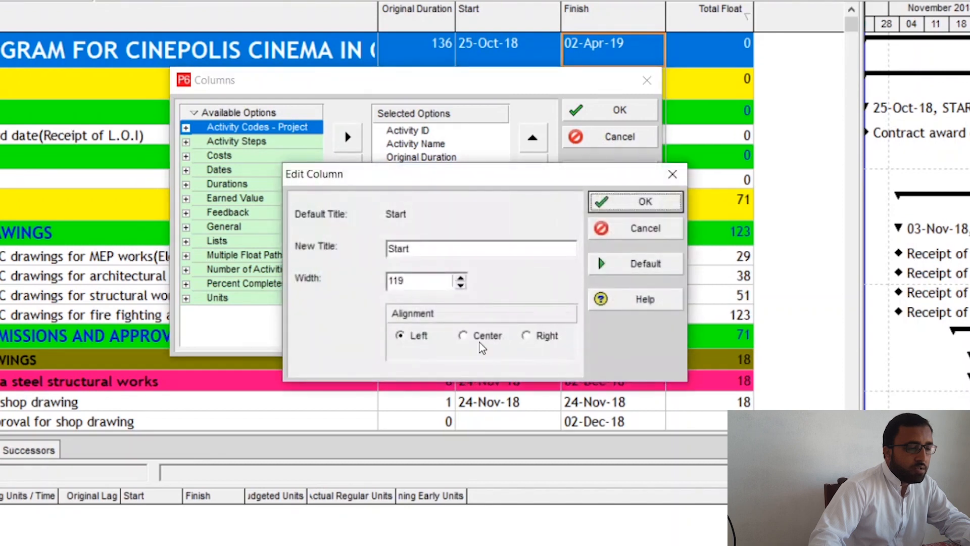
left_click(634, 201)
left_click(413, 185)
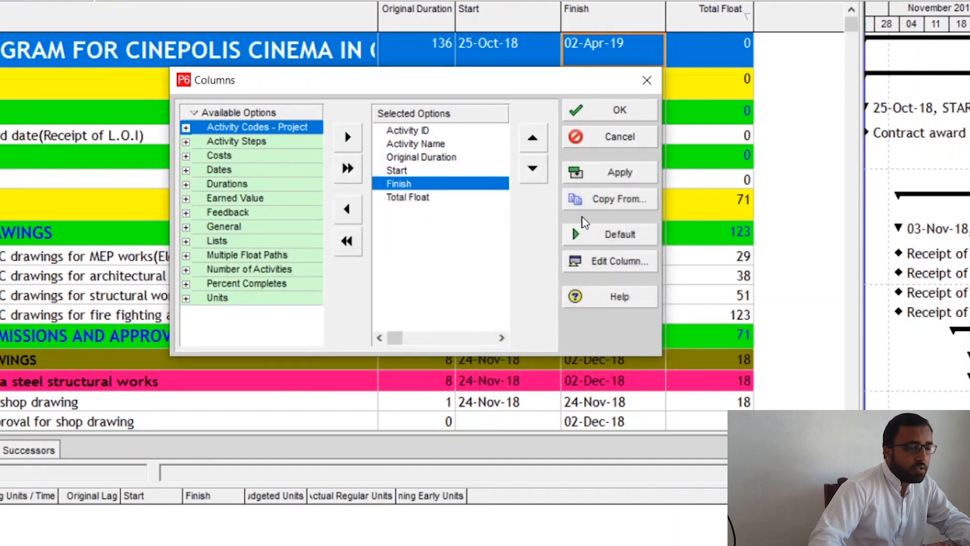
left_click(614, 261)
left_click(481, 335)
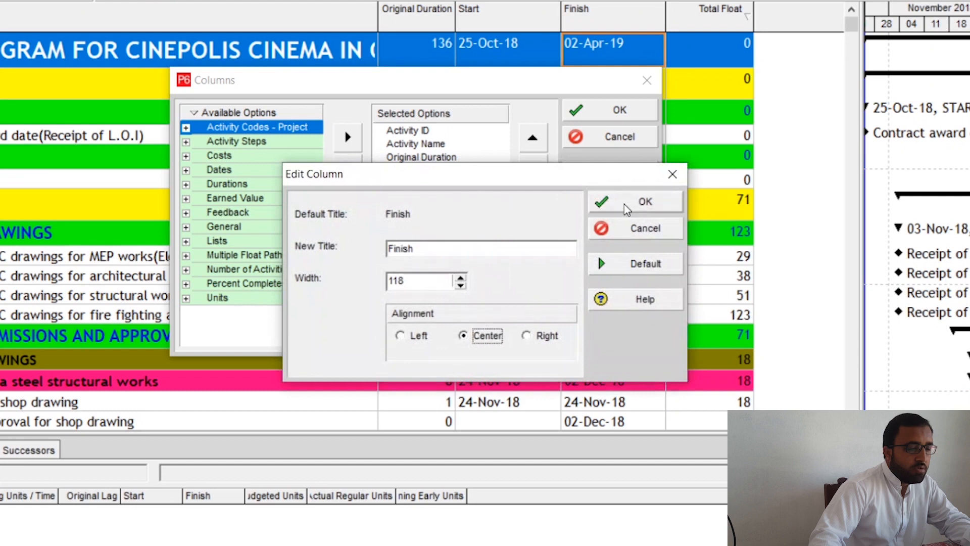
left_click(631, 203)
Set the alignment of the Total Float column to Center and apply the column settings to the table
left_click(419, 197)
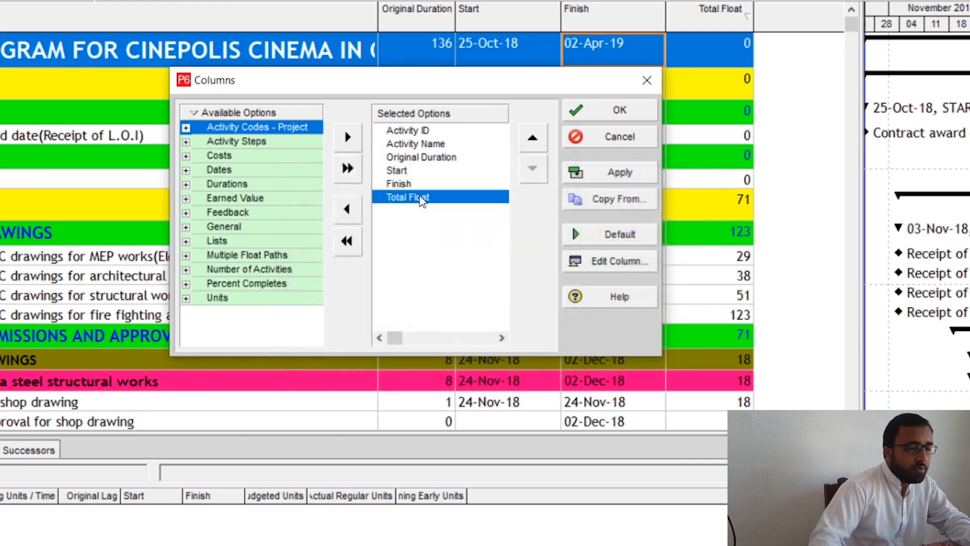
left_click(620, 261)
left_click(470, 345)
left_click(635, 201)
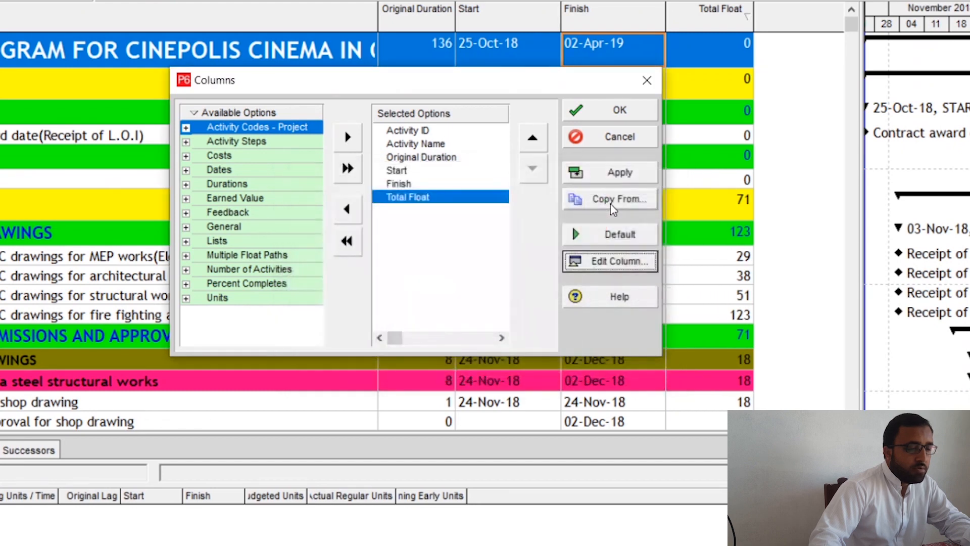
left_click(620, 172)
left_click(626, 111)
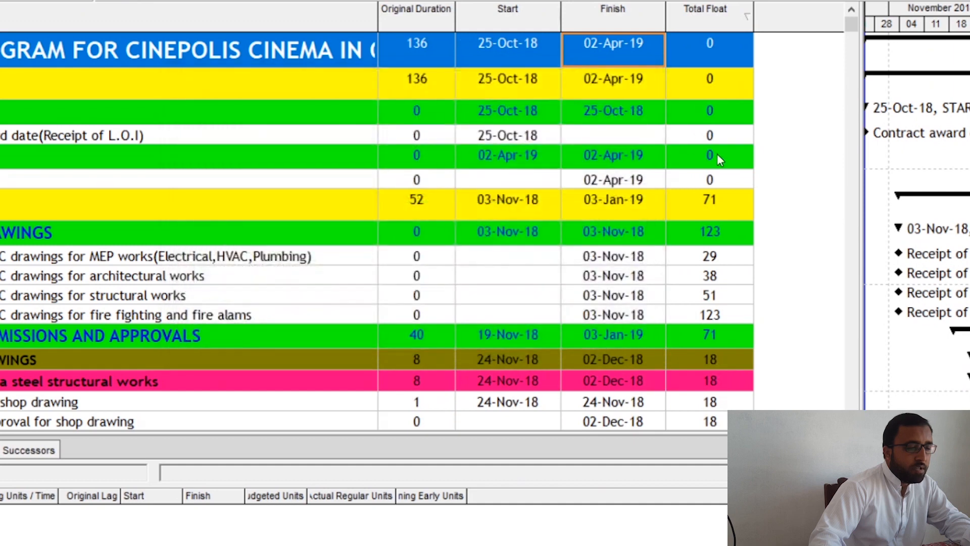
Widen the Activity Name column slightly, fit the table area to its columns, and shift the Gantt chart back to October 2018
left_click_drag(859, 85, 832, 93)
scroll(396, 226, "down", 1)
scroll(395, 226, "up", 1)
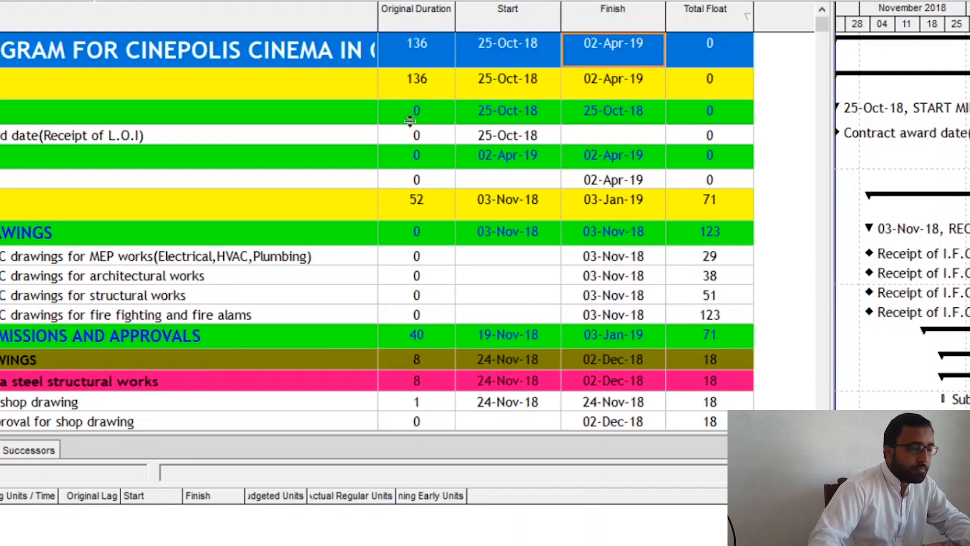
left_click_drag(379, 20, 403, 21)
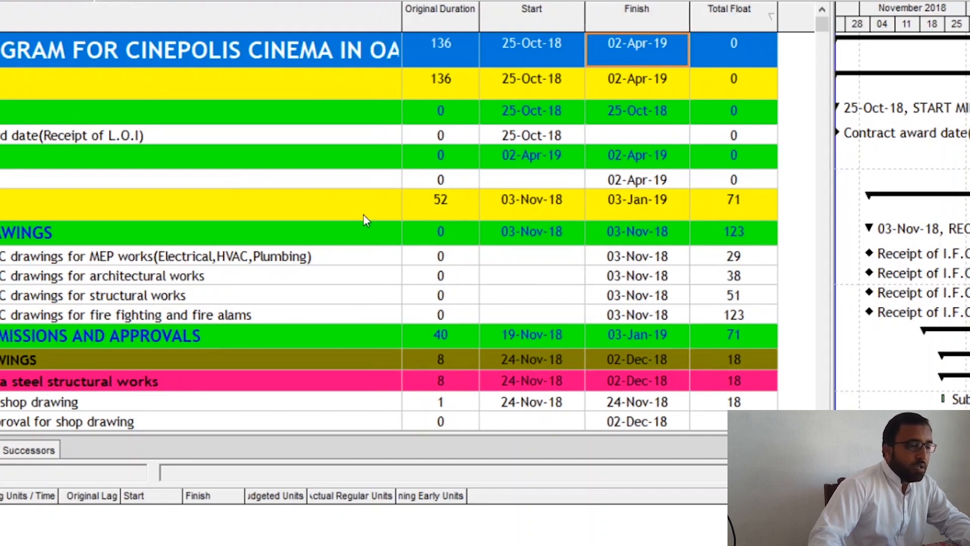
scroll(362, 240, "down", 10)
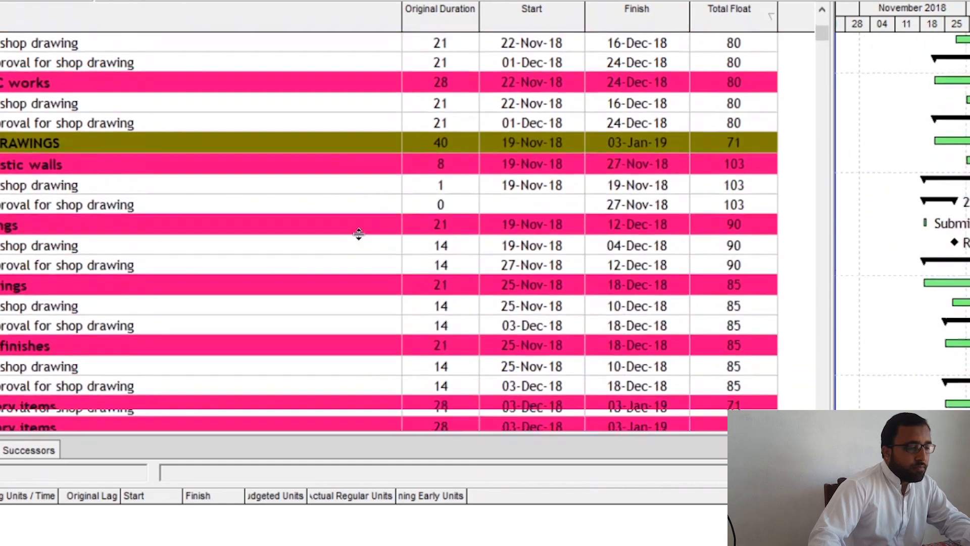
scroll(354, 233, "up", 10)
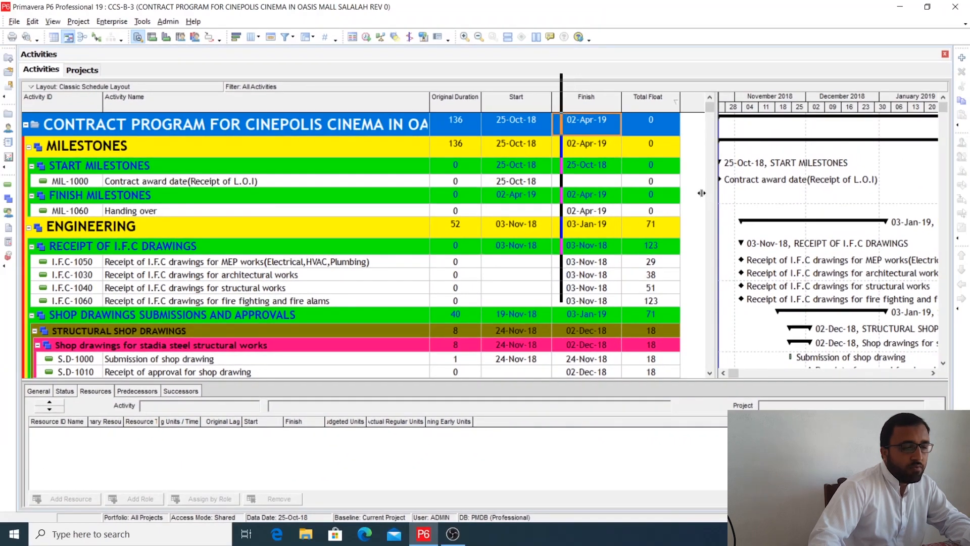
left_click_drag(701, 193, 703, 194)
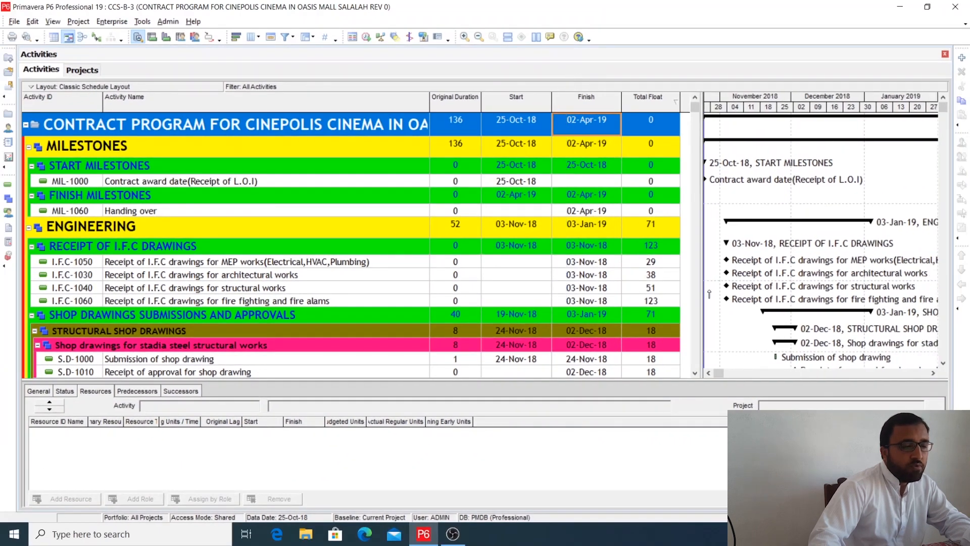
left_click(709, 372)
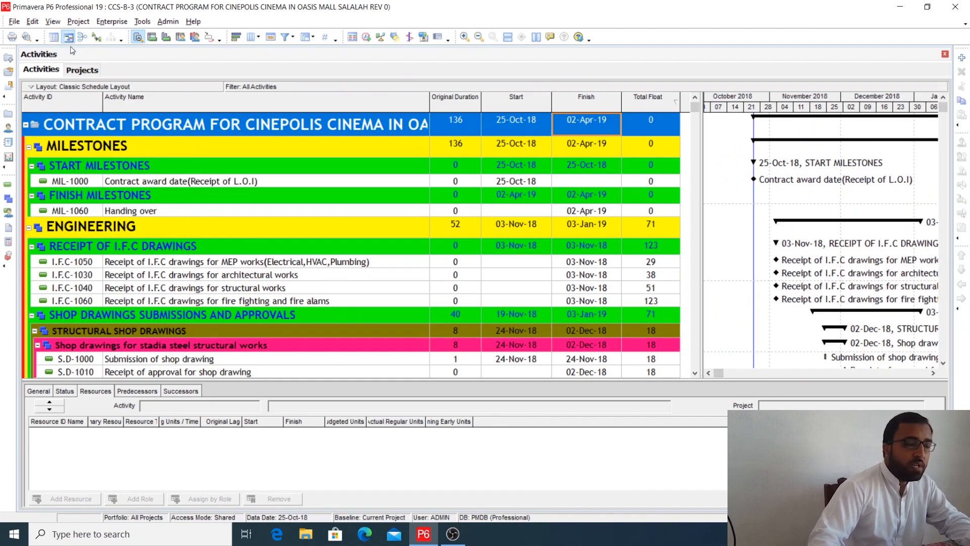
Save the current layout as a new layout named "Sample layout", available to the current user
left_click(53, 21)
mouse_move(64, 35)
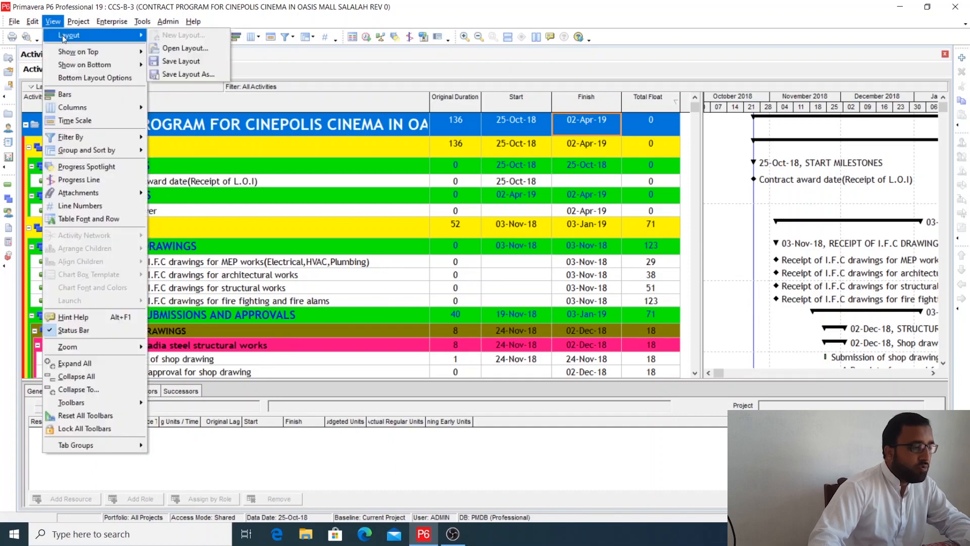
left_click(175, 74)
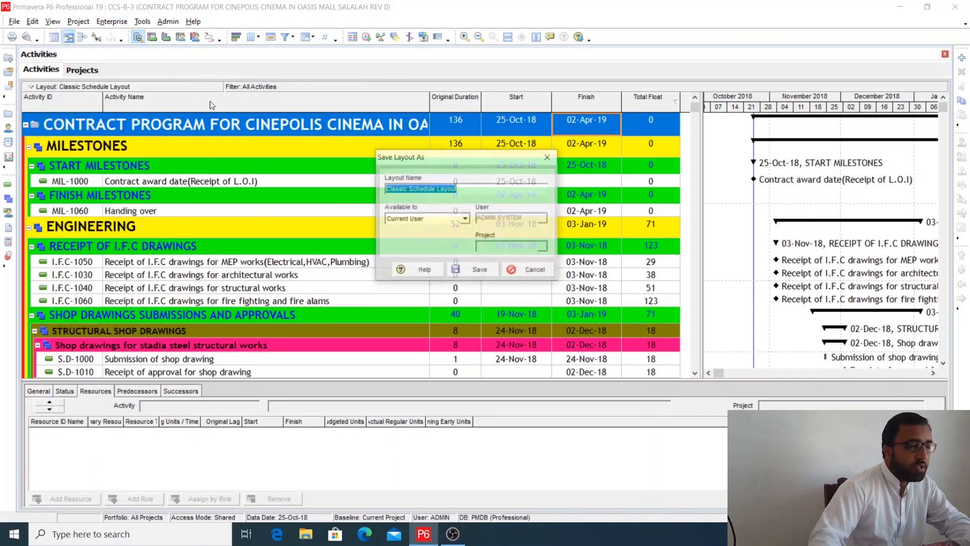
key("BackSpace")
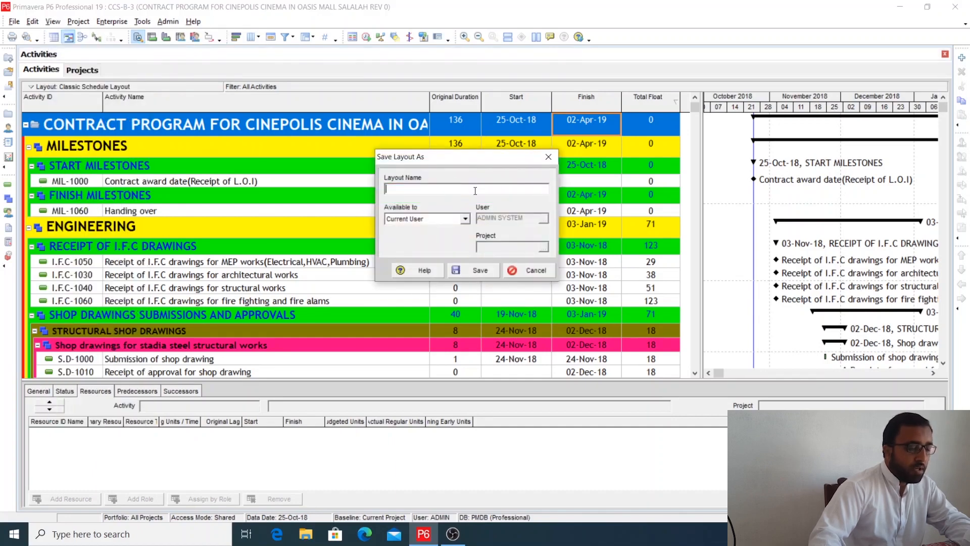
type("Sa")
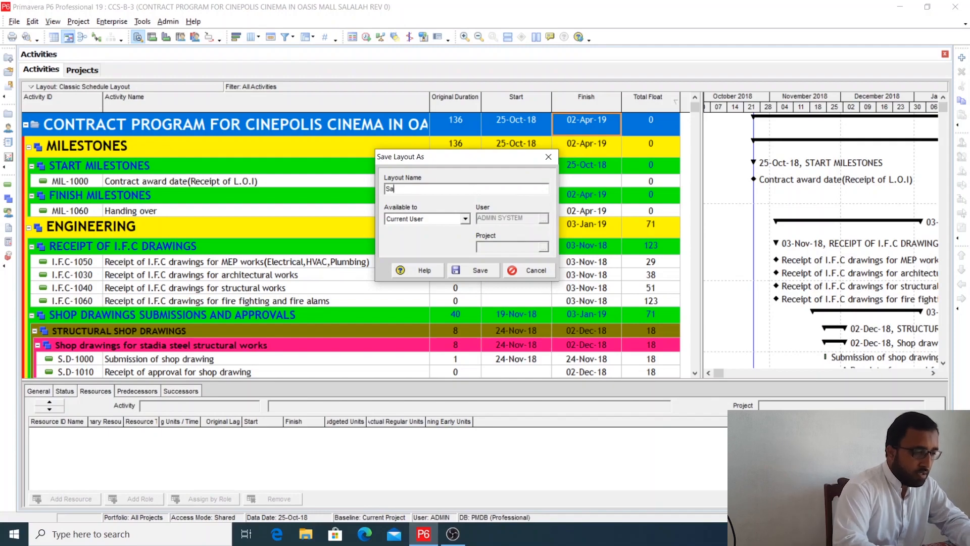
type("mple ")
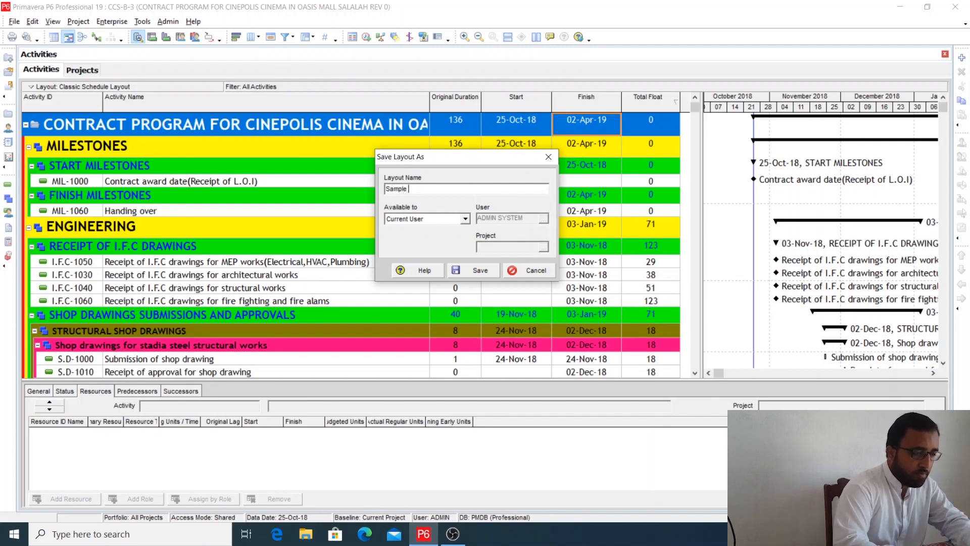
type("layout")
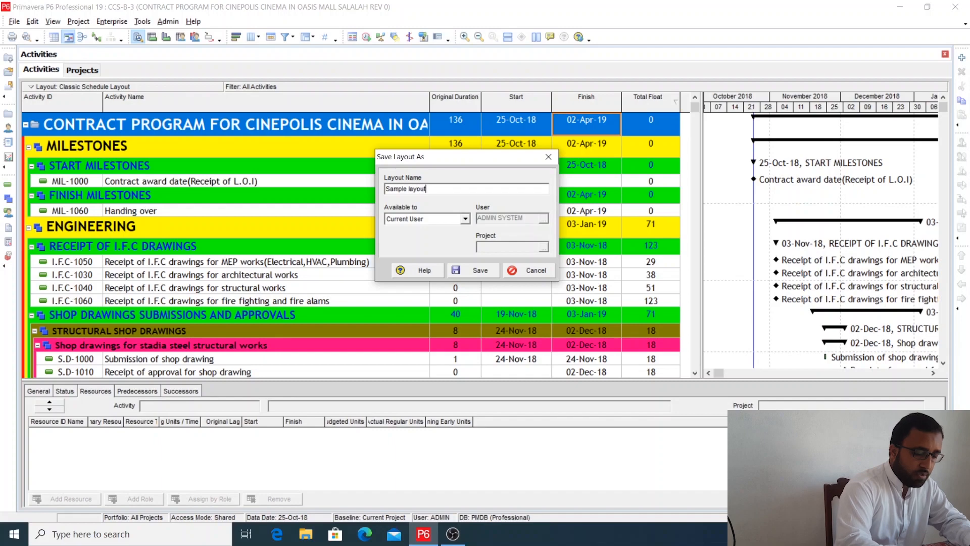
left_click(484, 272)
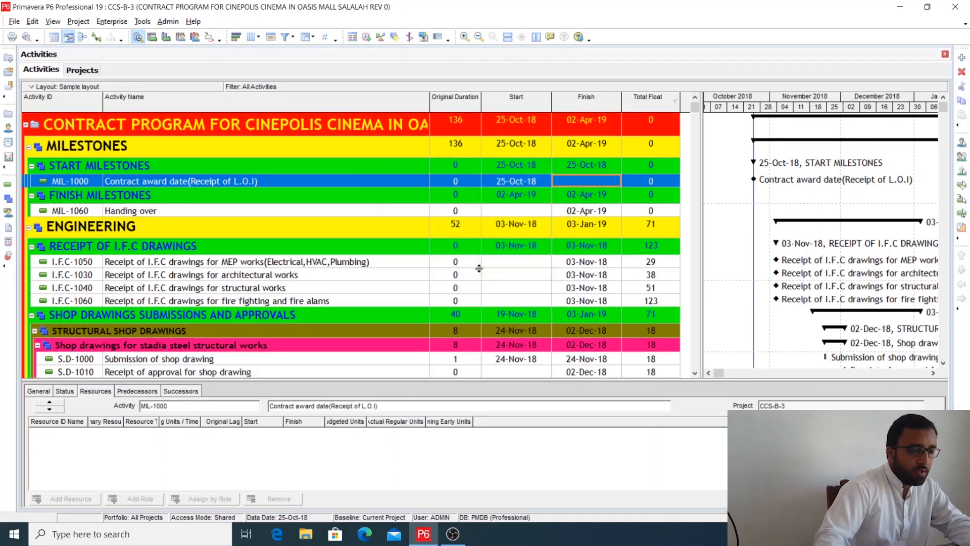
Look up the saved layout in the list of available layouts without saving layout changes, and close the list
left_click_drag(700, 242, 682, 241)
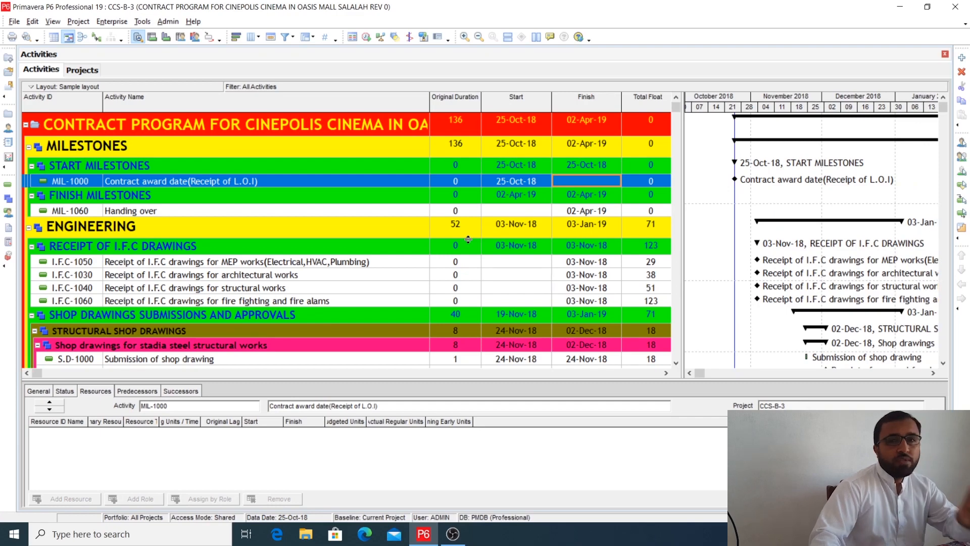
left_click(53, 21)
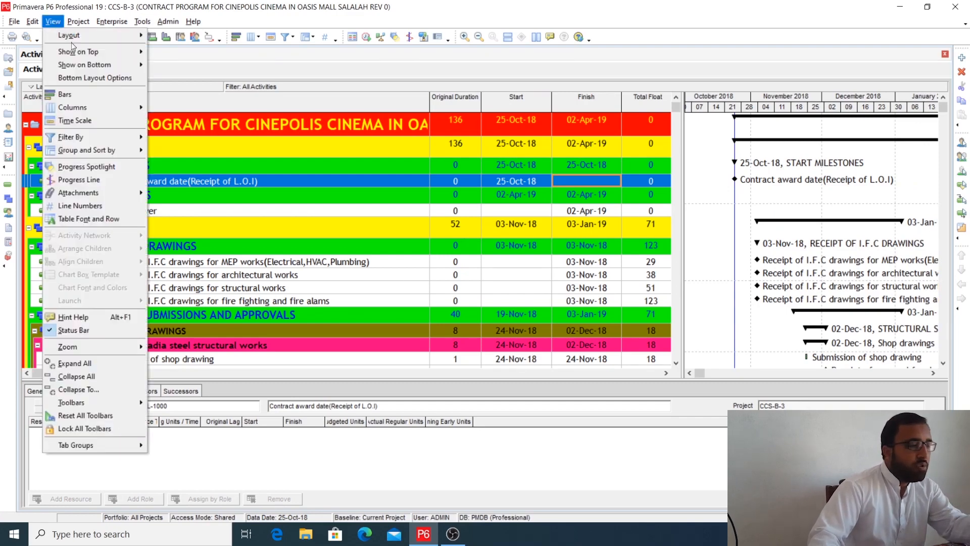
mouse_move(75, 37)
left_click(174, 47)
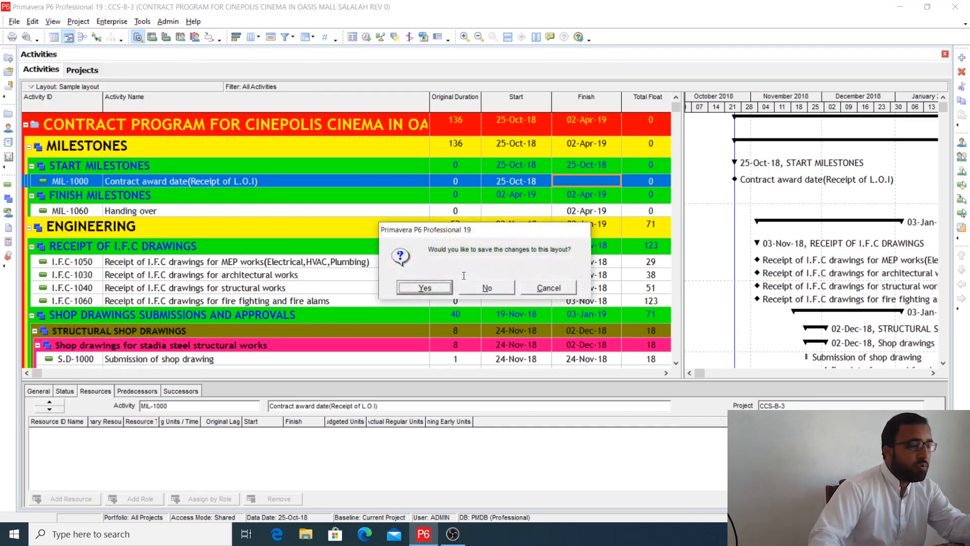
left_click(483, 289)
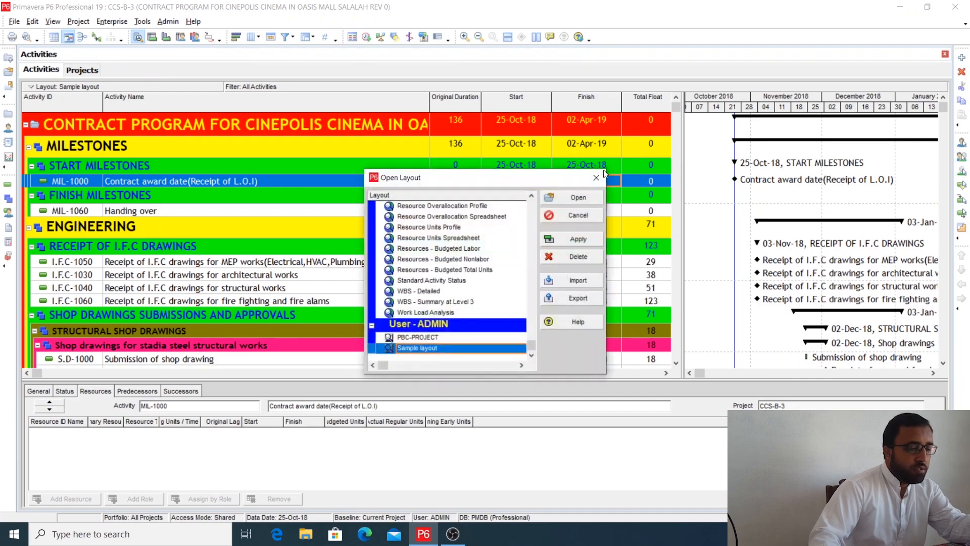
left_click(596, 177)
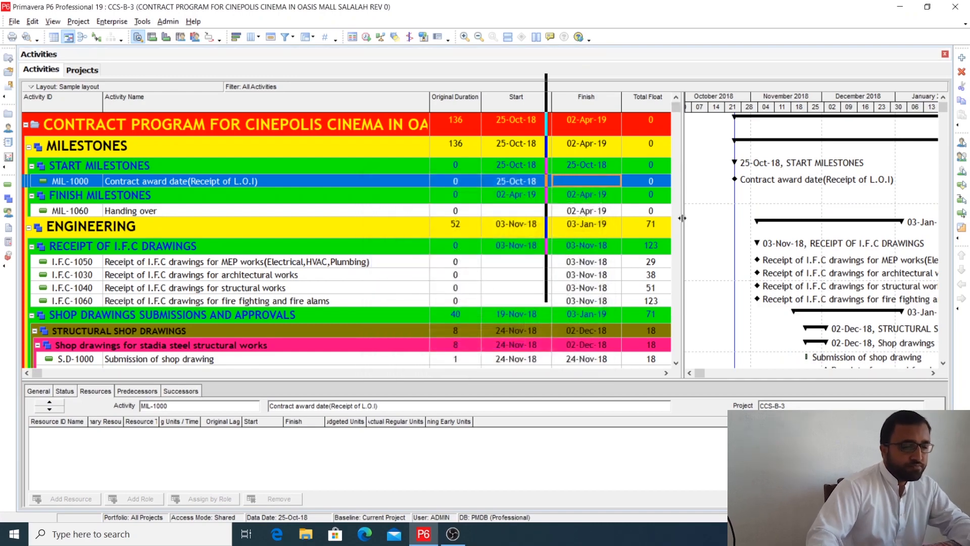
Narrow the activity table so that it ends at the Original Duration column, giving the Gantt chart more room
left_click_drag(682, 218, 486, 217)
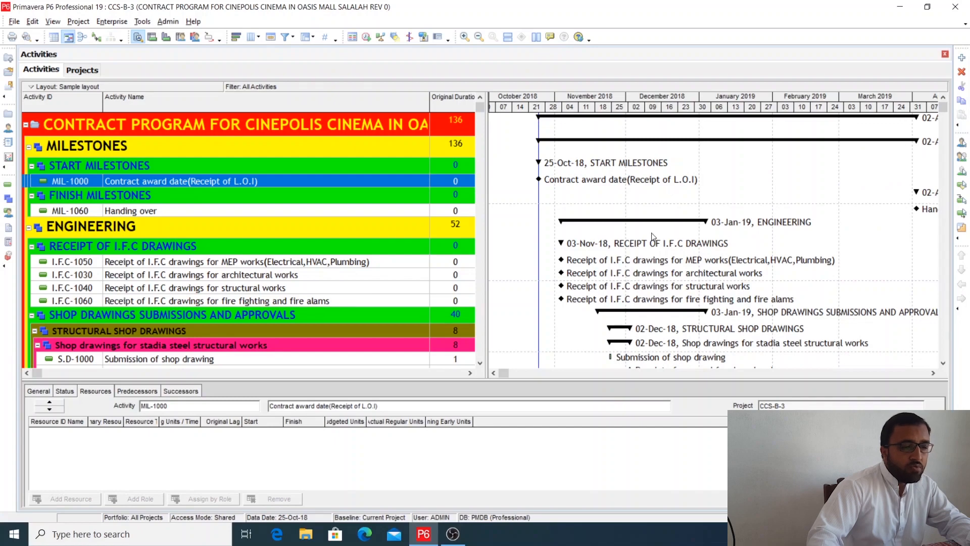
scroll(651, 233, "down", 3)
scroll(649, 237, "up", 3)
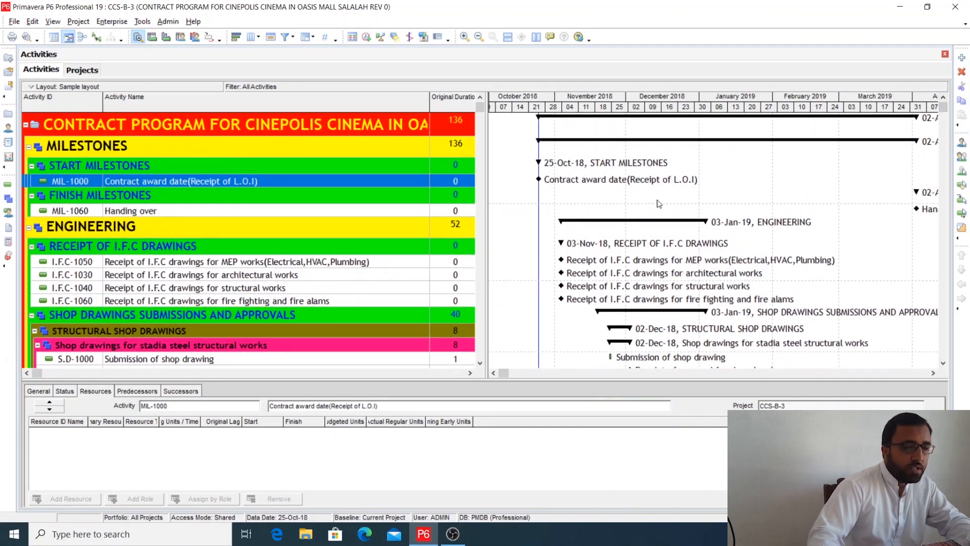
Set the font of the Gantt chart's timescale to Trebuchet MS, Regular, size 8
right_click(686, 105)
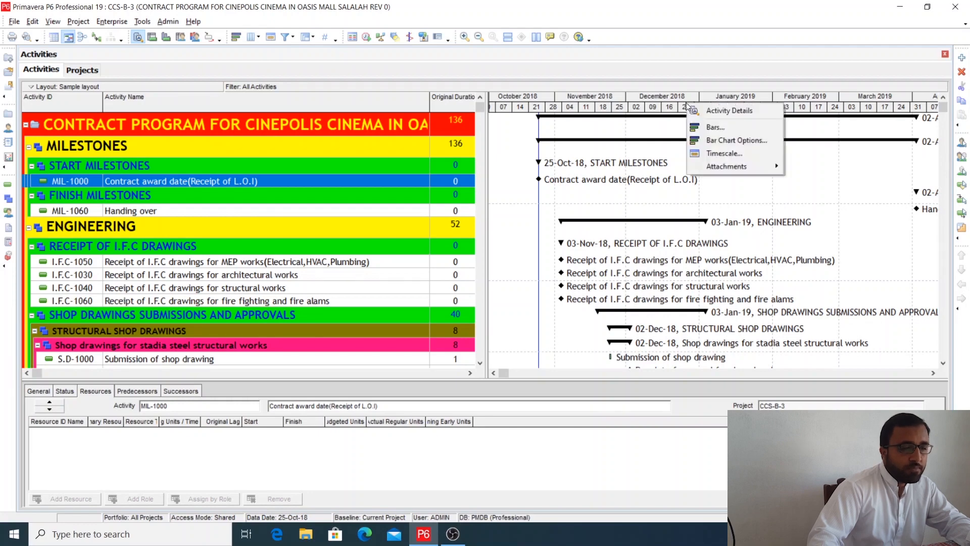
left_click(721, 154)
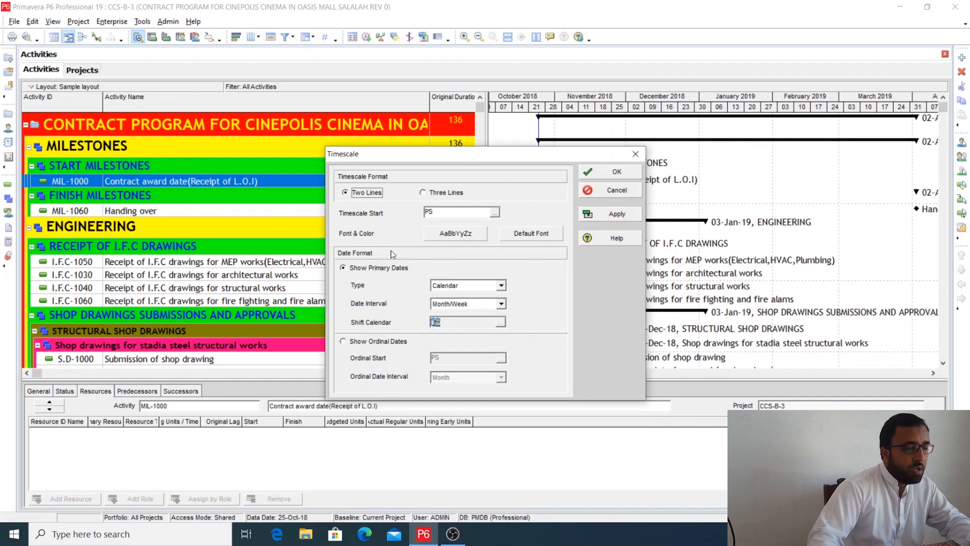
left_click(483, 237)
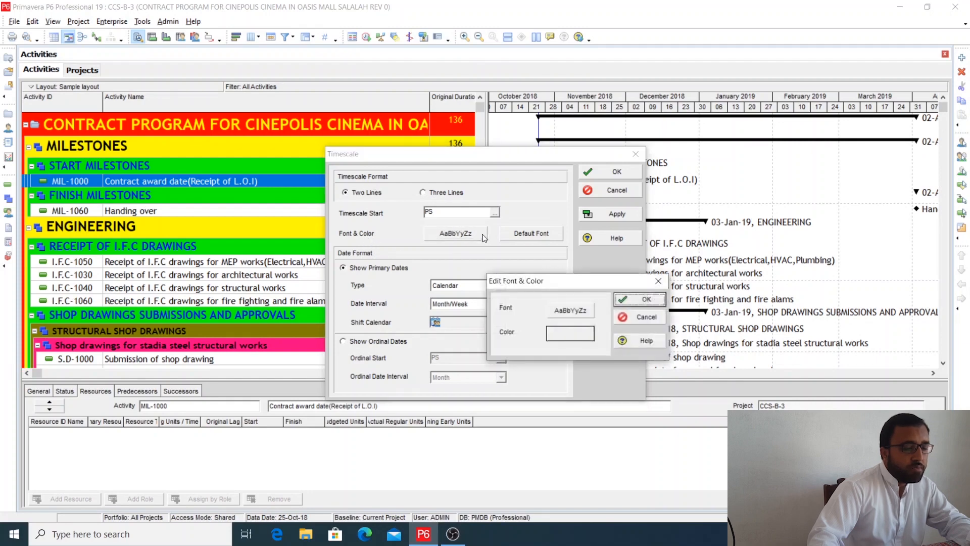
left_click(571, 311)
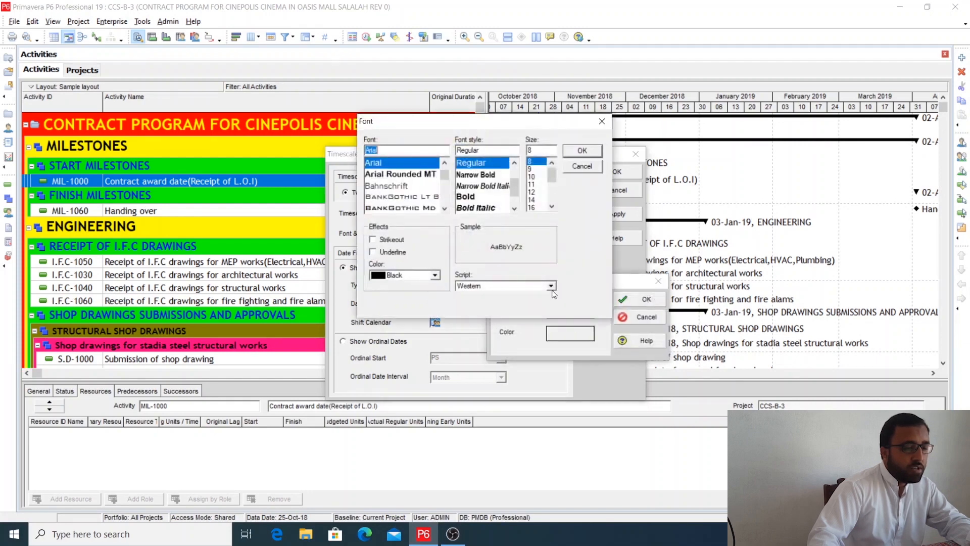
scroll(399, 182, "down", 15)
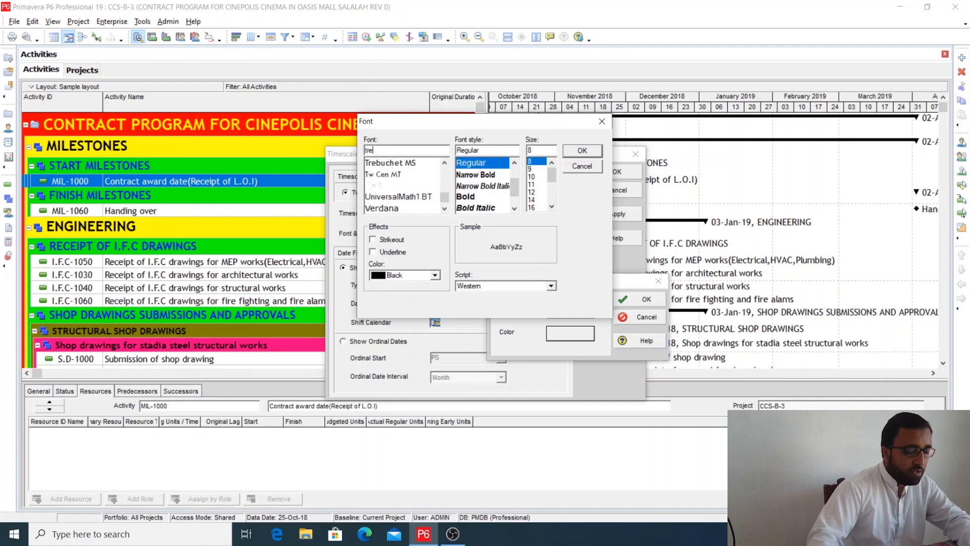
left_click(425, 165)
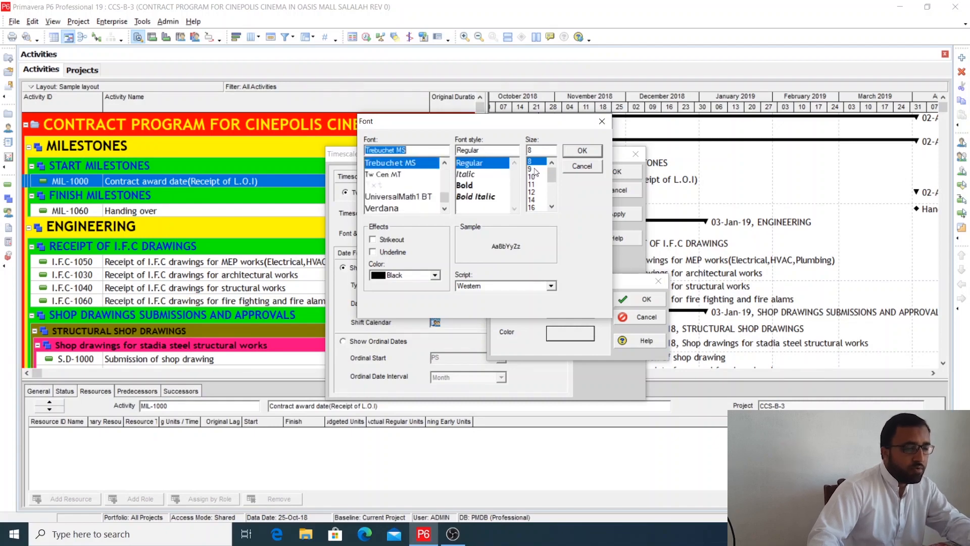
left_click(583, 151)
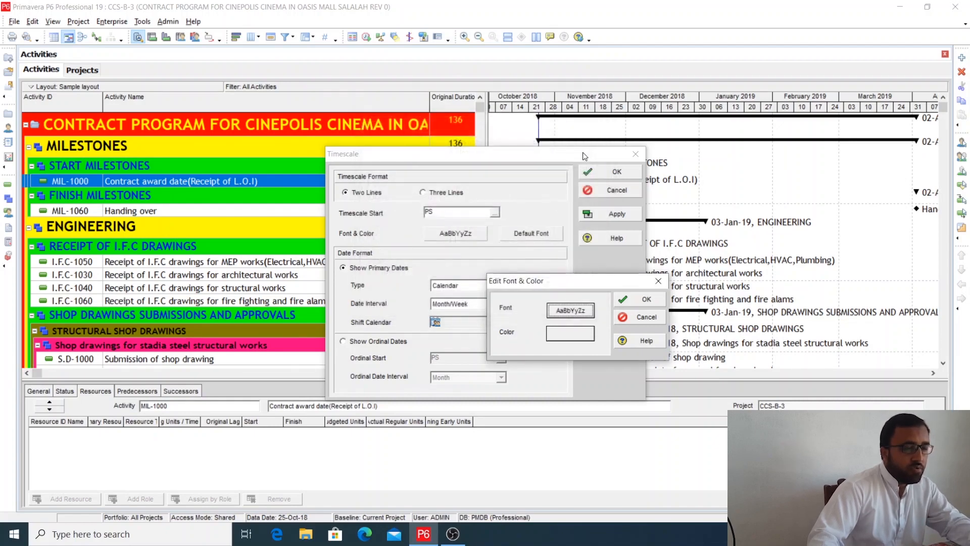
Set the timescale's background color to light yellow and apply the timescale settings
left_click(581, 332)
left_click(446, 154)
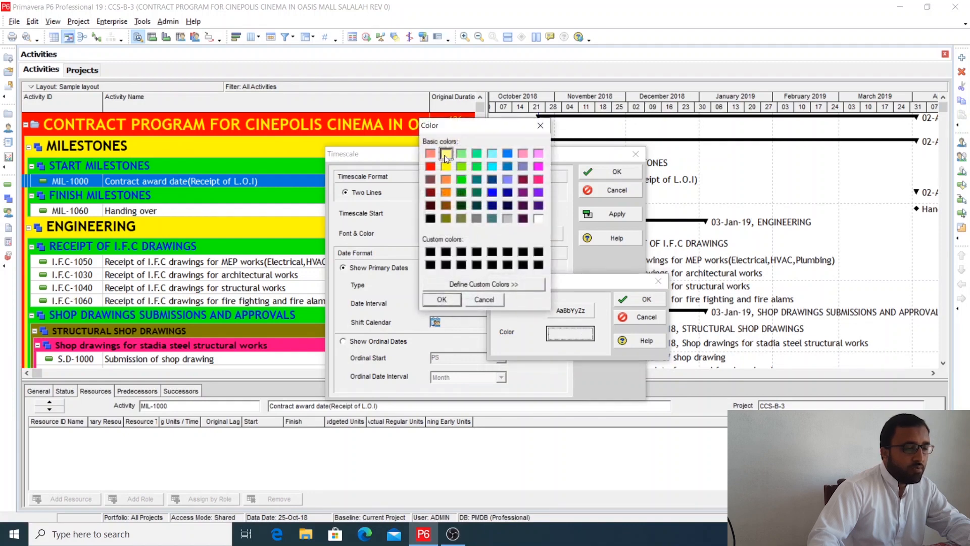
left_click(454, 300)
left_click(634, 299)
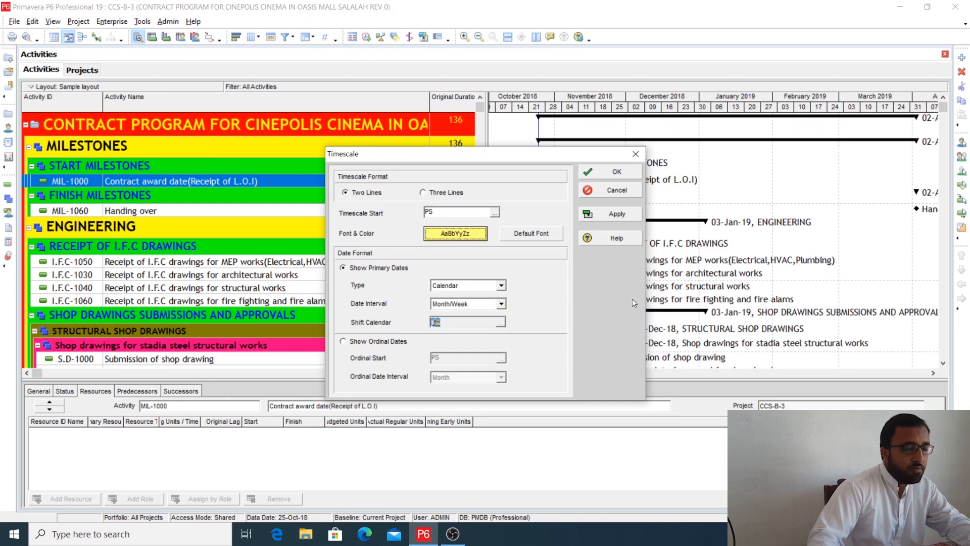
left_click(617, 214)
left_click(613, 172)
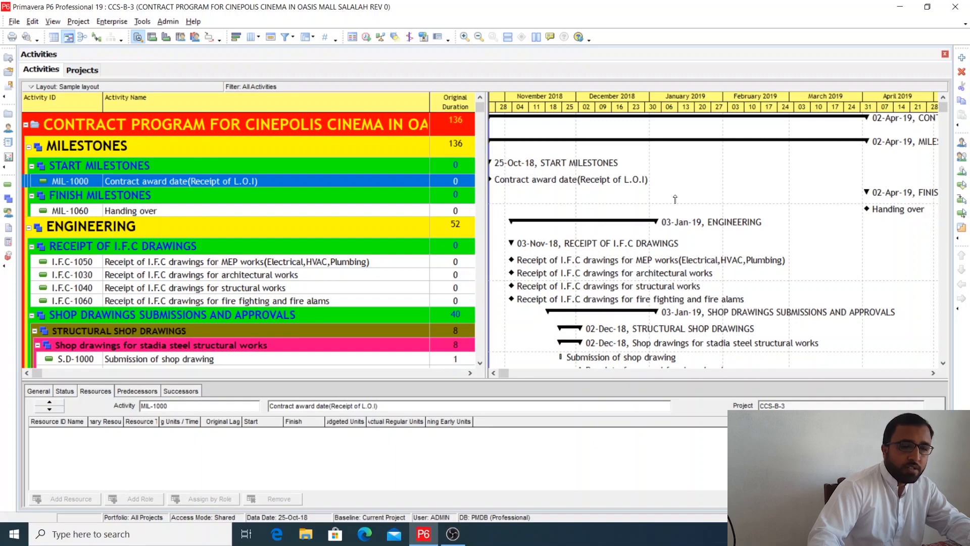
right_click(715, 103)
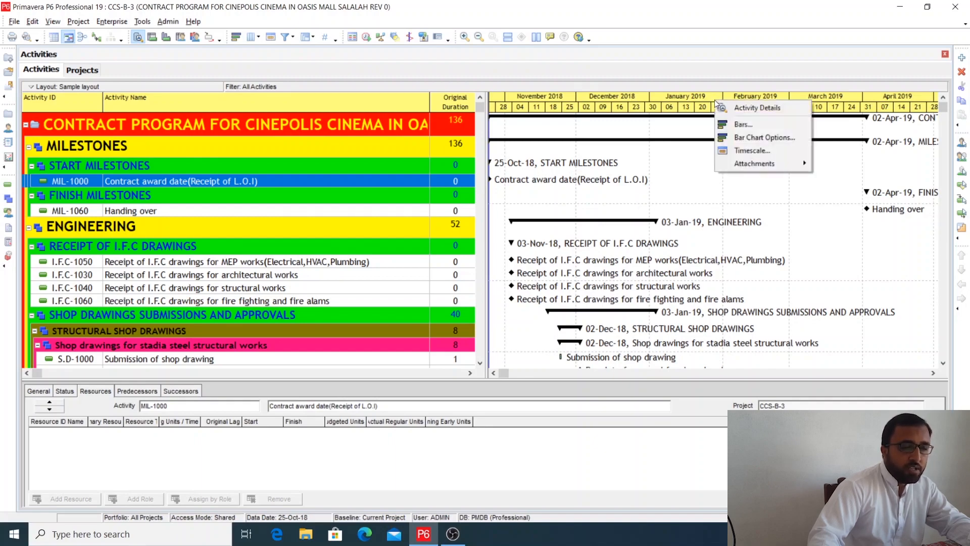
left_click(741, 147)
left_click(635, 155)
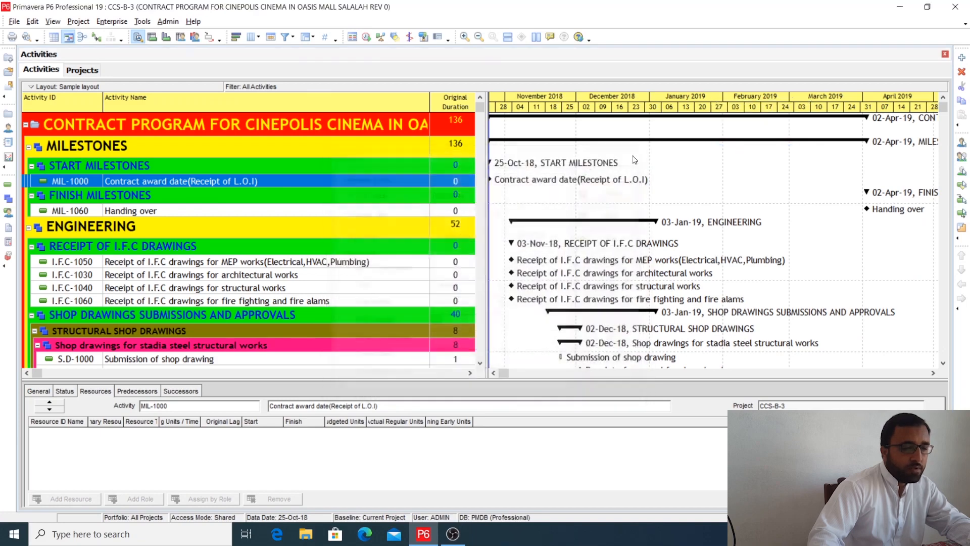
Check the project's current data date in the scheduling settings against the data date line, without running the schedule
left_click(496, 373)
left_click(495, 373)
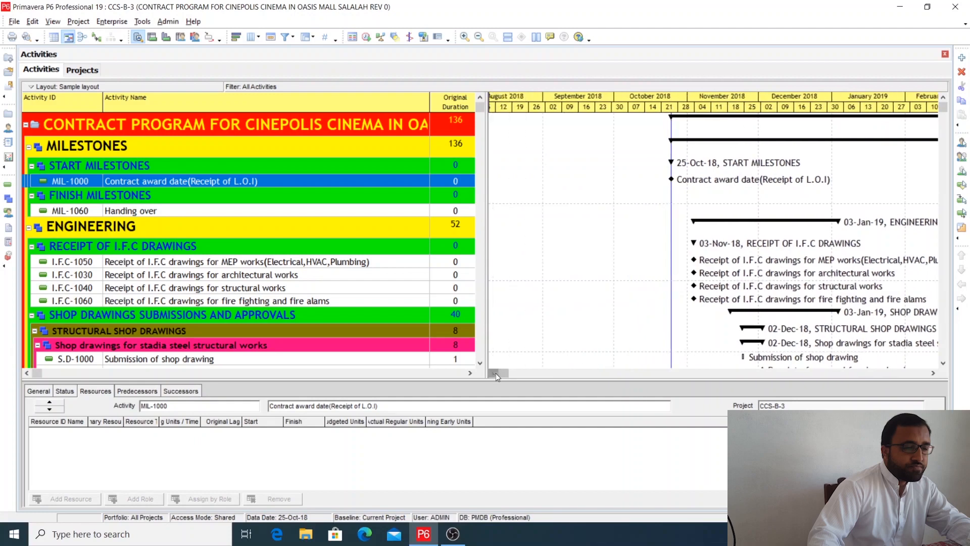
left_click(933, 373)
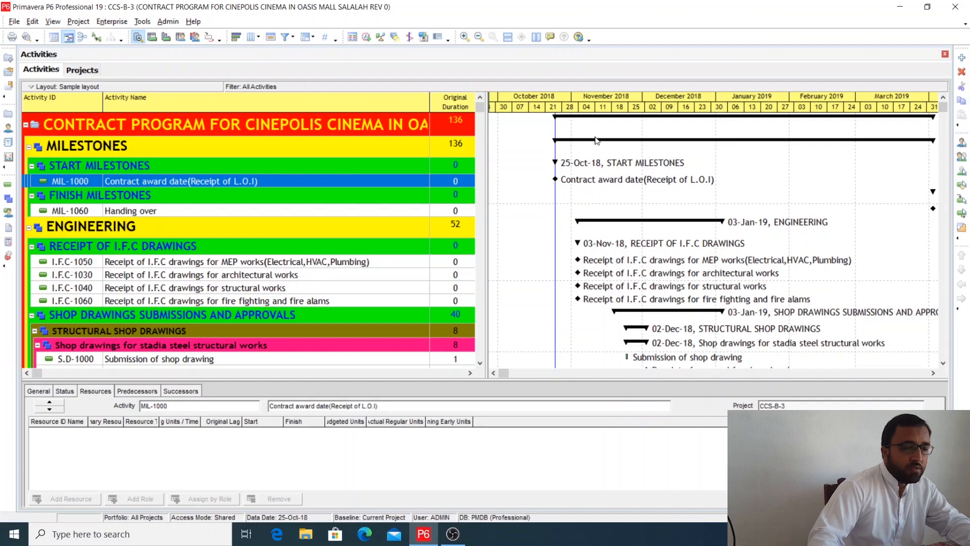
key("F9")
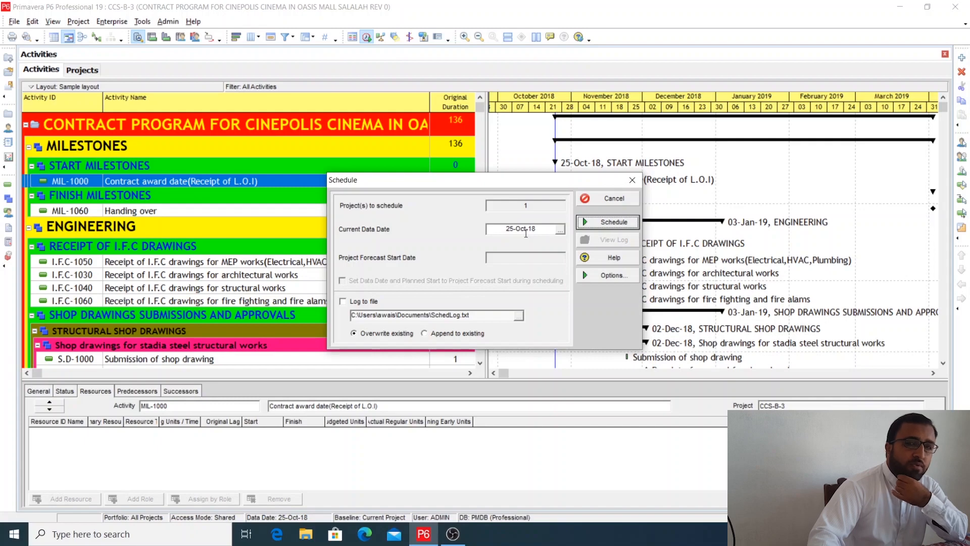
left_click(633, 180)
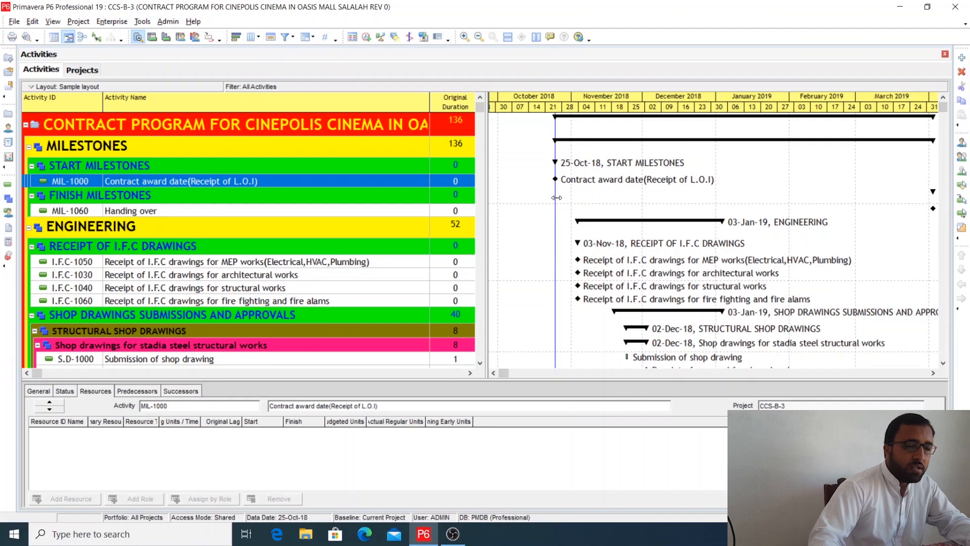
Open the Gantt chart's bar chart options and review the general and collapsed bar settings
right_click(685, 167)
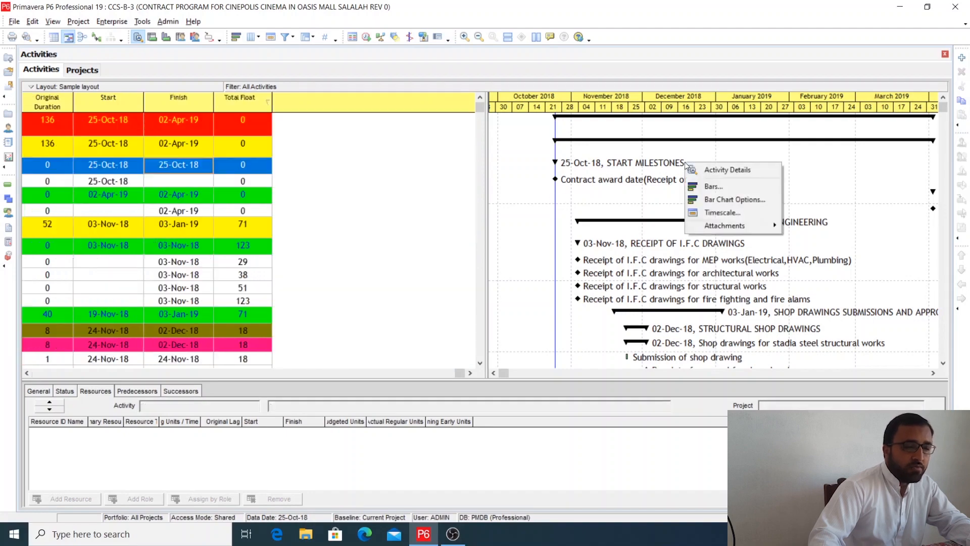
left_click(710, 186)
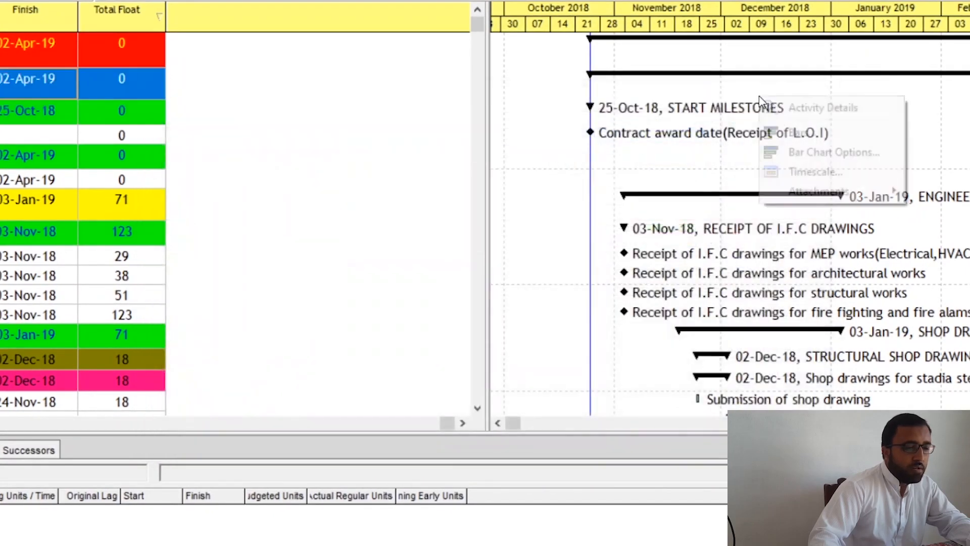
left_click(829, 152)
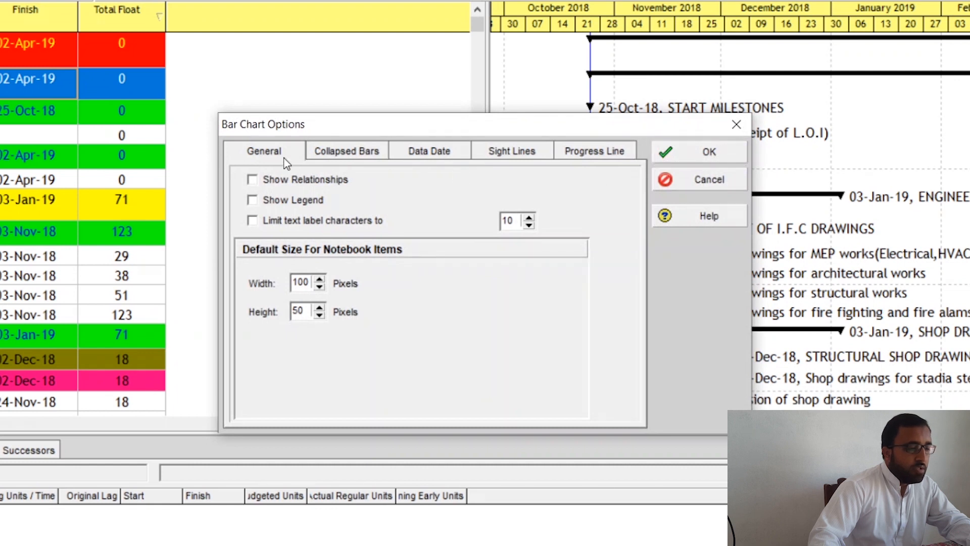
left_click_drag(425, 132, 602, 129)
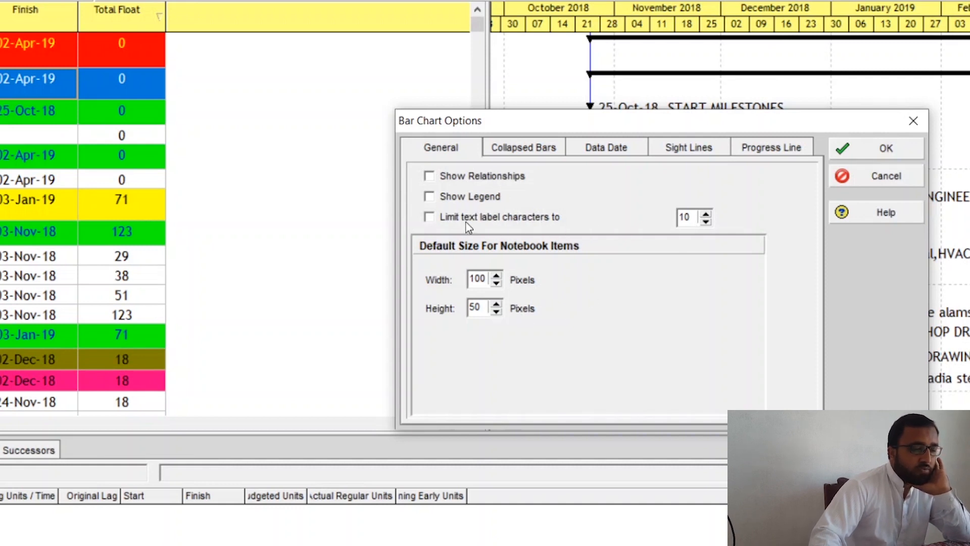
left_click(540, 152)
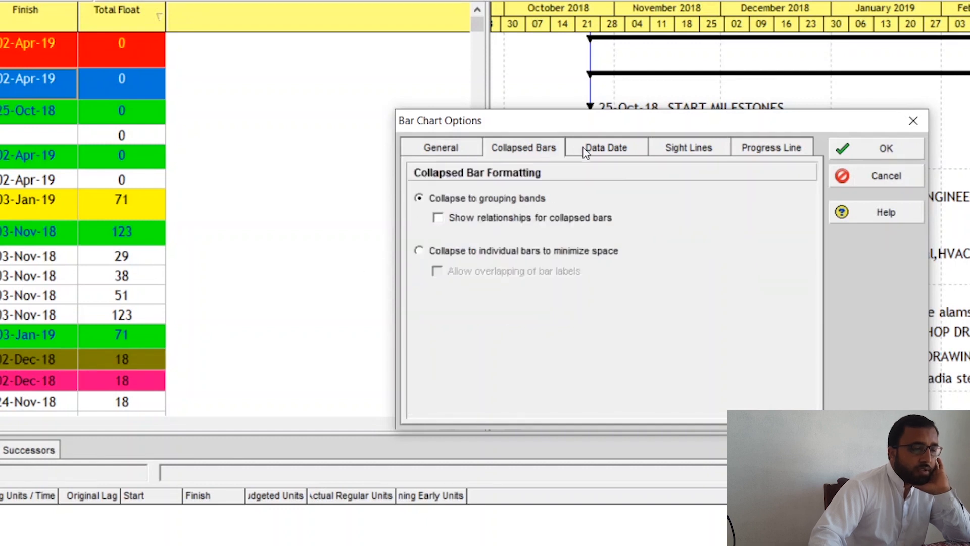
Format the data date line as a solid line of size 3 and apply the bar chart options
left_click(599, 150)
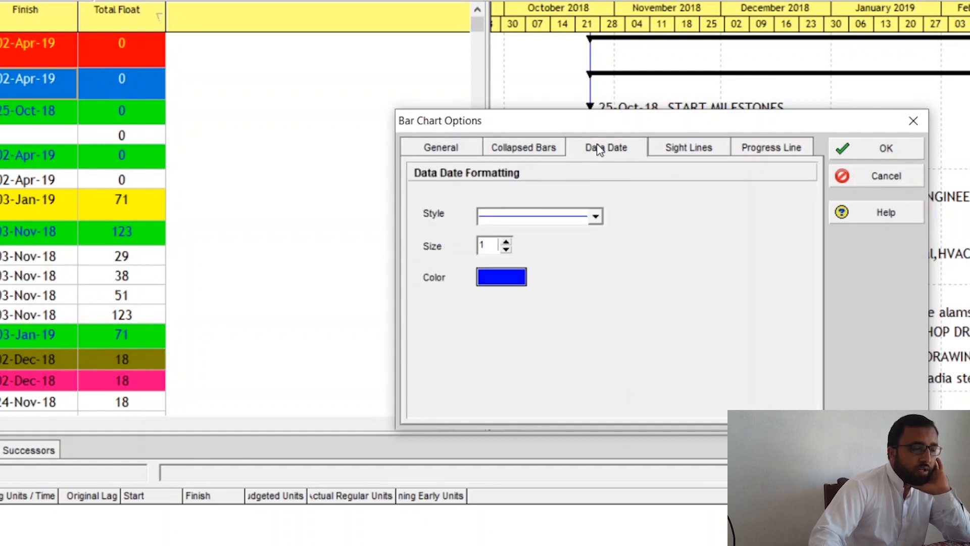
left_click(586, 221)
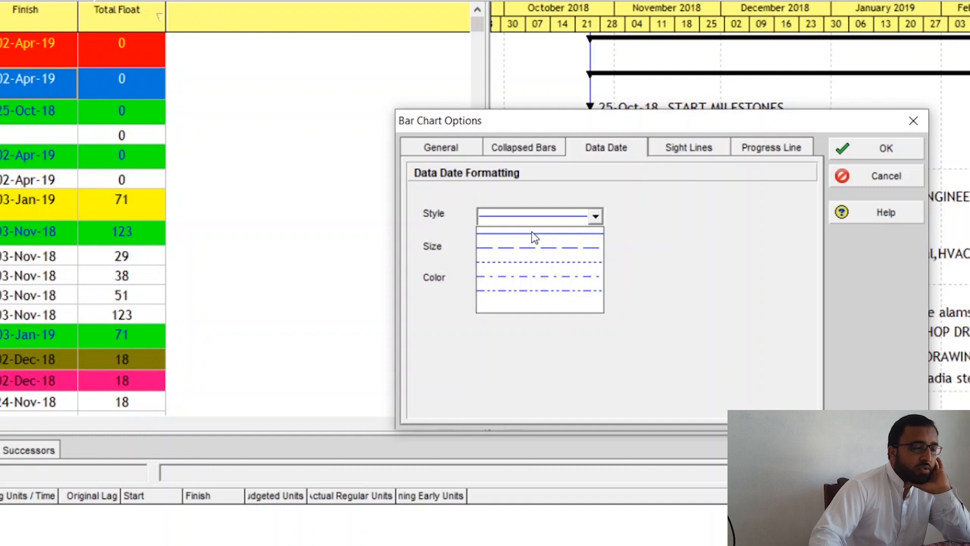
left_click(545, 235)
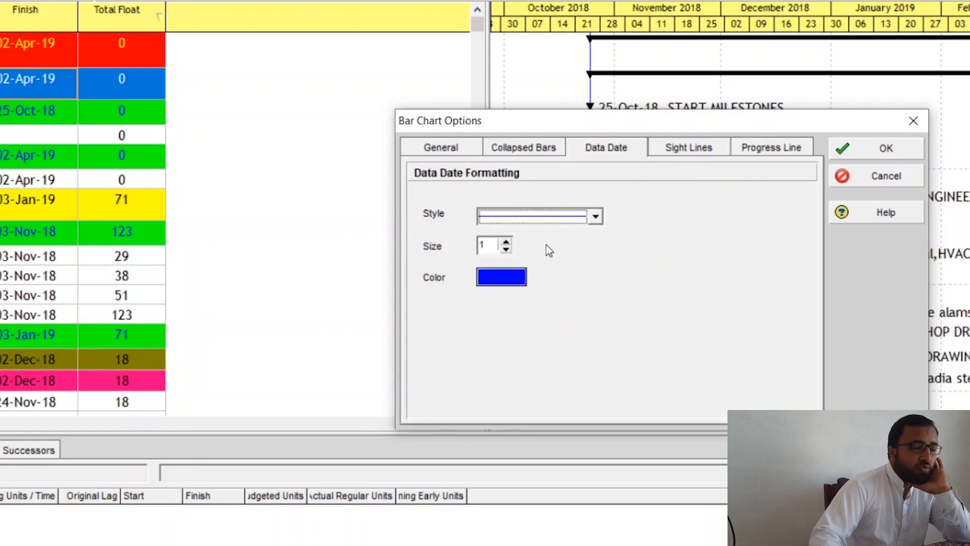
left_click(505, 242)
left_click(506, 242)
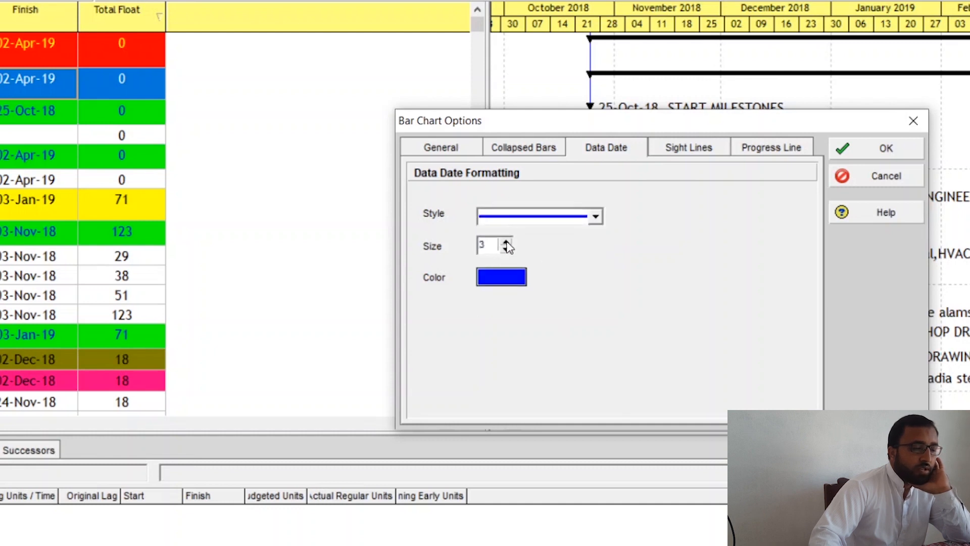
left_click(506, 242)
left_click(506, 249)
left_click(879, 150)
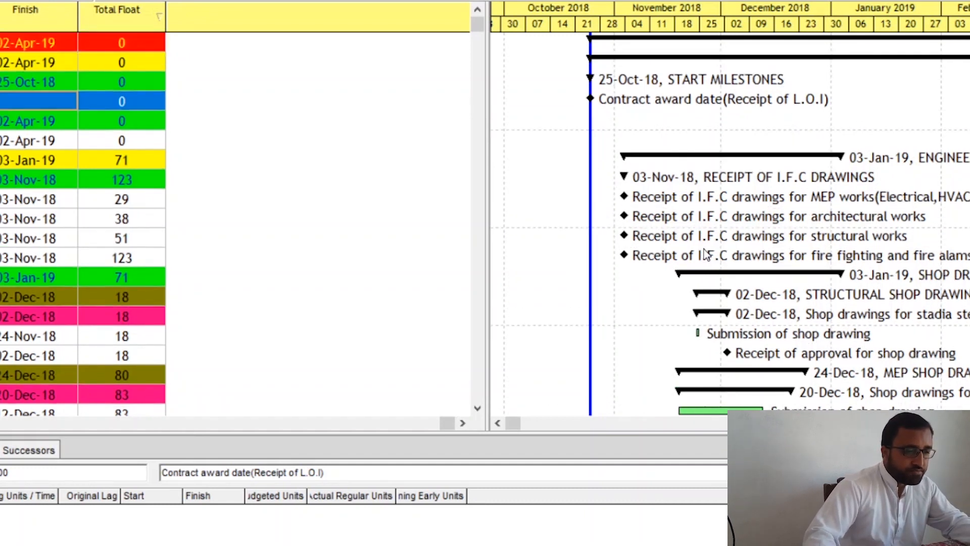
Reopen the bar chart options and compare the sight line settings with the grid lines drawn on the Gantt chart
right_click(745, 101)
left_click(788, 149)
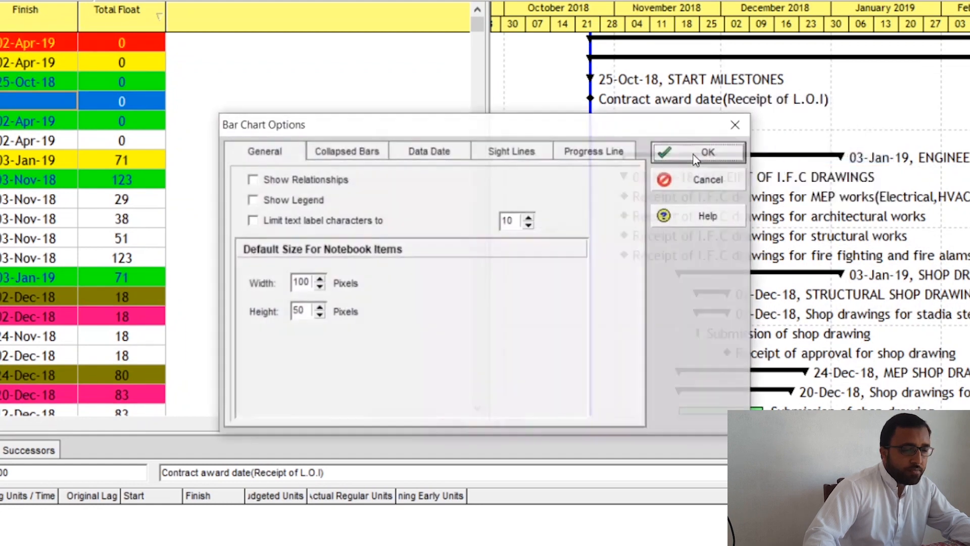
left_click(495, 151)
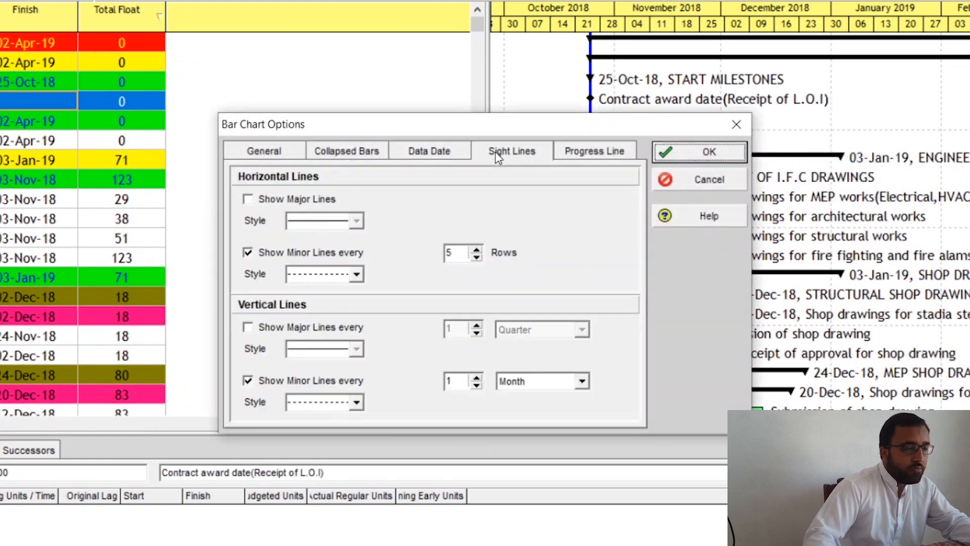
left_click(444, 155)
left_click(511, 152)
left_click_drag(568, 126, 454, 192)
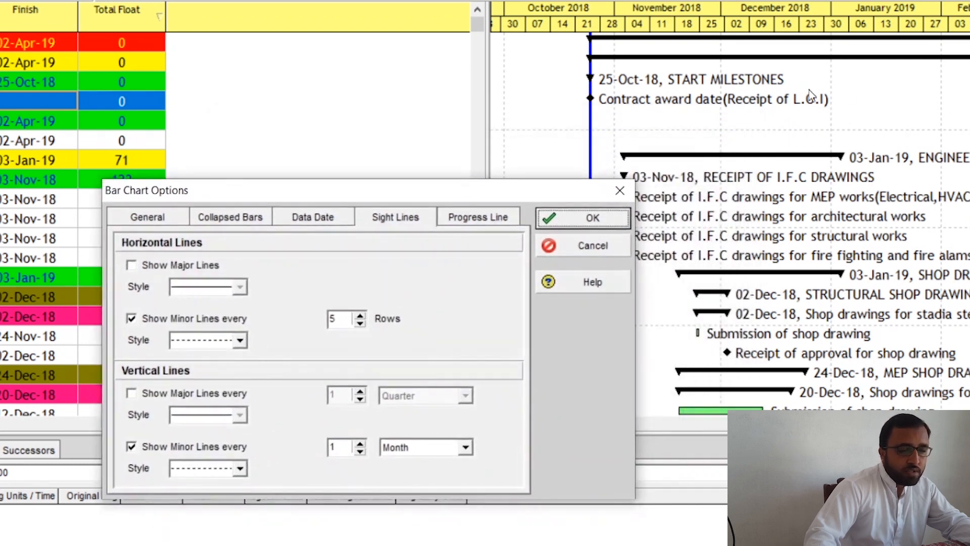
left_click_drag(495, 196, 794, 140)
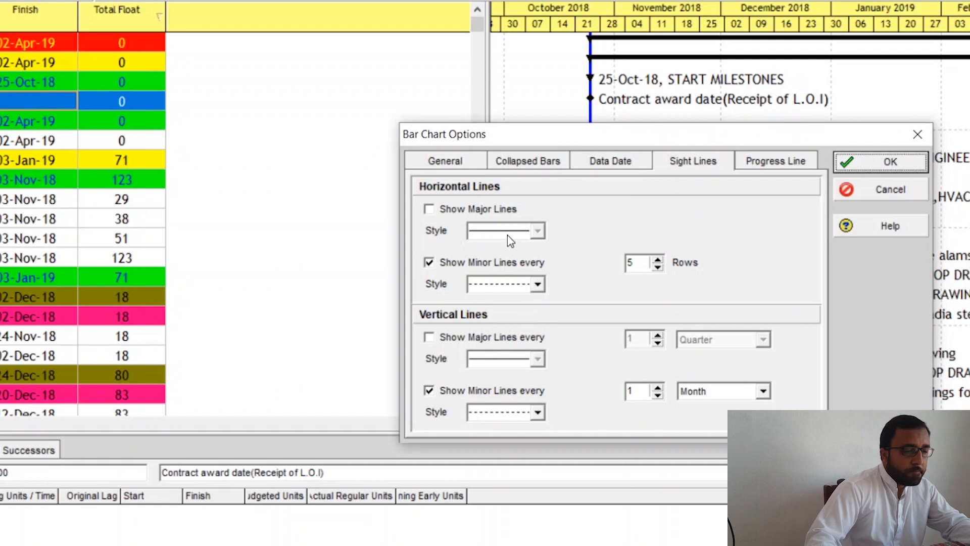
Show horizontal major sight lines on the Gantt chart, keeping the dashed minor line style, and apply the options
left_click(430, 210)
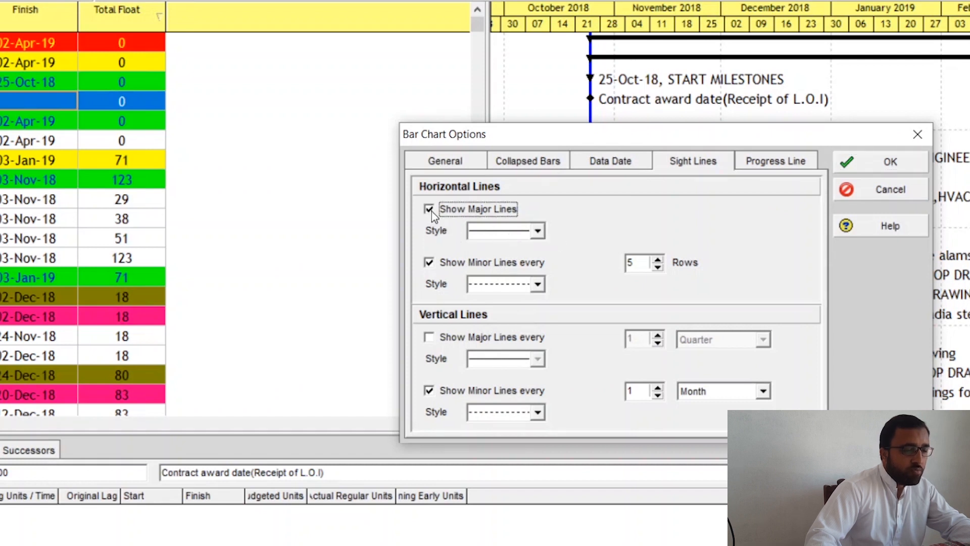
left_click(430, 209)
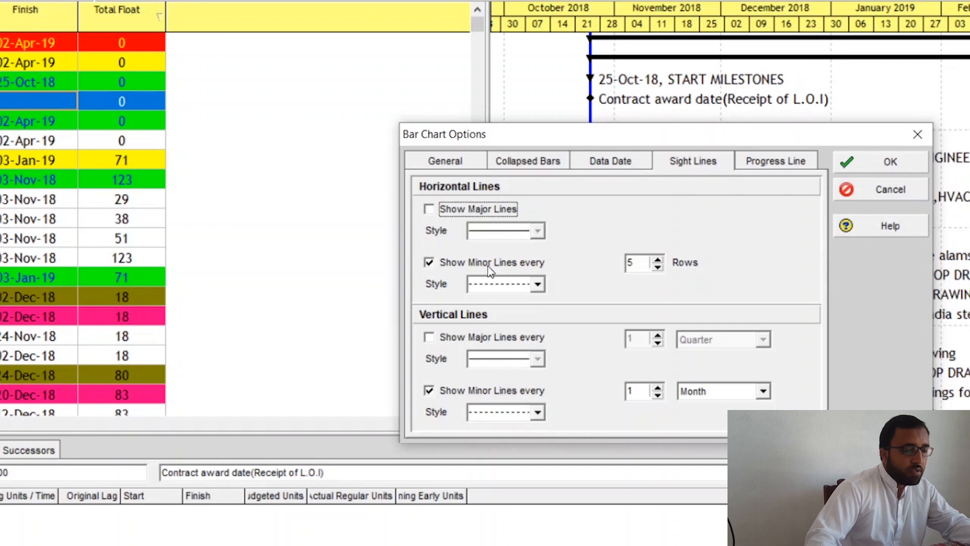
left_click(510, 284)
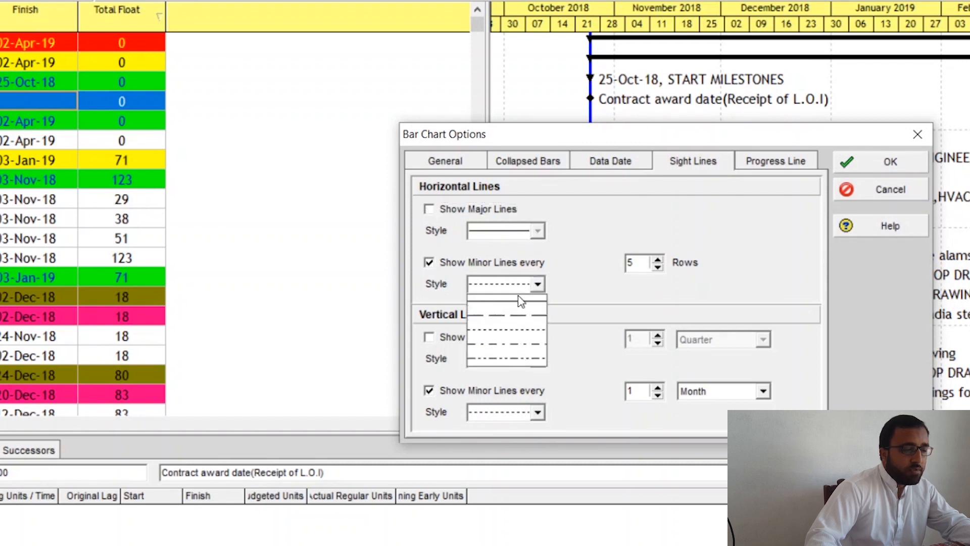
left_click(535, 281)
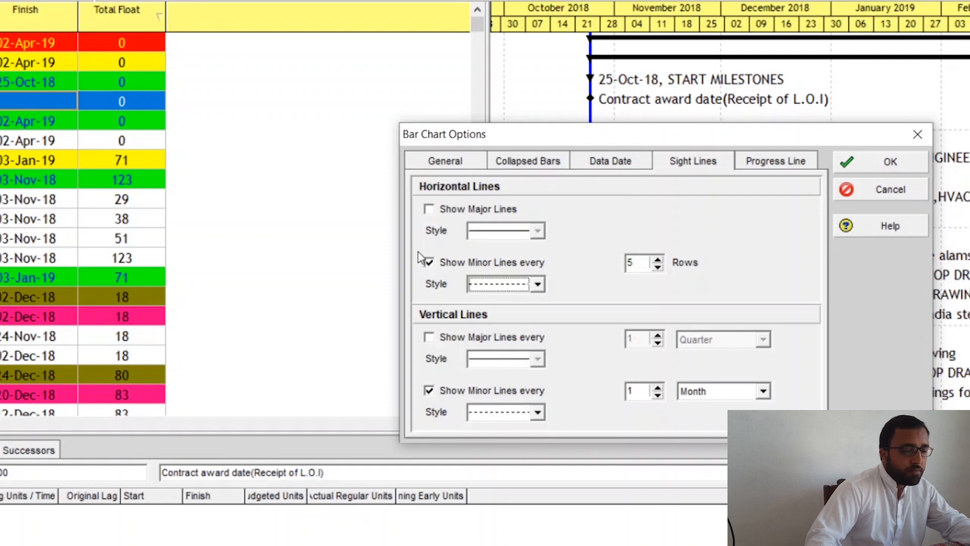
left_click(429, 210)
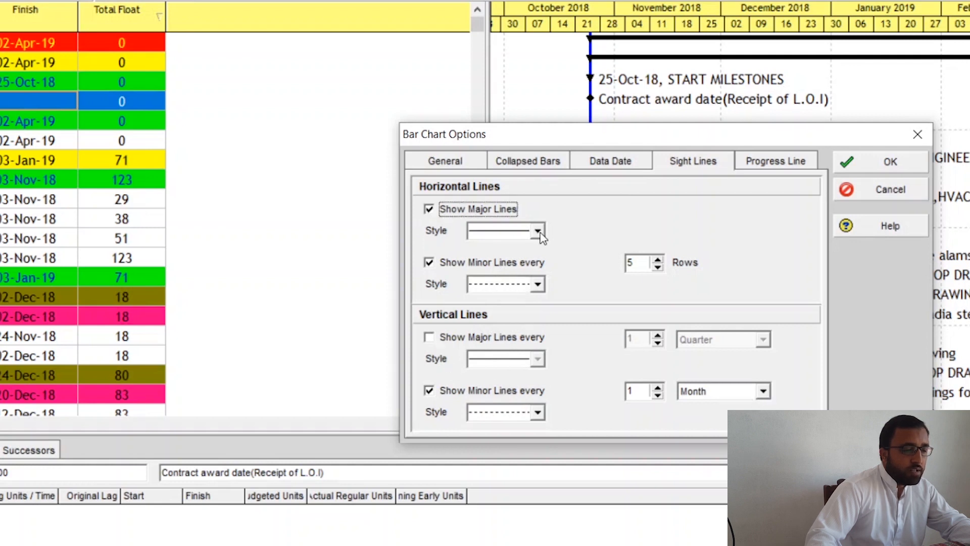
left_click(901, 161)
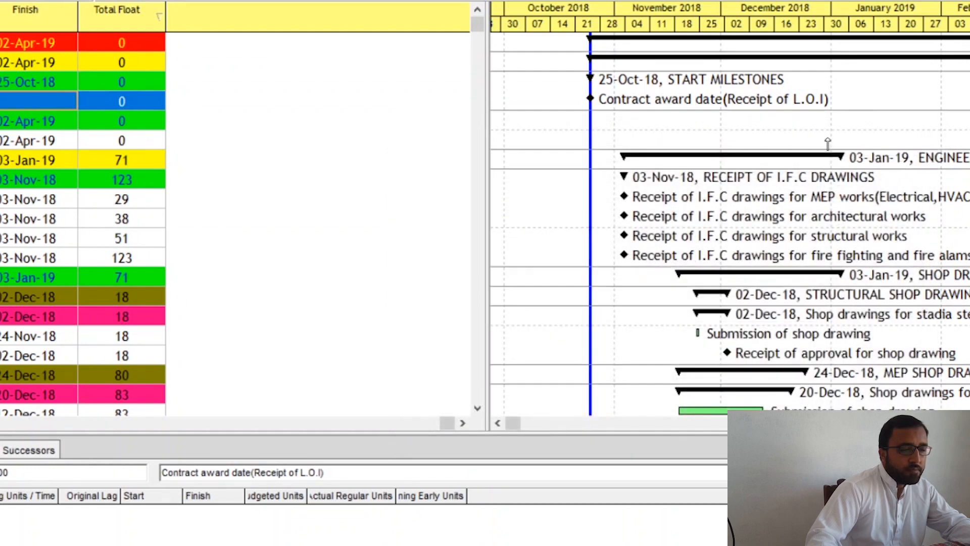
Turn off the horizontal major sight lines in the bar chart options and adjust the row interval of the horizontal minor lines
right_click(891, 117)
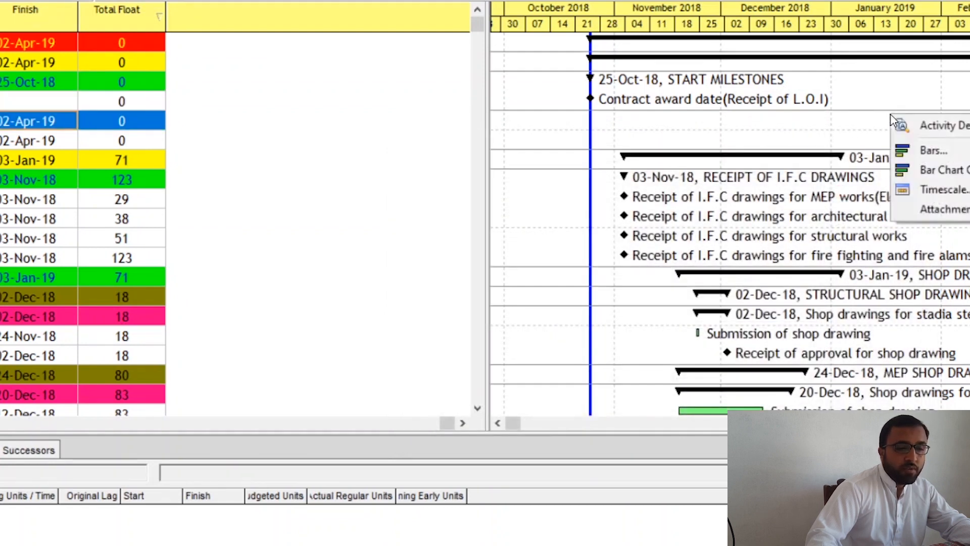
left_click(924, 170)
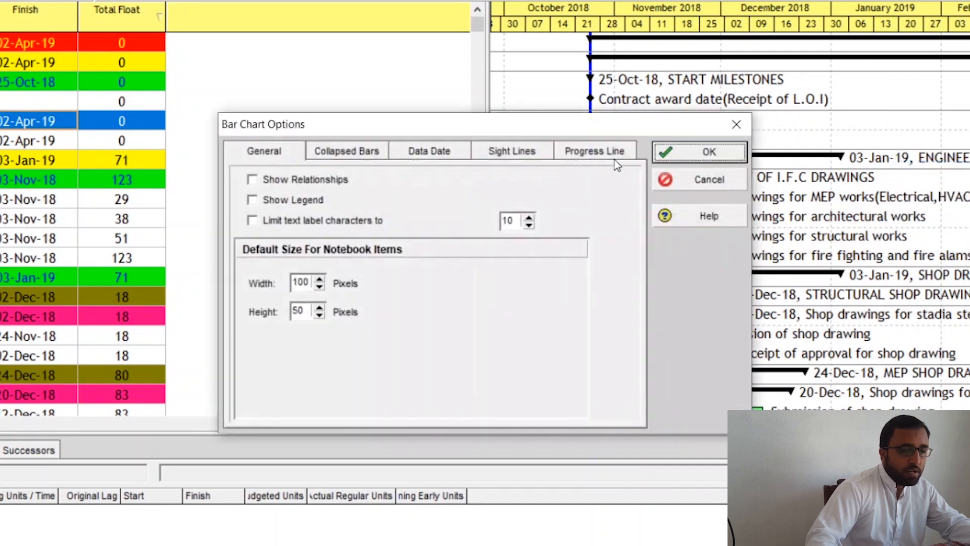
left_click(535, 158)
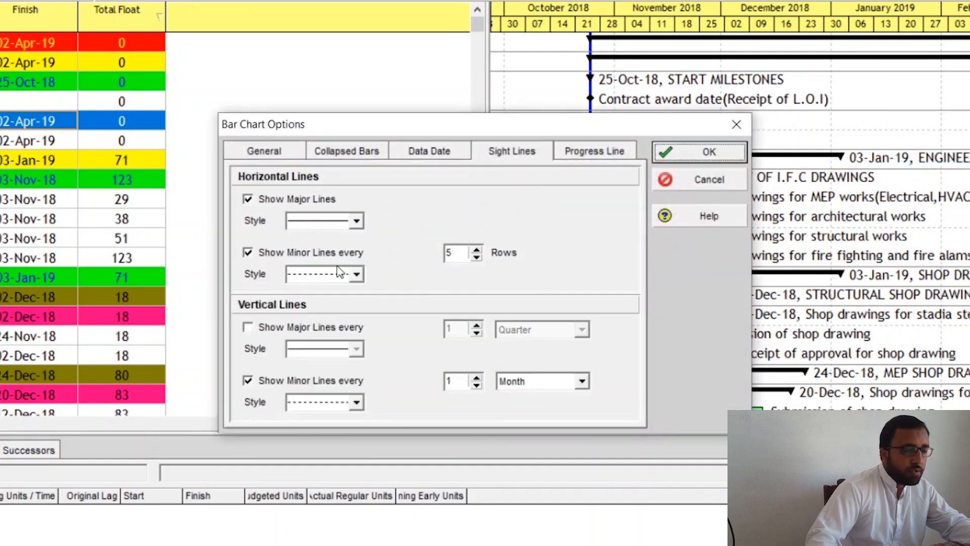
left_click(253, 200)
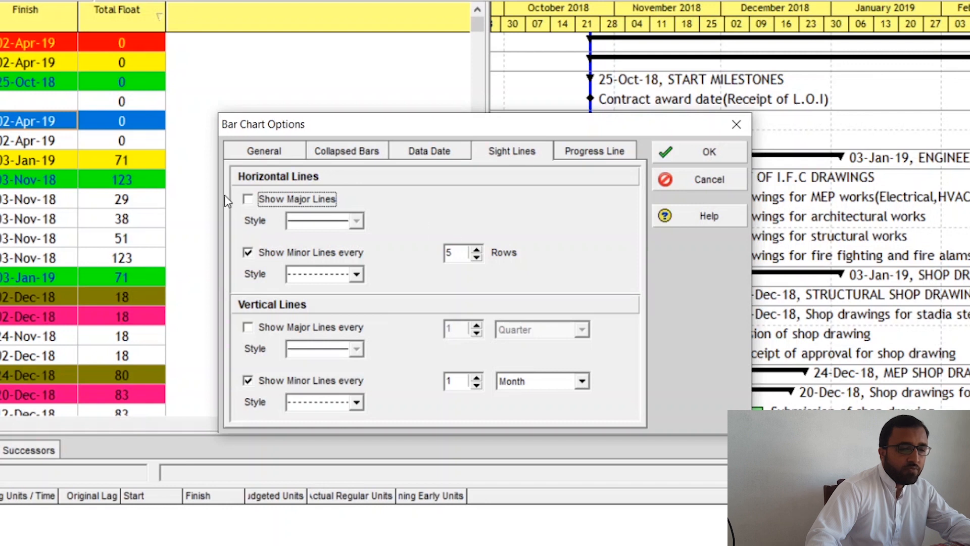
left_click(477, 249)
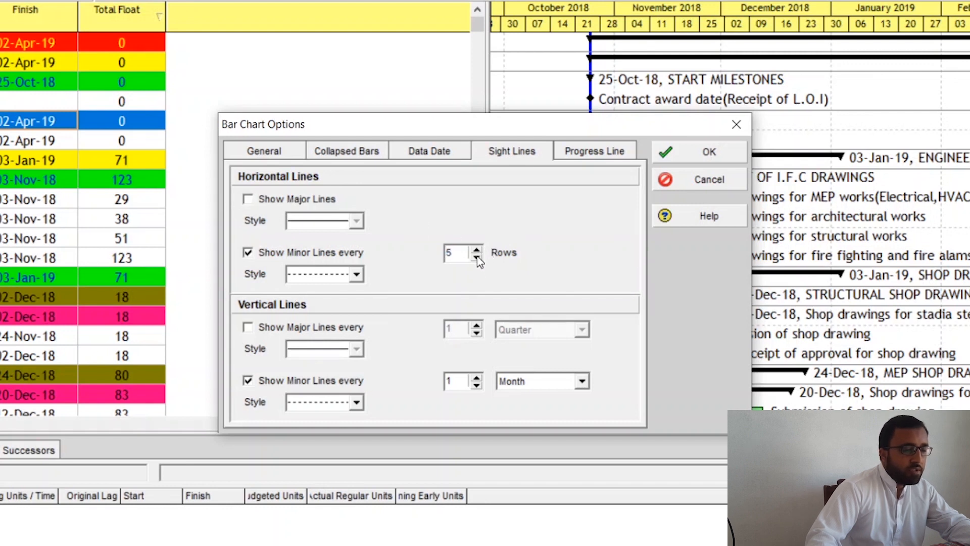
Set the Gantt chart's horizontal minor sight lines to every 4 rows and apply the change
left_click(477, 257)
left_click(708, 151)
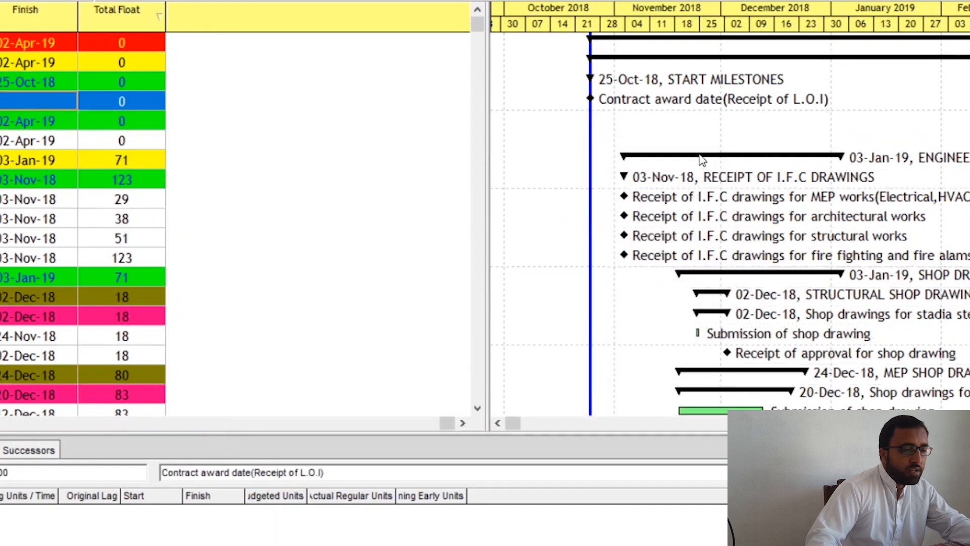
scroll(740, 158, "down", 2)
Set the Gantt chart's vertical minor sight lines to every 1 week with a dash-dot line style
right_click(738, 154)
left_click(773, 210)
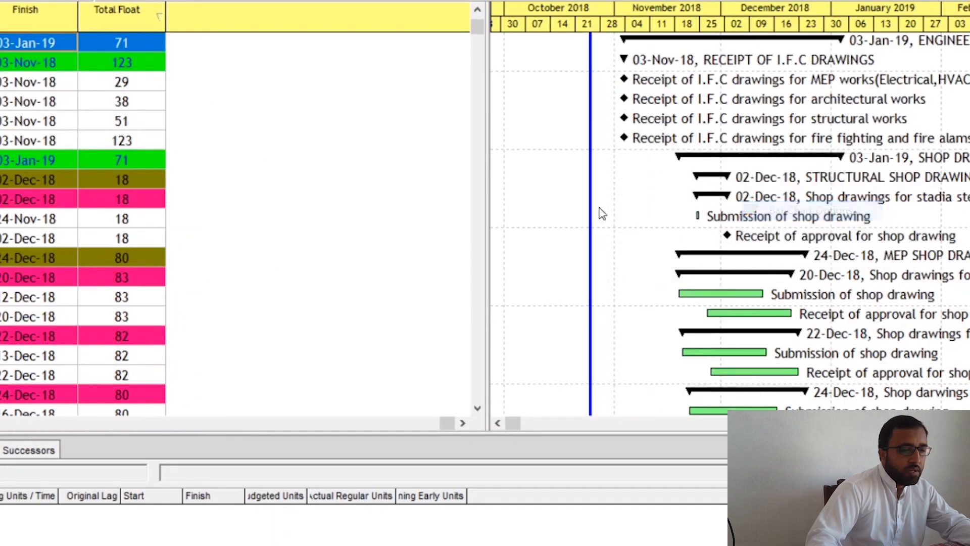
left_click(525, 154)
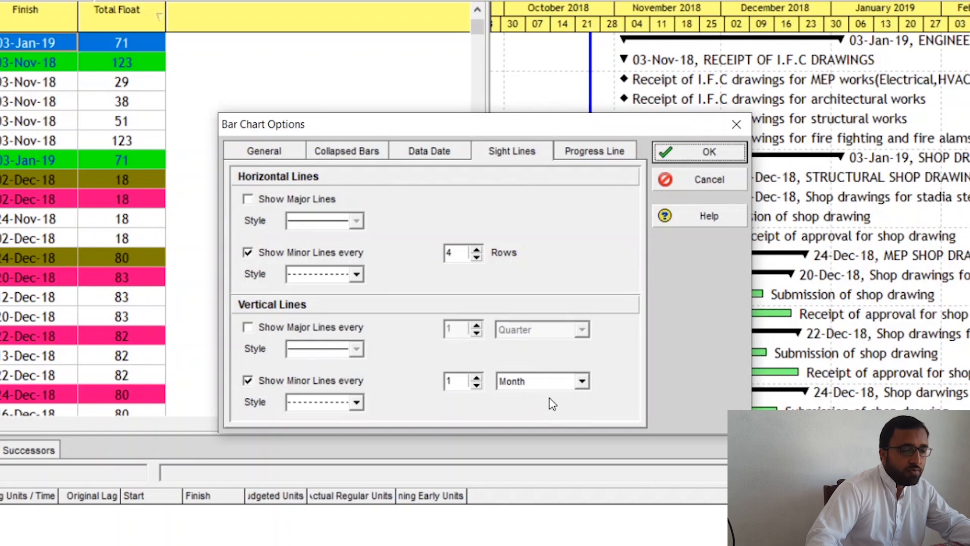
left_click(580, 381)
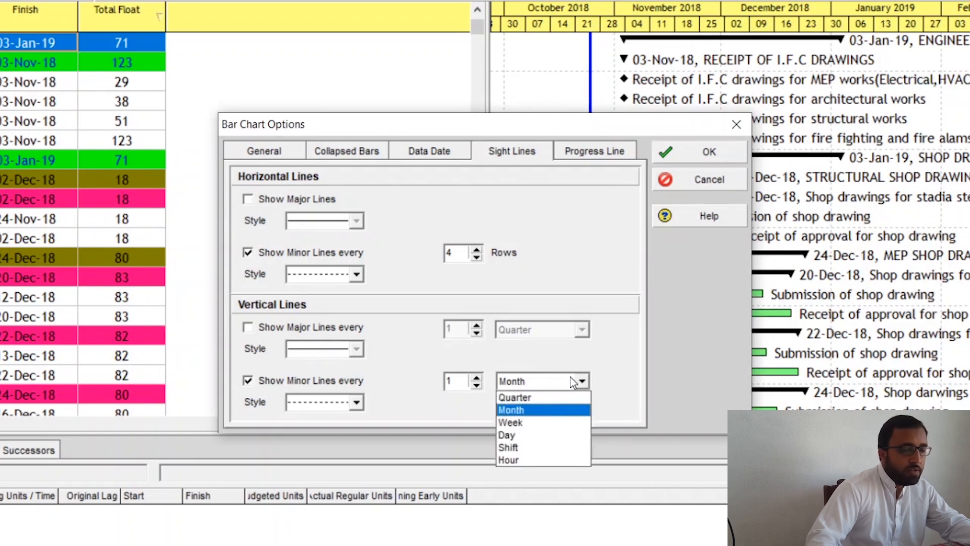
left_click(523, 423)
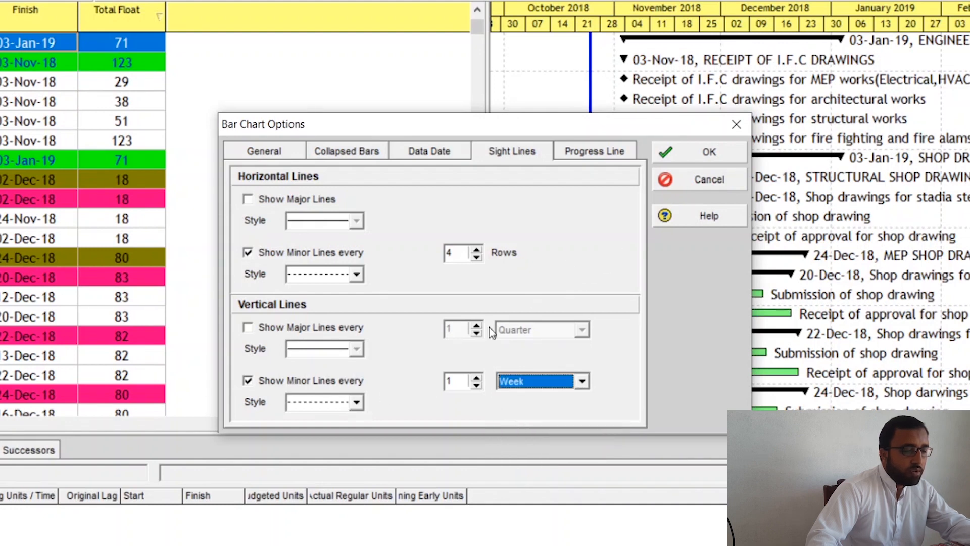
left_click(313, 402)
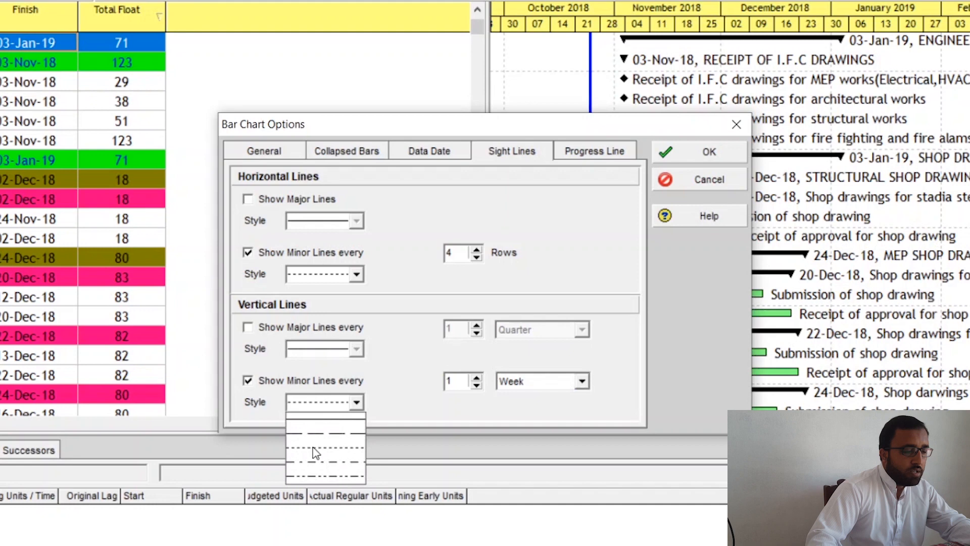
left_click(326, 463)
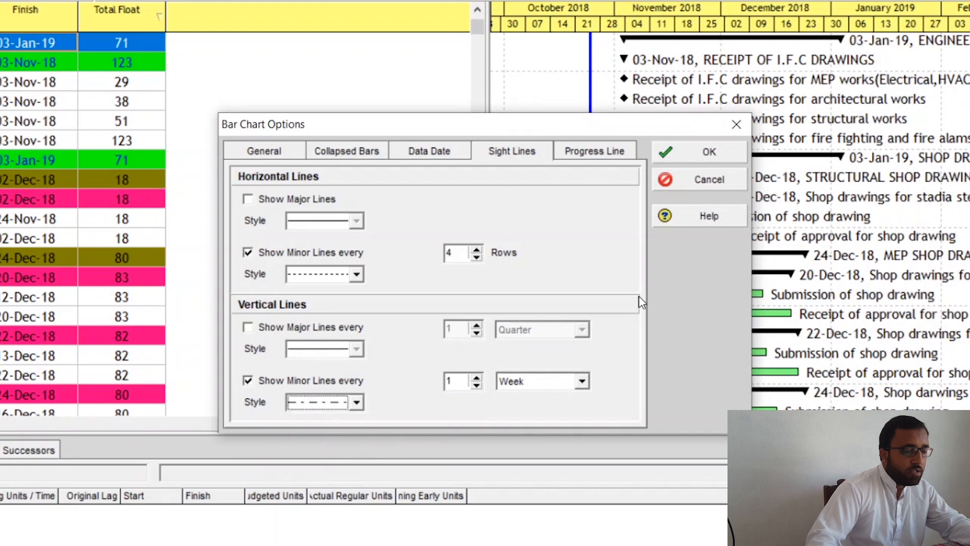
left_click(711, 153)
scroll(747, 246, "up", 2)
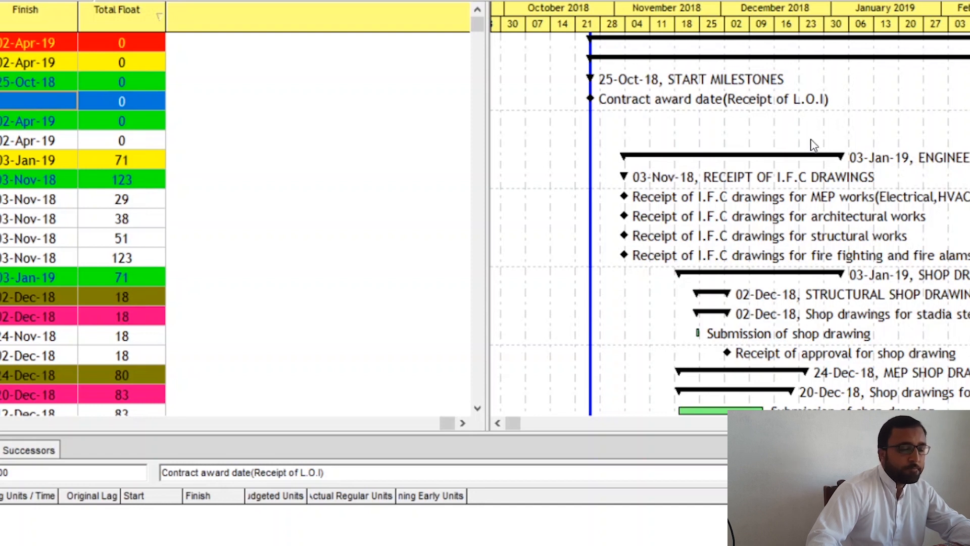
scroll(745, 267, "down", 2)
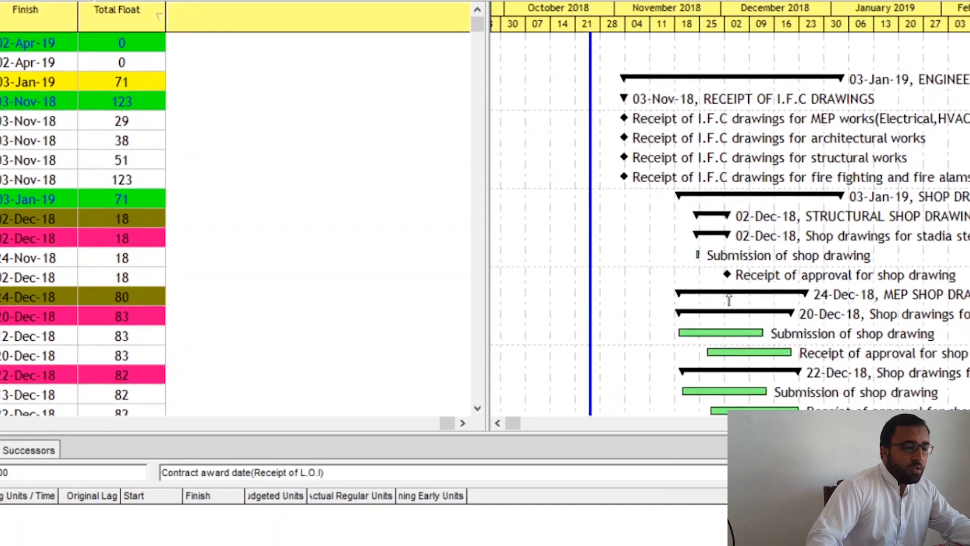
scroll(733, 296, "up", 2)
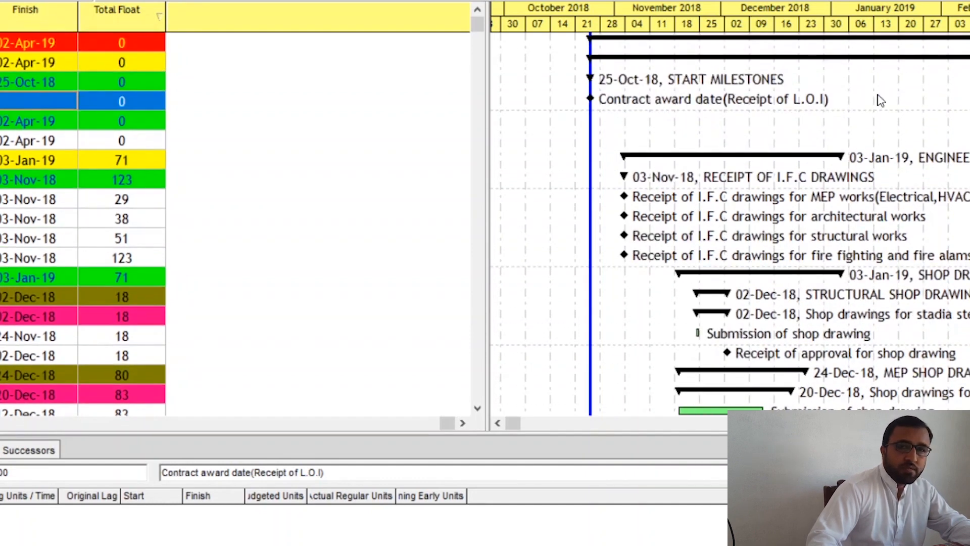
Open the Bars settings of the Gantt chart and move the dialog clear of the activity table
right_click(883, 79)
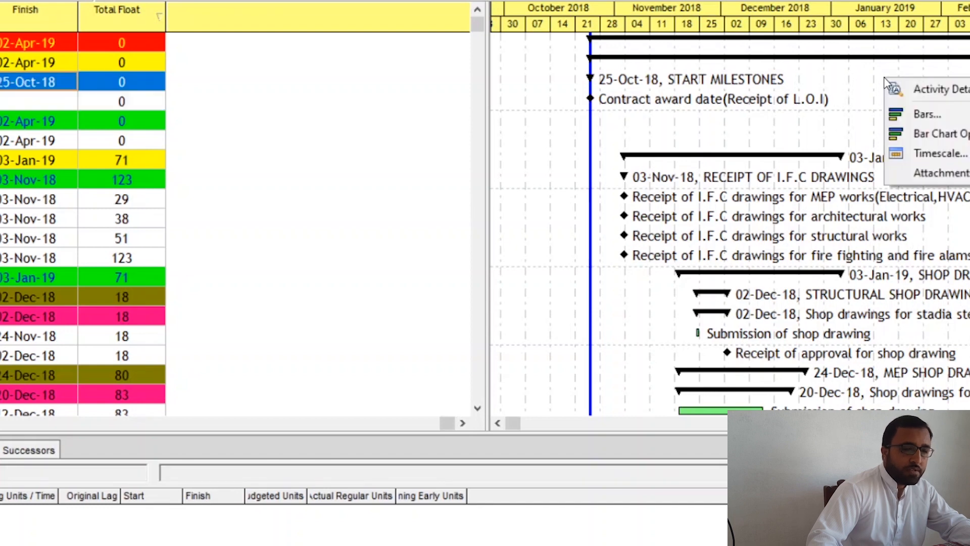
left_click(912, 116)
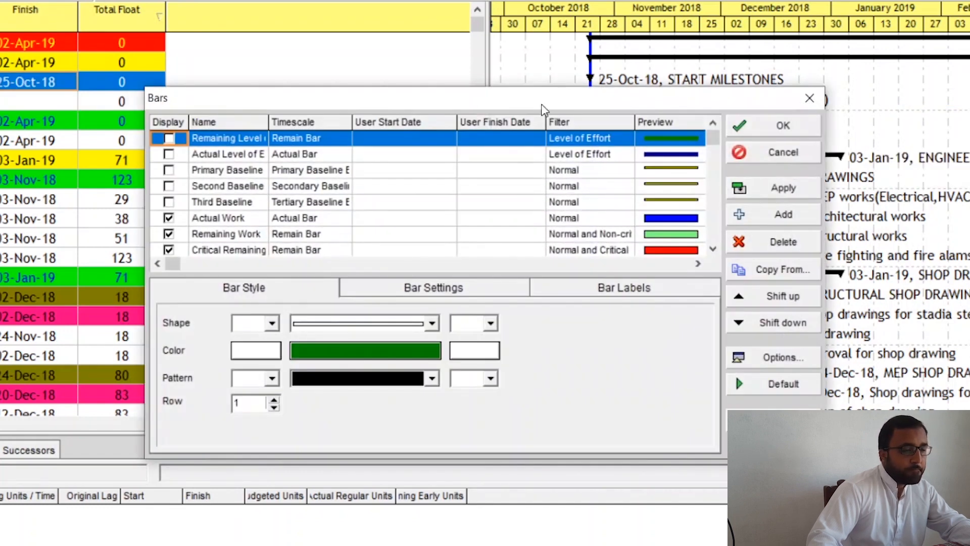
left_click_drag(540, 104, 690, 96)
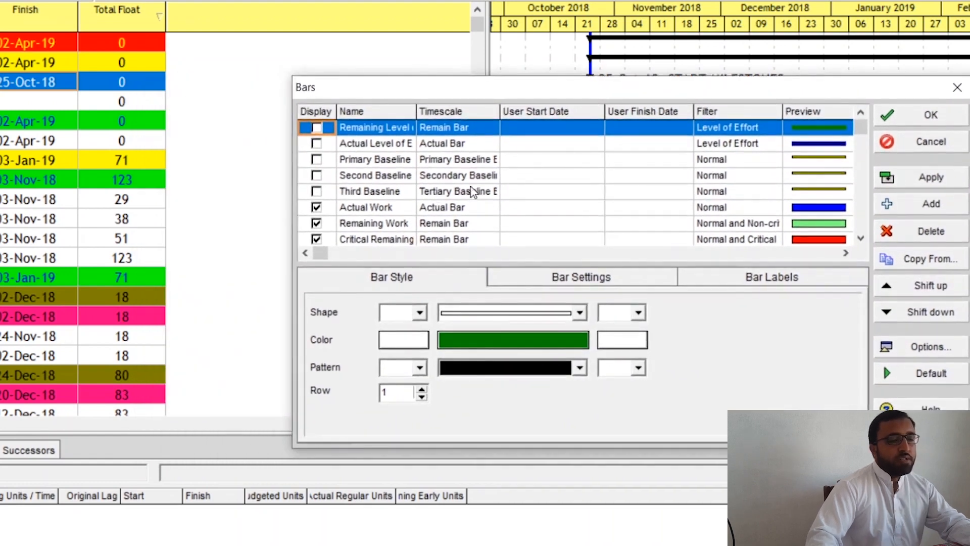
Examine the bar definitions and the styles of the Actual Work, Remaining Work and Critical Remaining bars
scroll(508, 208, "down", 1)
scroll(508, 207, "up", 1)
scroll(503, 208, "down", 1)
scroll(502, 209, "down", 3)
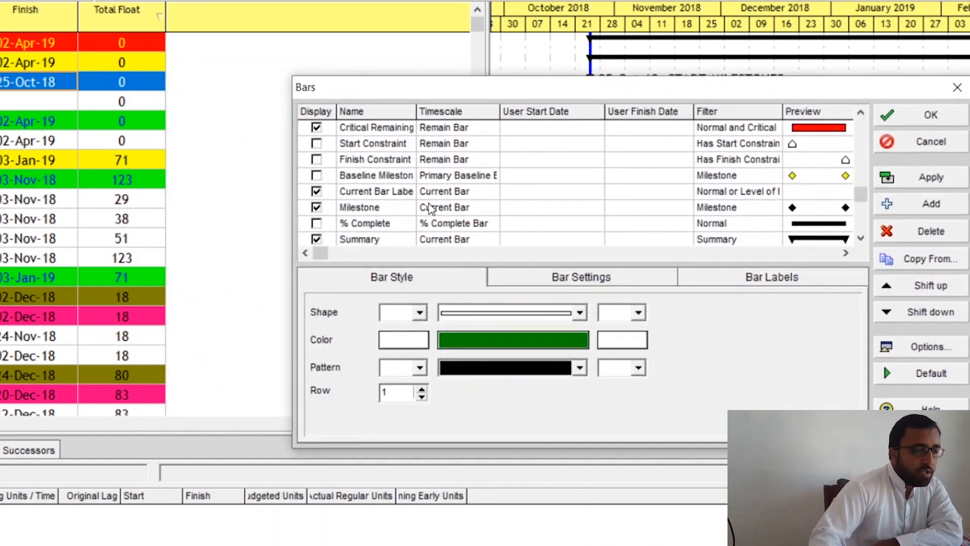
scroll(455, 208, "up", 6)
scroll(357, 203, "down", 1)
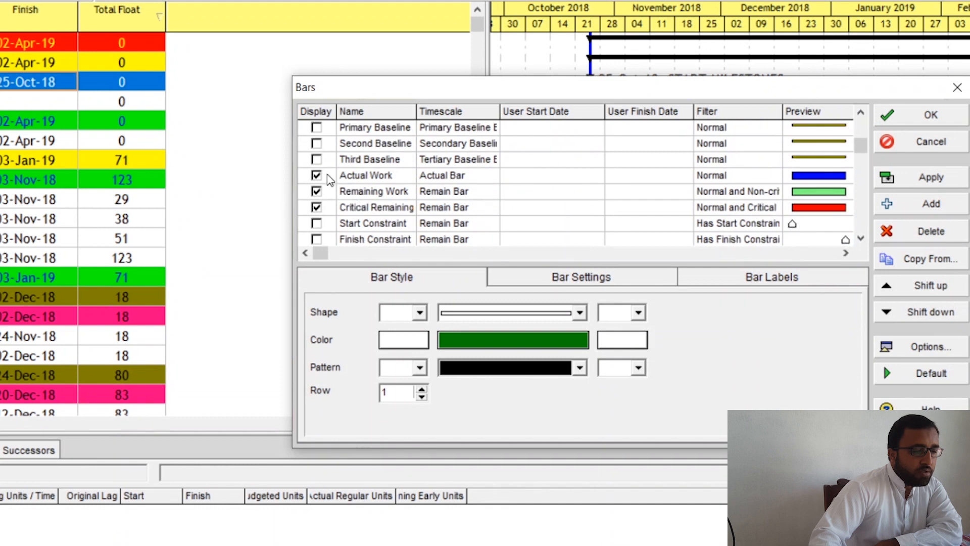
left_click(359, 177)
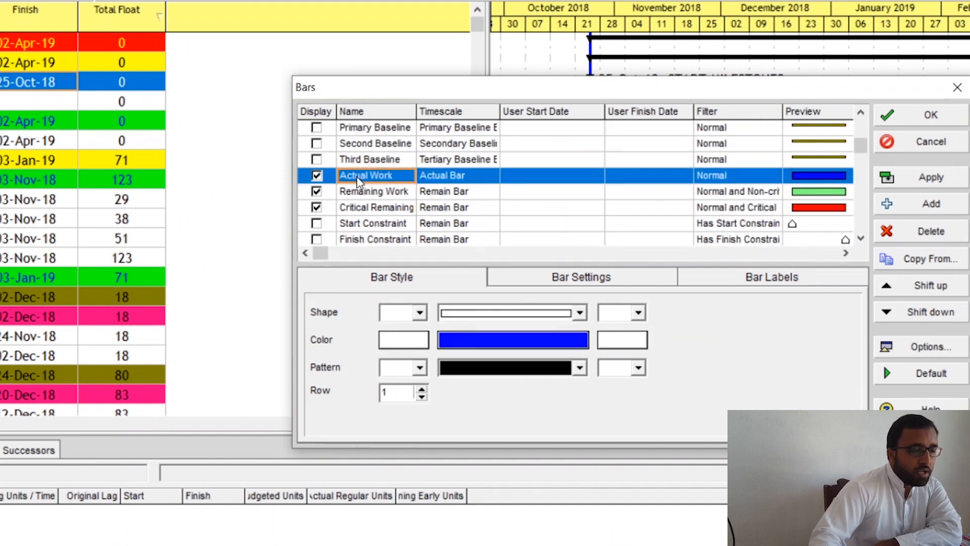
scroll(359, 181, "down", 1)
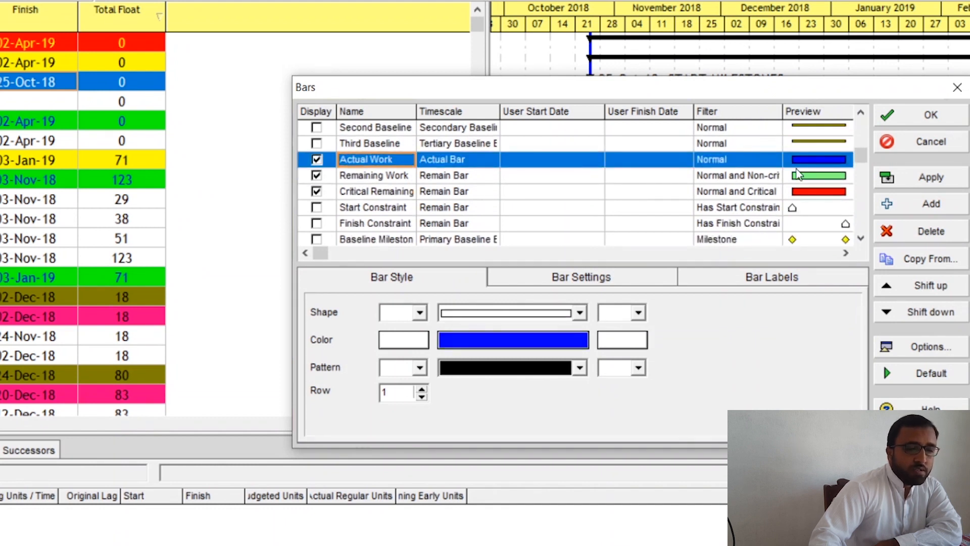
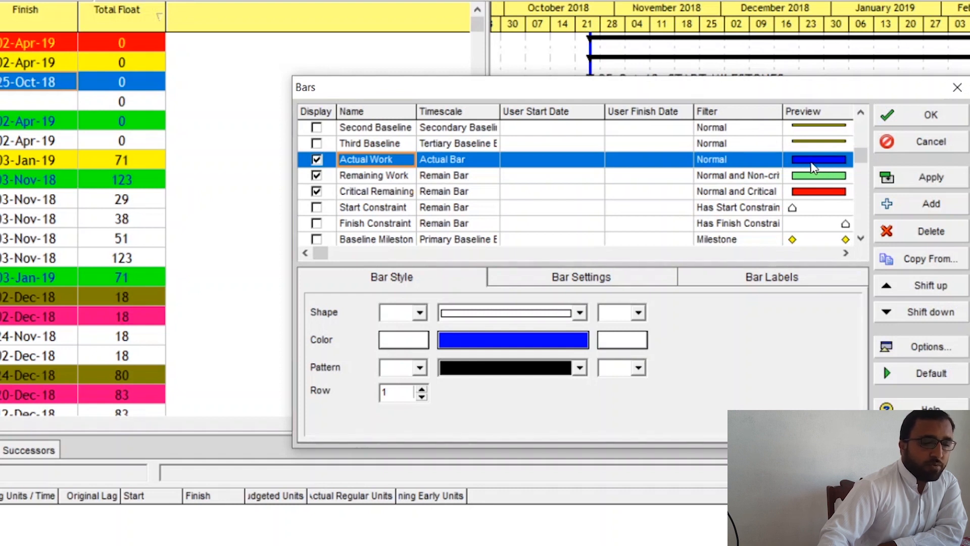
left_click(482, 177)
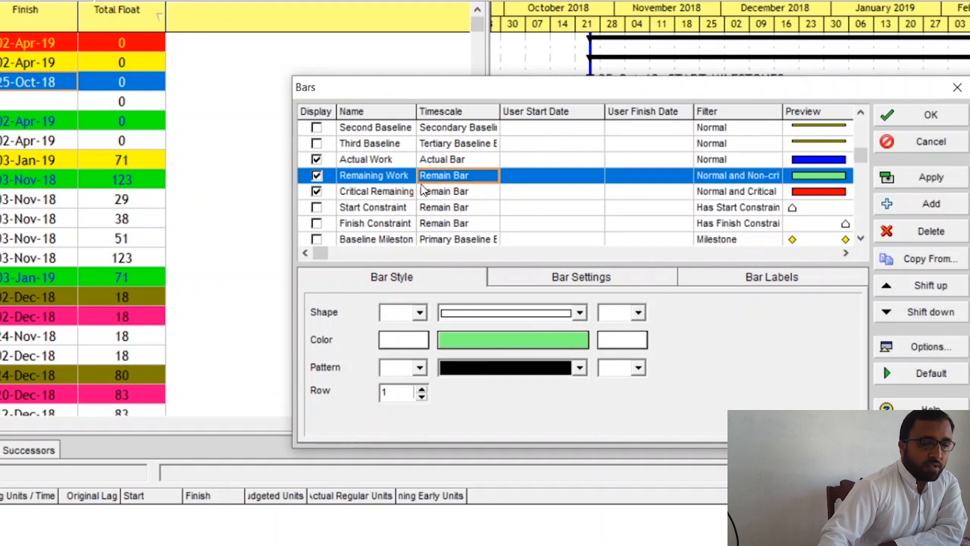
left_click(832, 194)
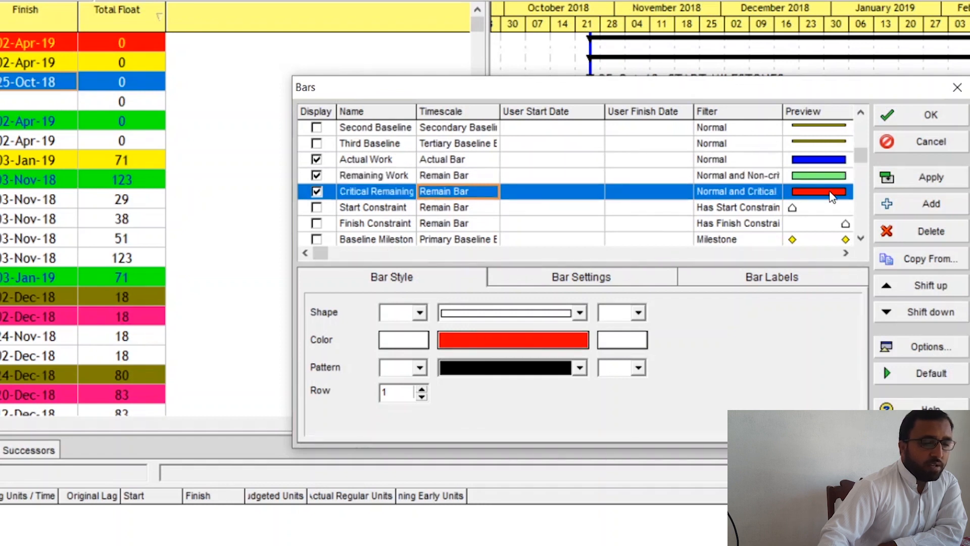
scroll(830, 211, "up", 2)
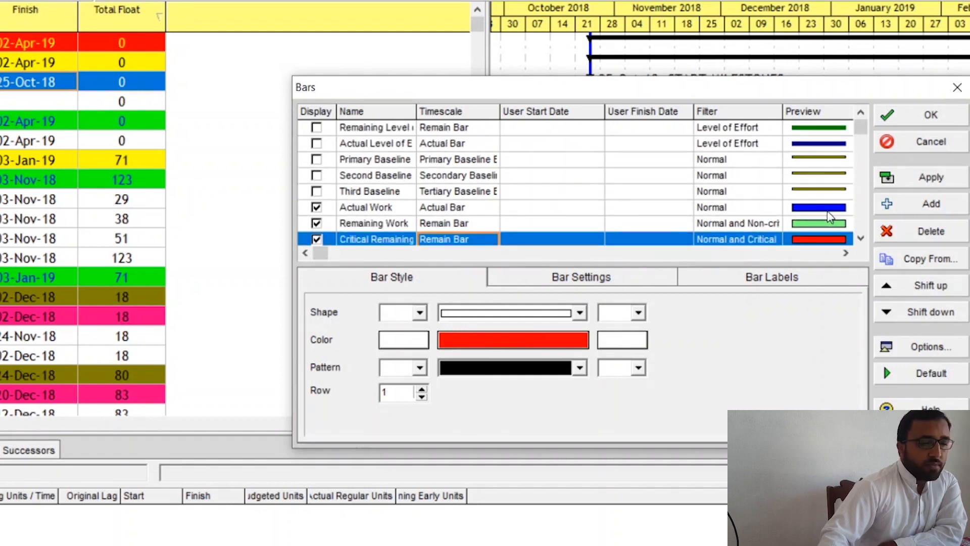
scroll(830, 216, "down", 2)
scroll(830, 216, "down", 3)
scroll(830, 217, "up", 3)
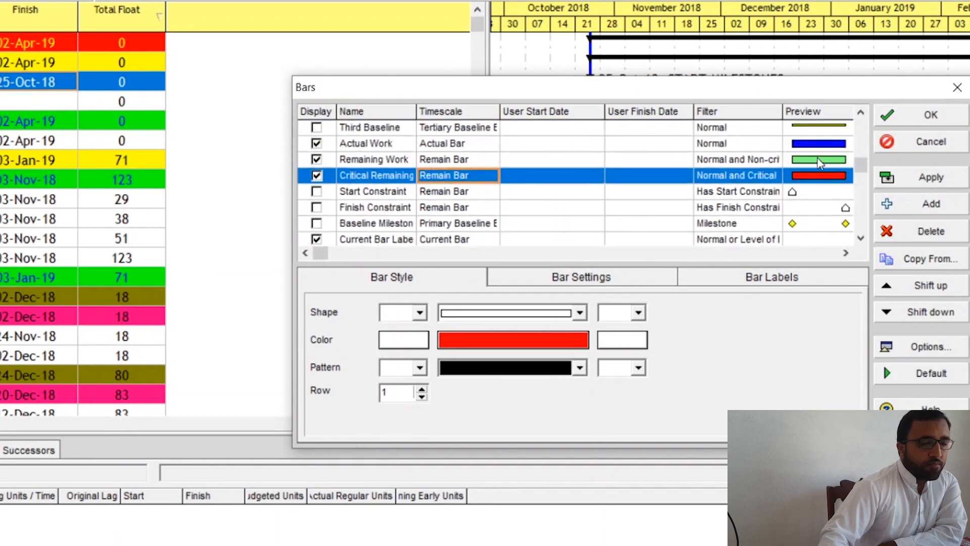
left_click(847, 145)
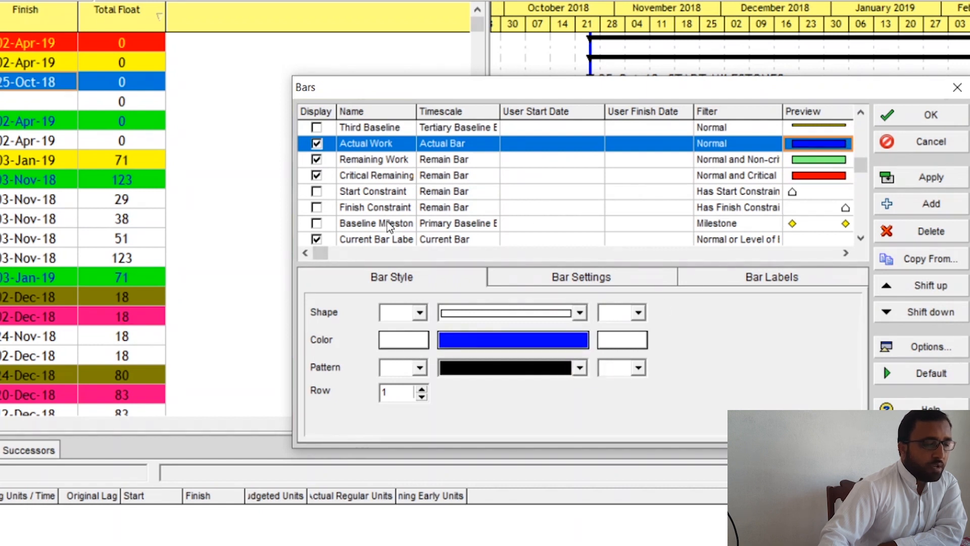
Change both the start and finish shapes of the Milestone bar to an upward-pointing triangle
left_click(860, 238)
left_click(860, 238)
left_click(861, 238)
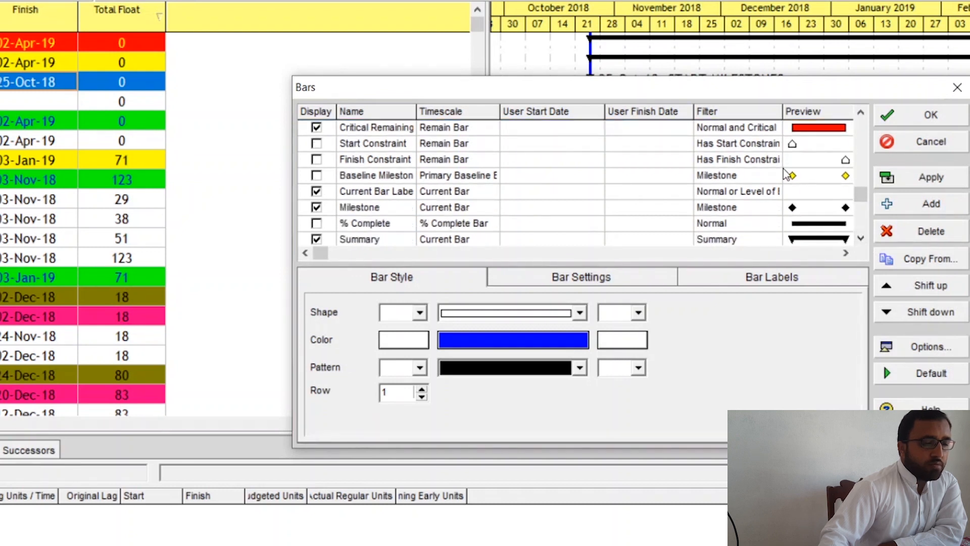
left_click(368, 195)
scroll(368, 197, "down", 1)
left_click(368, 197)
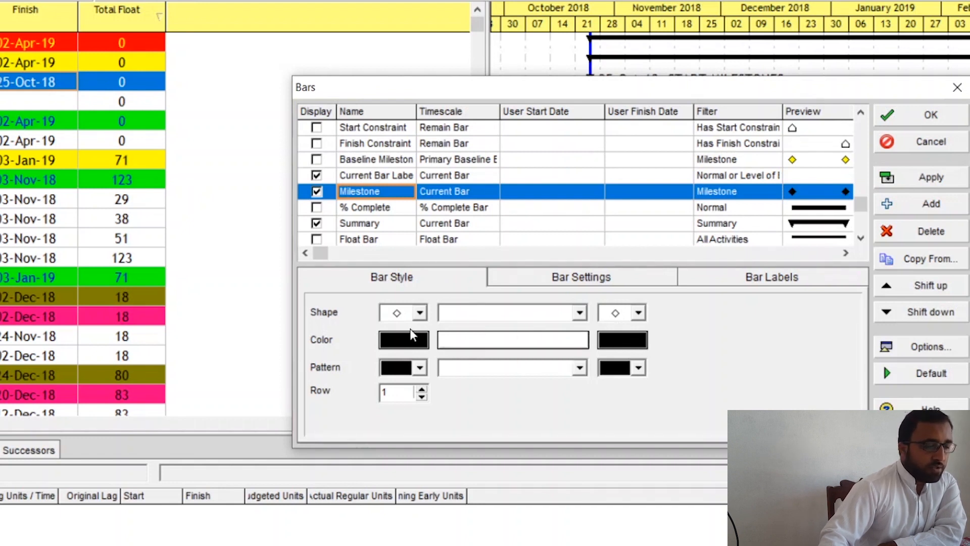
left_click(421, 313)
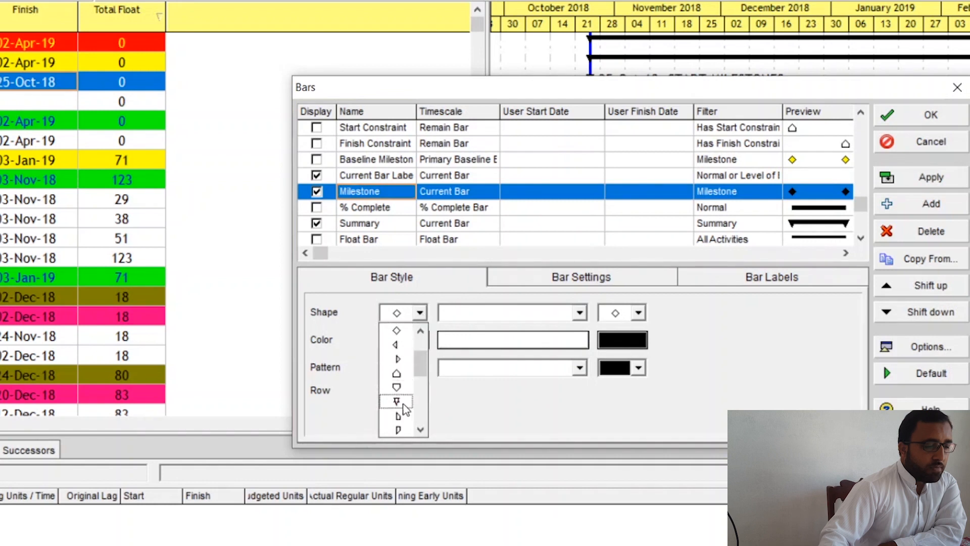
scroll(417, 410, "down", 1)
scroll(417, 409, "up", 1)
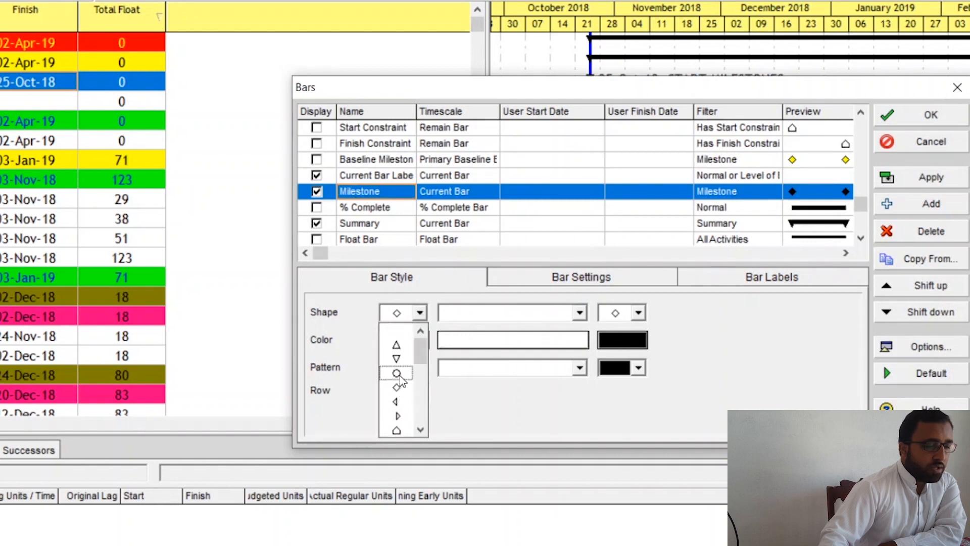
left_click(396, 345)
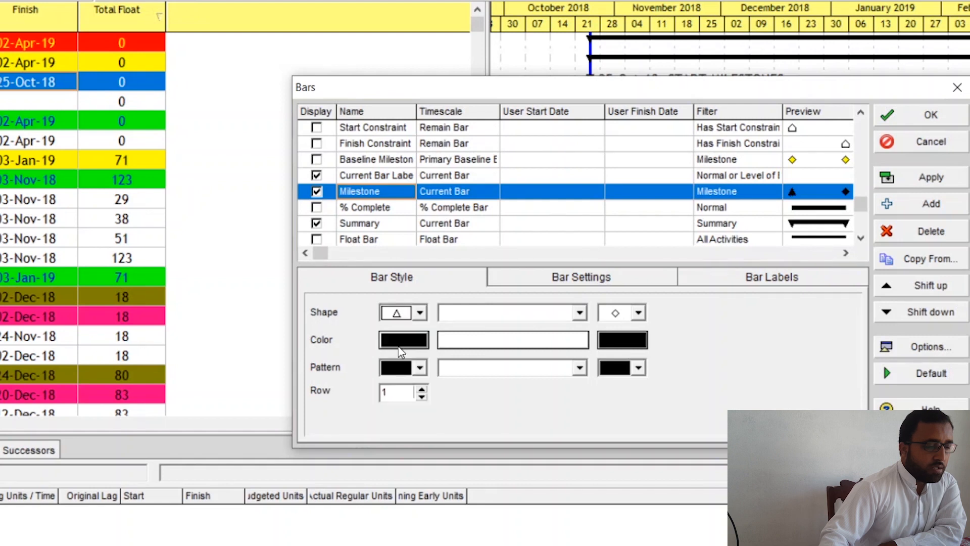
left_click(639, 313)
scroll(616, 350, "up", 2)
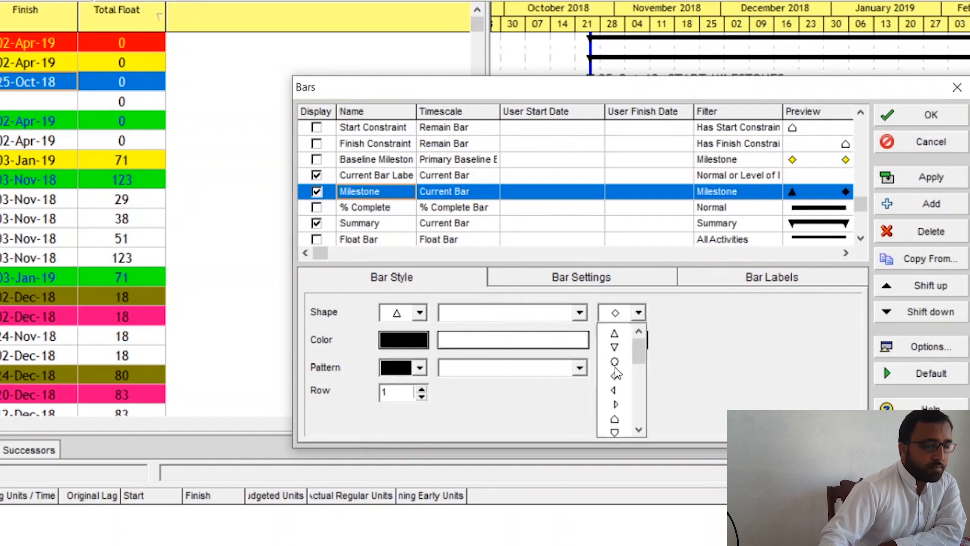
left_click(616, 347)
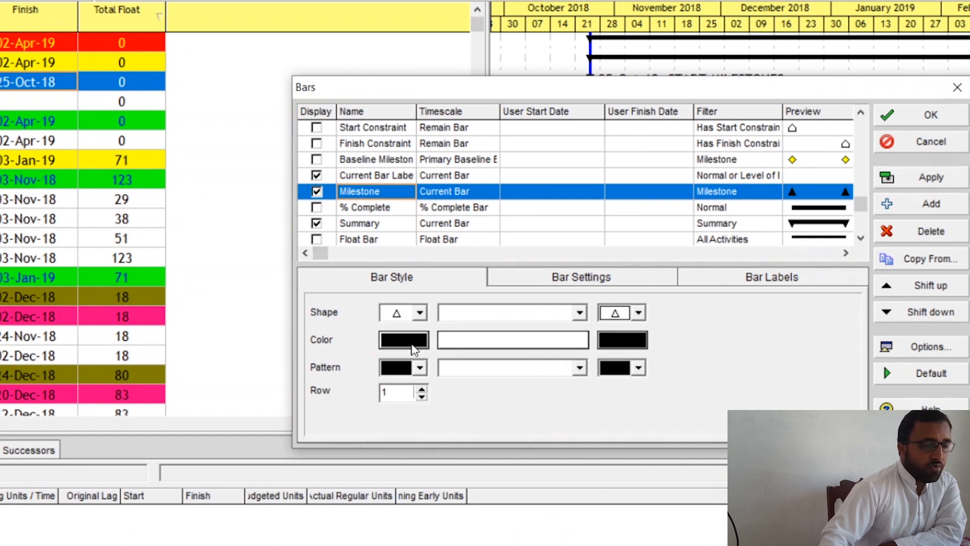
Review the colour and pattern choices for the Milestone bar's end symbols, keeping black and the solid pattern
left_click(413, 349)
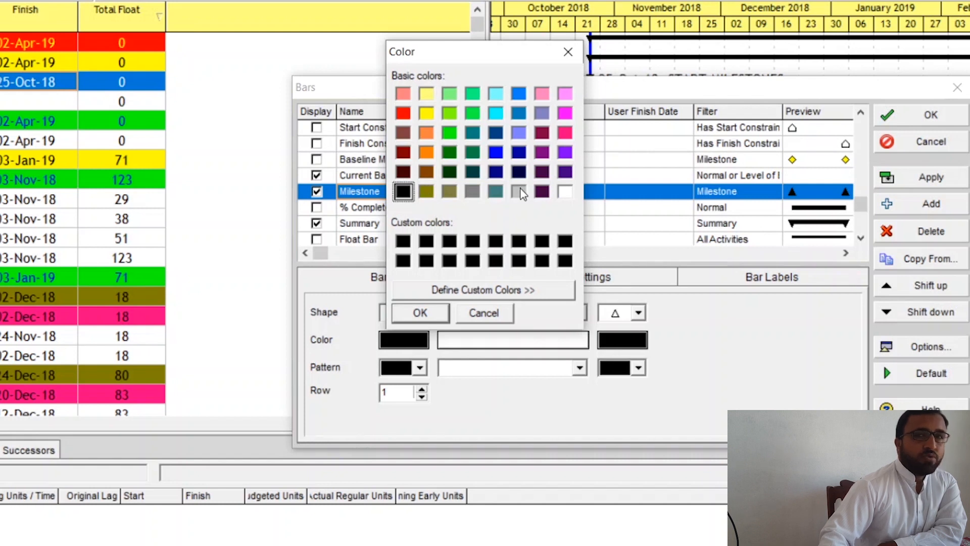
left_click(422, 317)
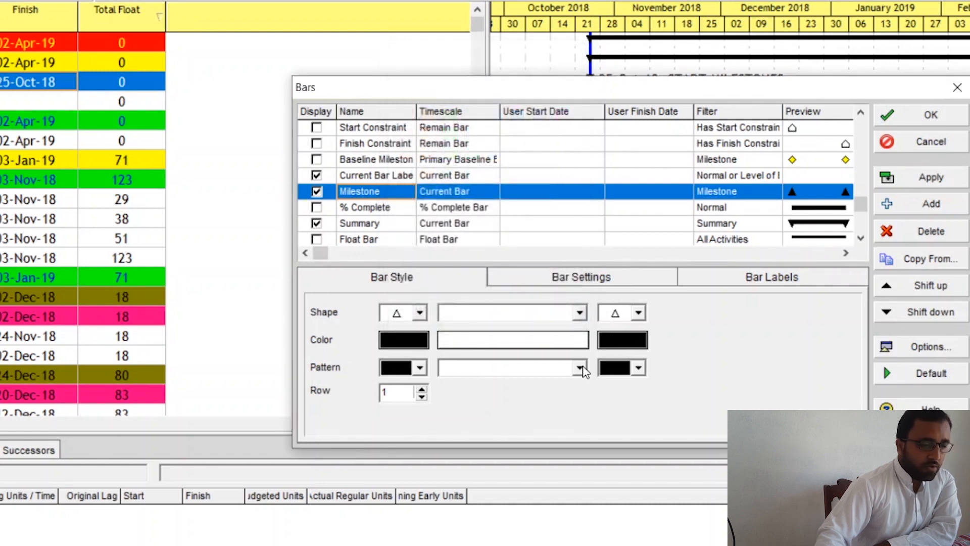
left_click(638, 368)
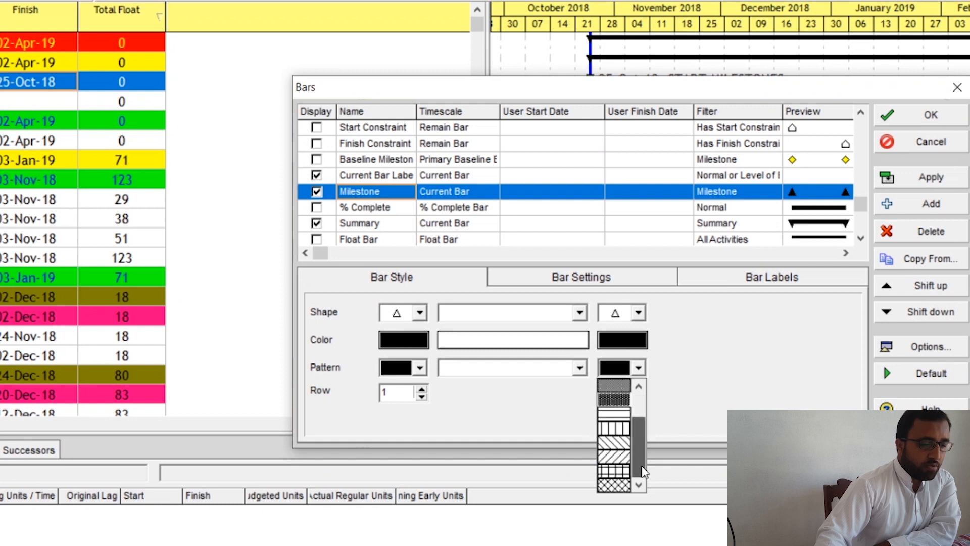
left_click(419, 369)
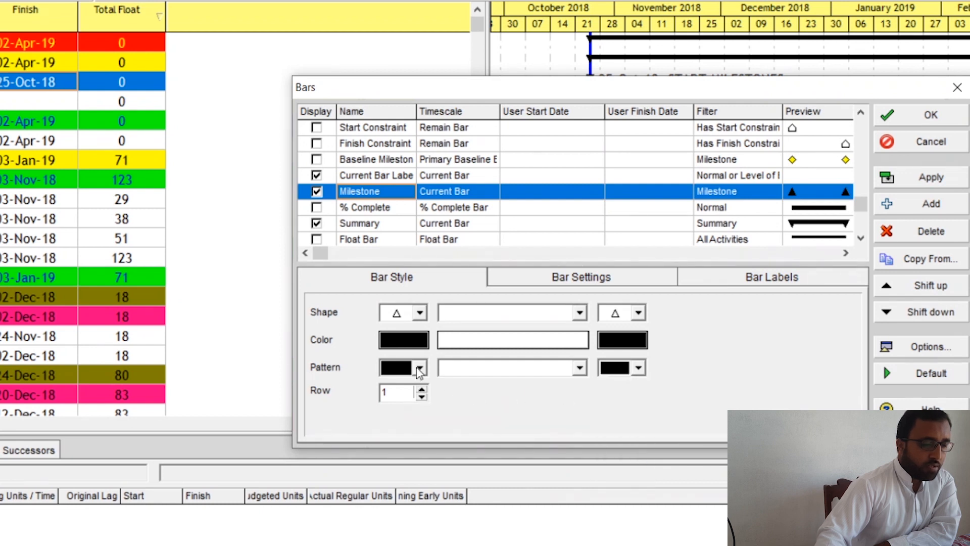
left_click(420, 369)
mouse_move(418, 418)
left_mouse_down()
mouse_move(423, 455)
mouse_move(424, 415)
left_mouse_up()
left_click(457, 400)
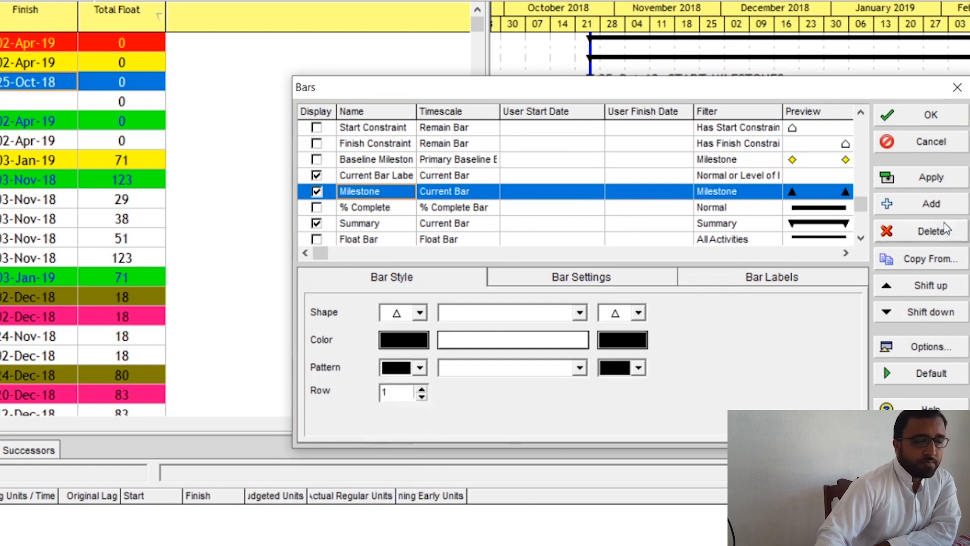
Check the Summary bar's style among the bar definitions and apply the bar settings to the Gantt chart
left_click(477, 226)
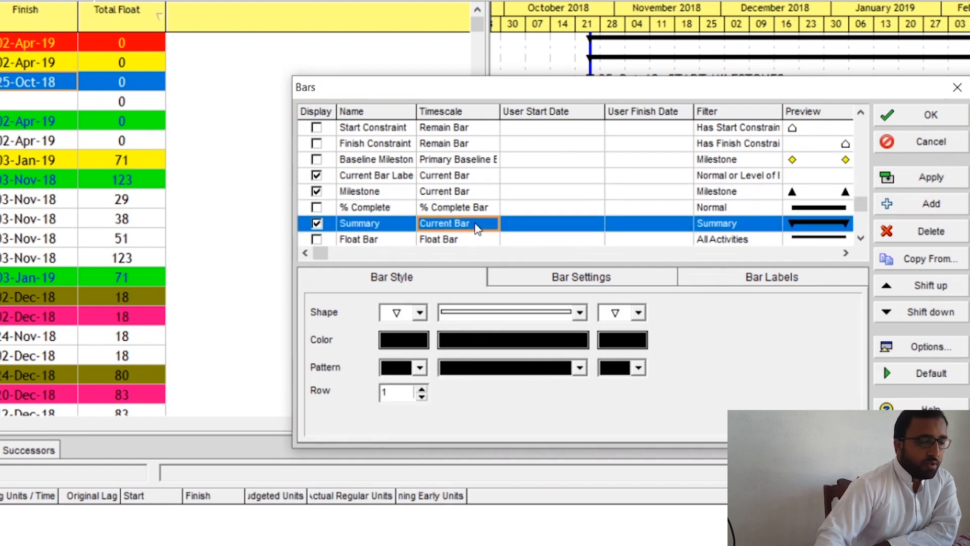
scroll(748, 227, "down", 1)
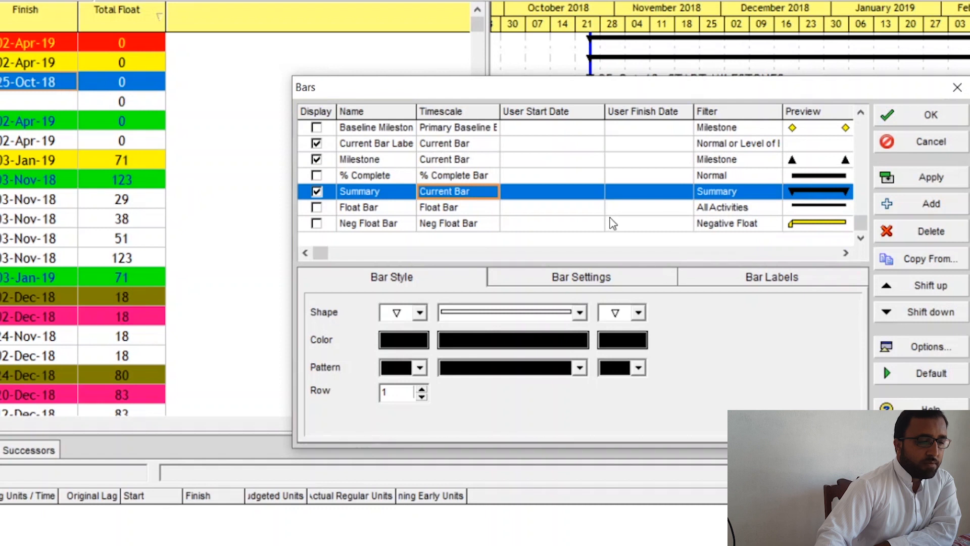
scroll(548, 222, "up", 5)
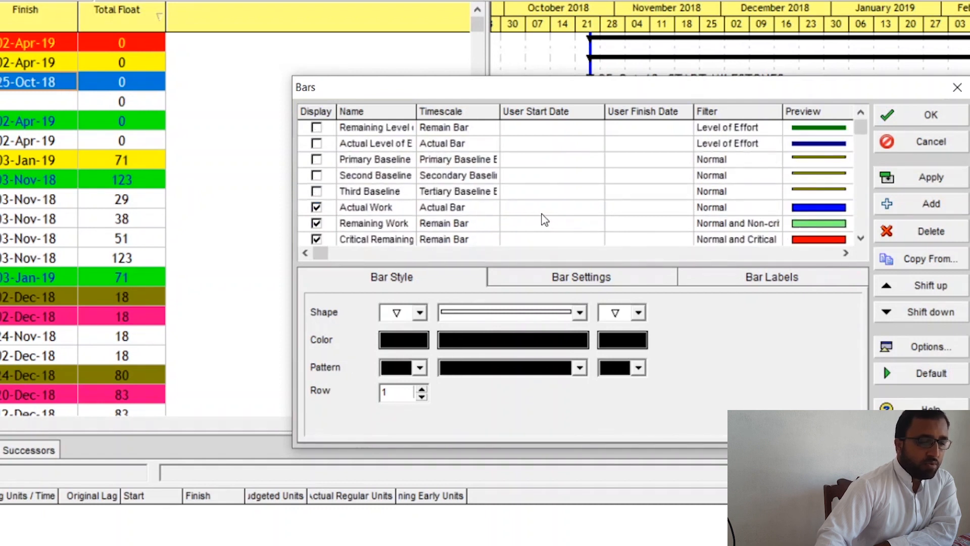
scroll(745, 196, "down", 4)
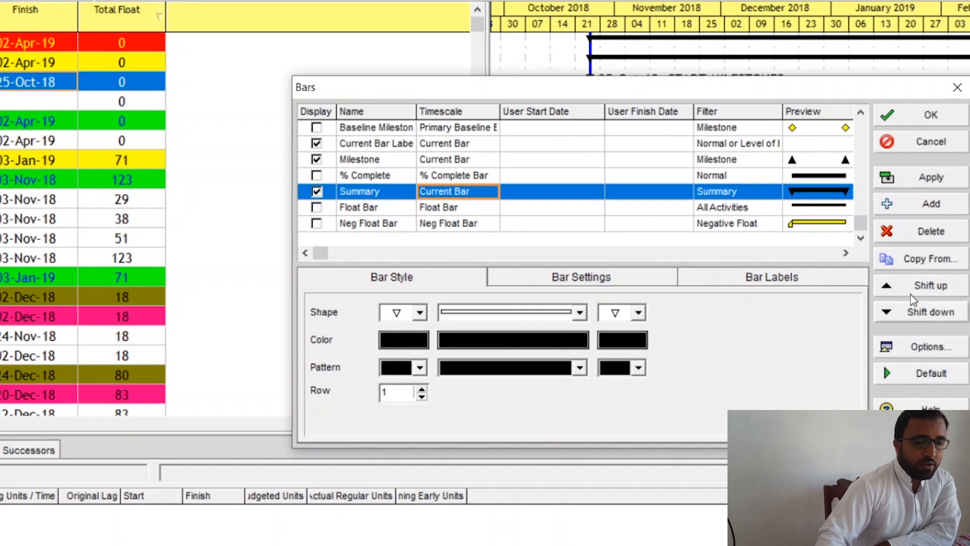
left_click(925, 178)
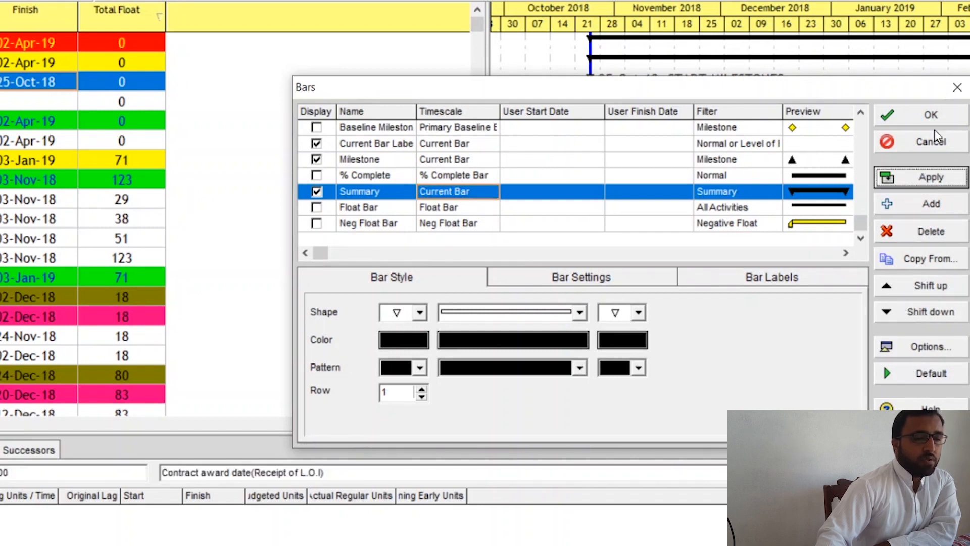
left_click(933, 116)
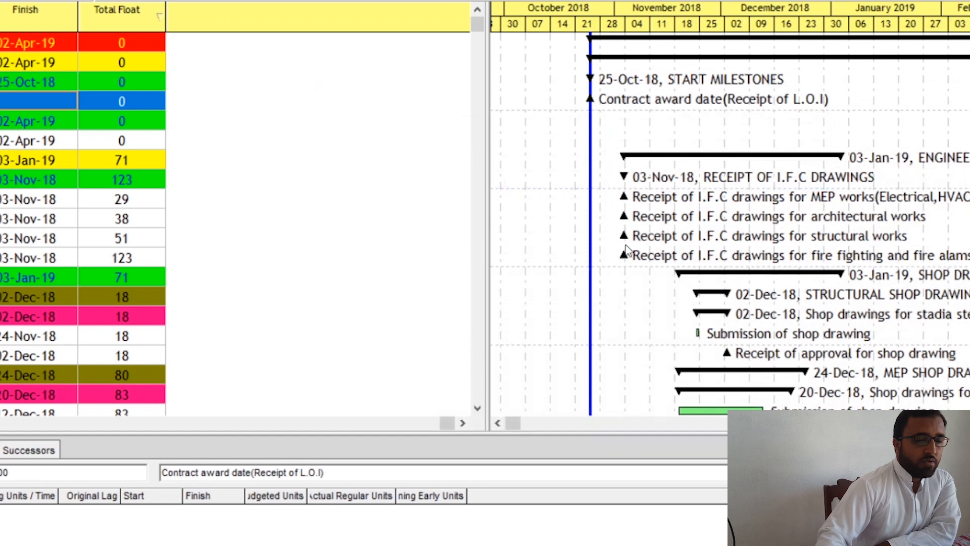
Widen the activity table to include the Start and Finish columns and bring the October 2018 project start into view in the Gantt chart
scroll(625, 231, "down", 1)
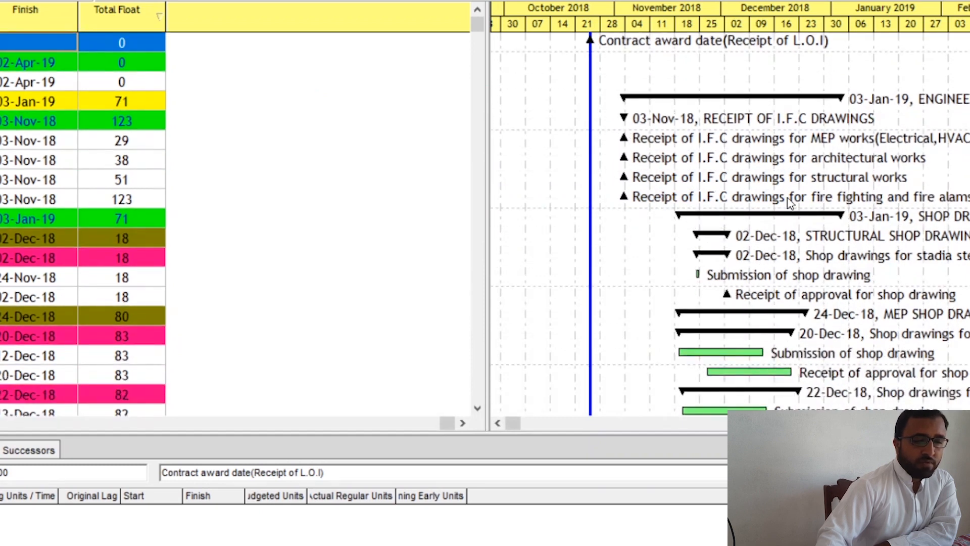
scroll(790, 202, "down", 5)
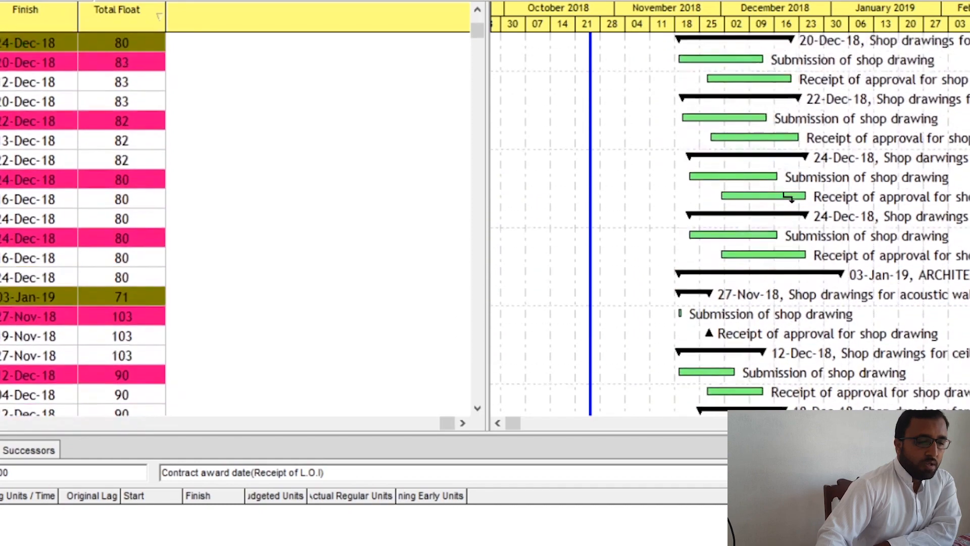
scroll(788, 196, "up", 7)
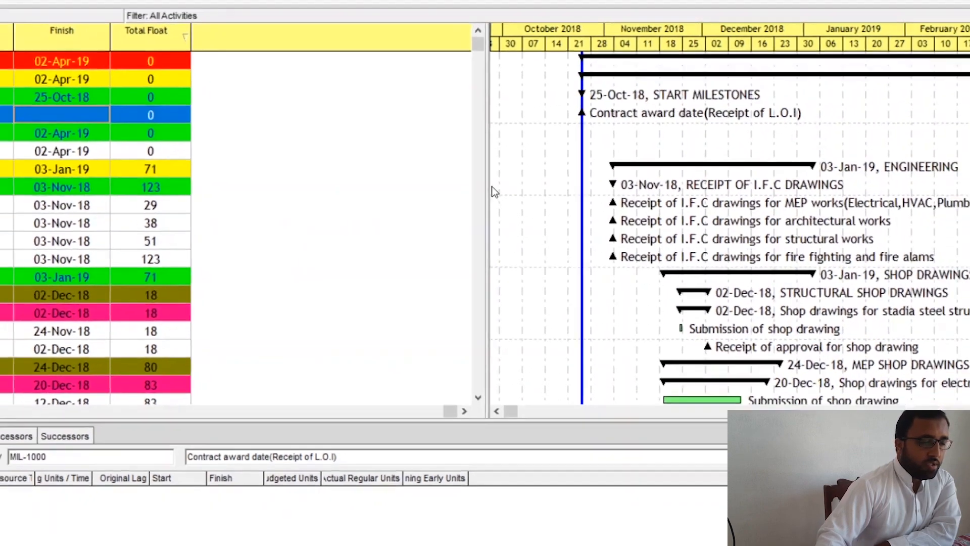
left_click_drag(357, 410, 0, 411)
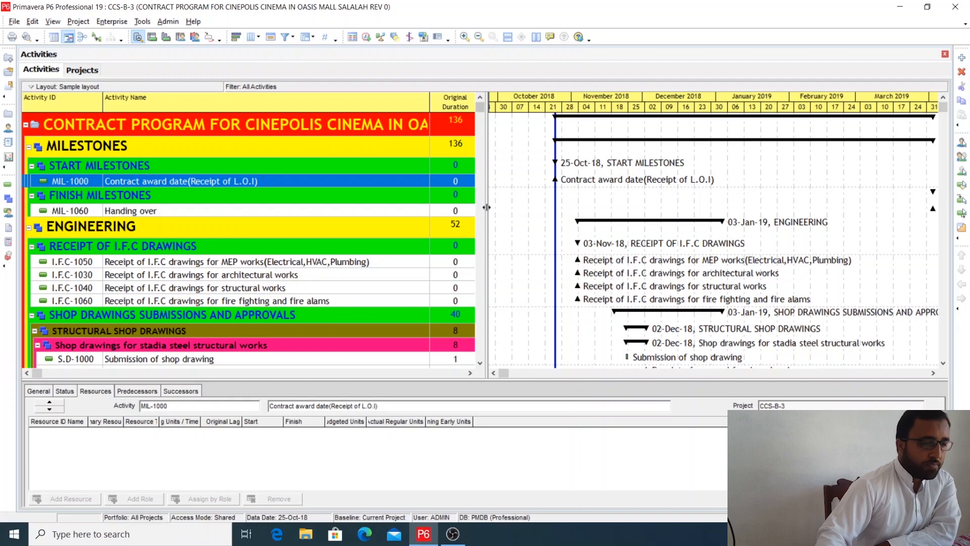
left_click_drag(617, 208, 617, 210)
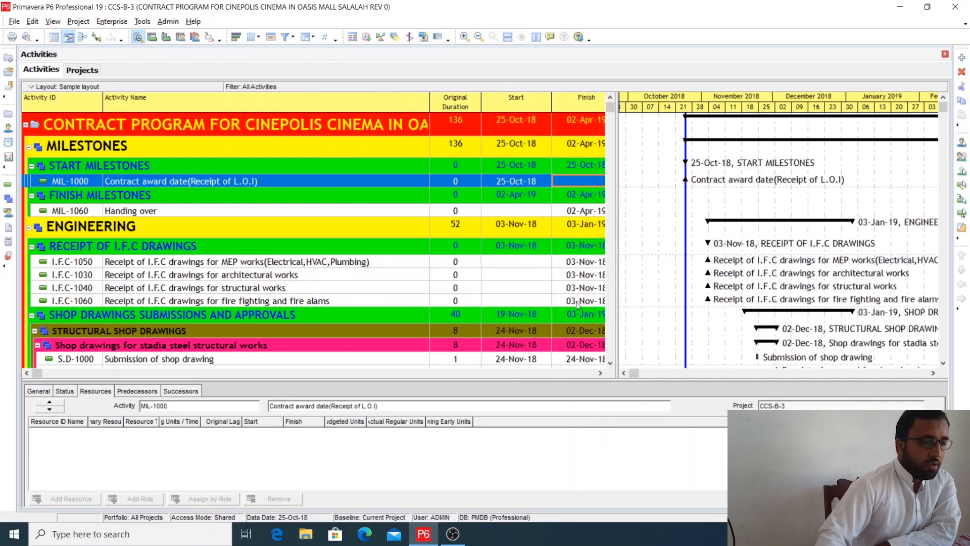
left_click(623, 373)
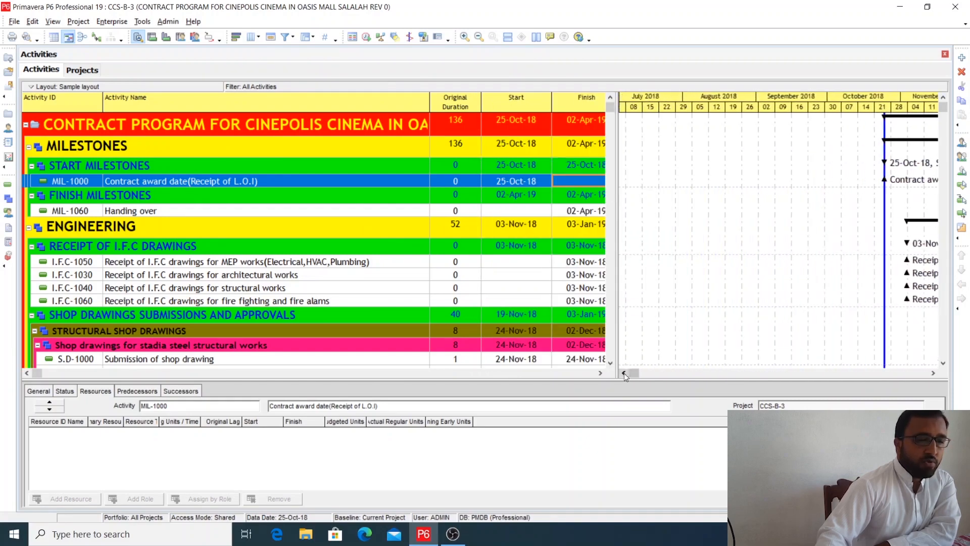
left_click(934, 373)
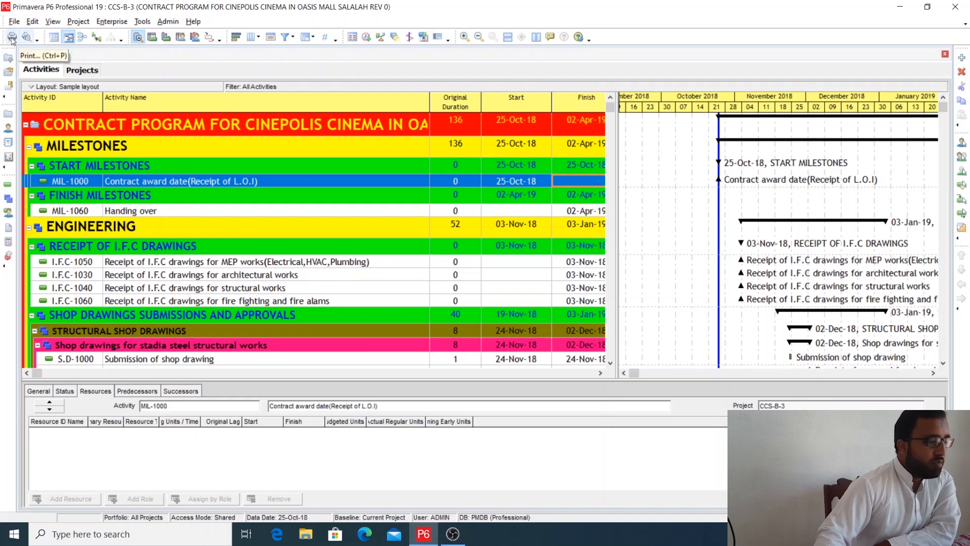
Open the print preview of the layout and set its paper size to A3
left_click(30, 40)
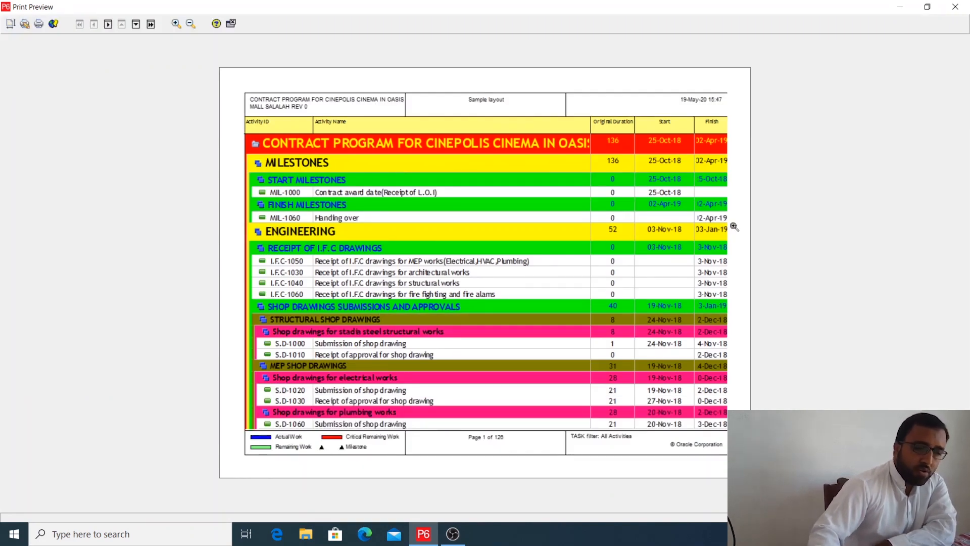
left_click(10, 25)
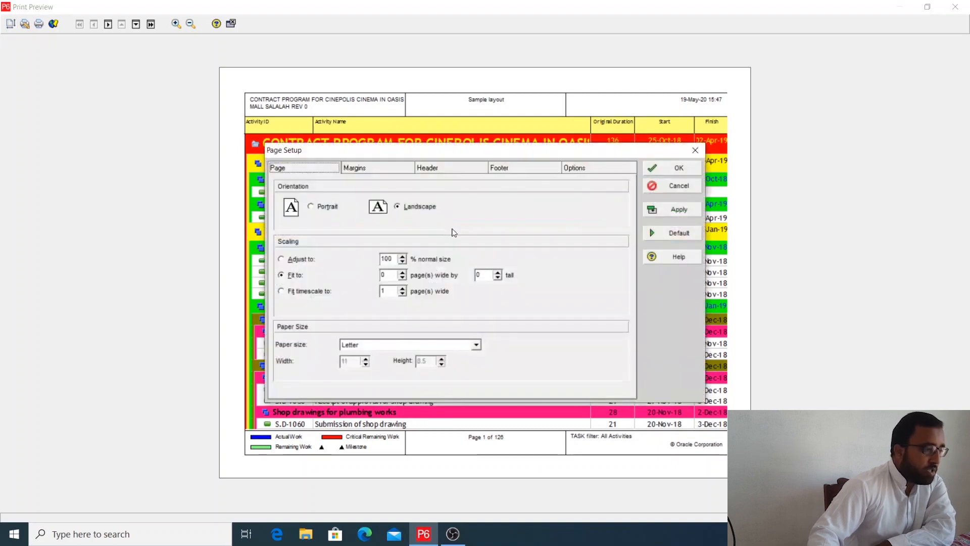
left_click_drag(543, 150, 524, 116)
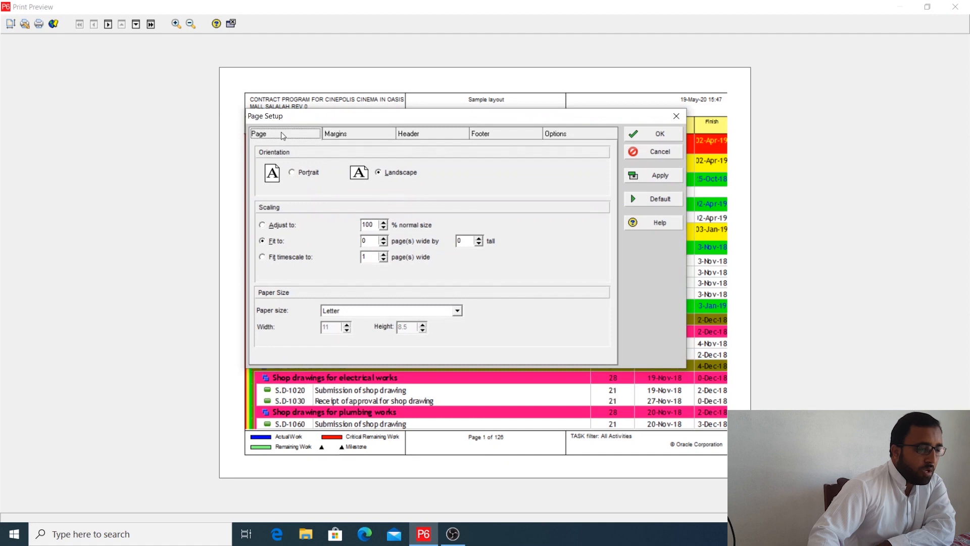
left_click(396, 310)
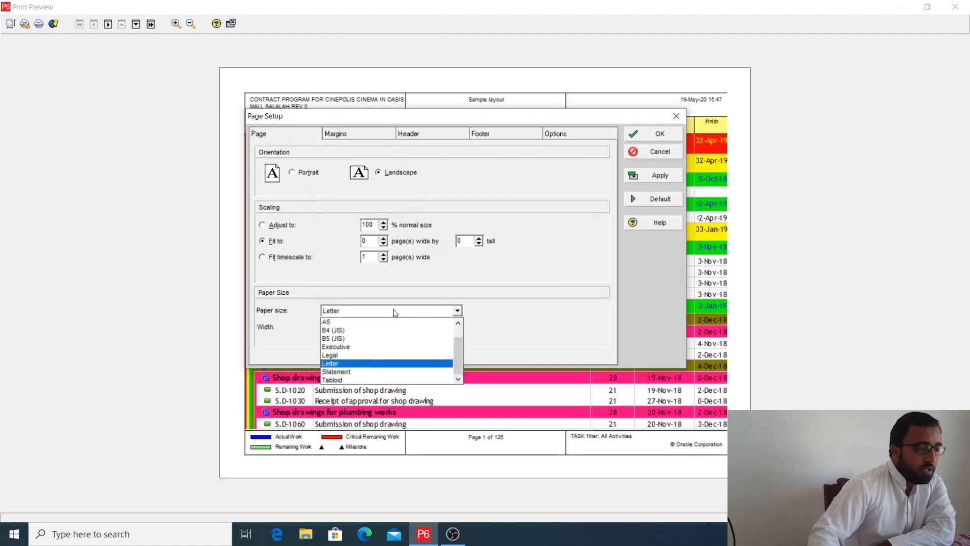
scroll(372, 361, "up", 1)
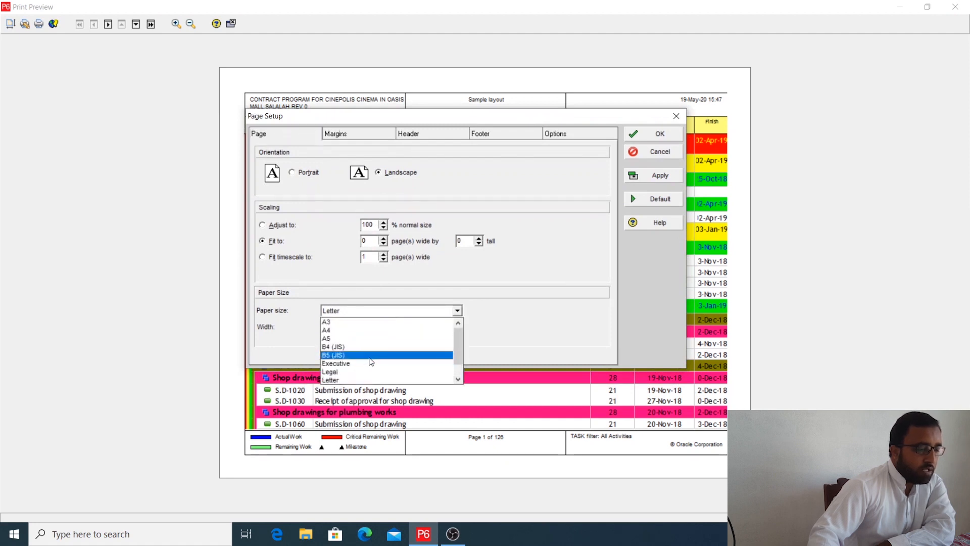
left_click(335, 318)
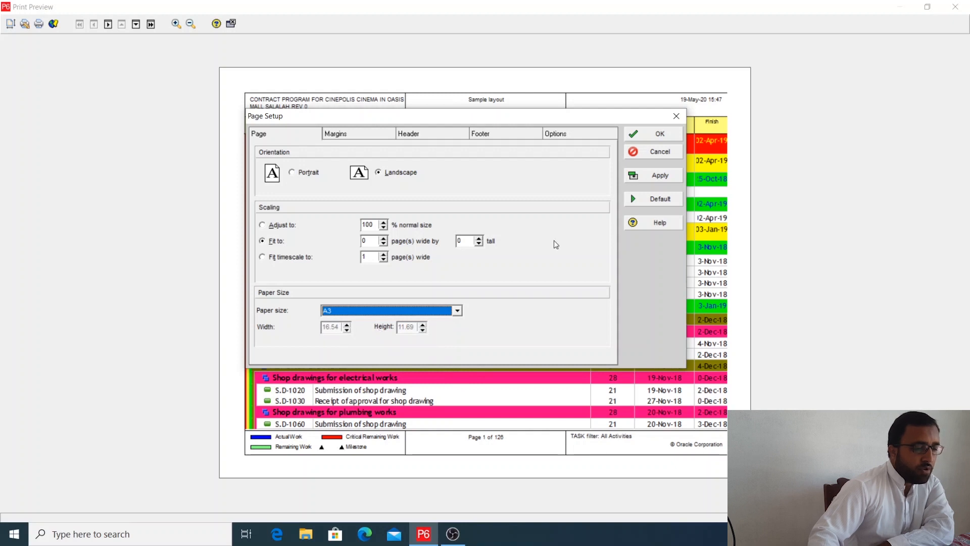
left_click(664, 178)
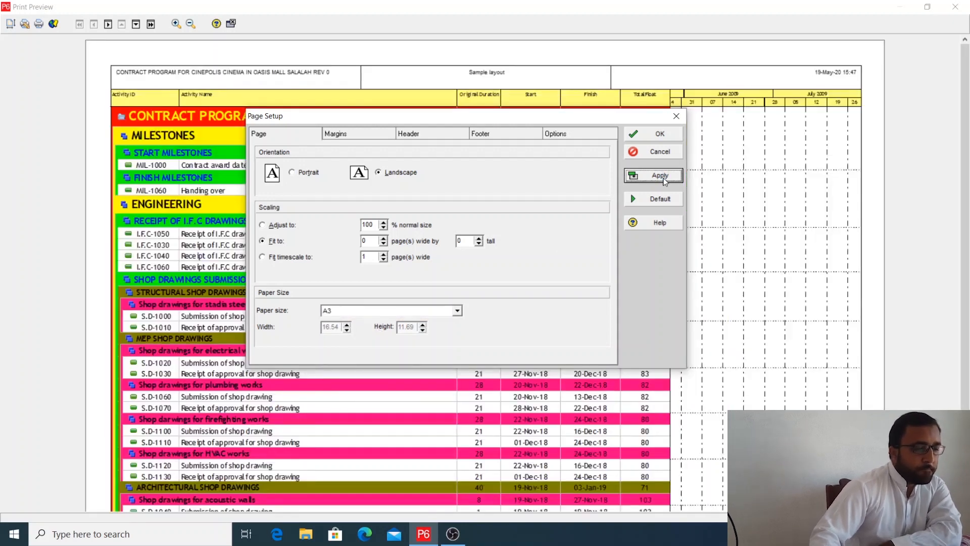
Set the printed timescale to start at PS - Earliest Project Start and finish at PF - Latest Project Finish
left_click(283, 137)
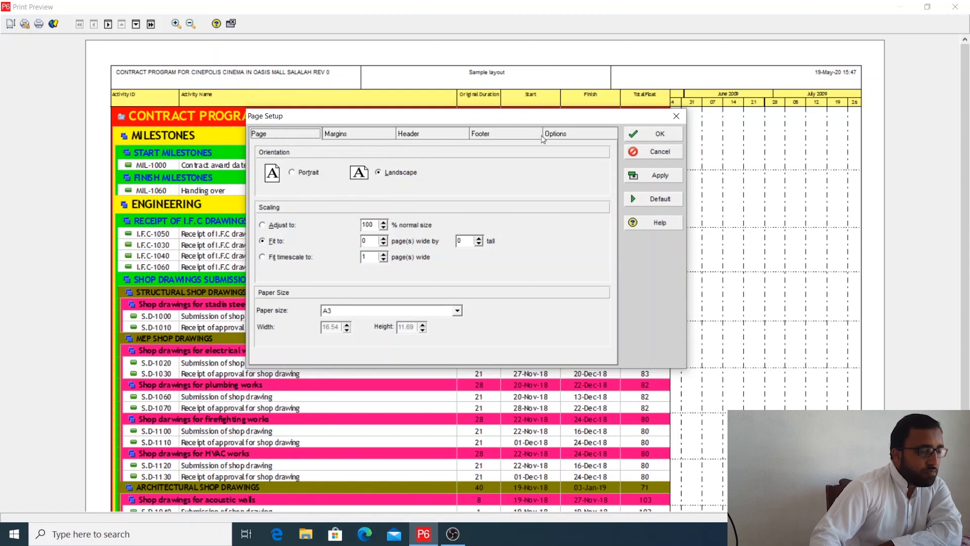
left_click(581, 136)
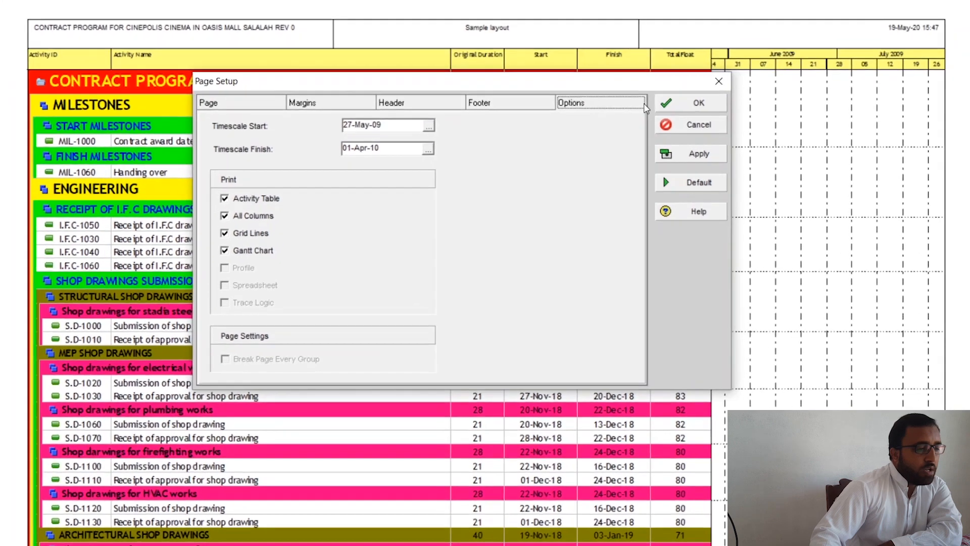
left_click_drag(616, 122, 436, 118)
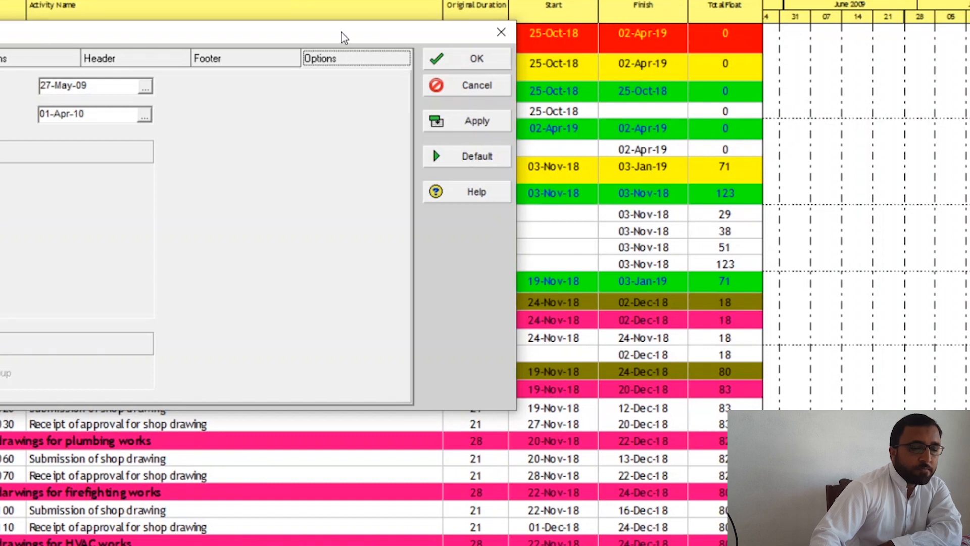
left_click_drag(344, 36, 518, 36)
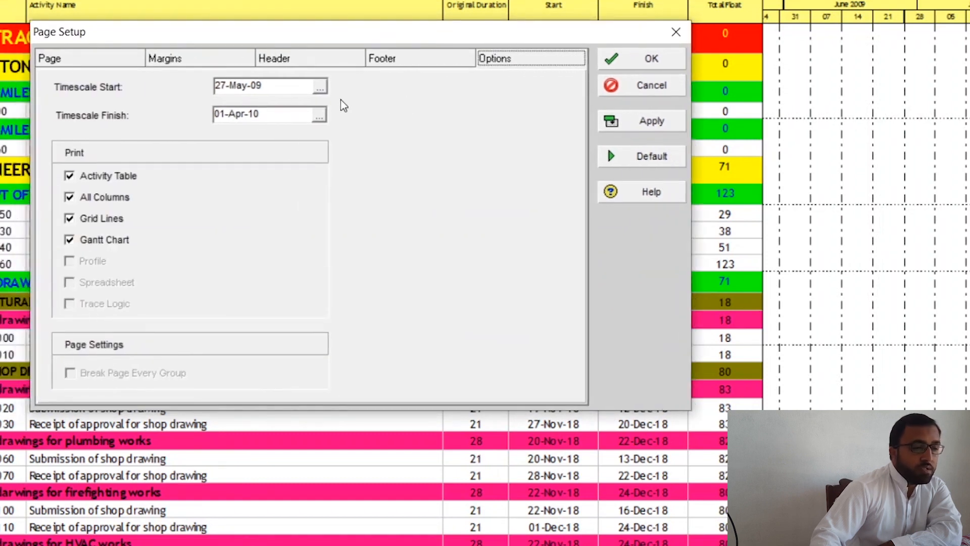
left_click(320, 89)
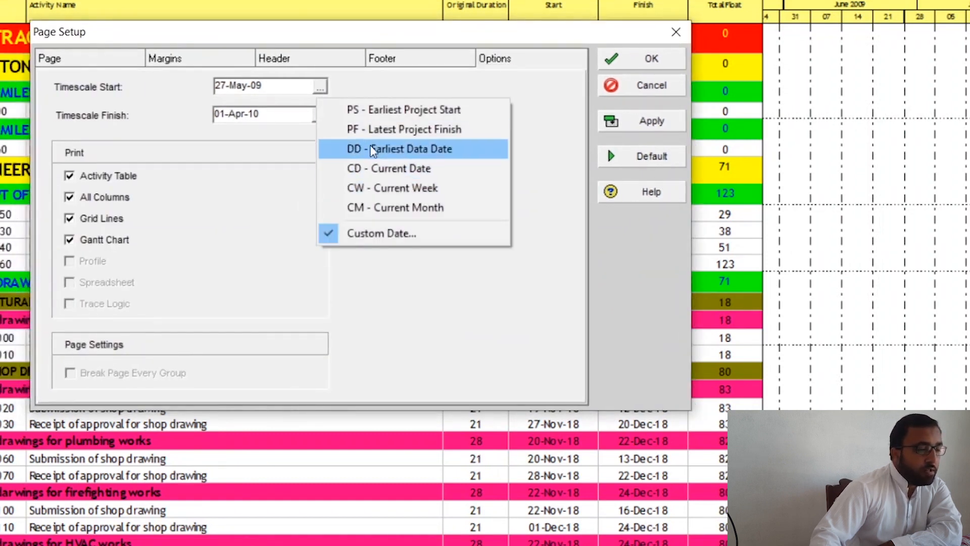
left_click(378, 110)
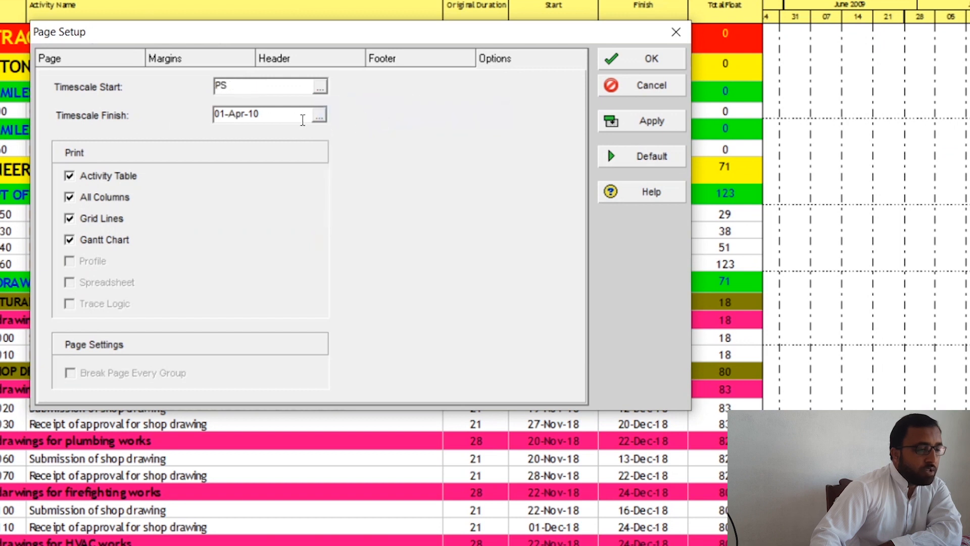
left_click(320, 115)
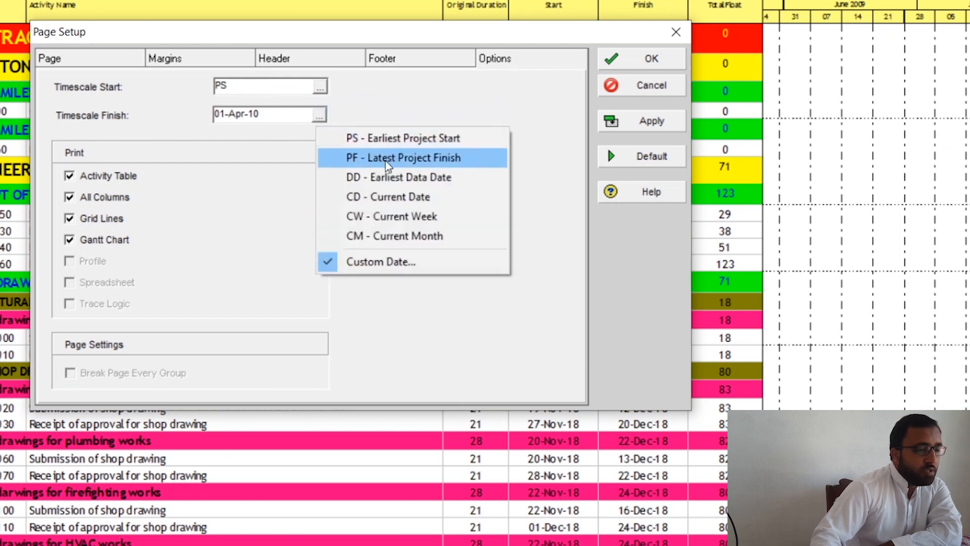
left_click(386, 158)
left_click(661, 130)
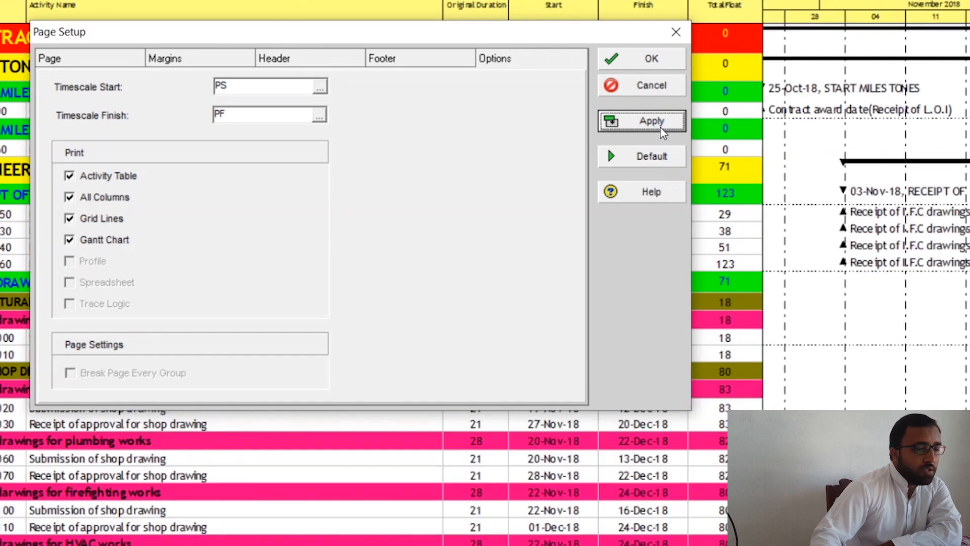
left_click(656, 59)
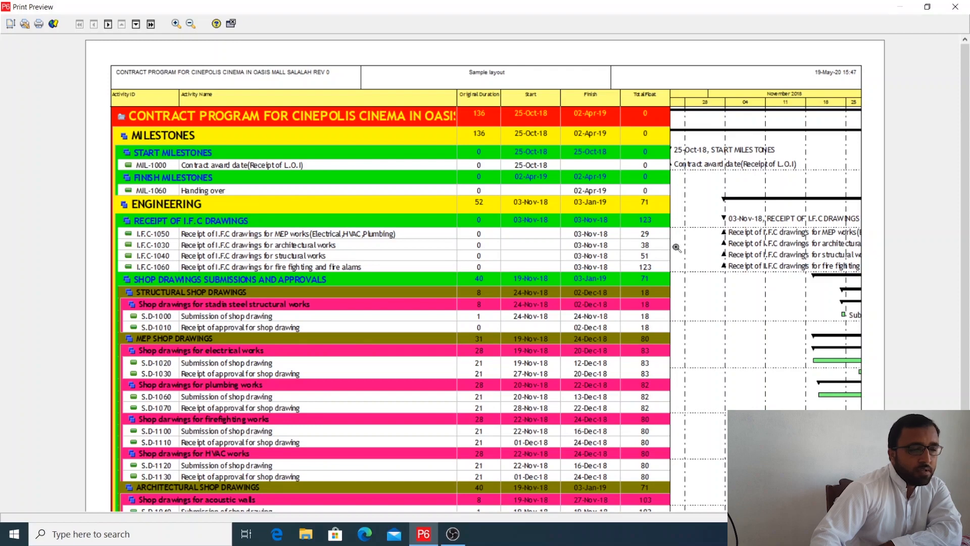
Close the print preview after checking its pages and widen the activity table to include the Total Float column
scroll(798, 311, "down", 3)
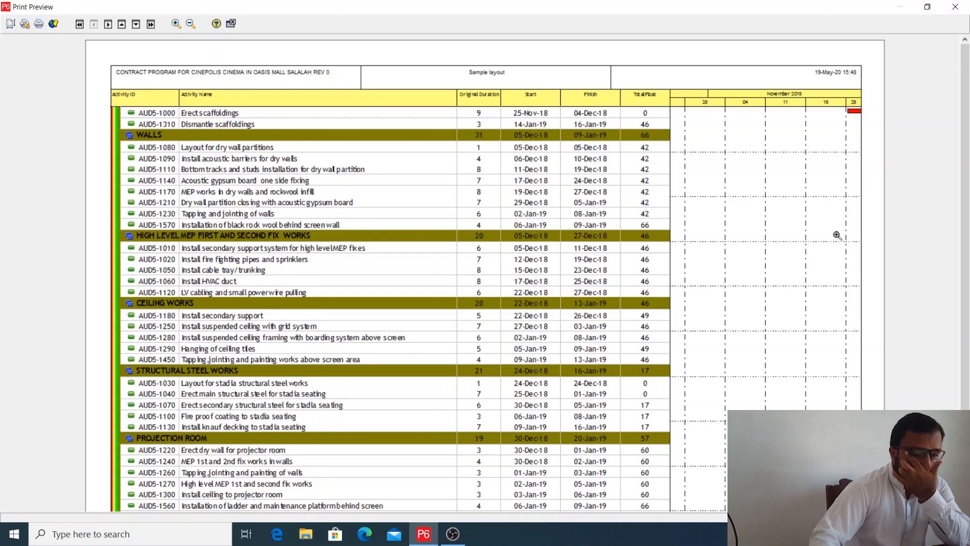
scroll(821, 258, "up", 3)
scroll(778, 265, "down", 1)
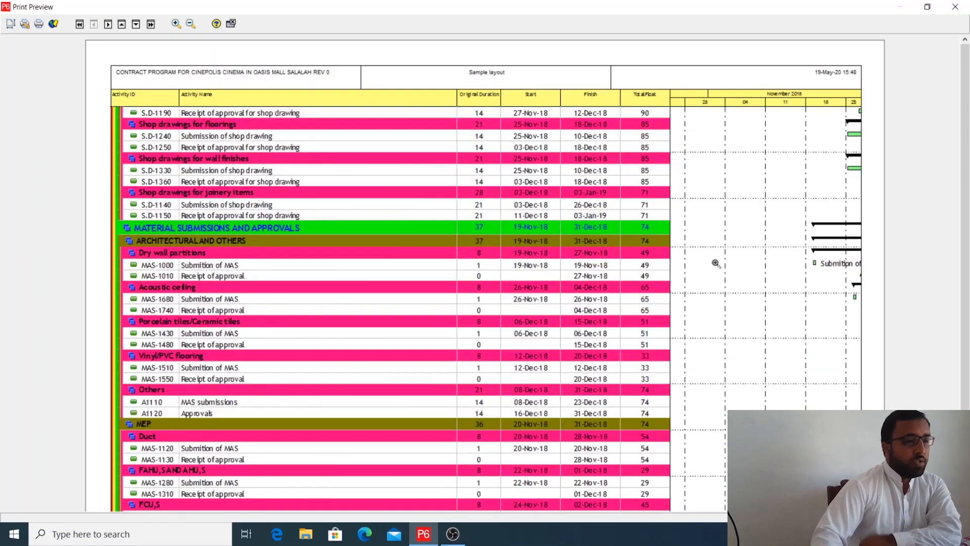
scroll(716, 263, "up", 1)
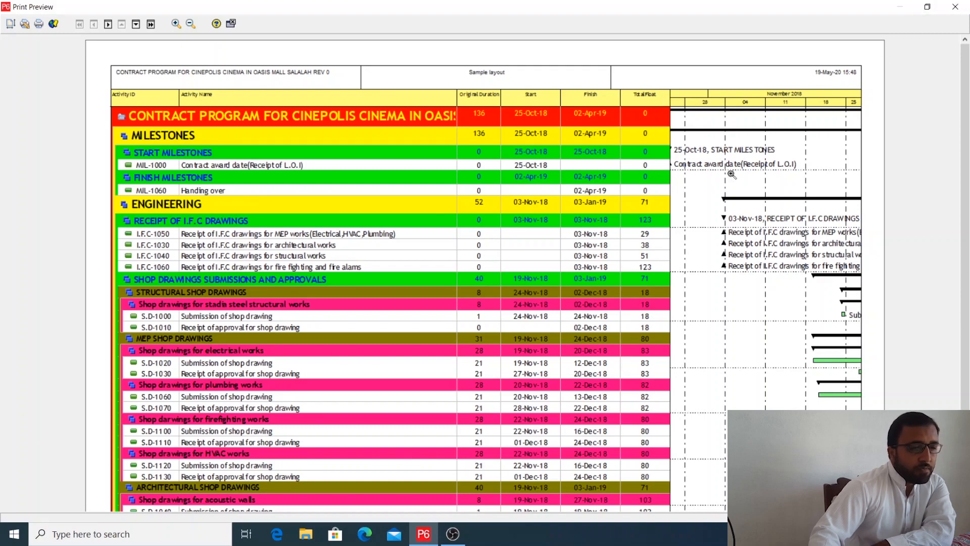
left_click(955, 7)
left_click(955, 7)
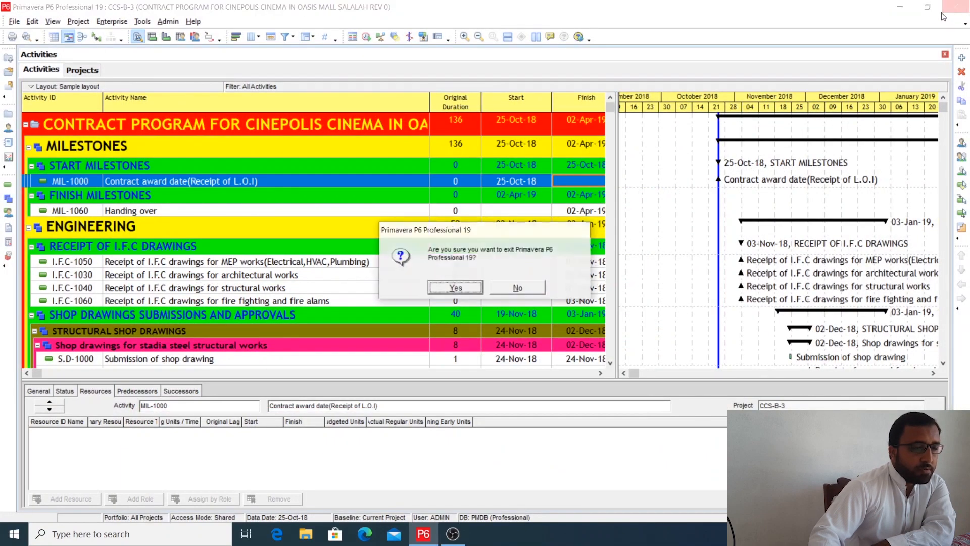
left_click(518, 287)
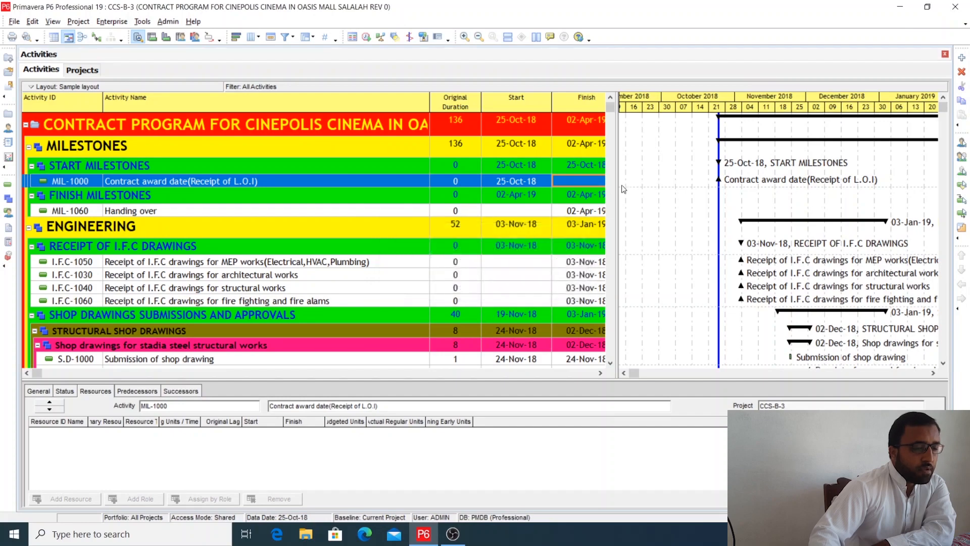
left_click_drag(618, 189, 717, 191)
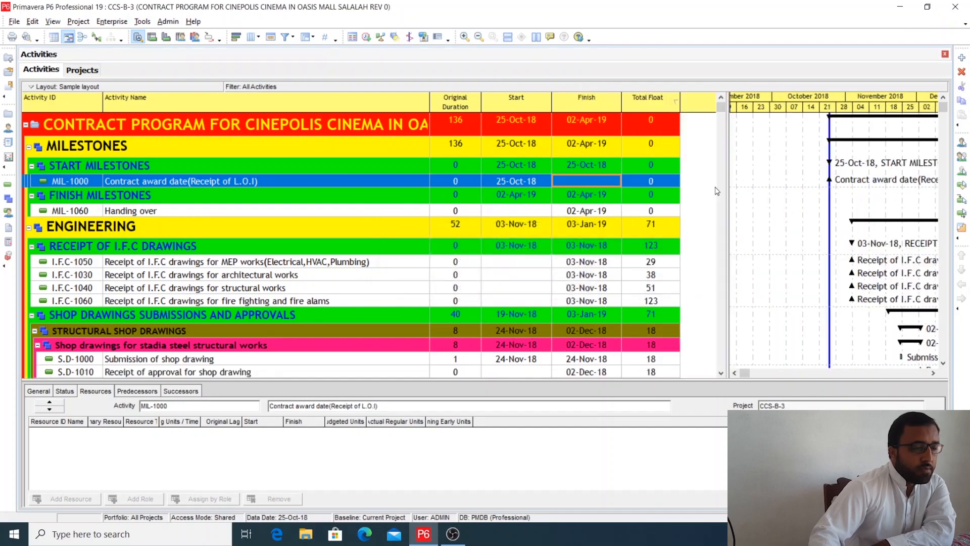
Narrow the activity table's Start, Finish, Total Float and Activity Name columns to make more room for the Gantt chart
double_click(482, 103)
left_click_drag(500, 103, 471, 105)
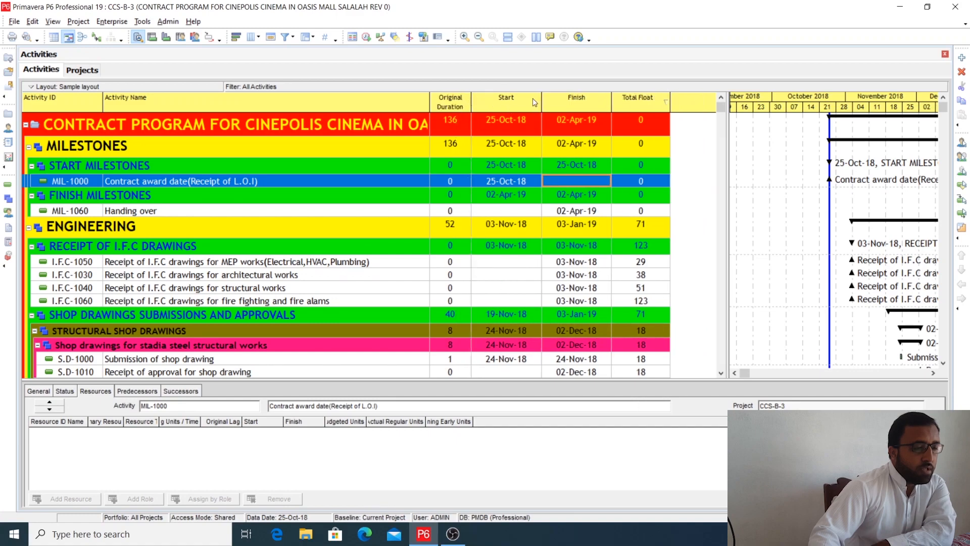
left_click_drag(540, 98, 521, 99)
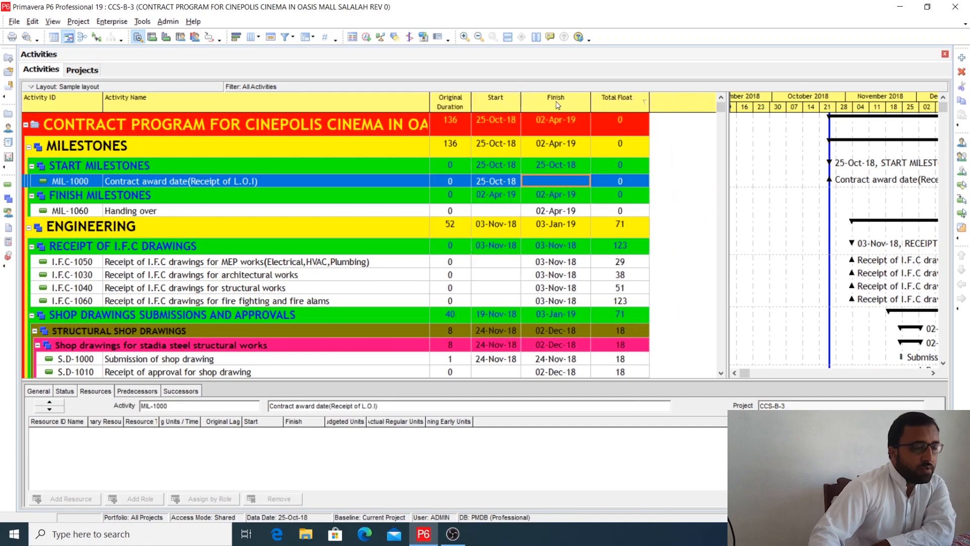
left_click_drag(590, 103, 611, 101)
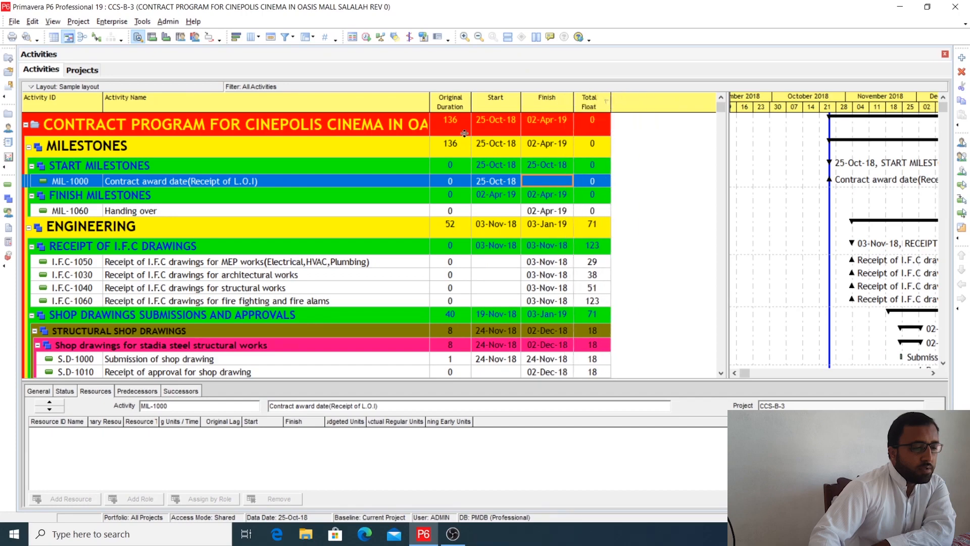
left_click_drag(429, 98, 397, 99)
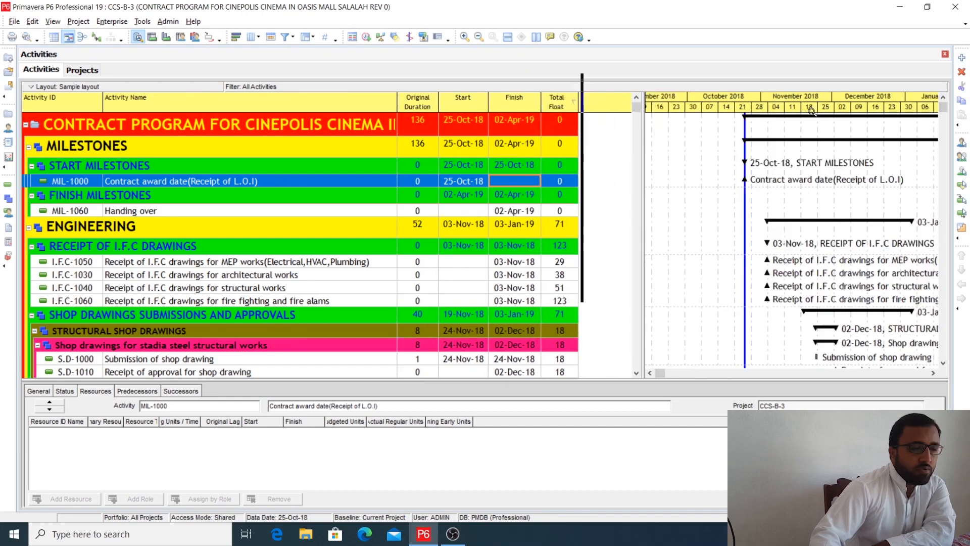
Set the Gantt chart timescale's date interval to Year/Month and apply it
right_click(809, 110)
left_click(845, 157)
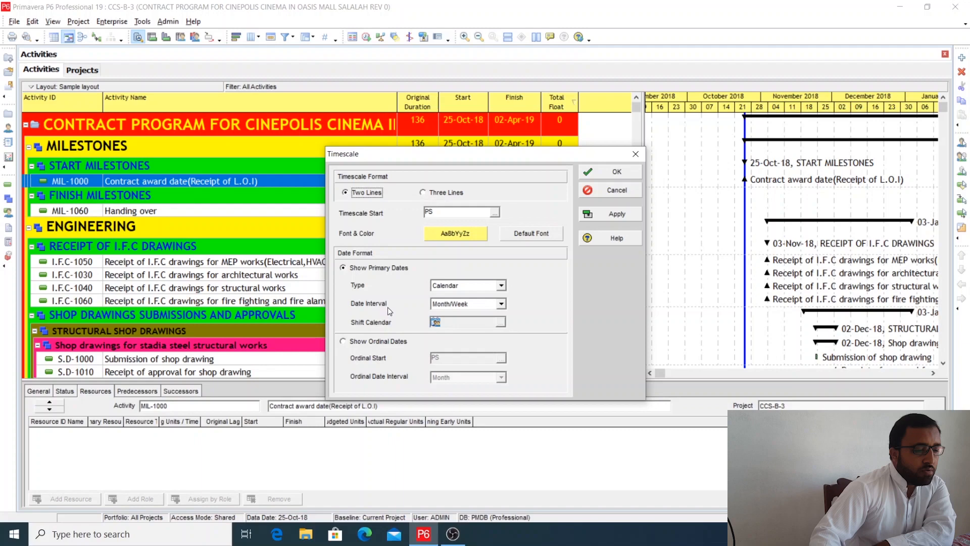
left_click(474, 304)
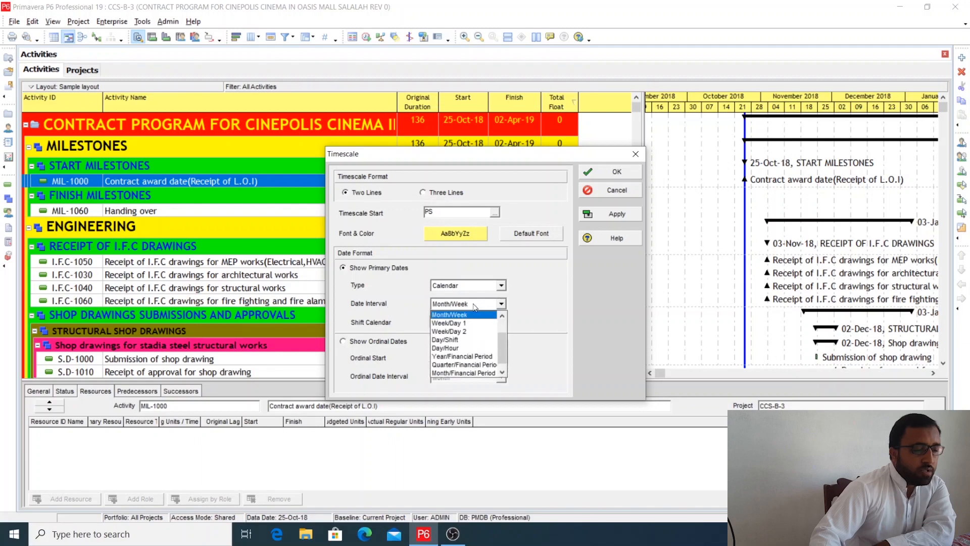
scroll(456, 333, "up", 1)
left_click(453, 323)
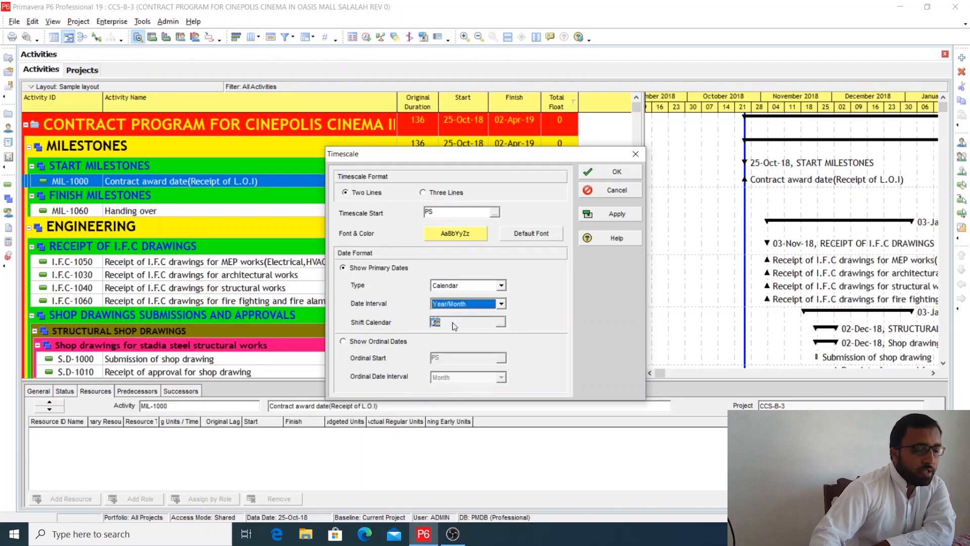
left_click(618, 215)
left_click(617, 171)
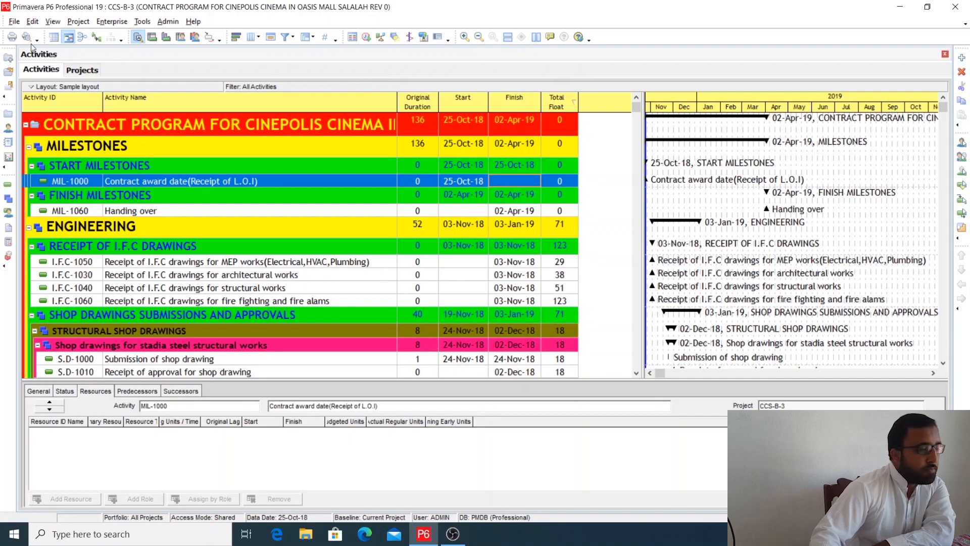
Review the available date intervals in the timescale settings and keep Year/Month selected
right_click(761, 134)
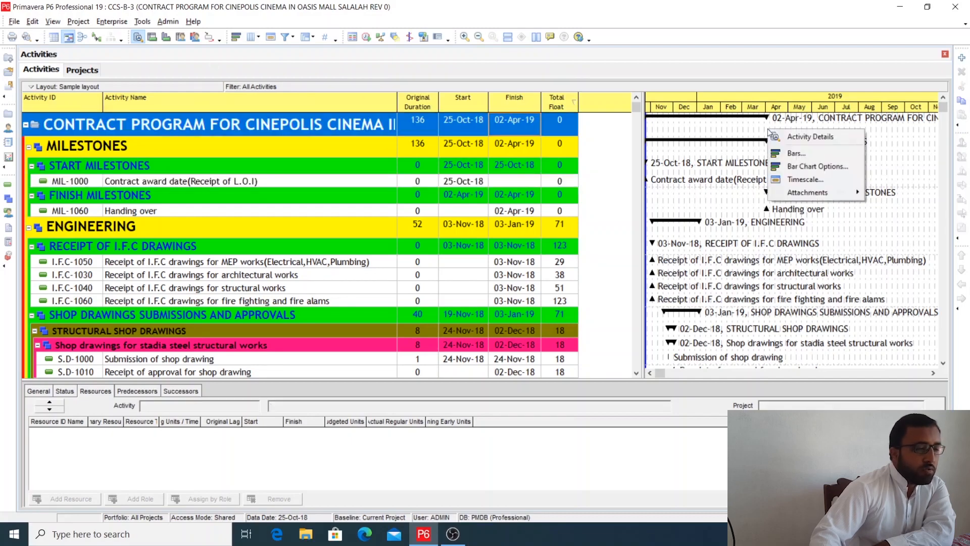
left_click(803, 180)
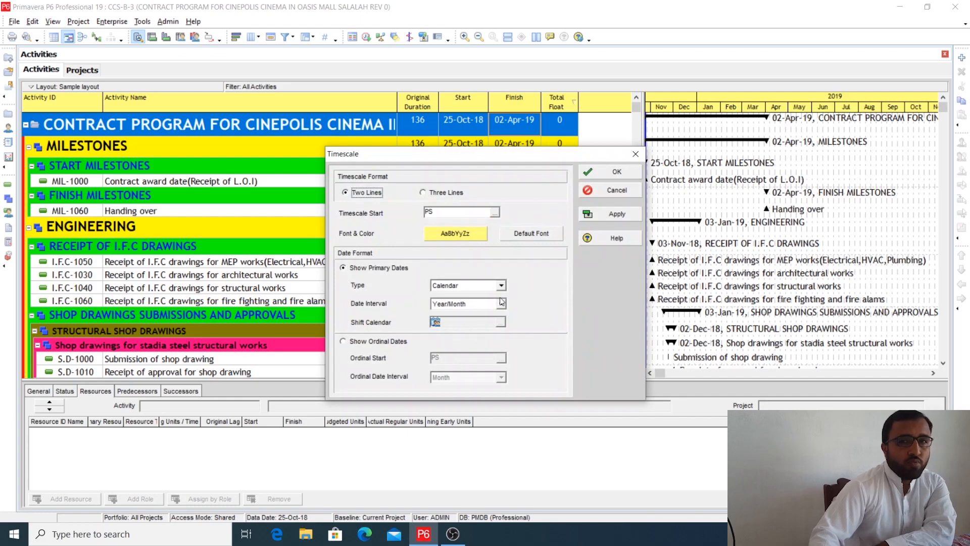
left_click(474, 305)
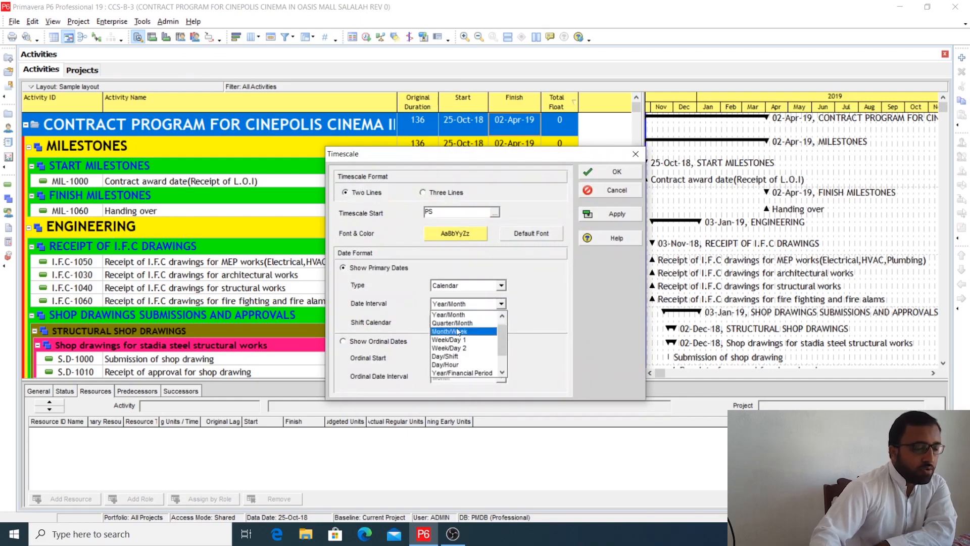
scroll(456, 334, "up", 1)
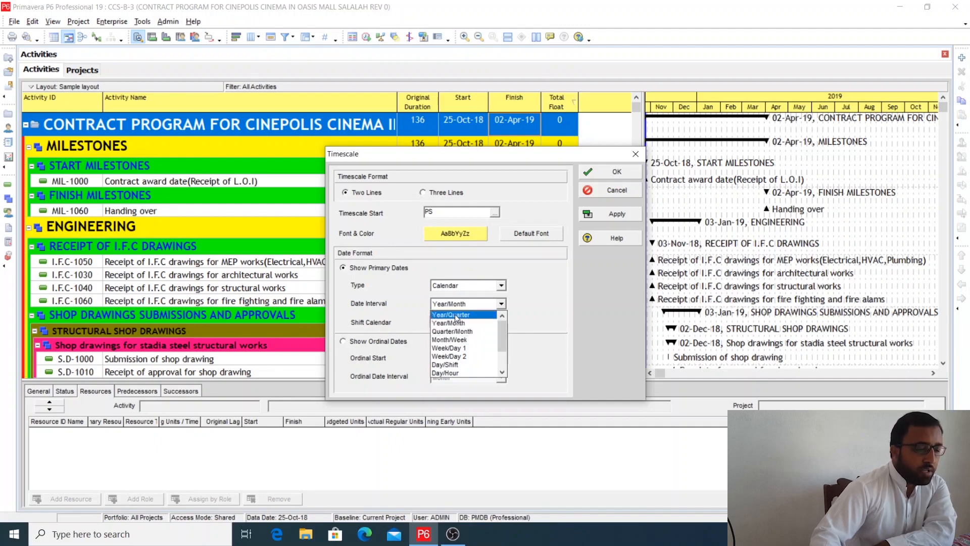
left_click(454, 323)
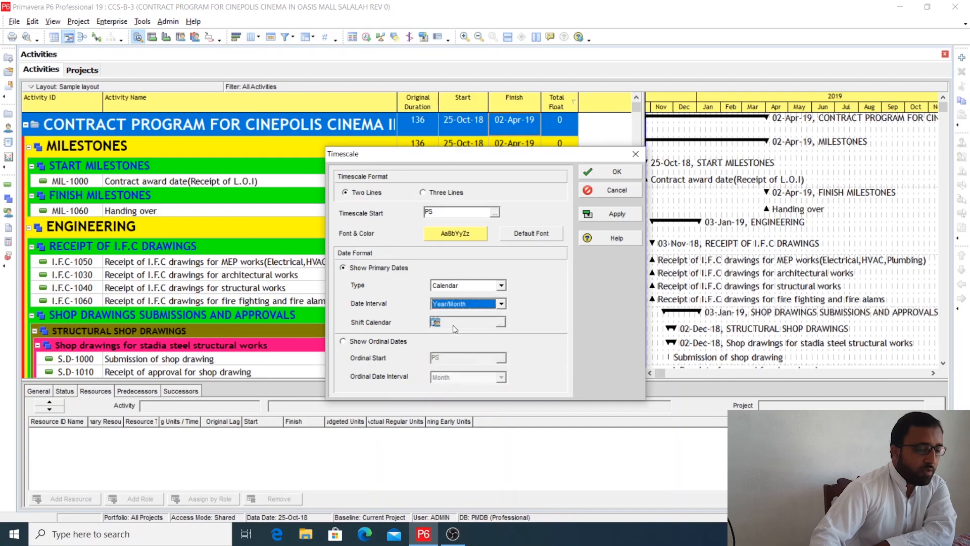
left_click(614, 214)
left_click(617, 172)
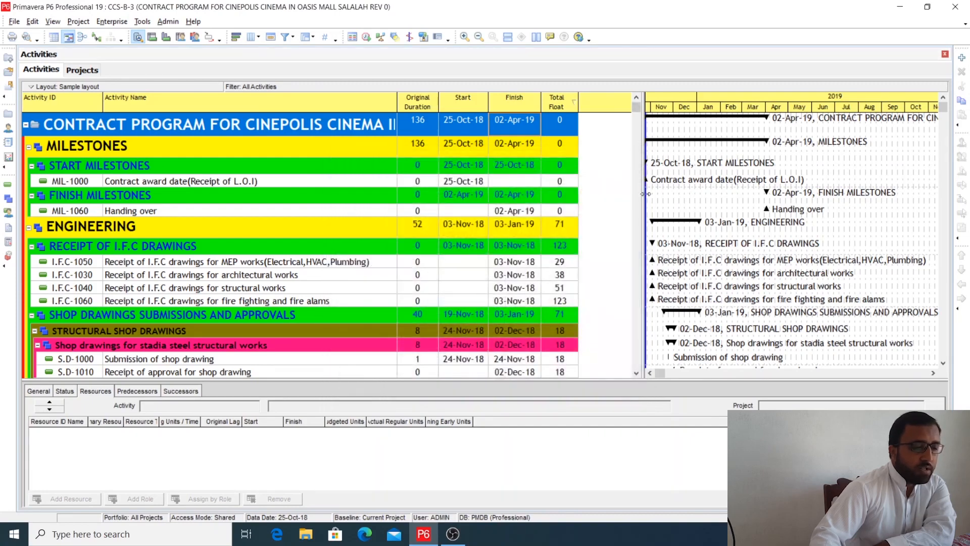
Shrink the activity table area towards the Total Float column and check the layout in the print preview
left_click_drag(645, 194, 489, 194)
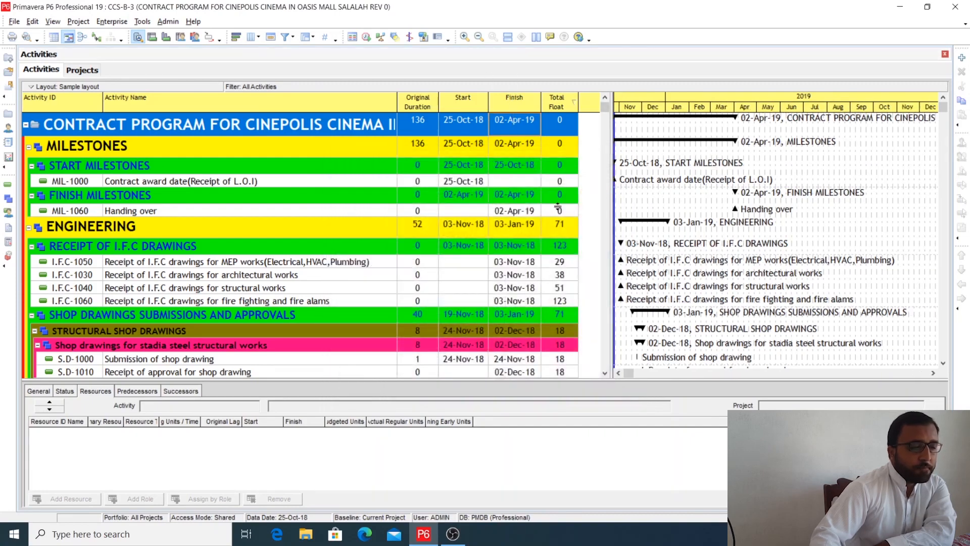
left_click(27, 38)
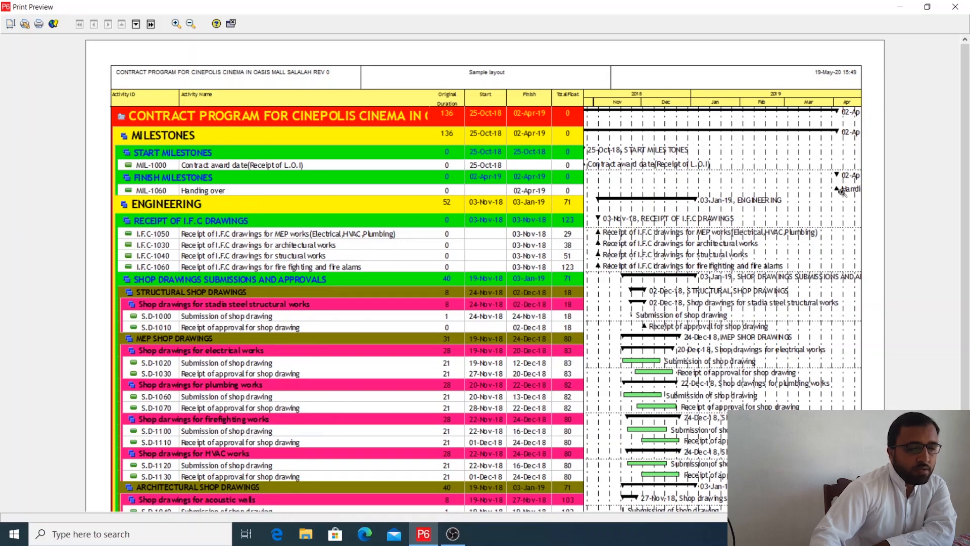
left_click(965, 5)
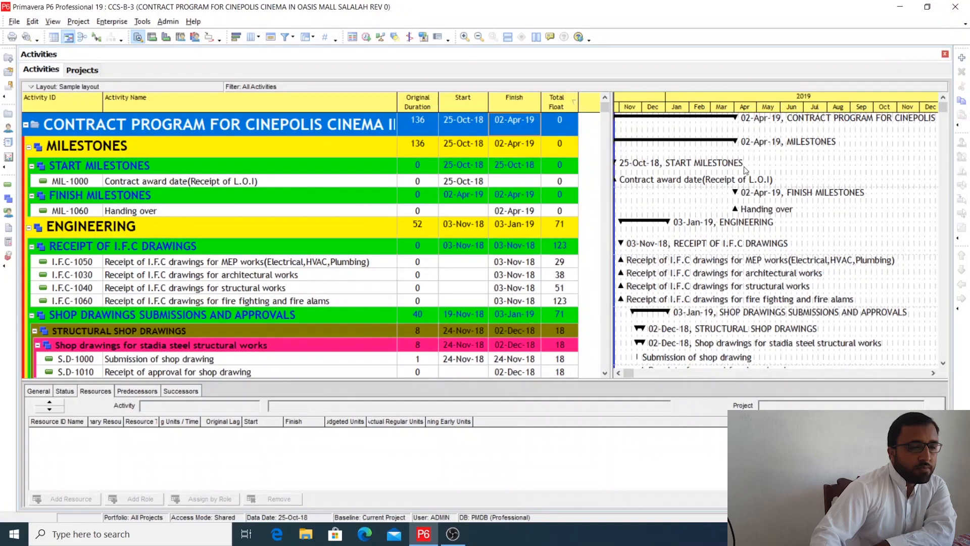
Turn off the weekly vertical minor sight lines in the bar chart options
right_click(747, 156)
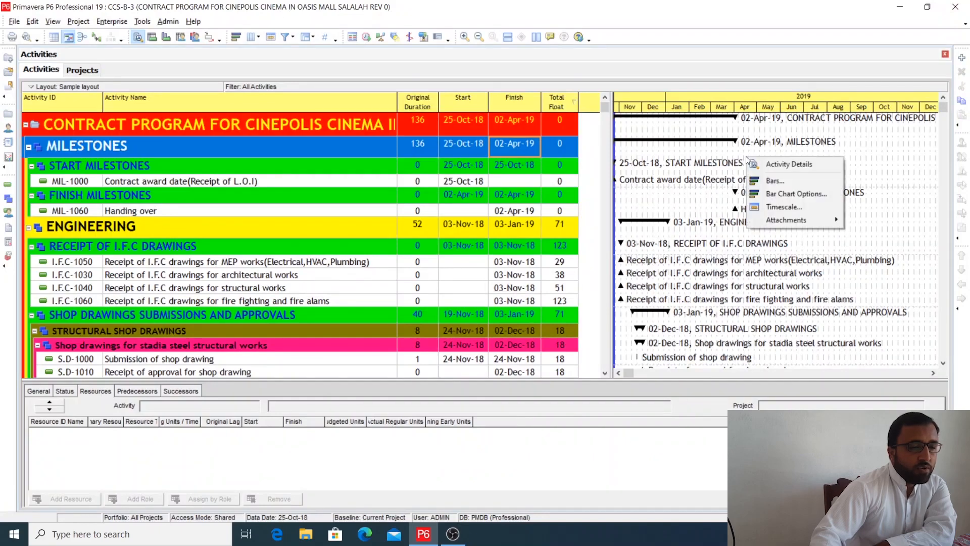
left_click(762, 192)
left_click(503, 193)
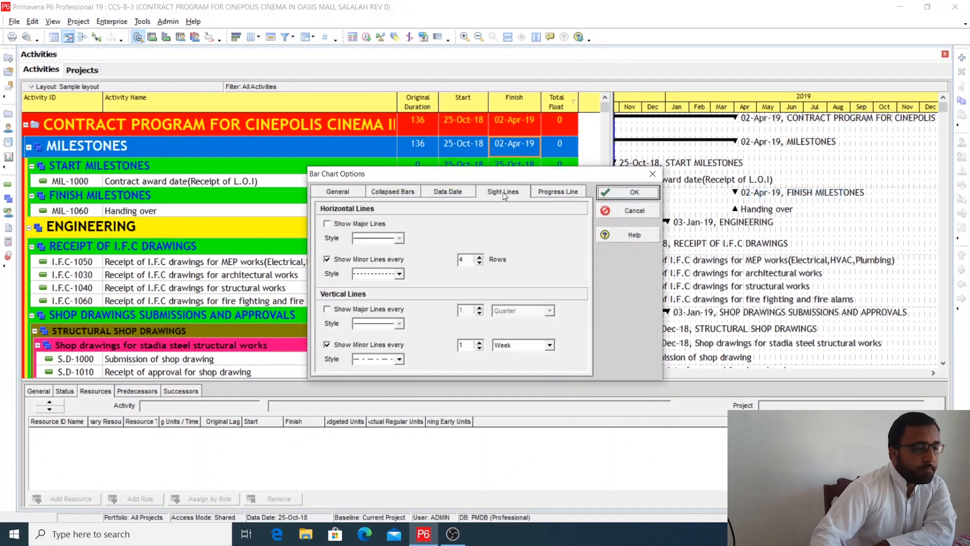
left_click(328, 345)
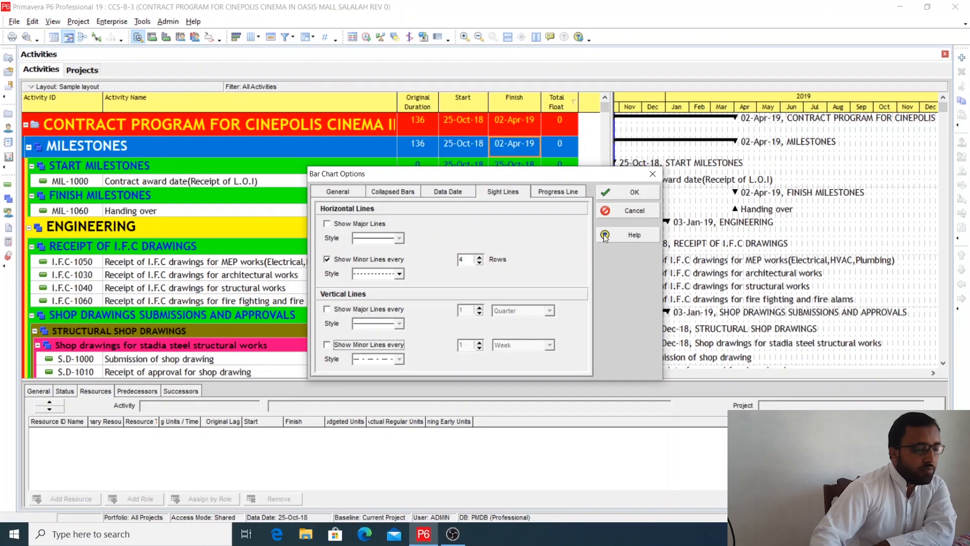
left_click(645, 197)
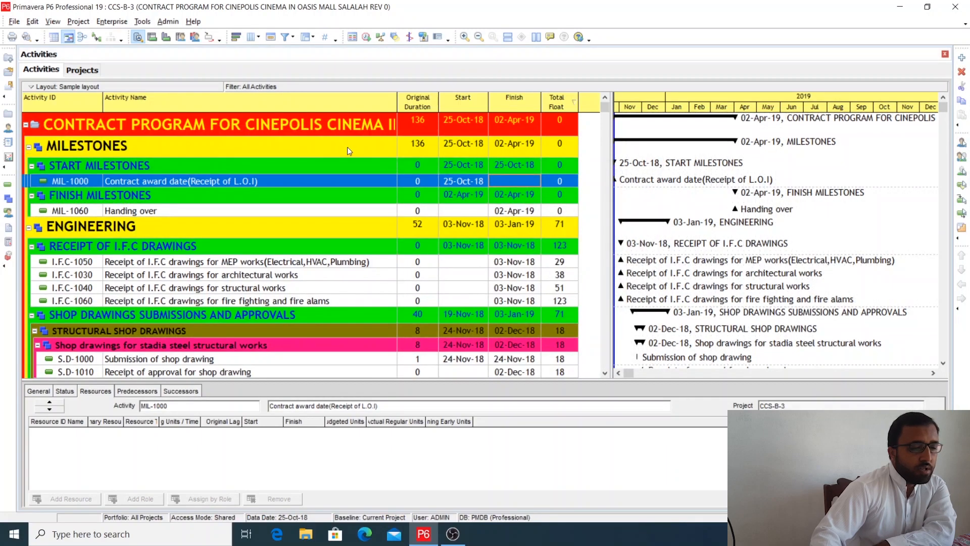
In the print preview's page setup, set the printed timescale to start at PS-1M and finish at PF+1M
left_click(26, 37)
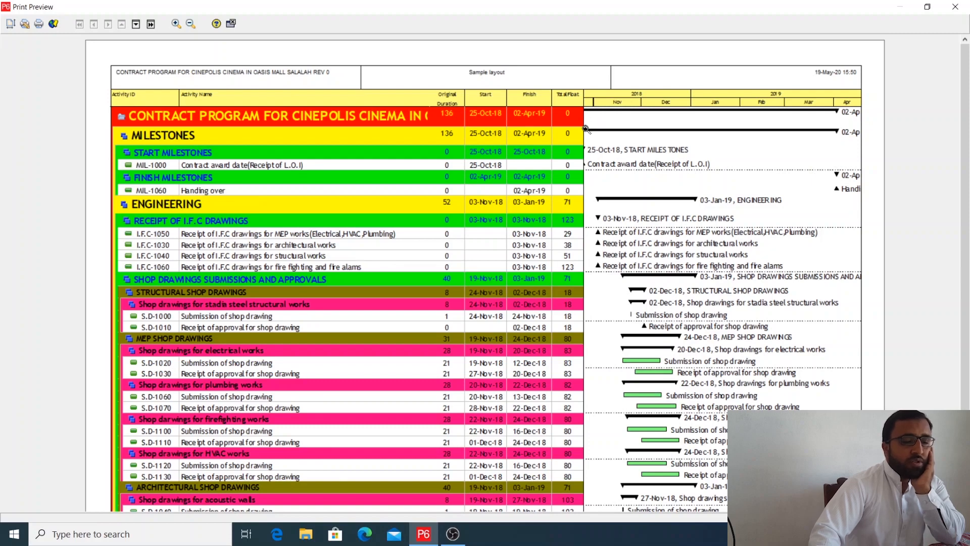
left_click(10, 24)
left_click(609, 168)
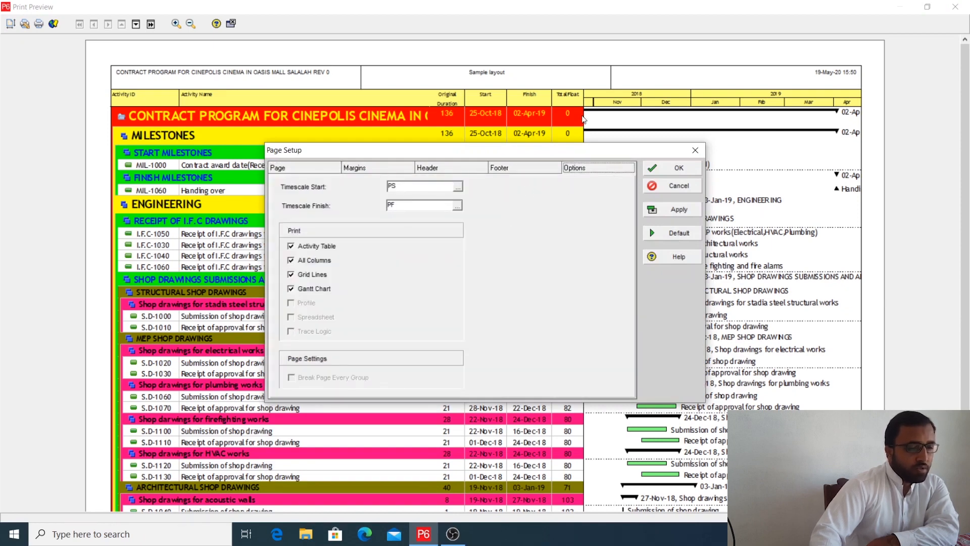
left_click(413, 189)
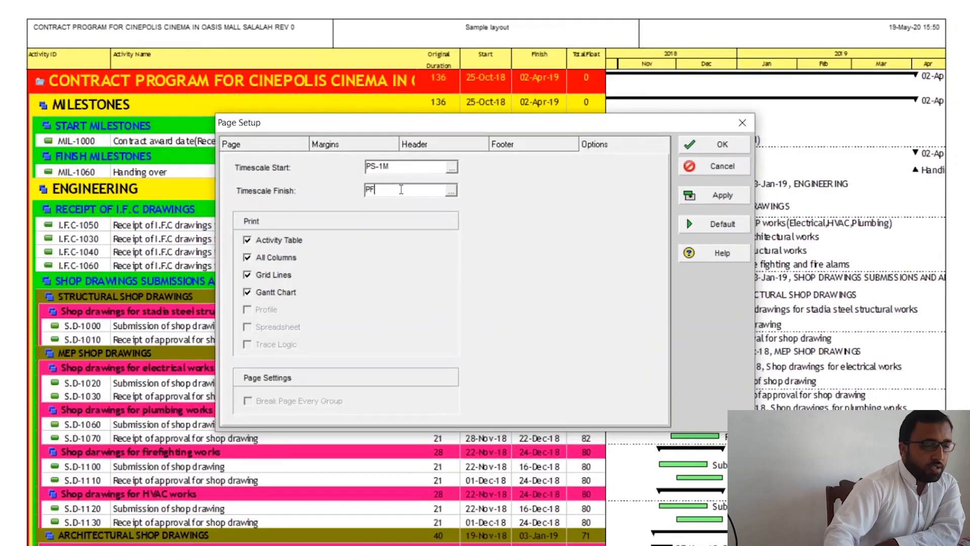
type("=")
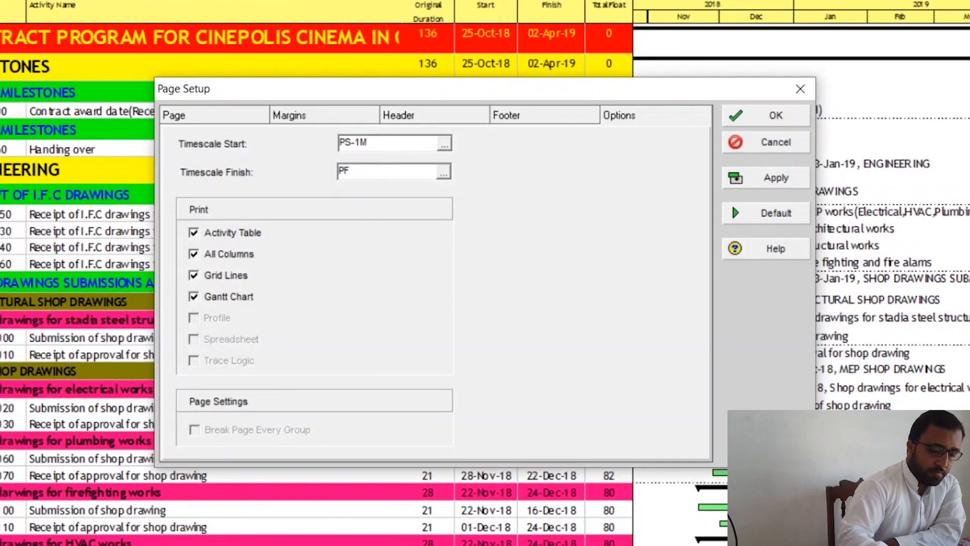
type("1m")
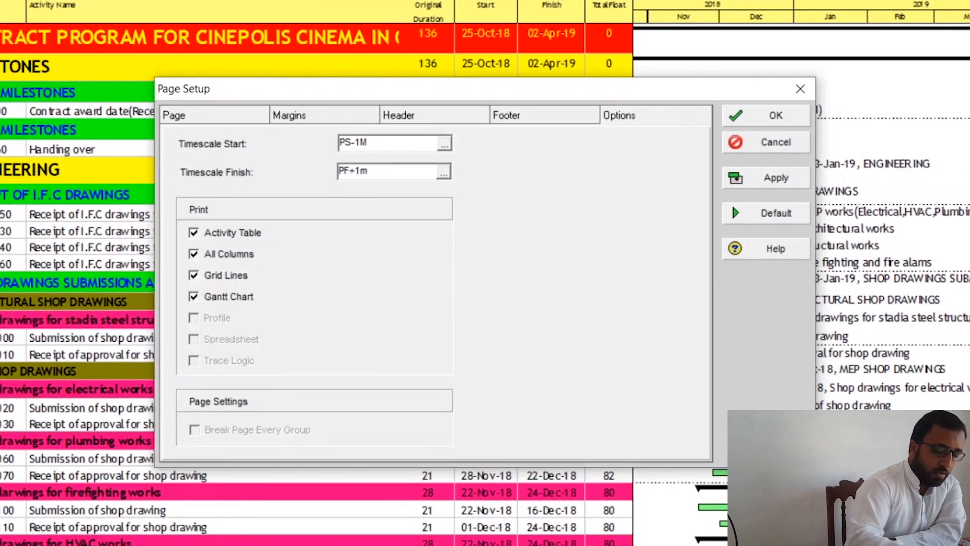
left_click(407, 144)
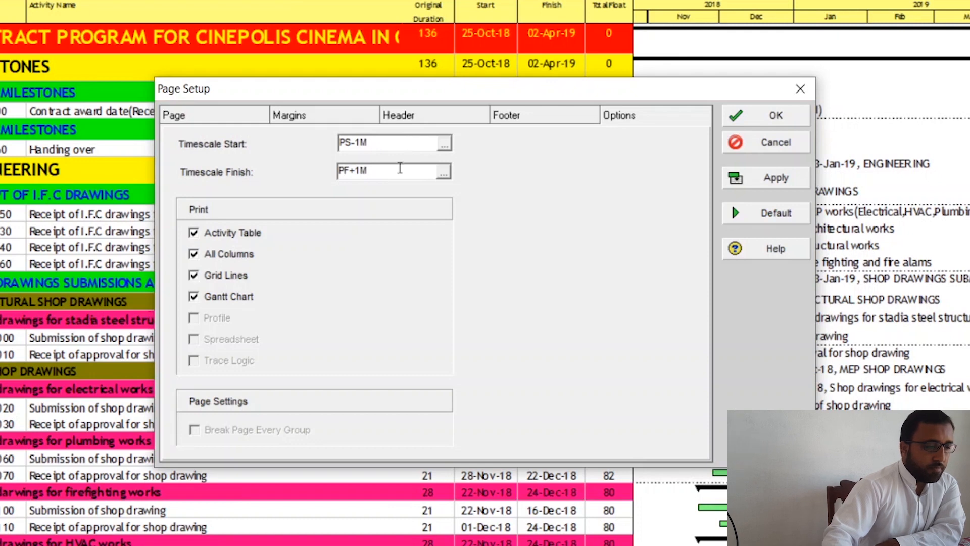
left_click(789, 179)
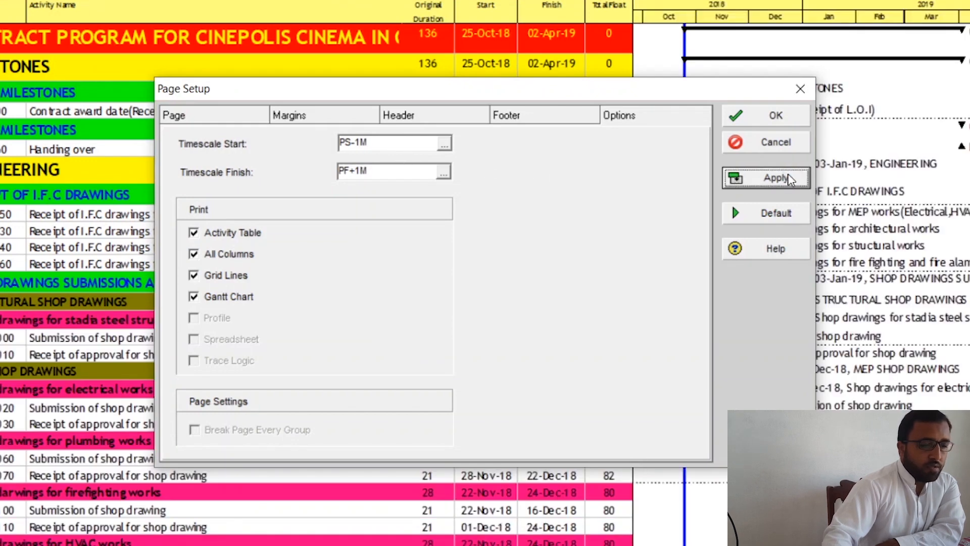
left_click(783, 120)
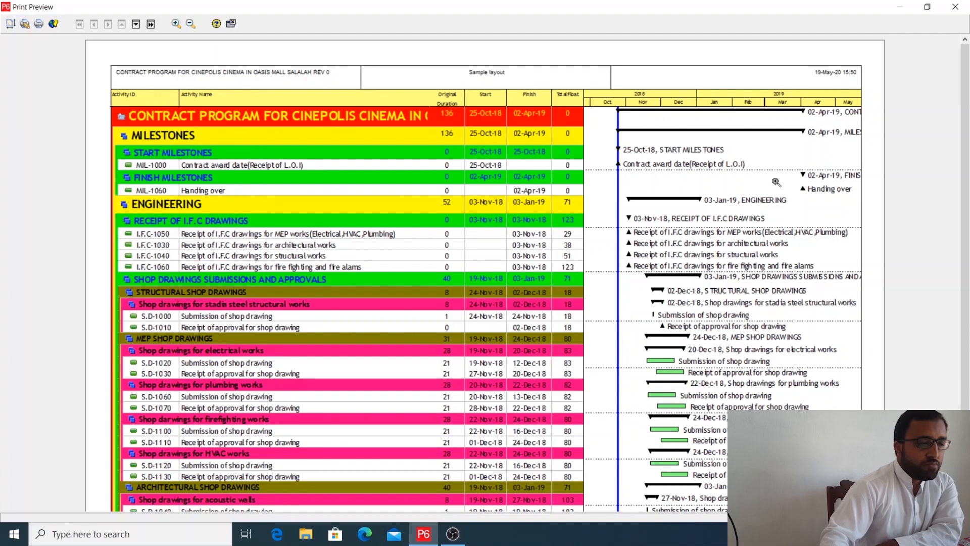
Look through the pages of the print preview to check the table and Gantt bars, and return to the first page
scroll(762, 246, "down", 1)
scroll(761, 246, "up", 1)
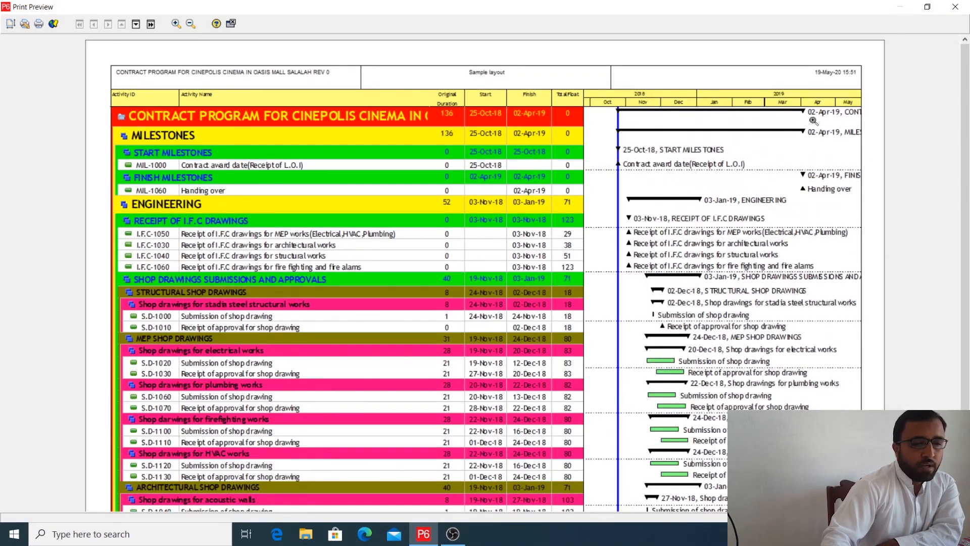
scroll(789, 246, "down", 3)
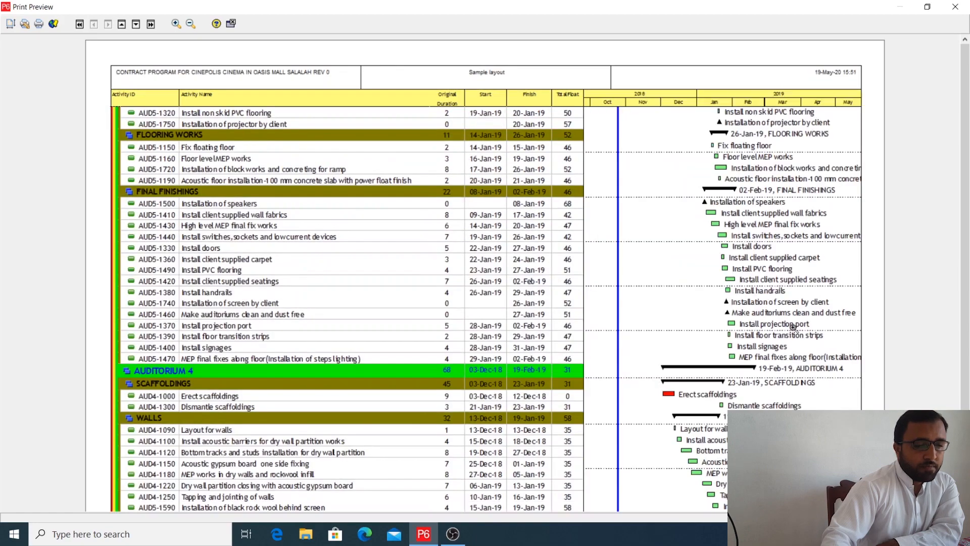
scroll(793, 326, "down", 4)
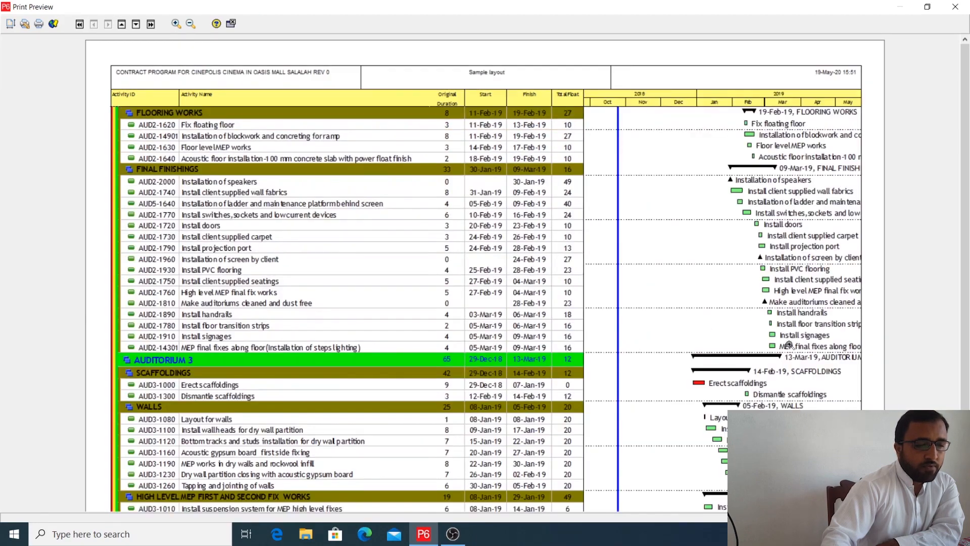
scroll(730, 295, "down", 3)
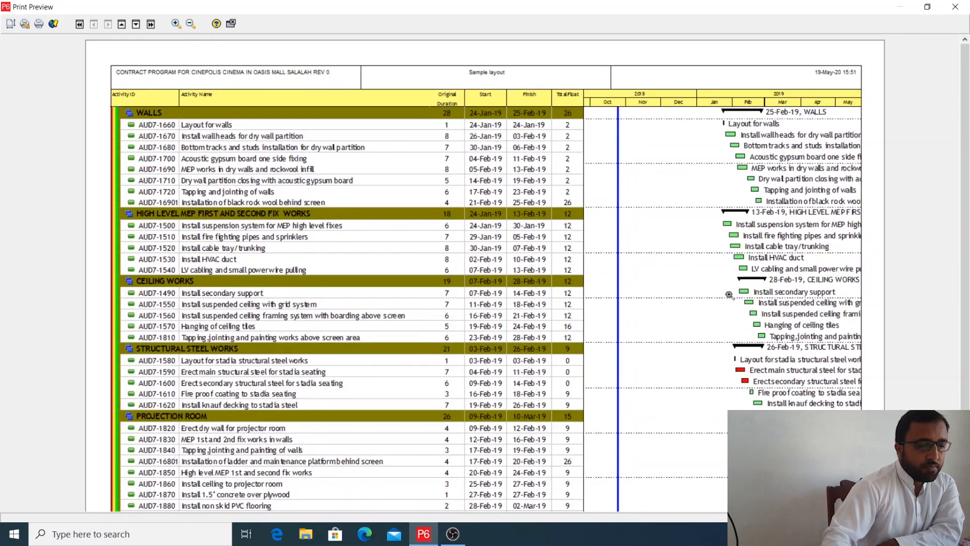
scroll(728, 295, "down", 4)
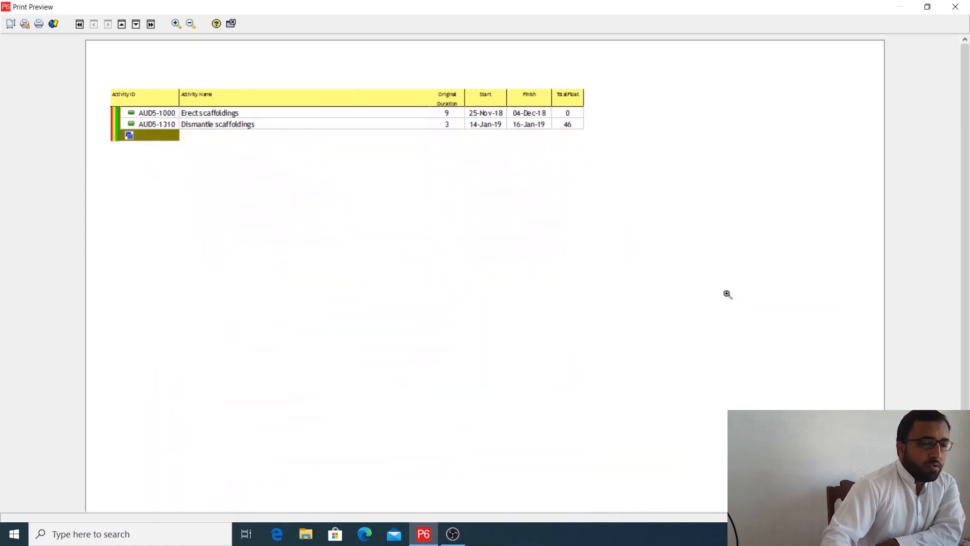
scroll(728, 294, "up", 10)
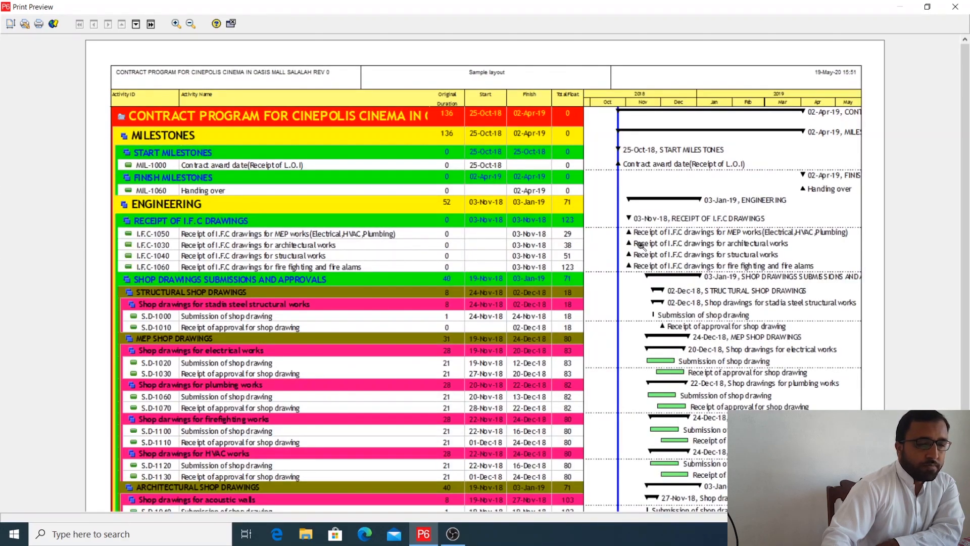
Return to the Gantt chart's timescale and recheck the layout's pages in the print preview
left_click(10, 23)
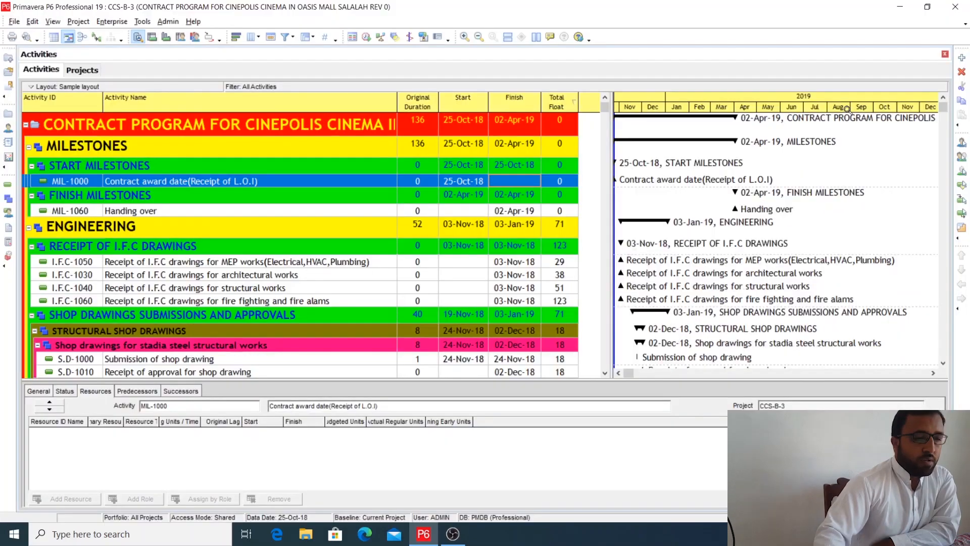
mouse_move(778, 111)
left_mouse_down()
mouse_move(754, 110)
mouse_move(776, 108)
left_mouse_up()
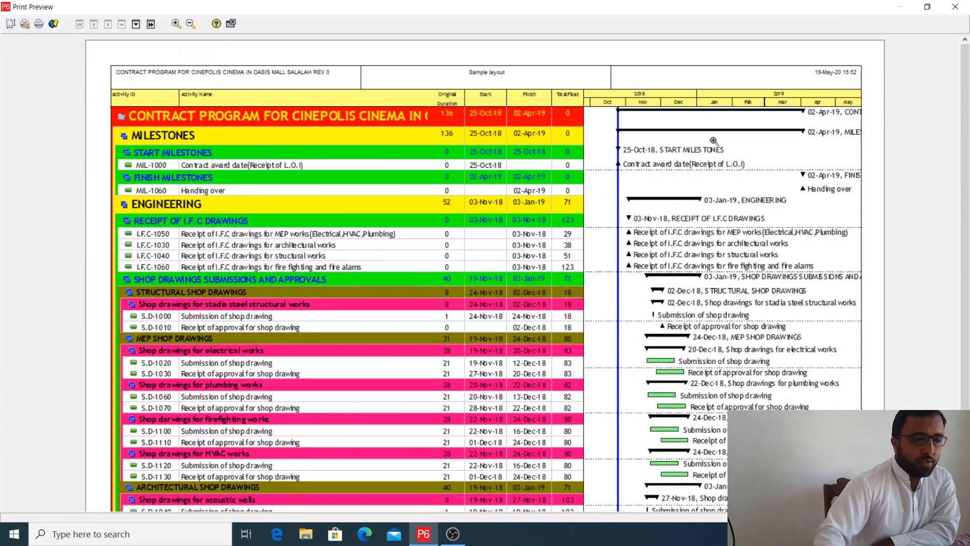
scroll(749, 208, "down", 1)
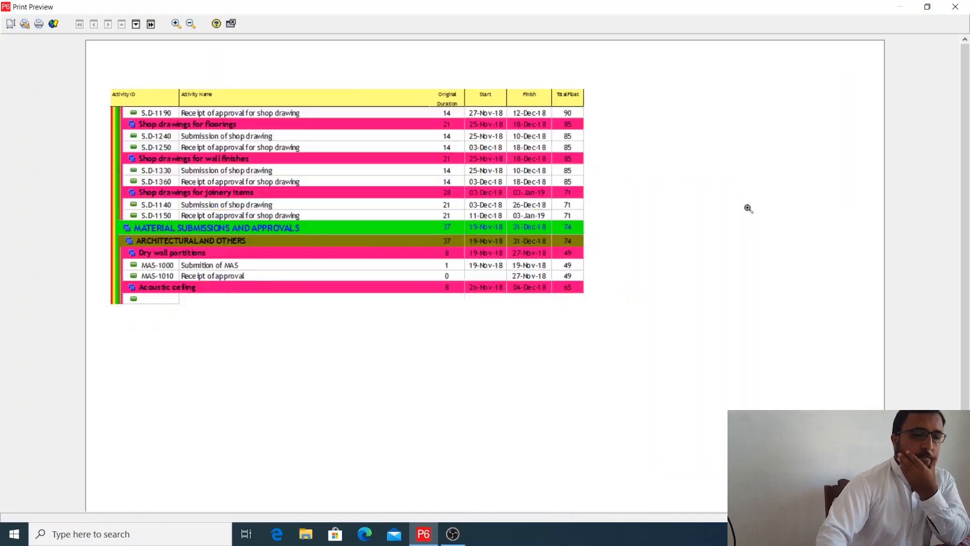
scroll(747, 209, "down", 2)
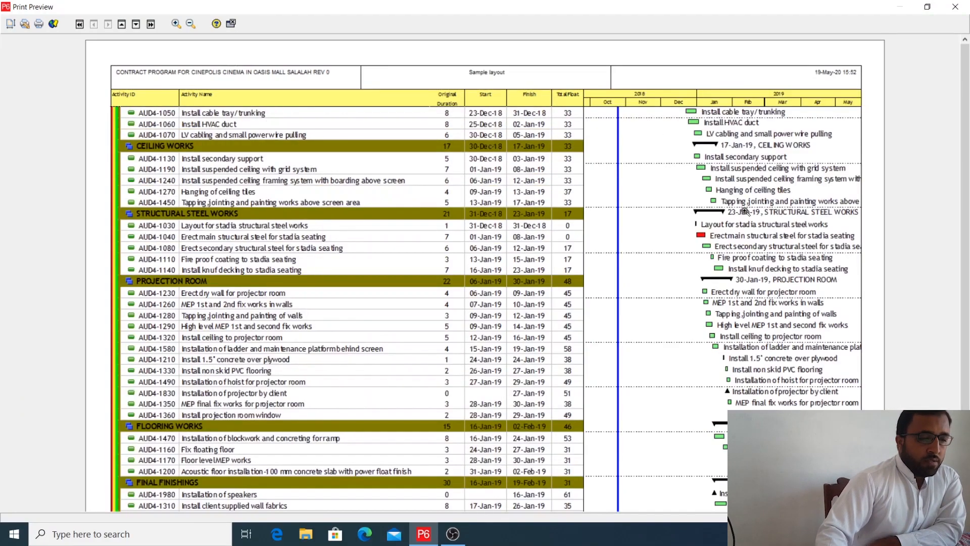
scroll(744, 211, "up", 3)
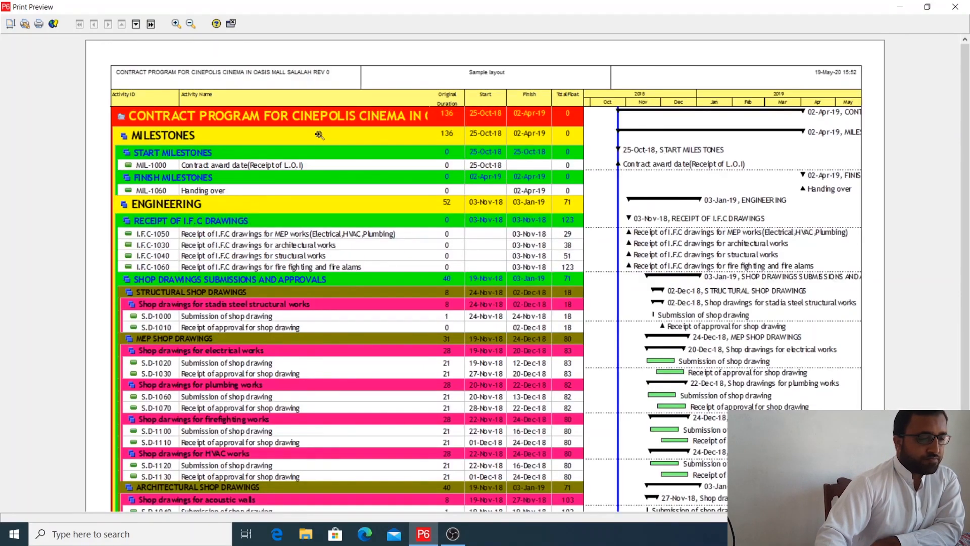
left_click_drag(966, 158, 966, 177)
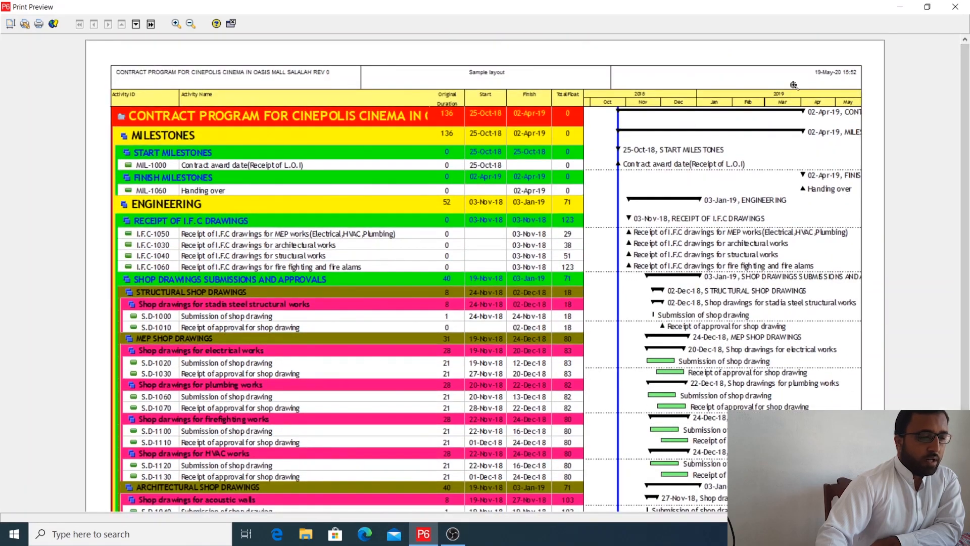
Set the page's top and bottom margins to 0.75 in the page setup and apply them
left_click(12, 23)
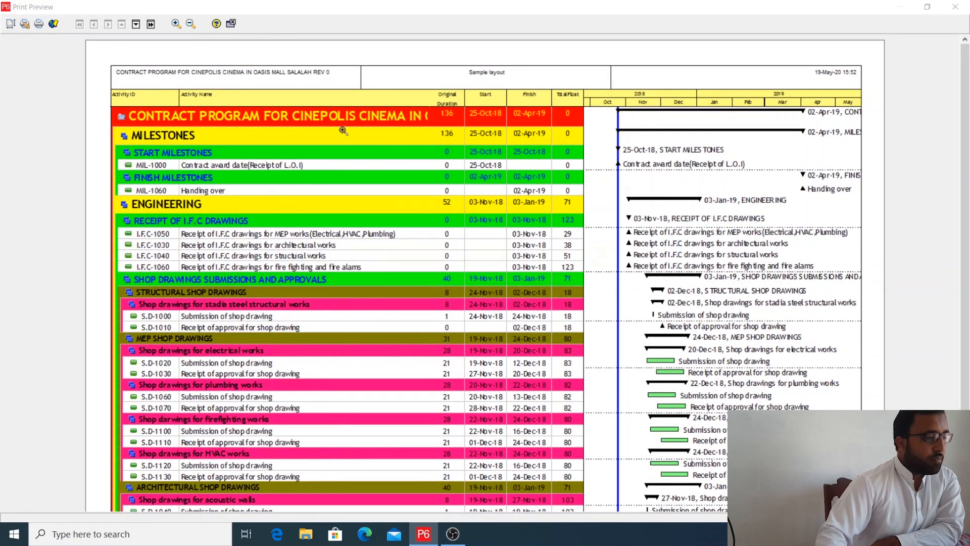
left_click(391, 171)
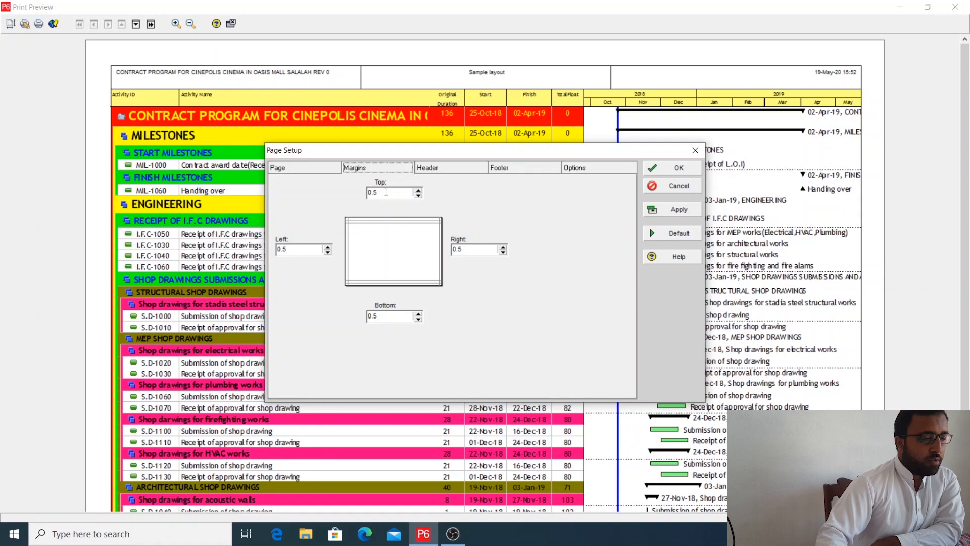
left_click(419, 191)
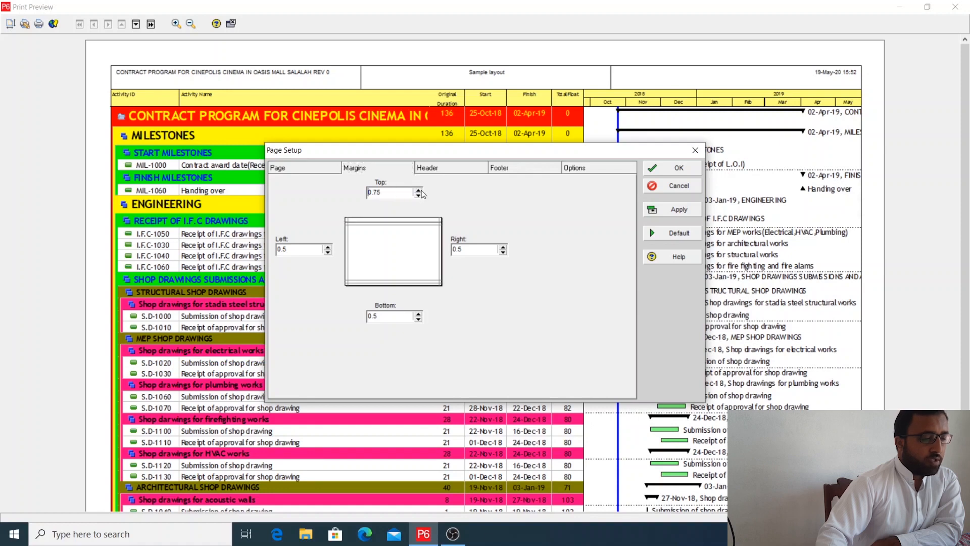
left_click(418, 319)
left_click(418, 314)
left_click(418, 315)
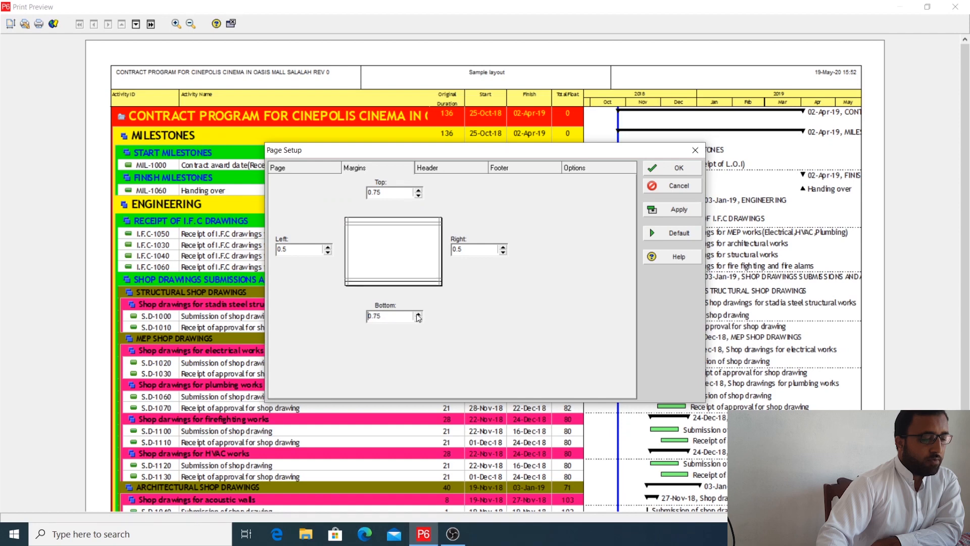
left_click(669, 209)
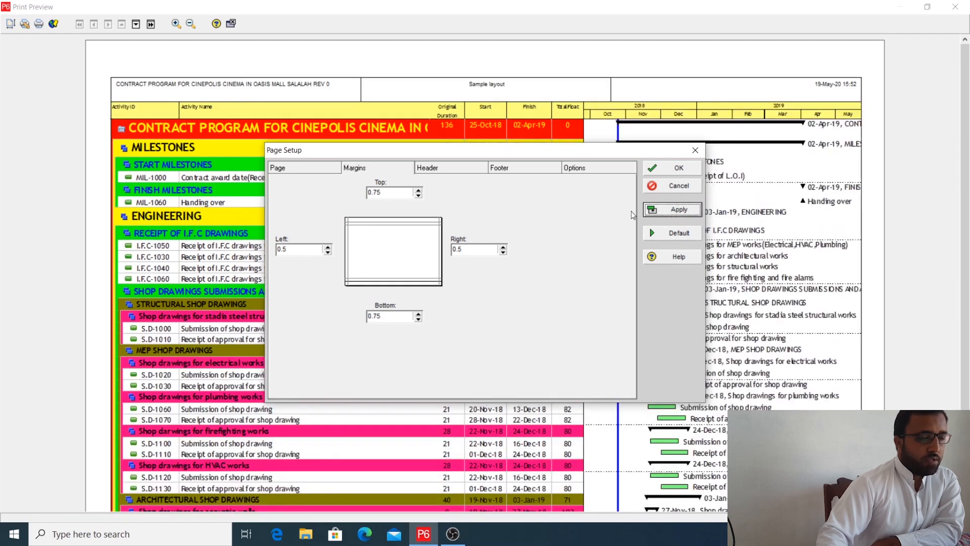
Set the header height to 1 and apply it to the printed layout
left_click(435, 167)
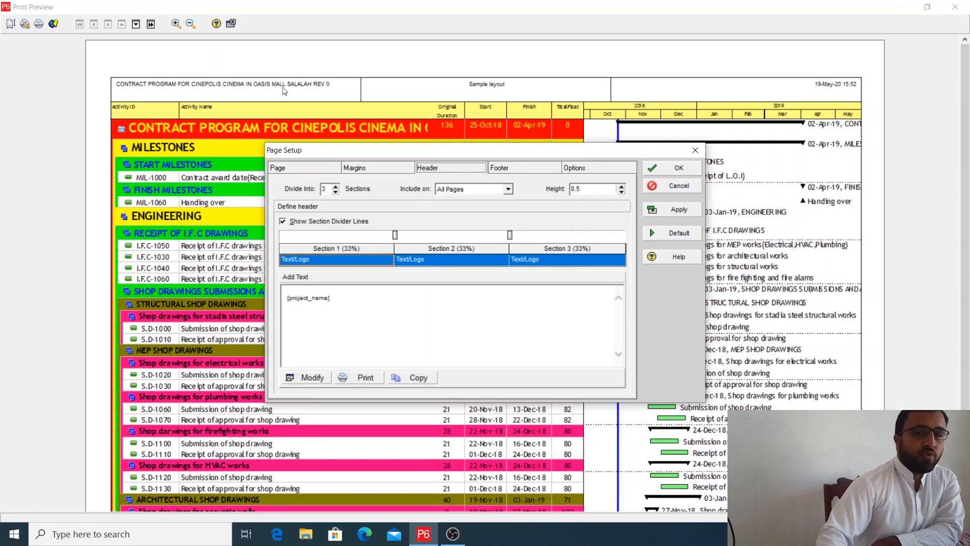
left_click(380, 260)
left_click(385, 262)
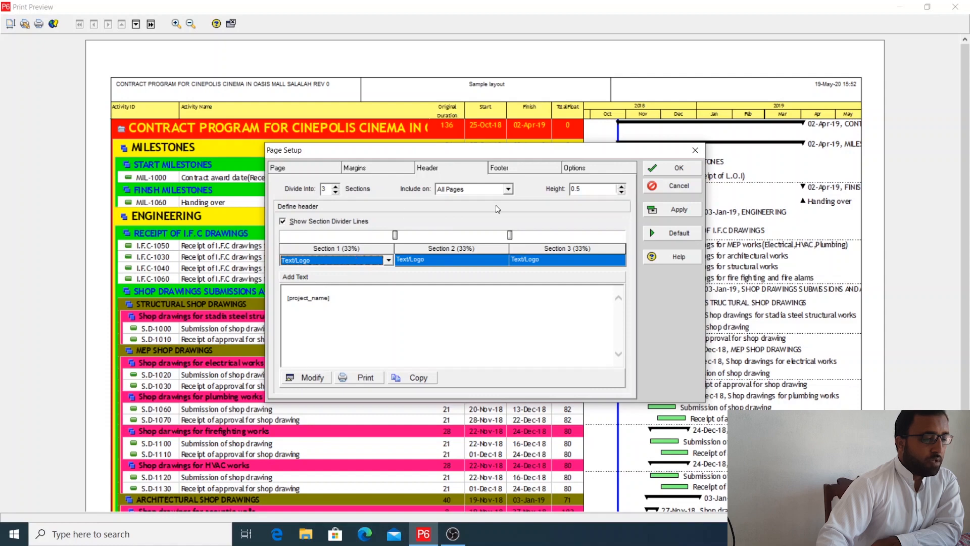
left_click(622, 187)
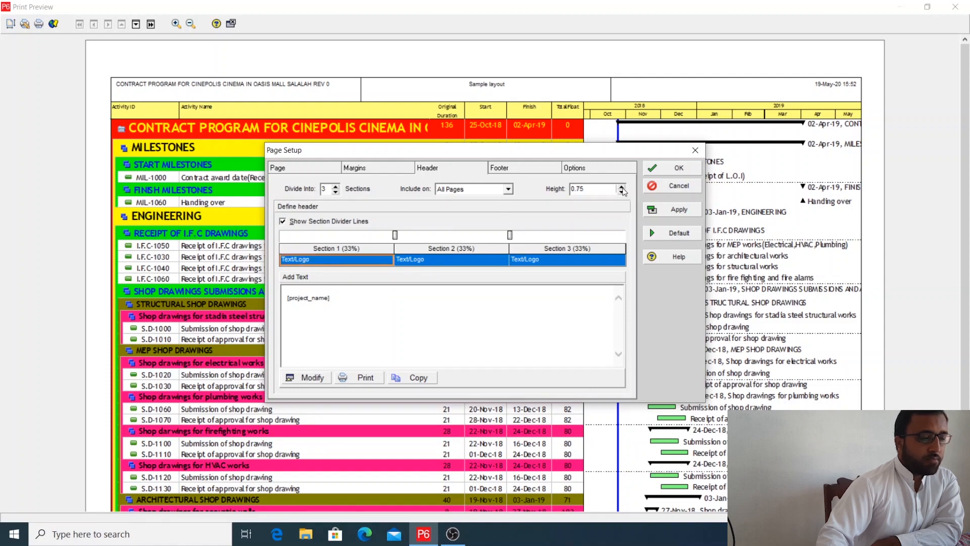
left_click(622, 187)
left_click(665, 209)
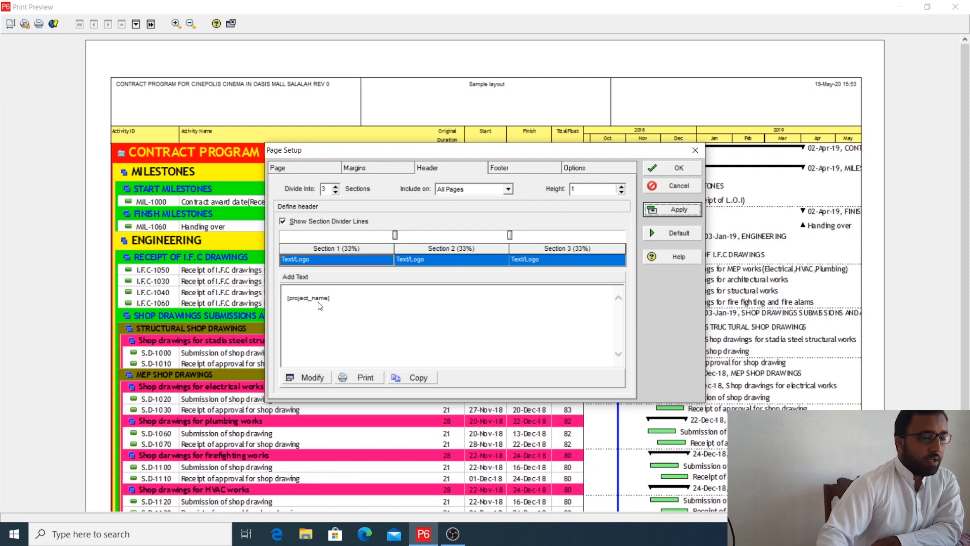
Remove the [project_name] variable from the text/logo content of the header's Section 1
left_click(318, 380)
left_click_drag(135, 131, 83, 127)
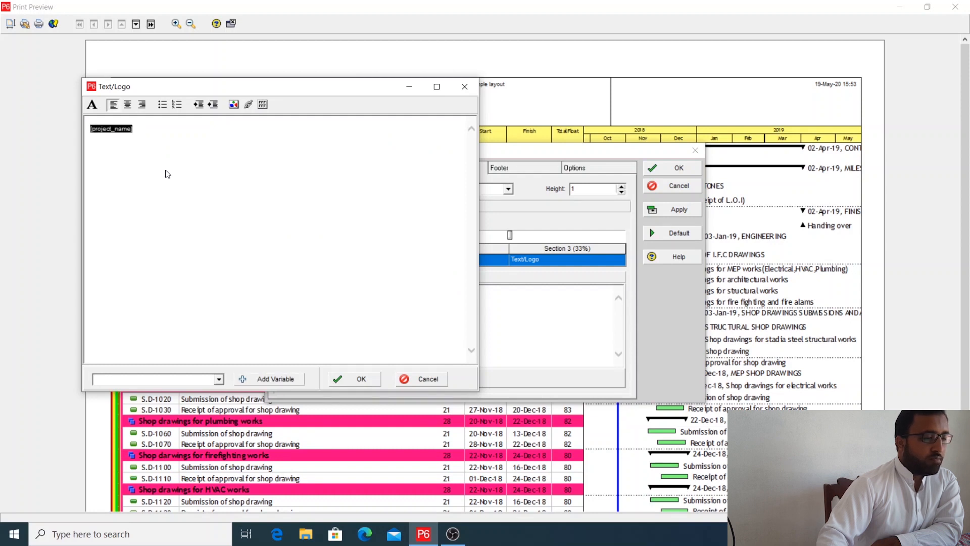
key("Delete")
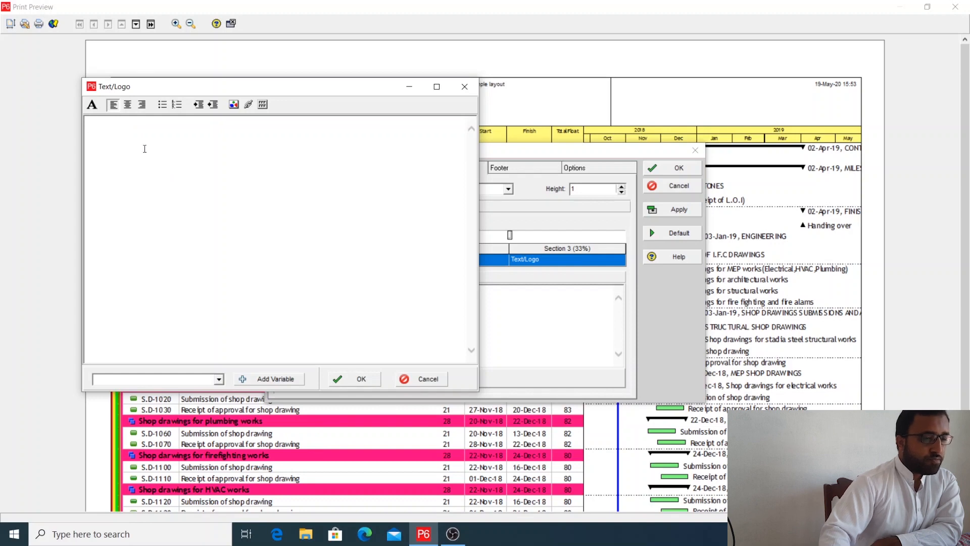
left_click(233, 104)
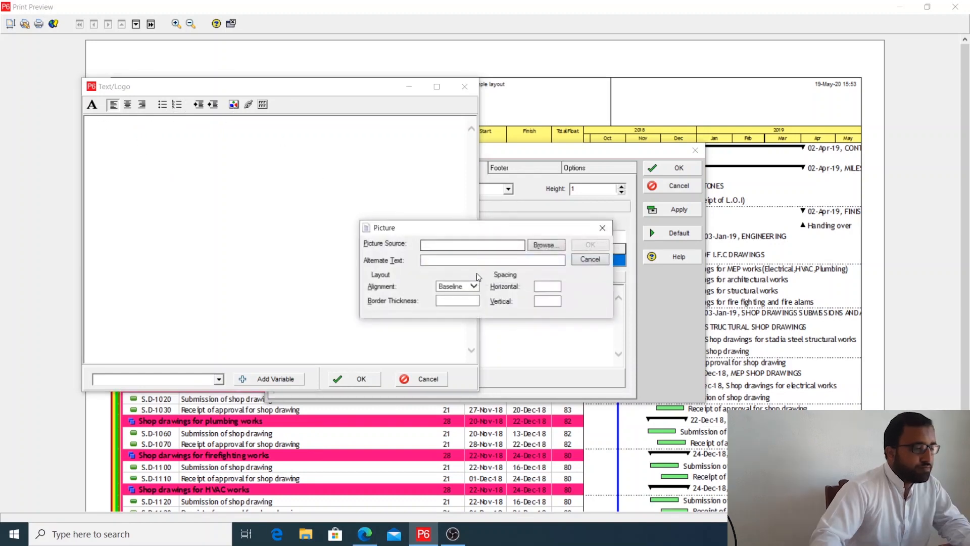
left_click(544, 246)
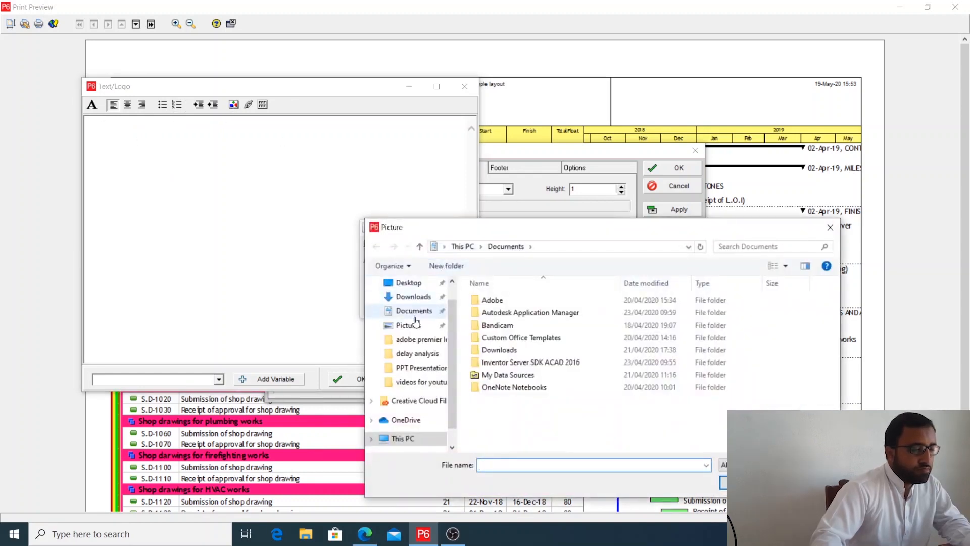
left_click(408, 282)
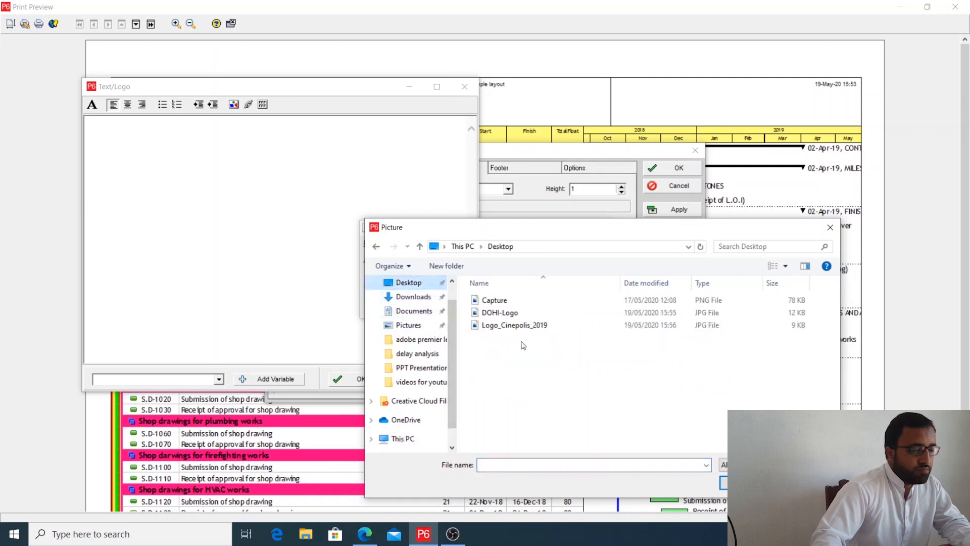
double_click(498, 313)
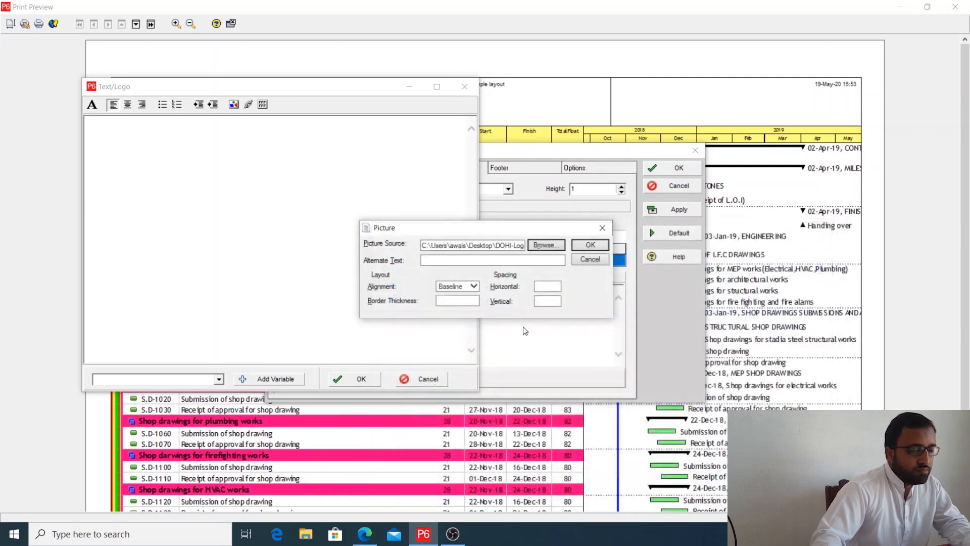
left_click(590, 245)
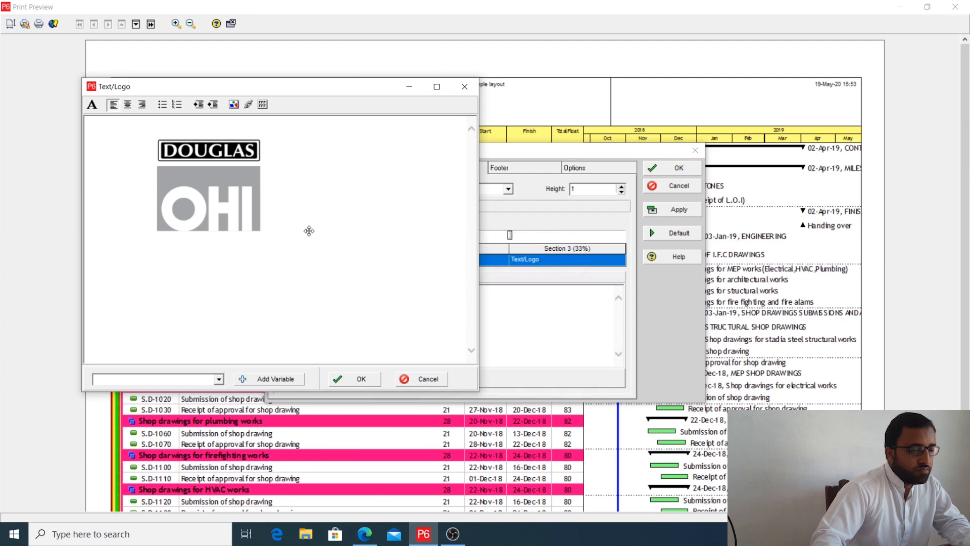
left_click(250, 193)
key("Delete")
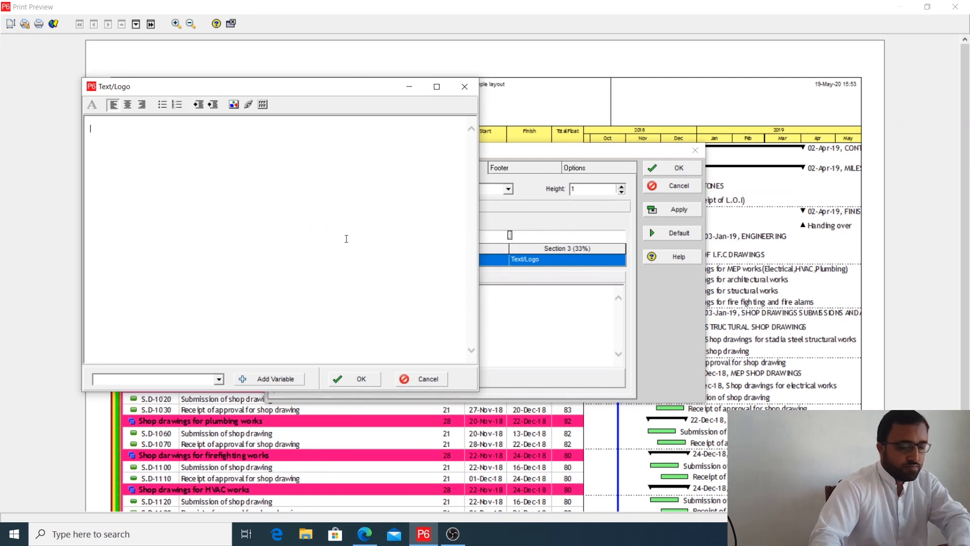
Insert the DOHI-Logo picture from the Desktop into header Section 1 and shrink its width and height
left_click(234, 104)
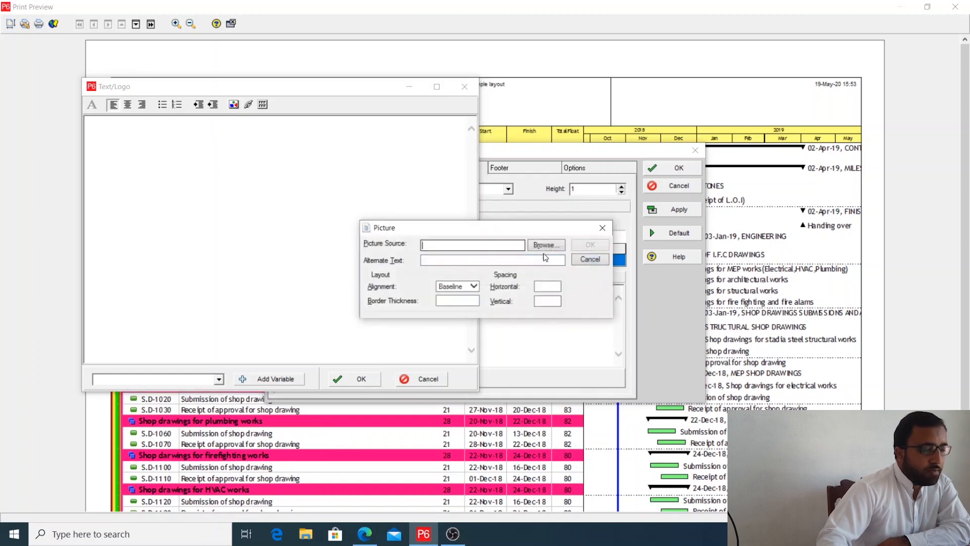
left_click(544, 246)
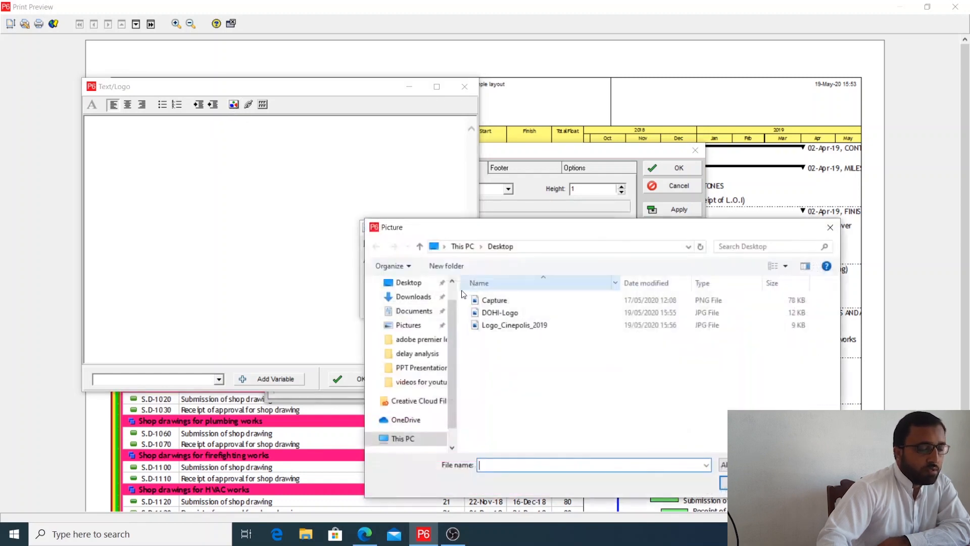
double_click(506, 313)
left_click(584, 248)
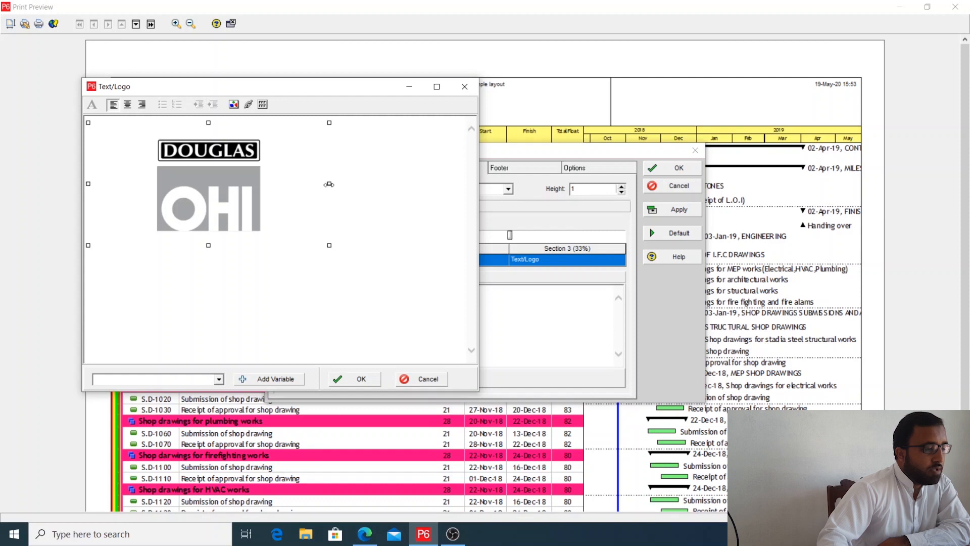
left_click_drag(310, 181, 266, 174)
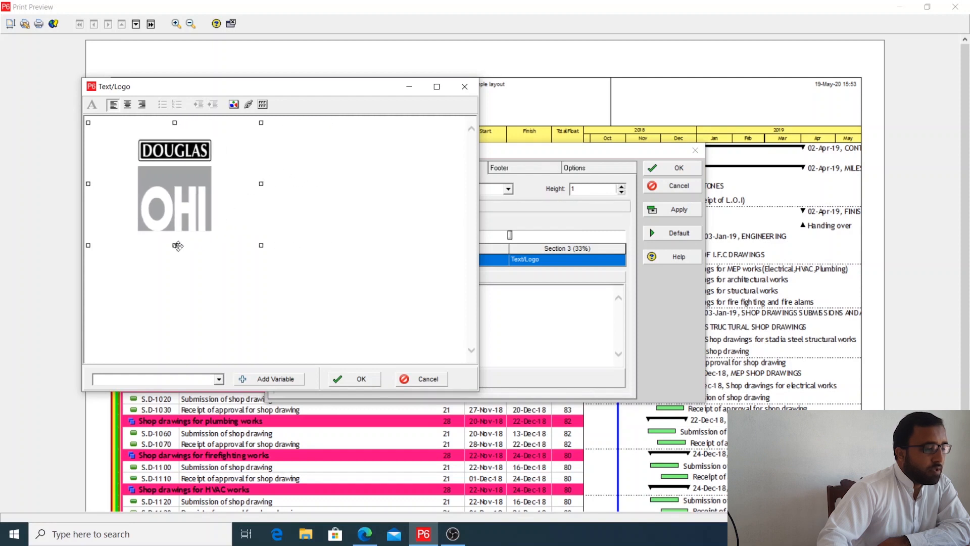
left_click_drag(174, 244, 175, 194)
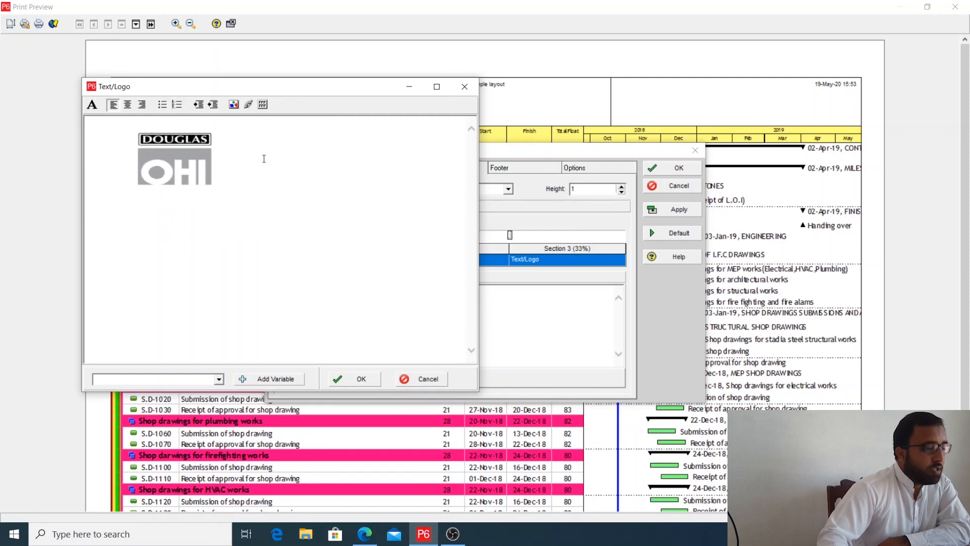
left_click_drag(261, 158, 222, 155)
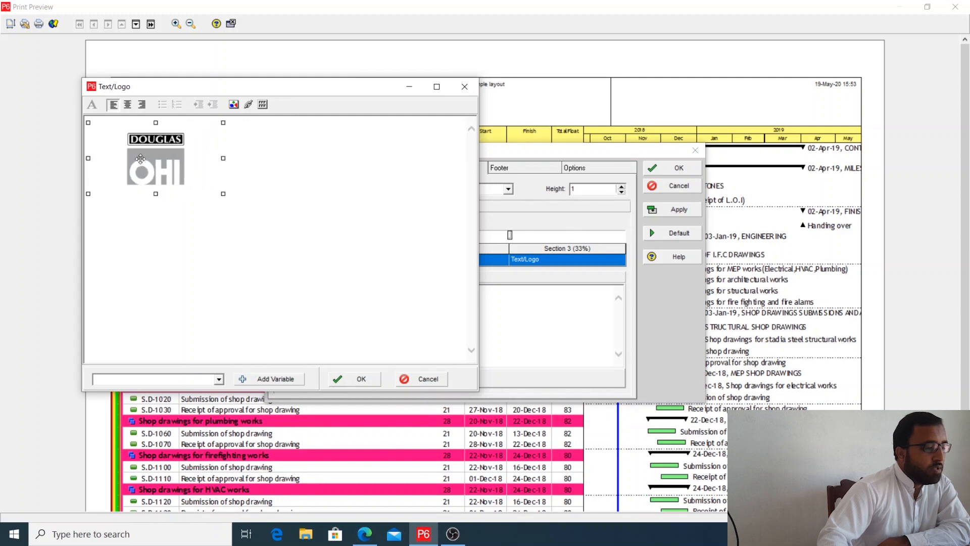
Insert the Logo_Cinepolis_2019 picture beside the DOHI logo and shrink it to a small square of similar height
left_click(233, 127)
left_click(233, 105)
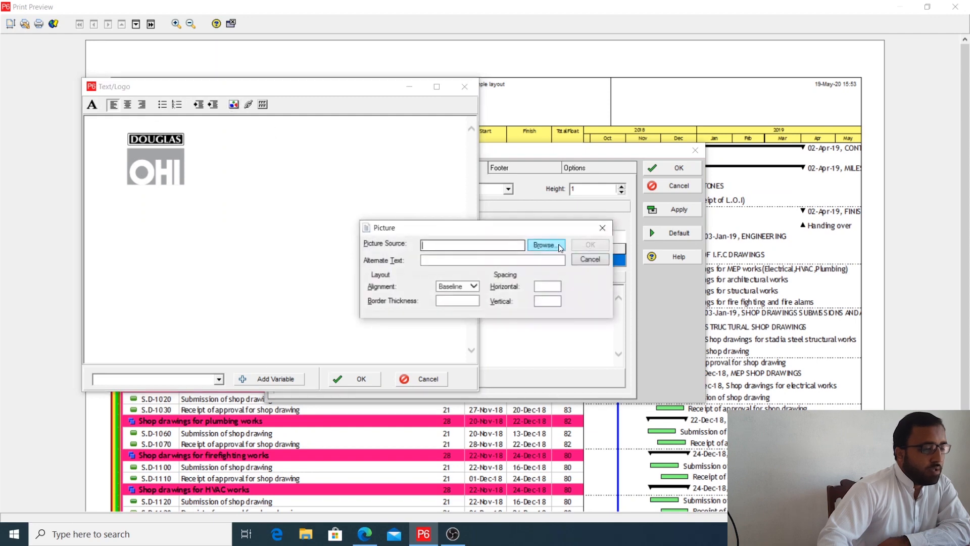
double_click(514, 326)
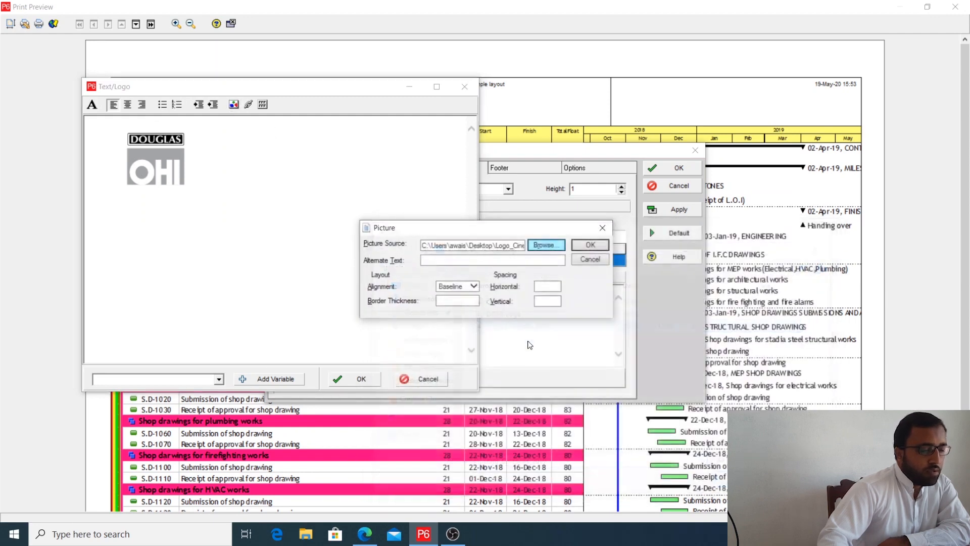
left_click(590, 245)
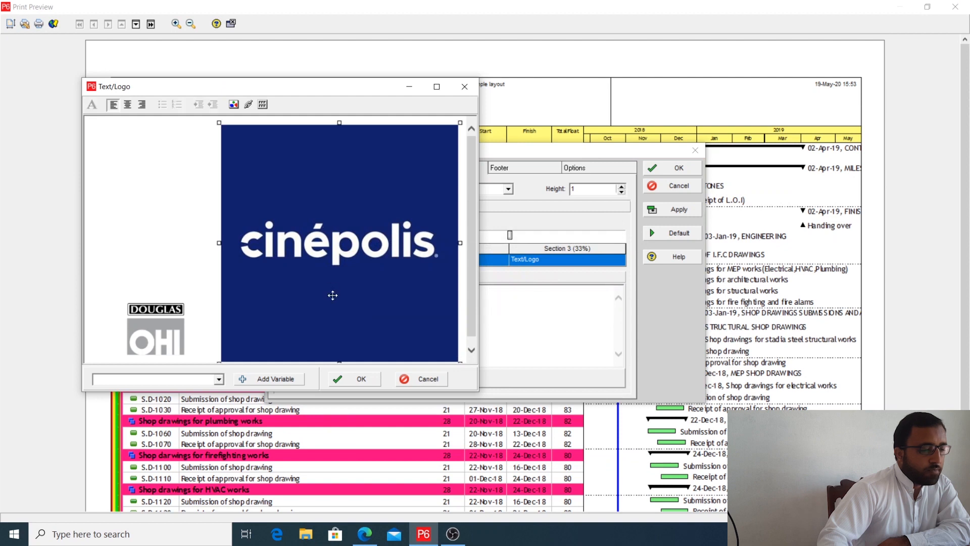
left_click_drag(218, 242, 288, 237)
left_click_drag(304, 361, 311, 182)
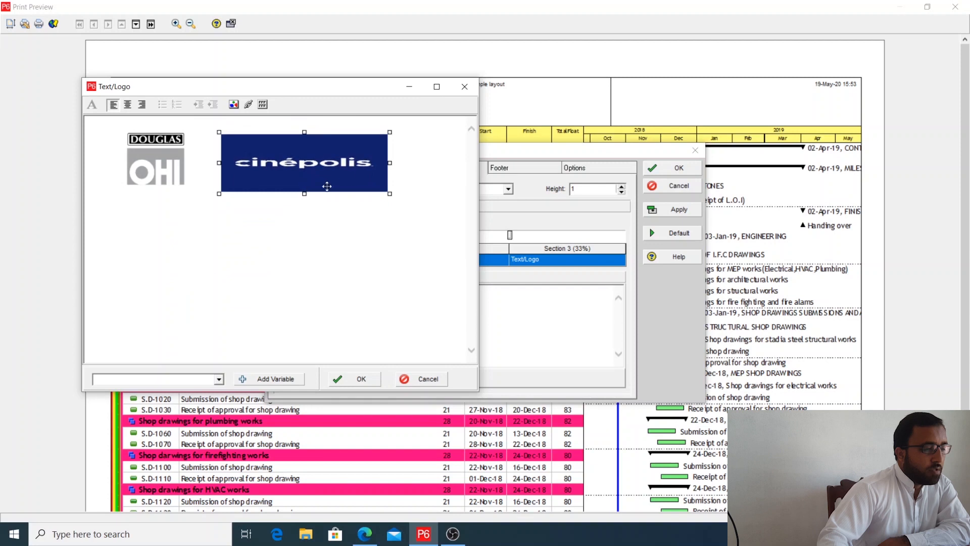
left_click_drag(389, 163, 288, 159)
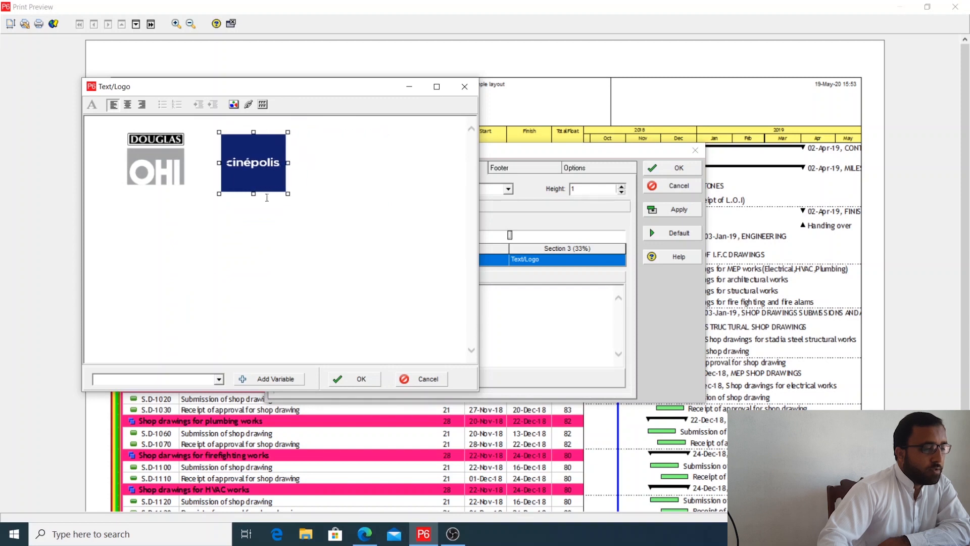
left_click(247, 196)
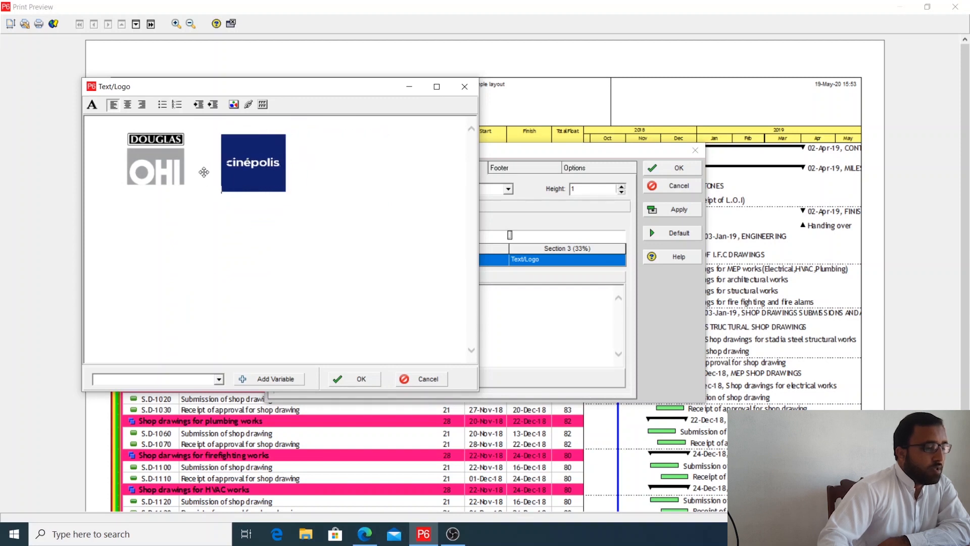
Apply the two logos to header Section 1 and increase the header height to 1.25 on the printed layout
left_click(248, 158)
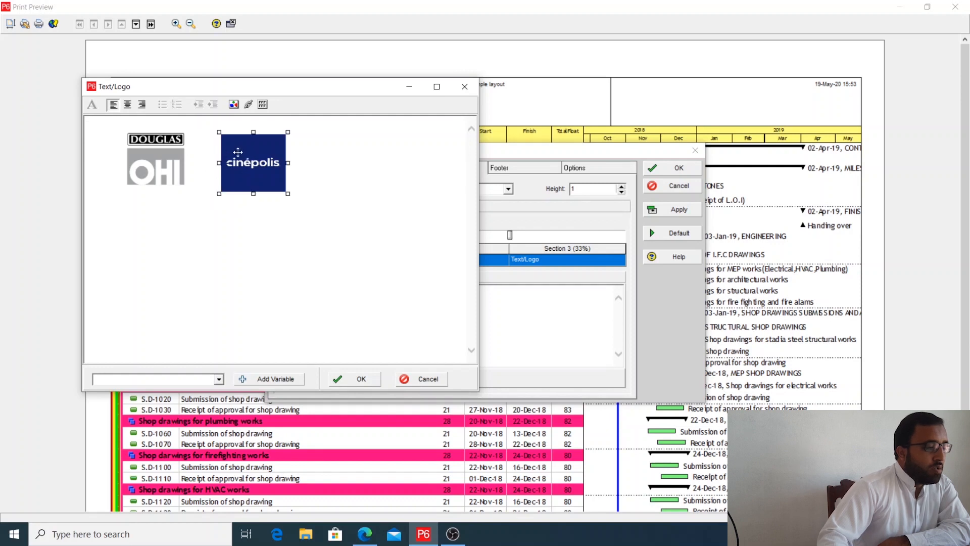
left_click(202, 151)
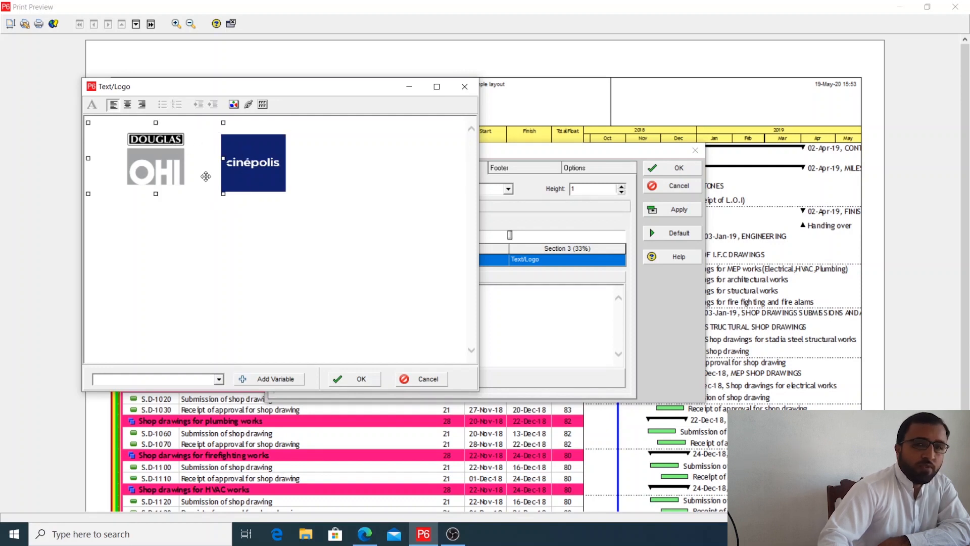
left_click(247, 152)
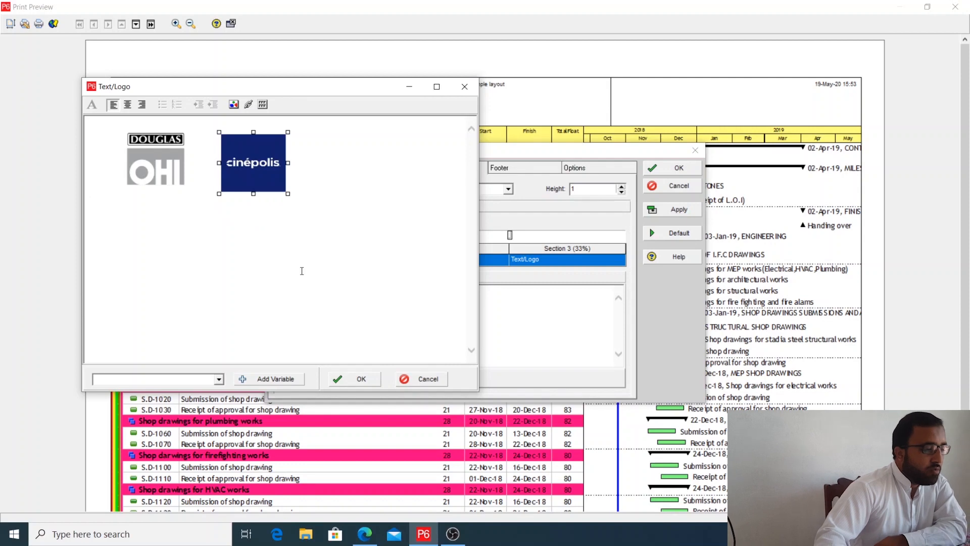
left_click(362, 379)
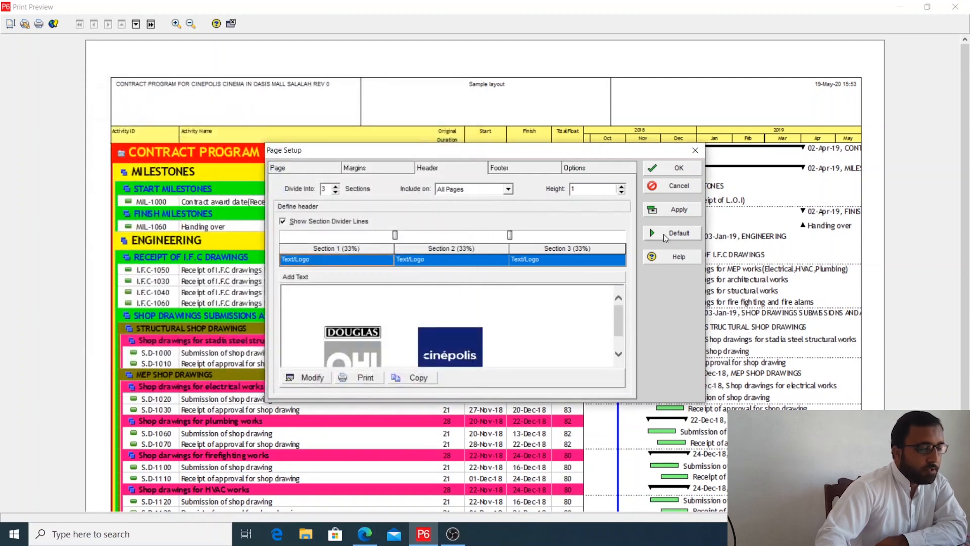
left_click(673, 210)
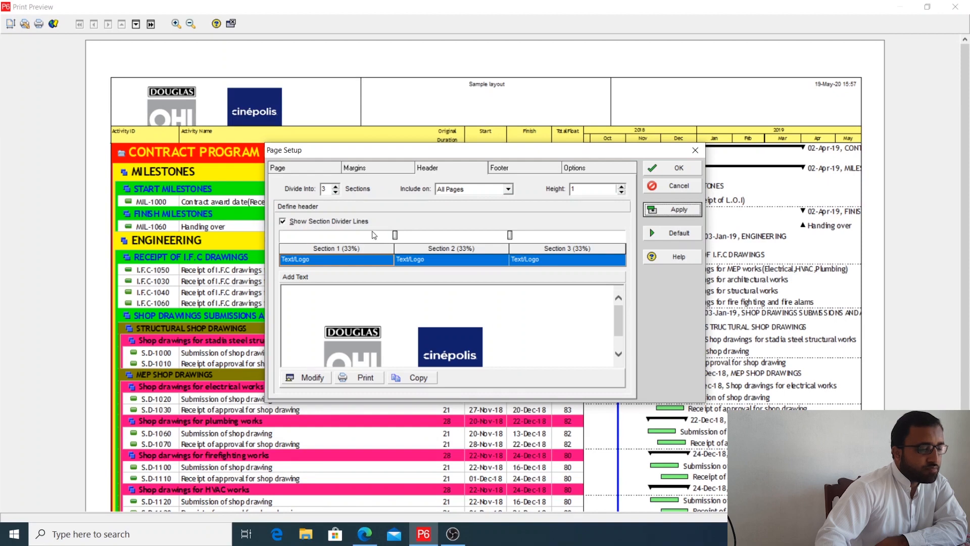
left_click(622, 187)
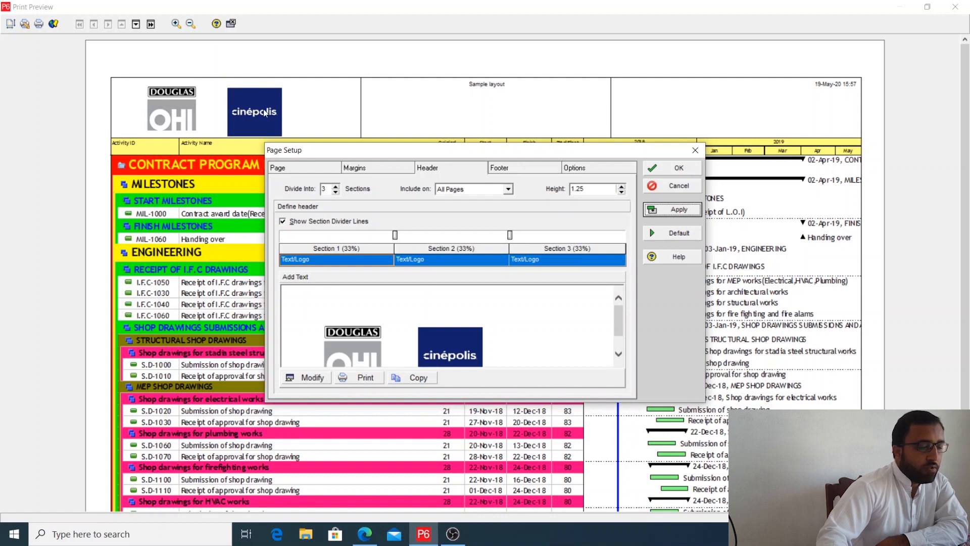
Replace the [layout_name] variable in header Section 2 with the text SAMPLE CONSTRUCTION PROJECT
left_click(433, 260)
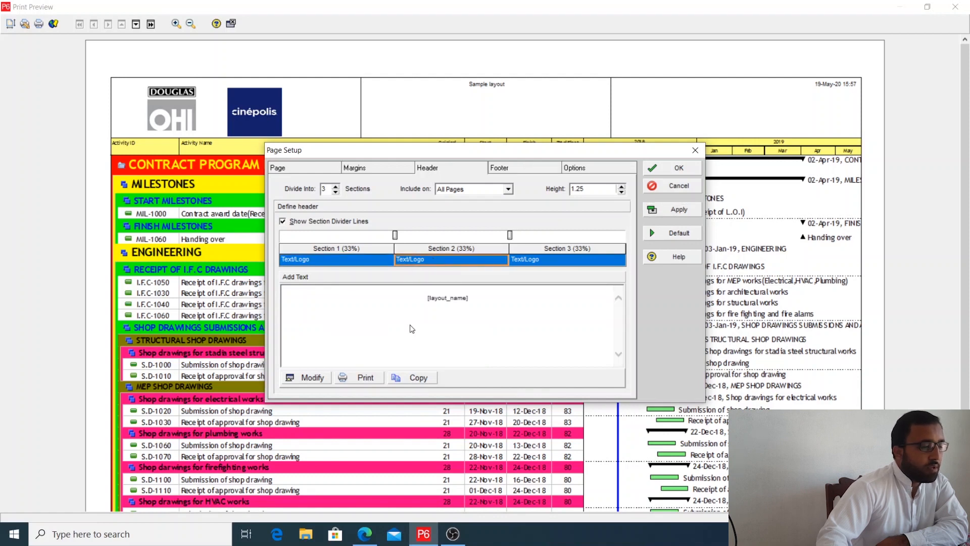
left_click(320, 378)
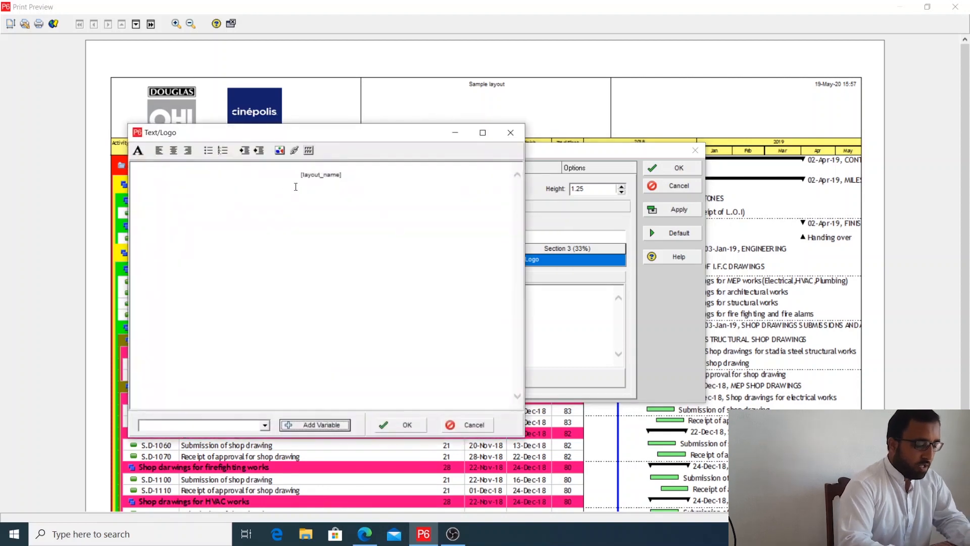
left_click(301, 174)
key("Delete")
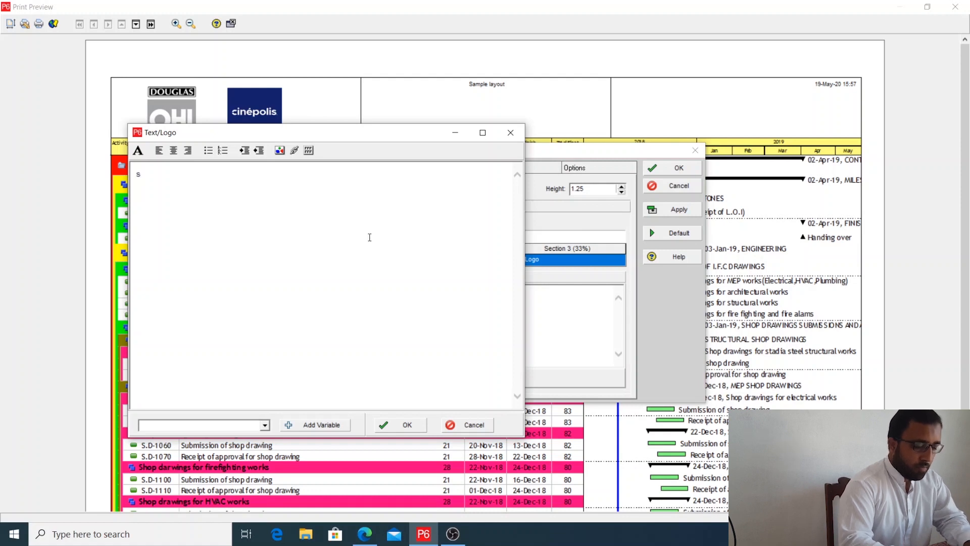
type("SAMPLE ")
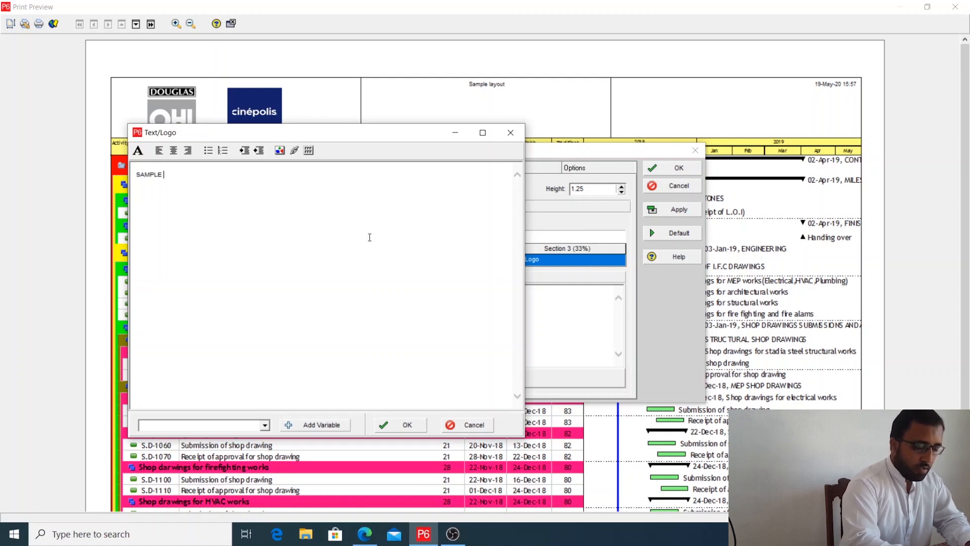
type("CONSTR")
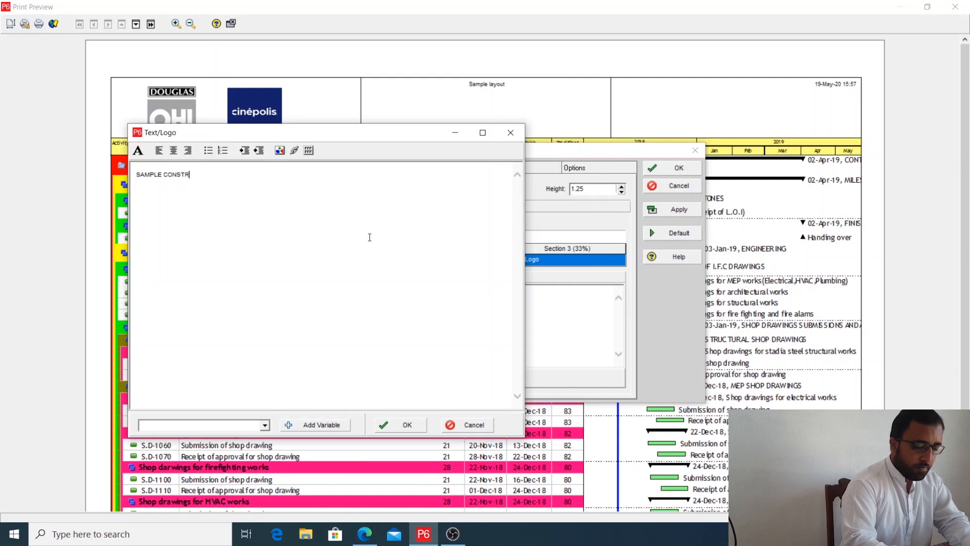
type("UCTION PROJECT")
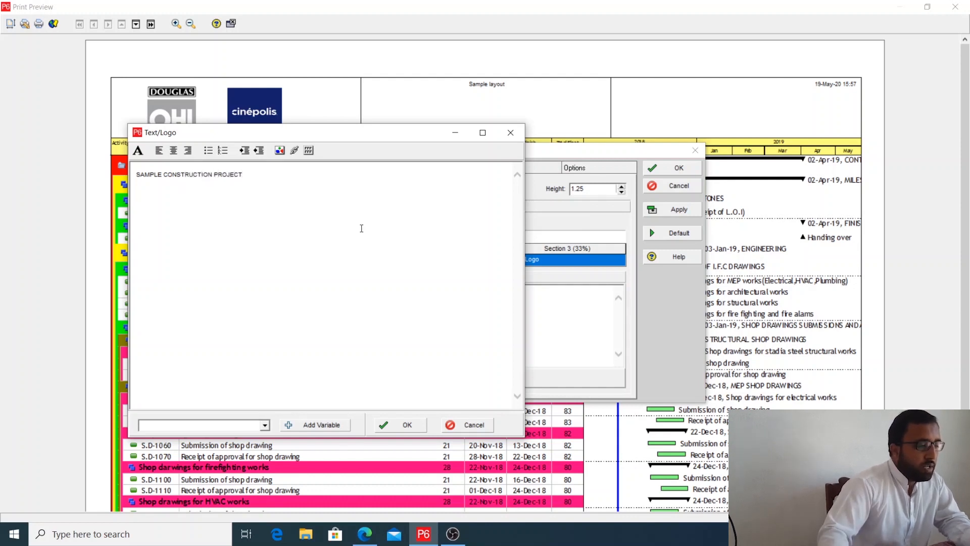
Format the SAMPLE CONSTRUCTION PROJECT text as Trebuchet MS, bold, size 18, underlined and red, and apply it to the printed header
left_click_drag(262, 179, 134, 175)
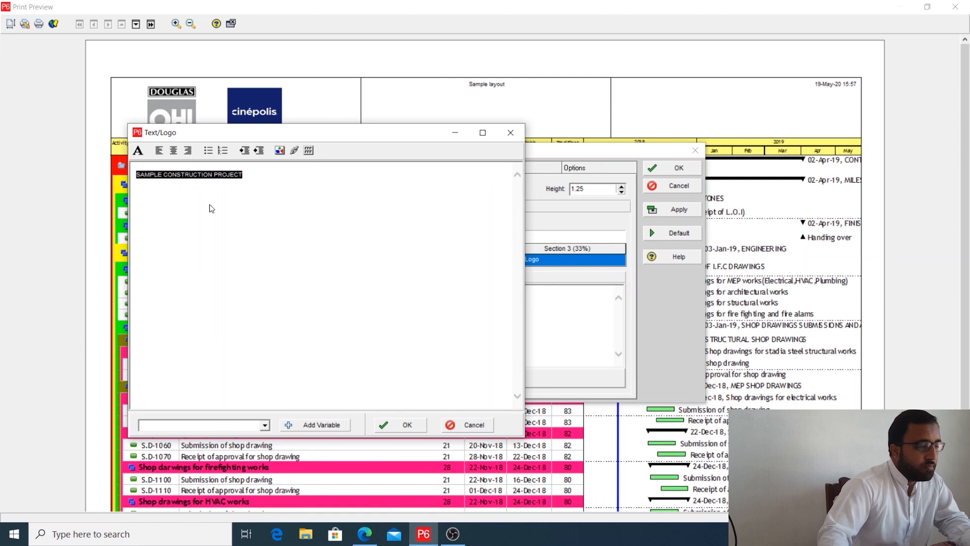
left_click(138, 150)
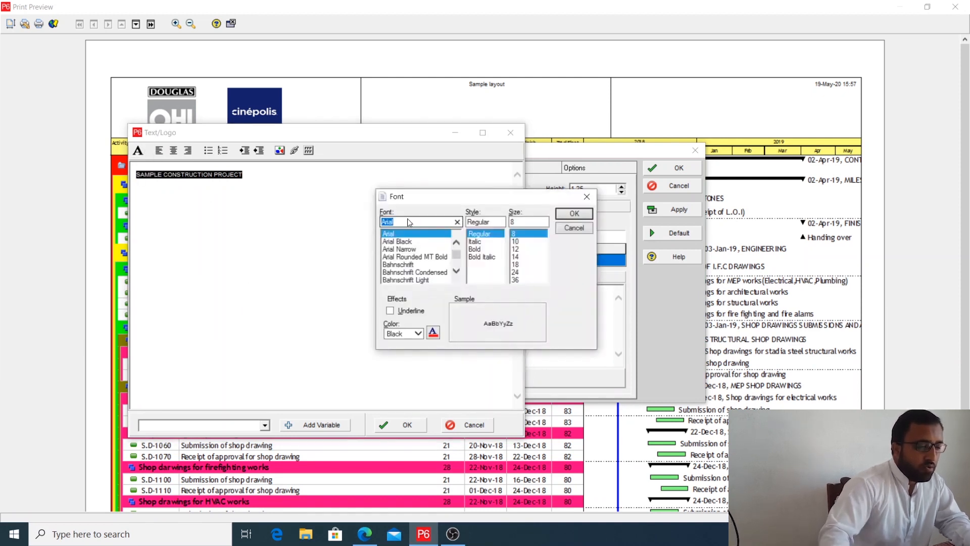
type("TRE")
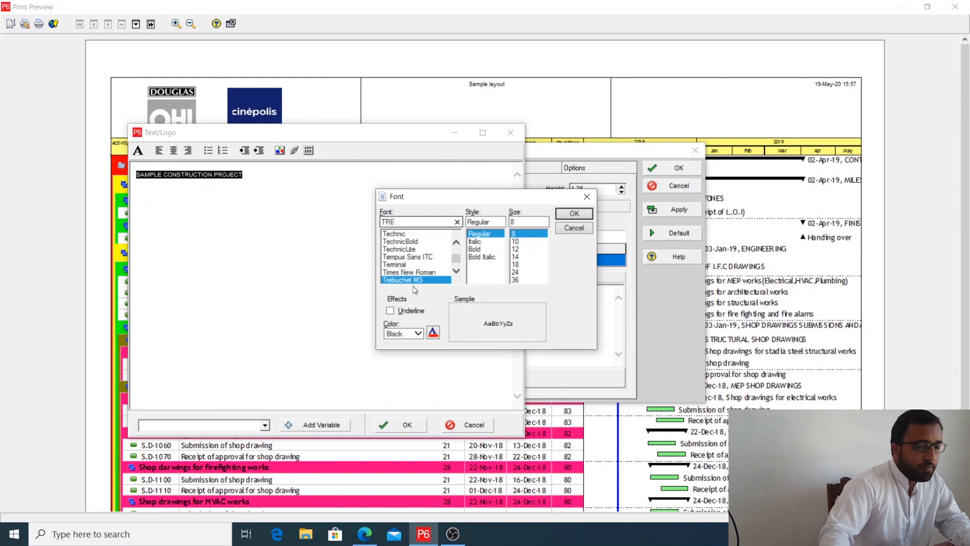
left_click(476, 249)
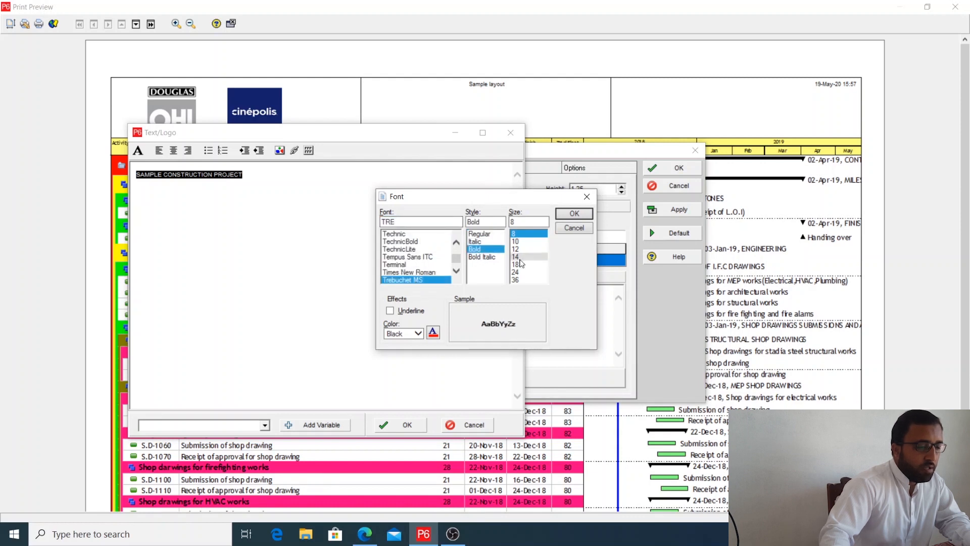
left_click(518, 264)
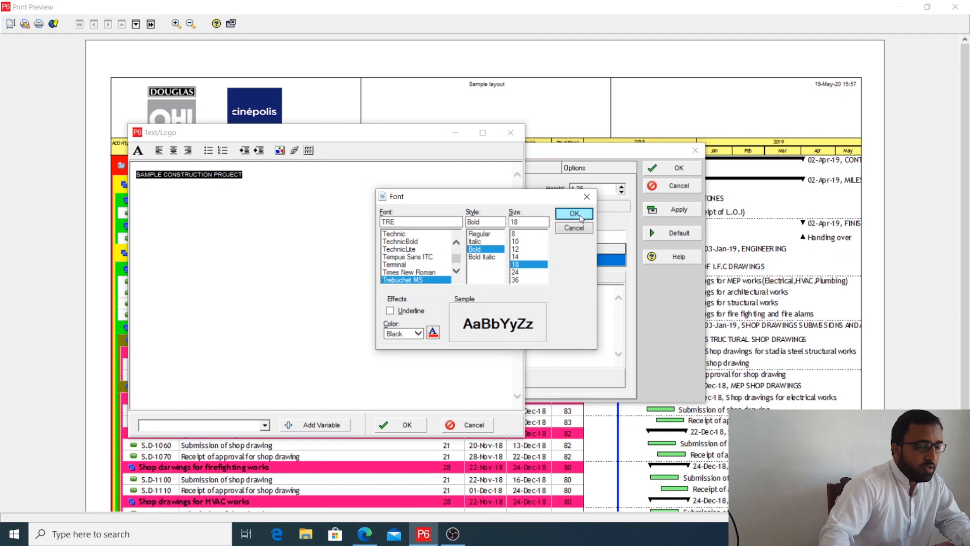
left_click(430, 335)
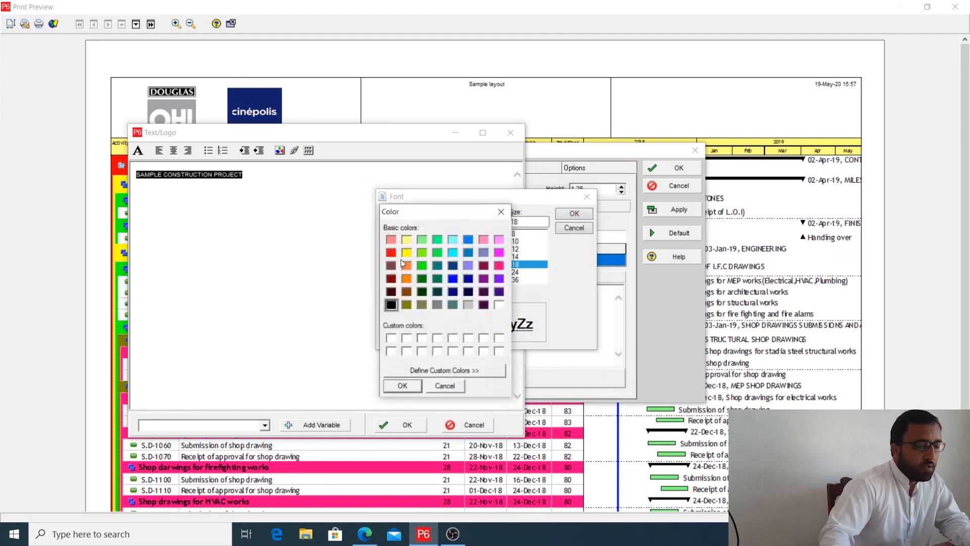
left_click(392, 253)
left_click(402, 385)
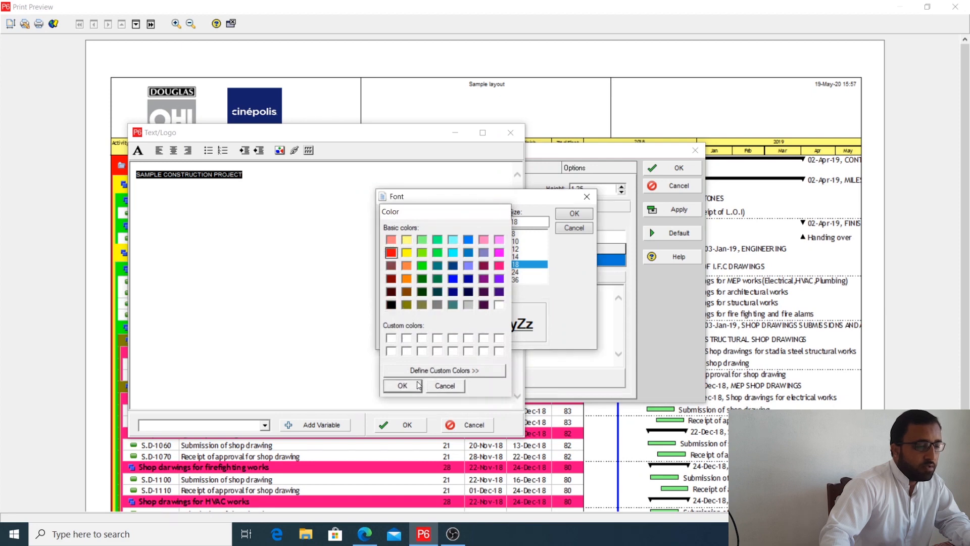
left_click(559, 216)
left_click(402, 424)
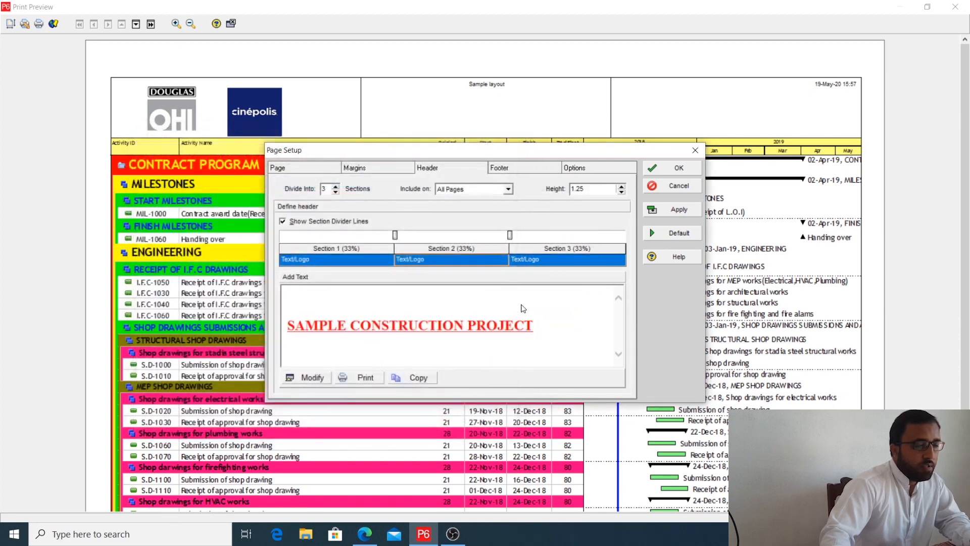
left_click(671, 209)
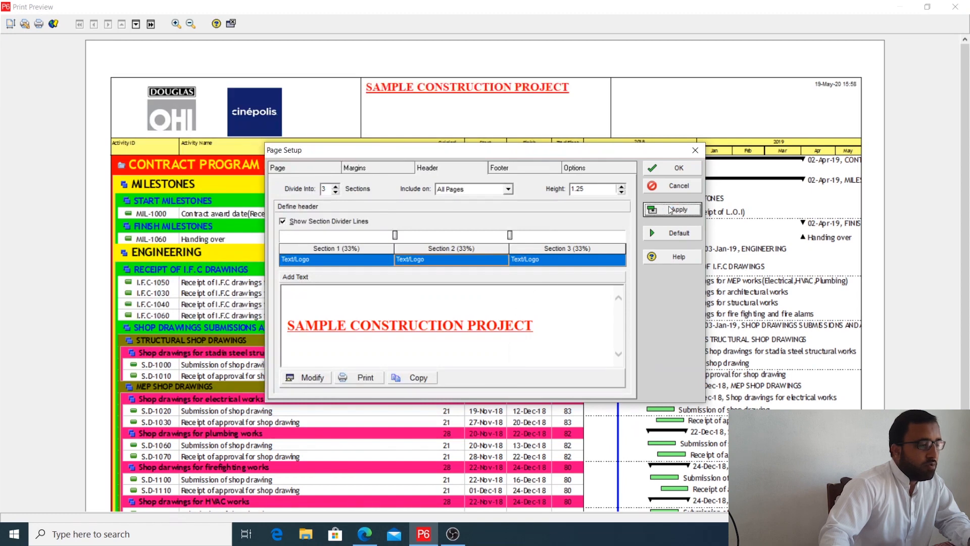
Center the SAMPLE CONSTRUCTION PROJECT title within header Section 2 and apply the change
left_click(311, 378)
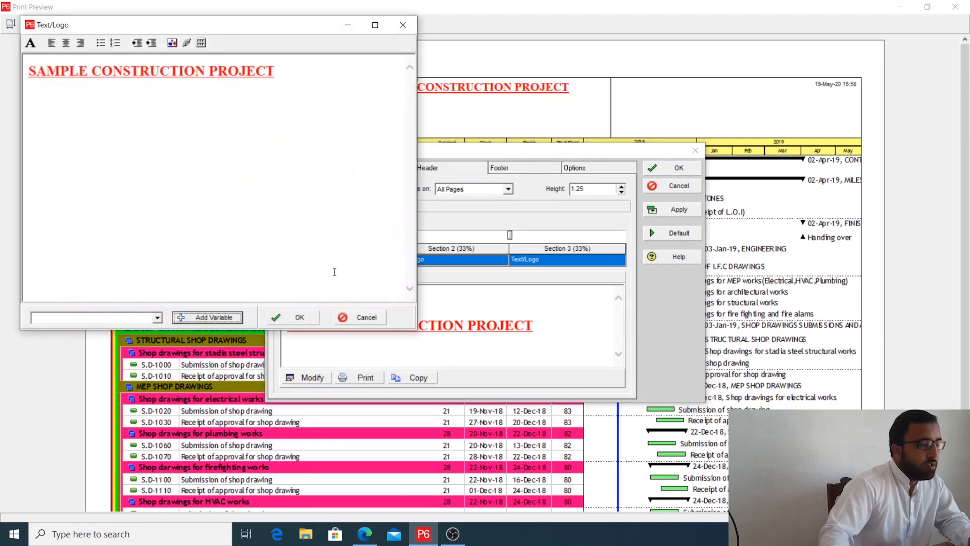
left_click_drag(30, 69, 275, 70)
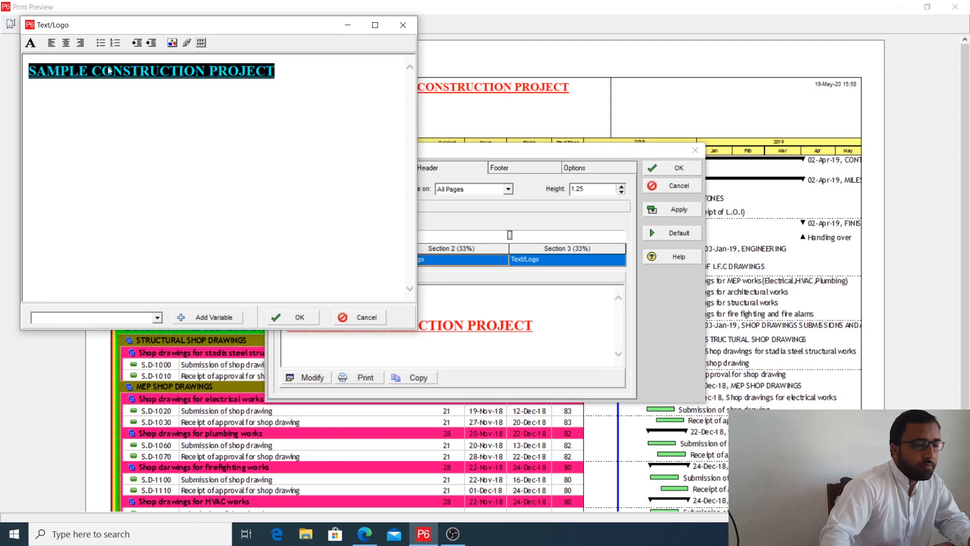
left_click(66, 44)
left_click(293, 317)
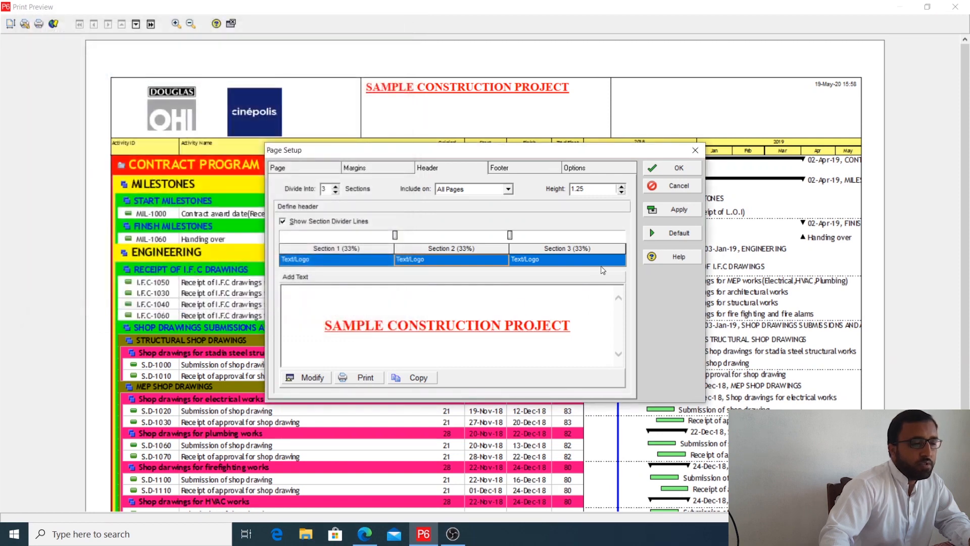
left_click(686, 210)
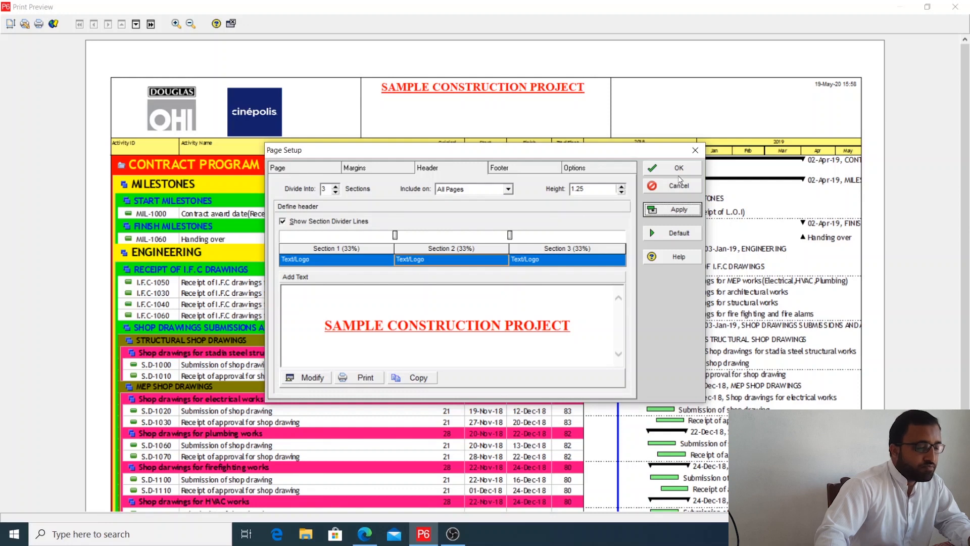
Remove the [date] [time] variables from the text/logo content of header Section 3
left_click(555, 264)
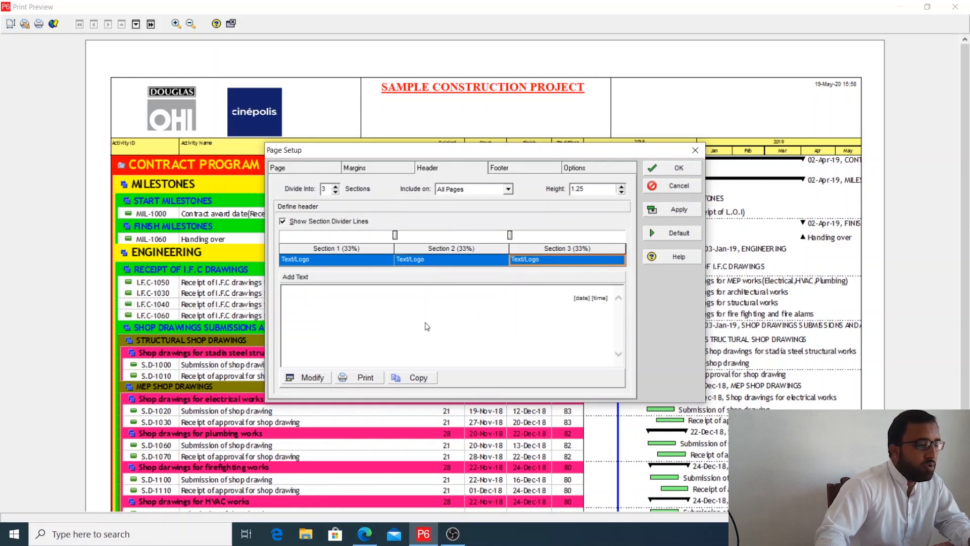
left_click(307, 378)
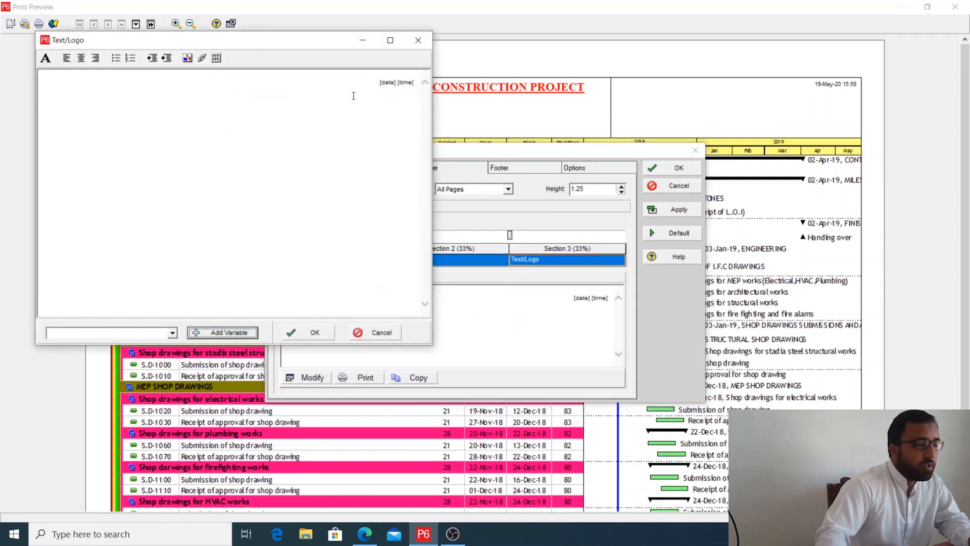
left_click_drag(381, 84, 416, 85)
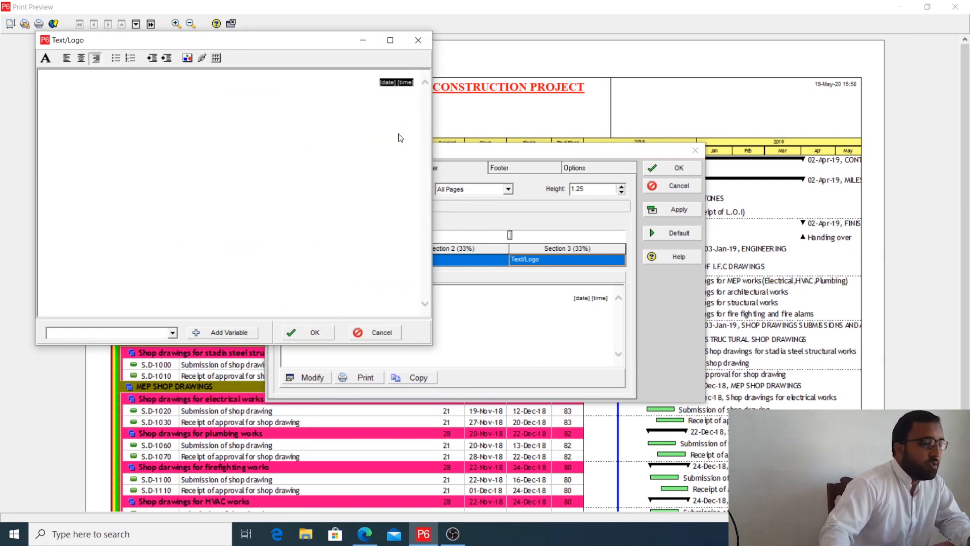
key("Delete")
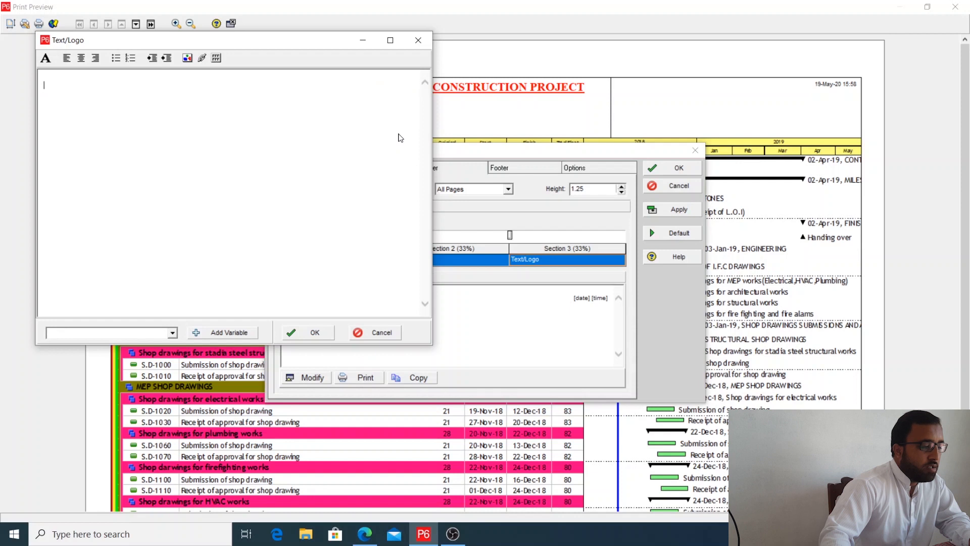
Insert the CD - Current Date variable into header Section 3 and shift it toward the section's right edge
left_click(222, 334)
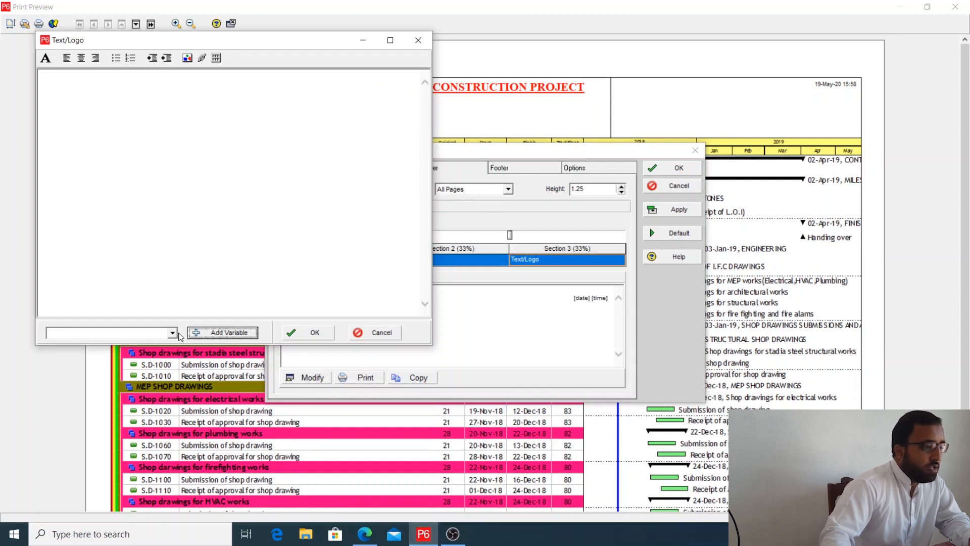
left_click(172, 333)
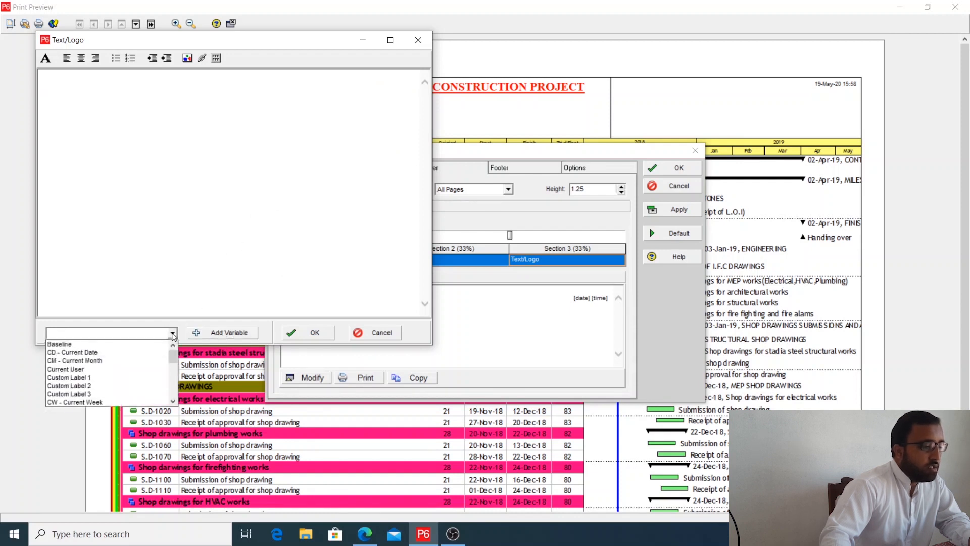
left_click(80, 354)
left_click(349, 156)
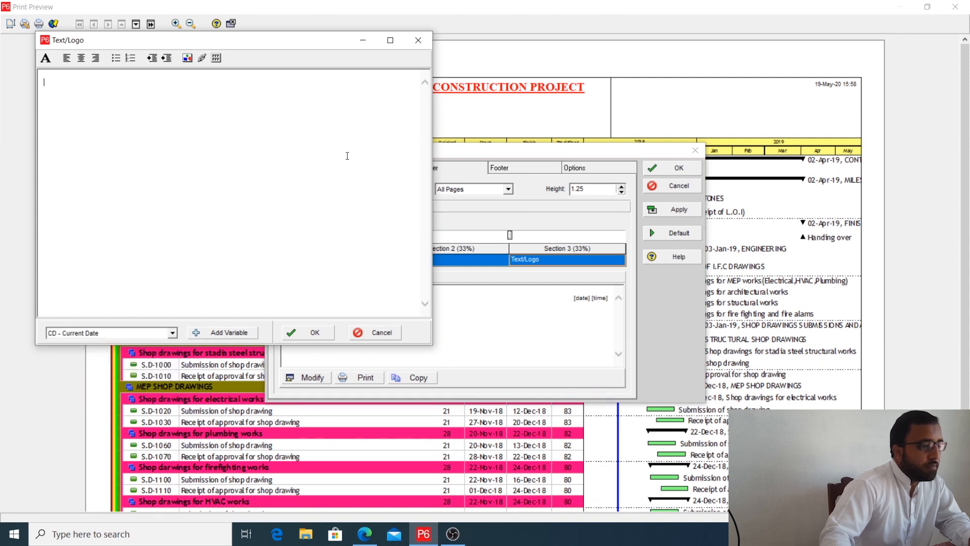
left_click(222, 332)
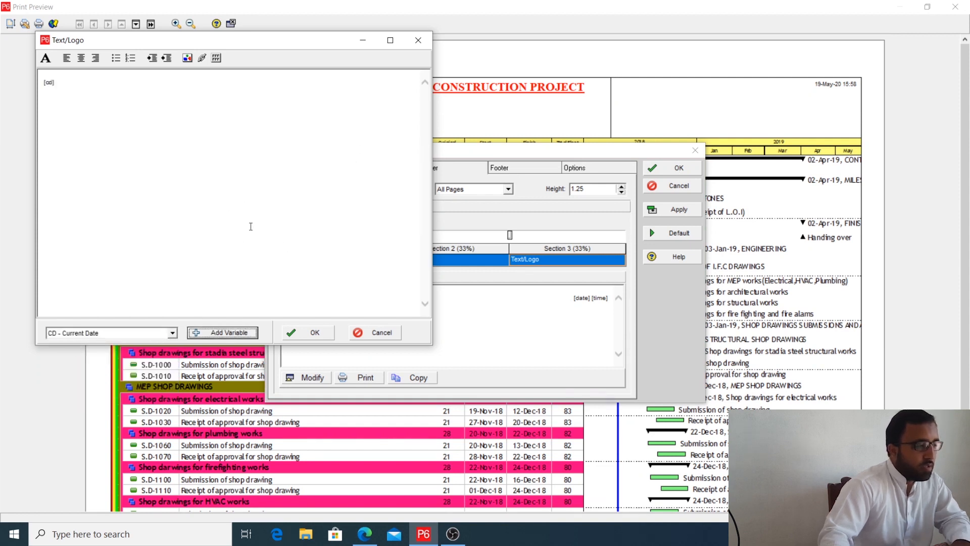
left_click(43, 83)
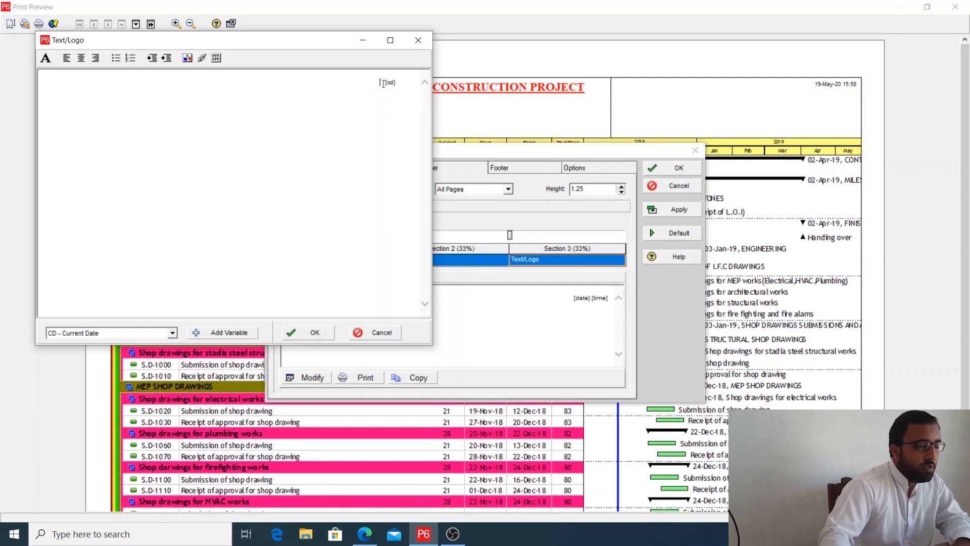
Format the [cd] variable in header Section 3 as Trebuchet MS, bold, size 14
left_click_drag(384, 83, 399, 83)
left_click(45, 58)
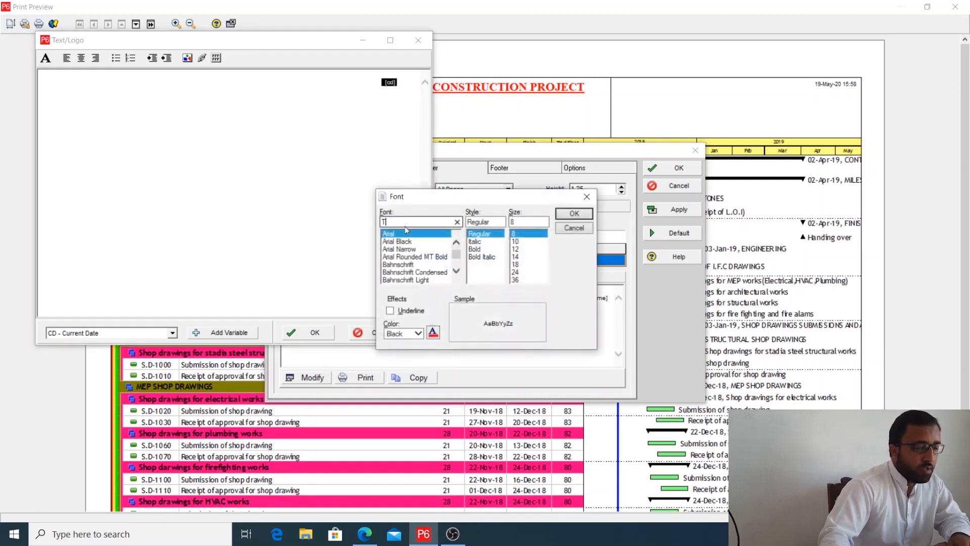
type("TRE")
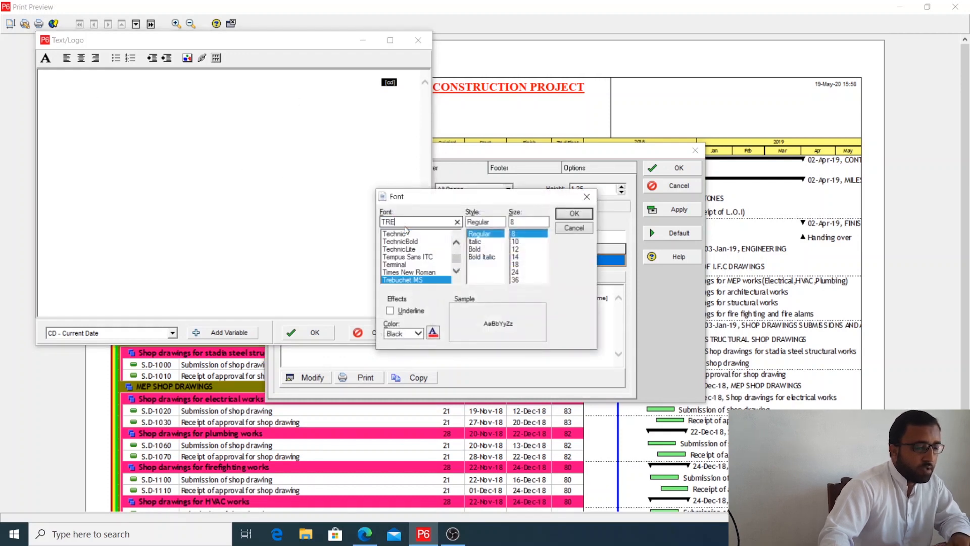
left_click(475, 249)
left_click(522, 255)
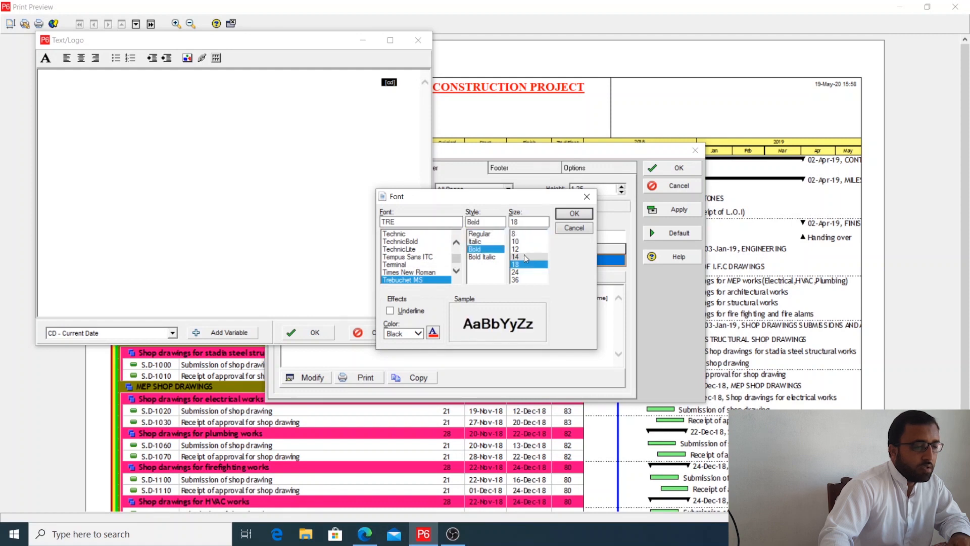
left_click(574, 215)
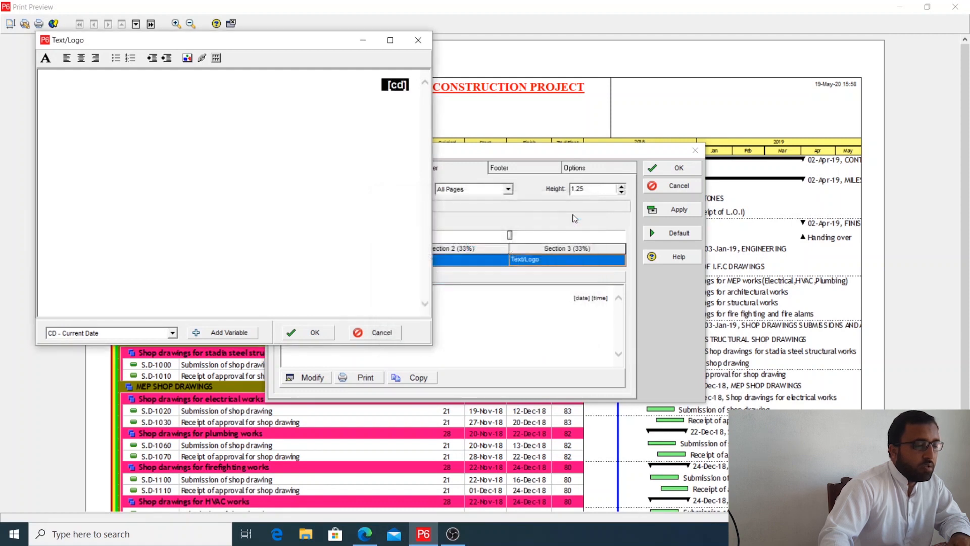
Insert the Data Date variable on the line below [cd] in header Section 3 and shift it toward the section's right edge
left_click(399, 157)
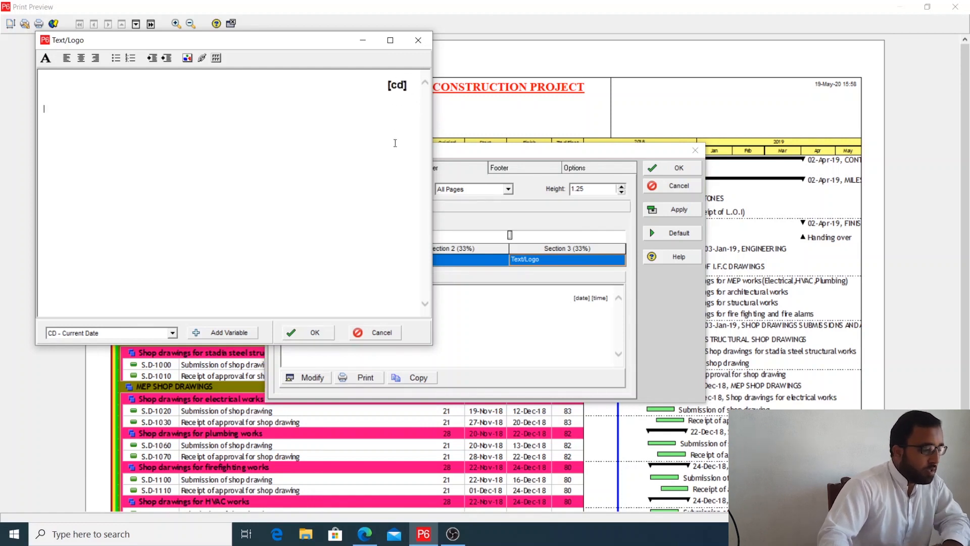
left_click(172, 333)
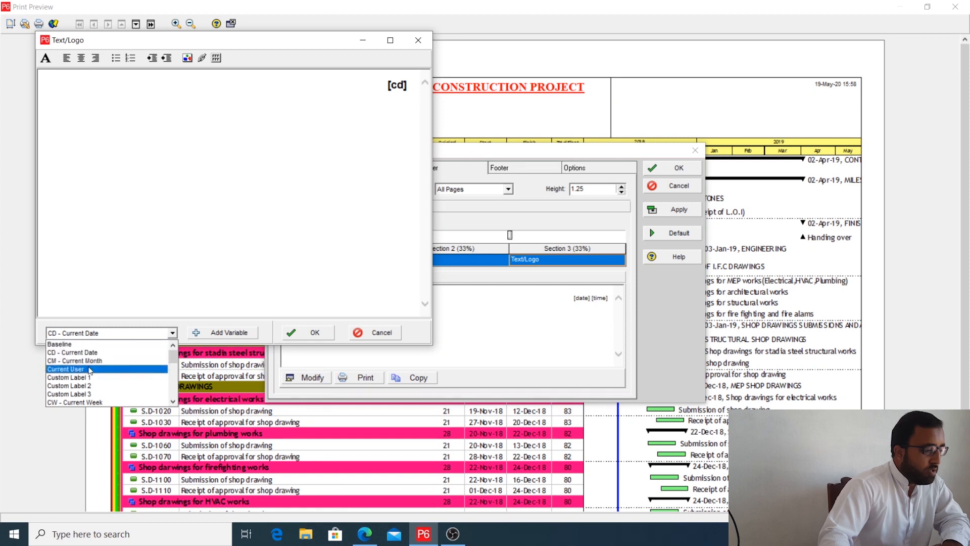
scroll(91, 374, "down", 2)
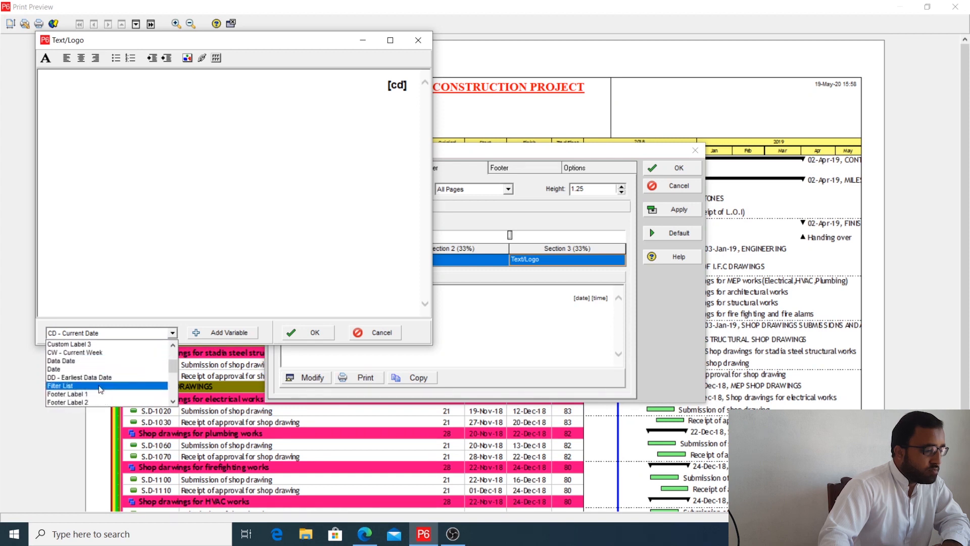
scroll(101, 389, "down", 6)
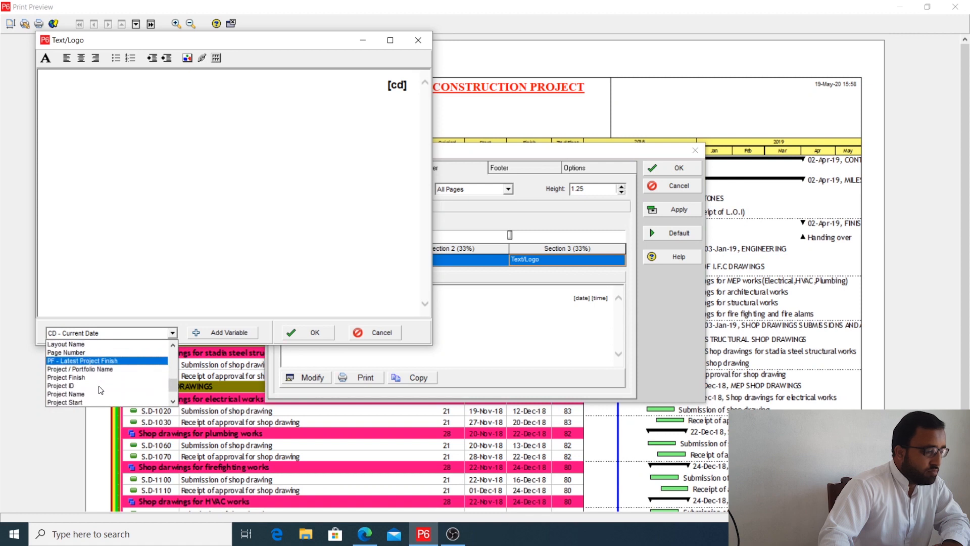
scroll(98, 386, "up", 8)
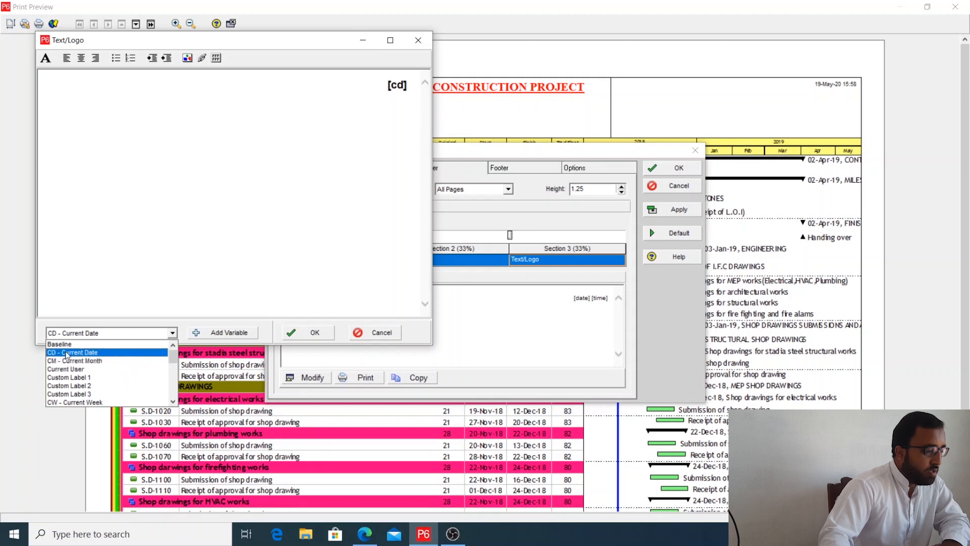
scroll(96, 397, "down", 2)
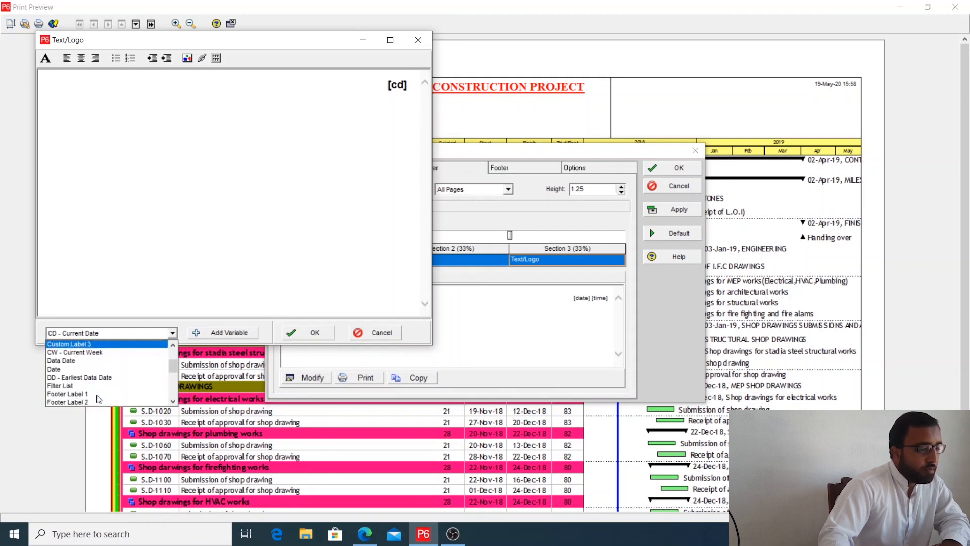
left_click(65, 361)
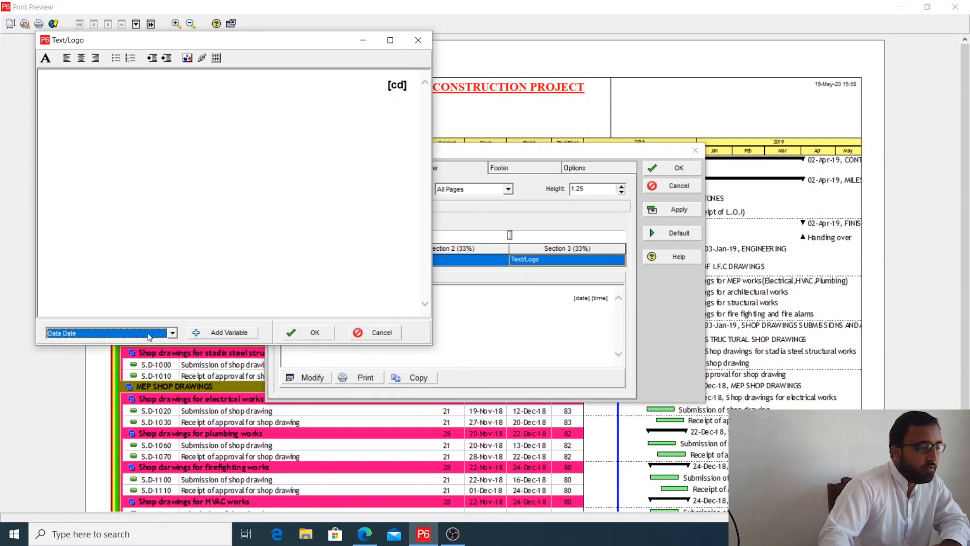
left_click(232, 334)
left_click(44, 107)
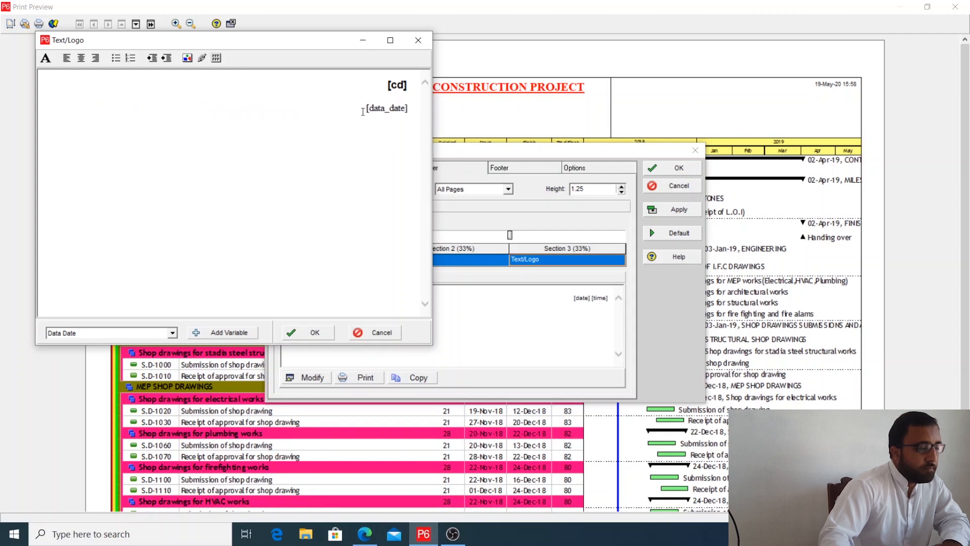
Format the [data_date] variable in header Section 3 as Trebuchet MS, bold, size 14
key("shift+End")
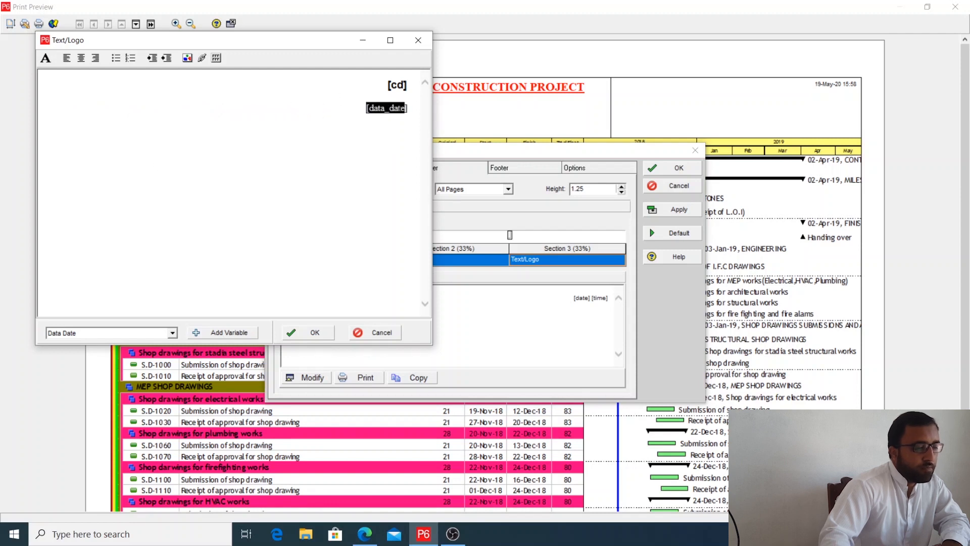
left_click(46, 57)
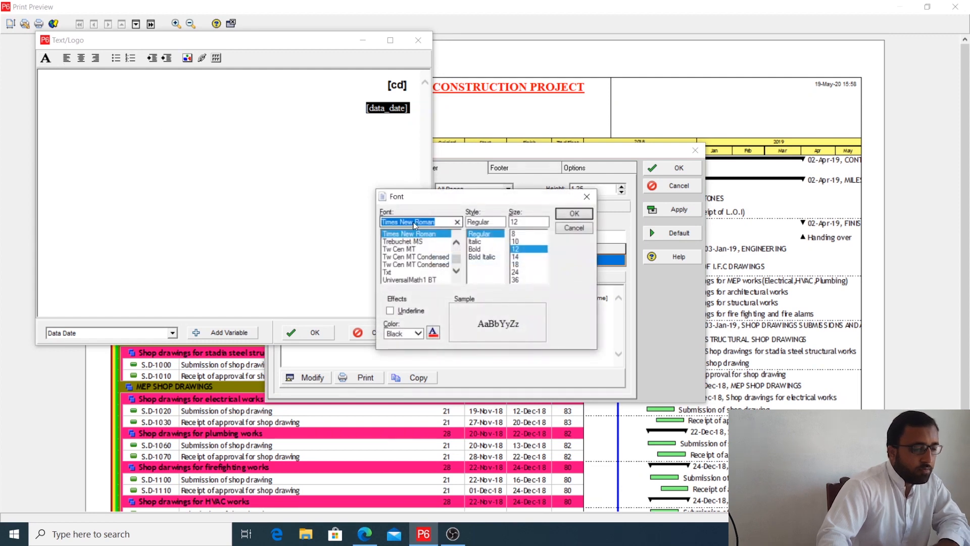
type("TRE")
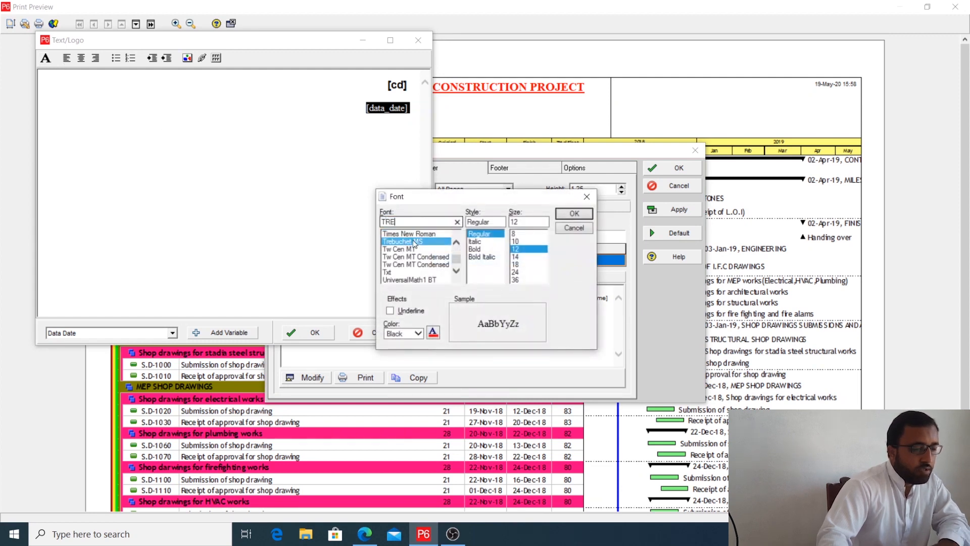
left_click(474, 249)
left_click(518, 258)
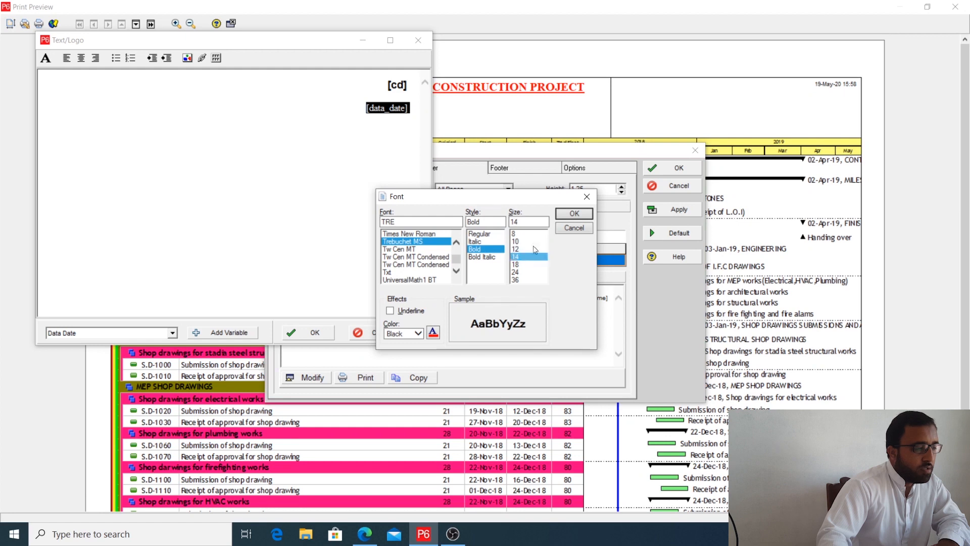
left_click(574, 214)
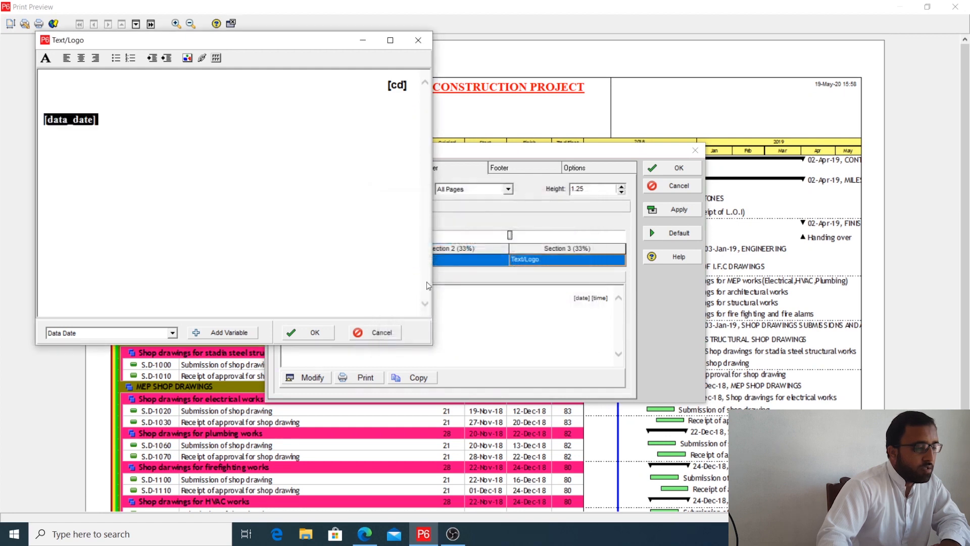
Move [data_date] back up beneath [cd] by removing the excess leading space, and apply the header changes to the page setup
left_click(44, 120)
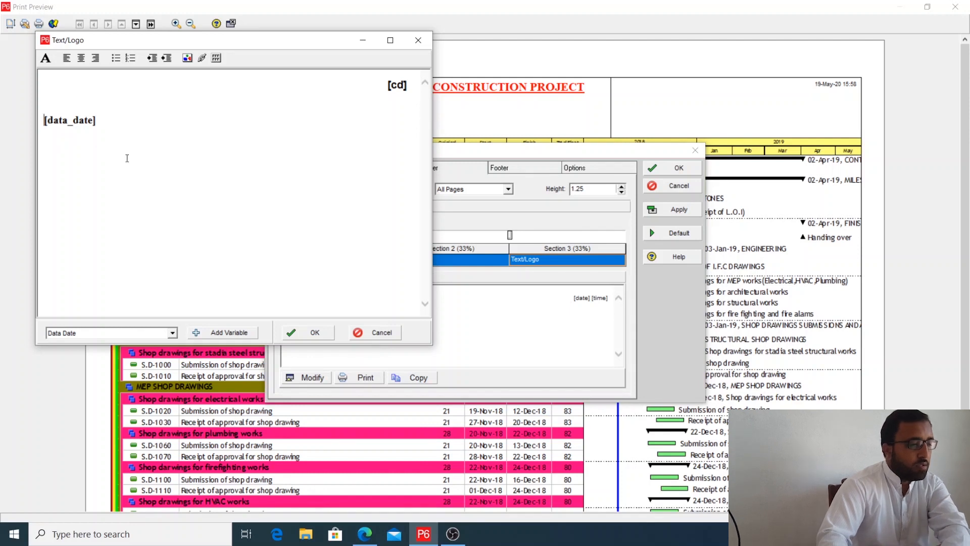
key("Up")
key("Delete")
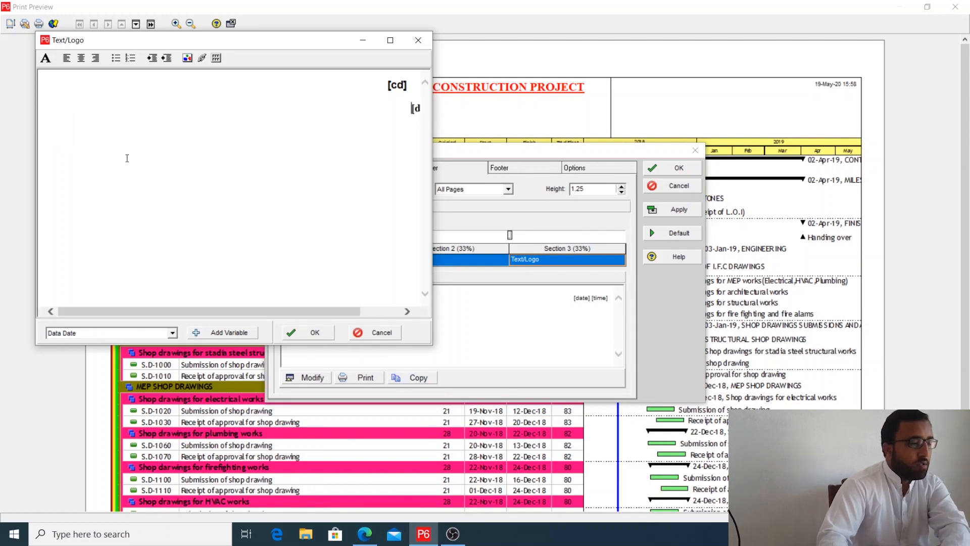
key("BackSpace")
key("BackSpace")
key("BackSpace")
key("BackSpace")
key("BackSpace")
key("BackSpace")
key("BackSpace")
key("BackSpace")
key("BackSpace")
key("BackSpace")
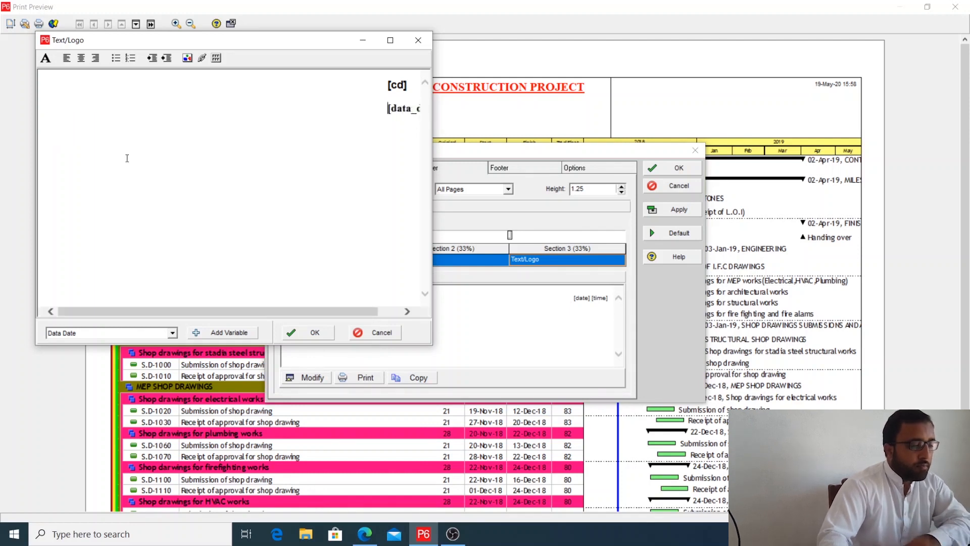
key("BackSpace")
key("BackSpace")
key("BackSpace")
key("BackSpace")
key("BackSpace")
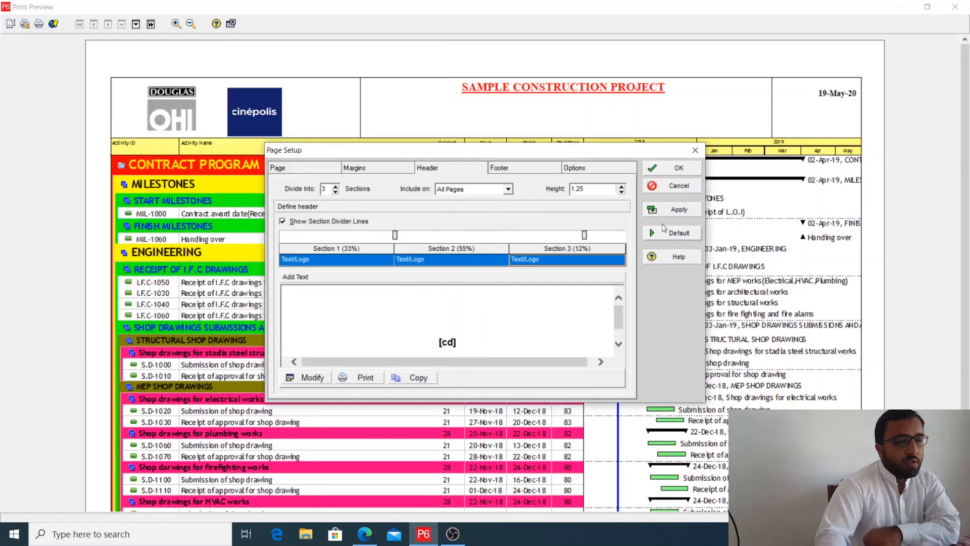
left_click(672, 212)
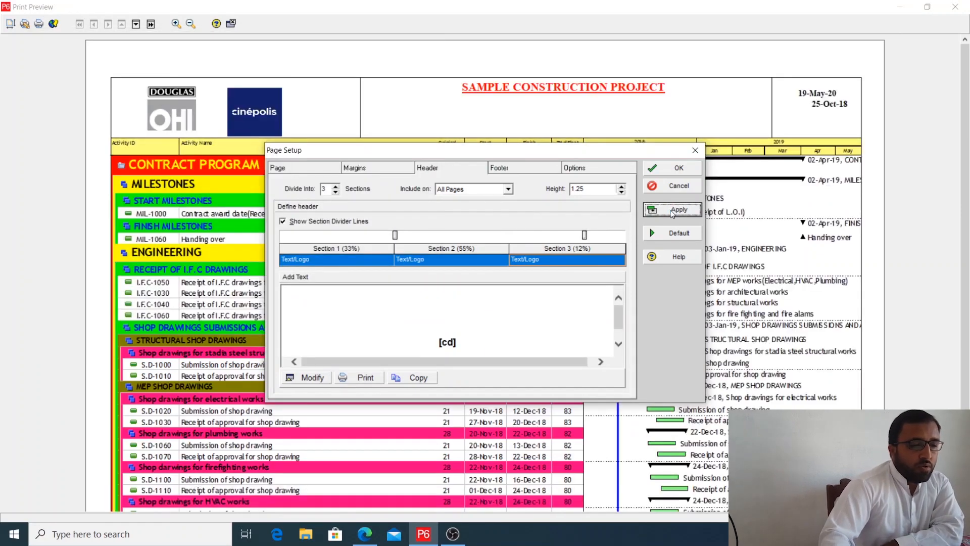
left_click(685, 169)
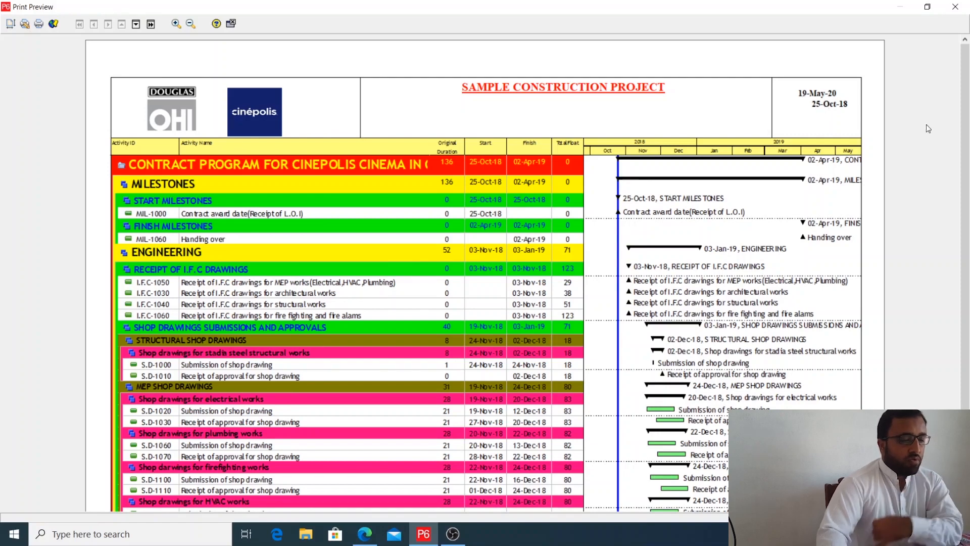
Divide the page footer into 2 sections, keeping the Gantt Chart Legend in Section 1 and the page-number text in Section 2
left_click_drag(966, 126, 965, 151)
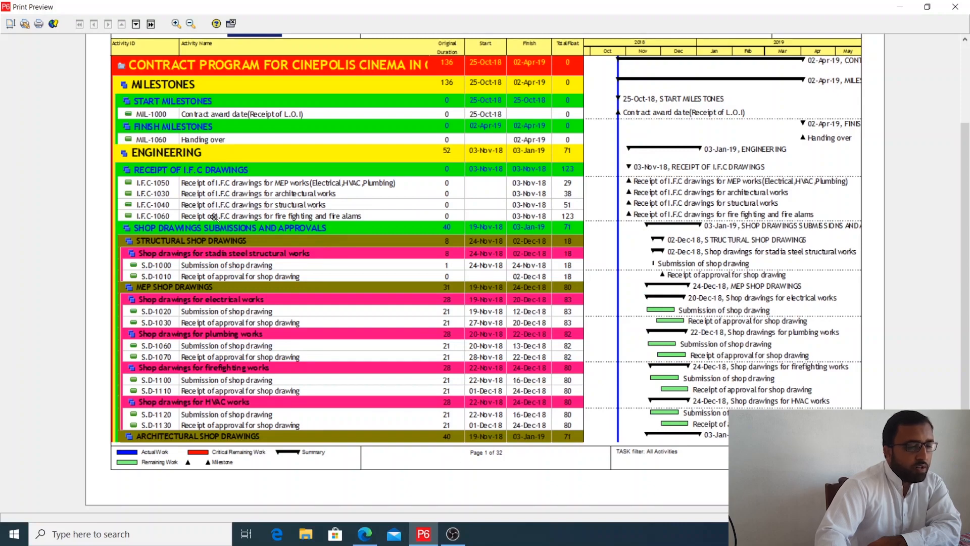
left_click(12, 26)
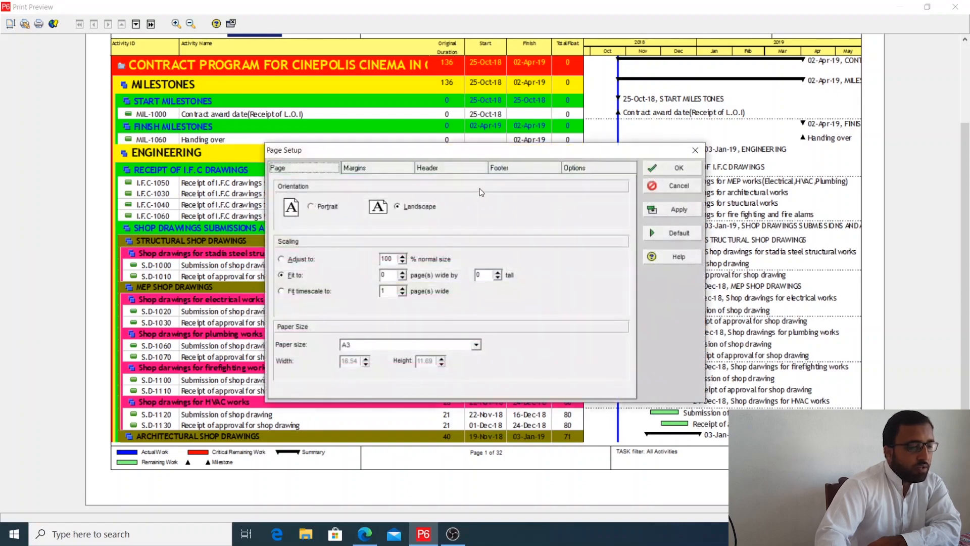
left_click(528, 170)
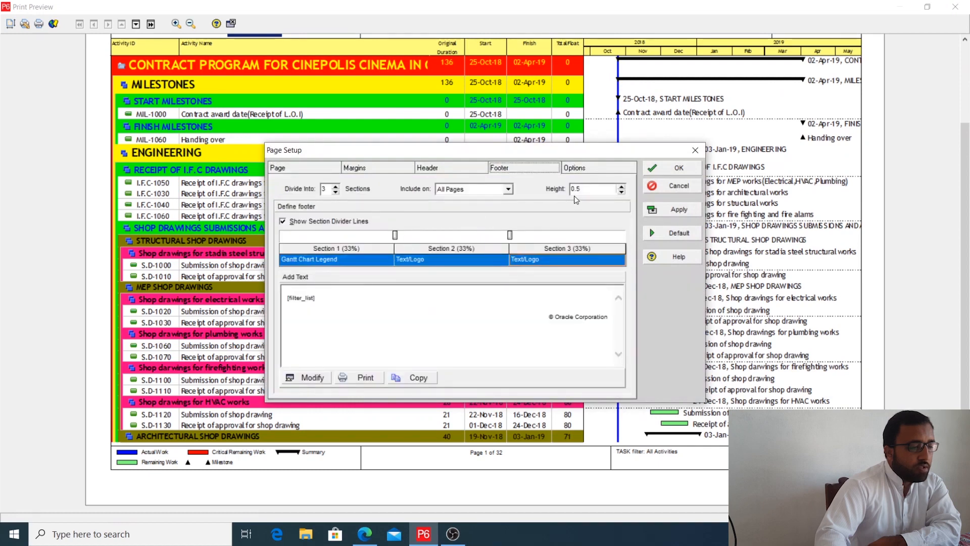
left_click(335, 192)
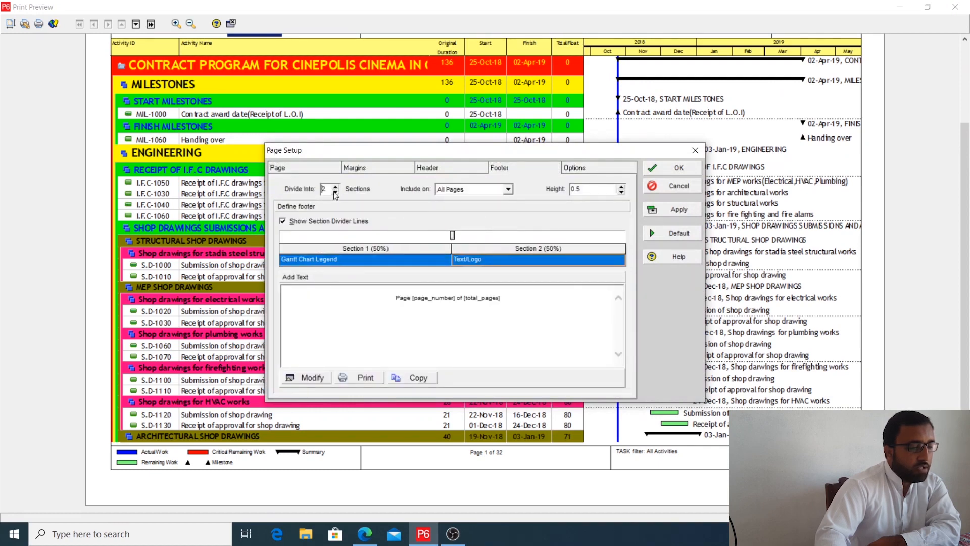
left_click(420, 261)
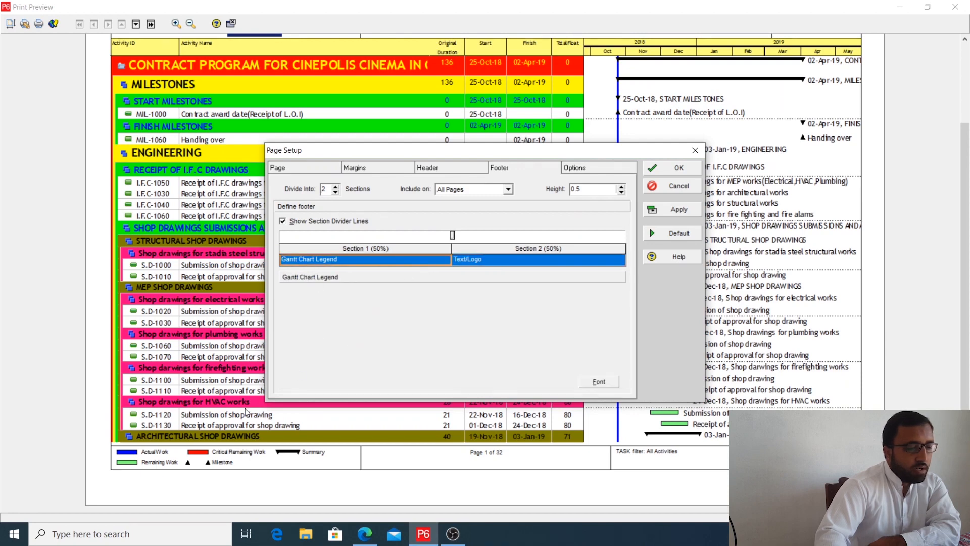
left_click(515, 261)
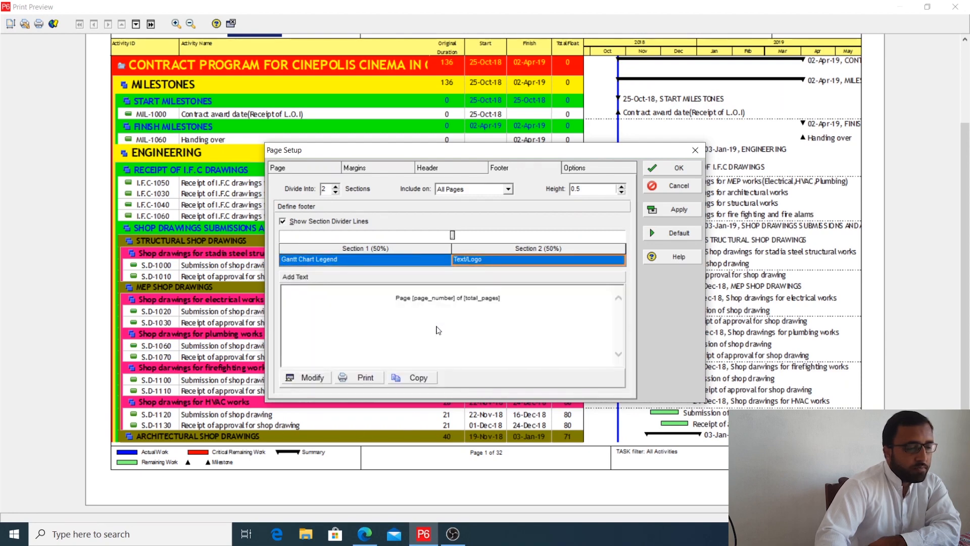
Resize the footer sections to 86% and 14%, accept the page setup and review the printed page's header and footer
left_click_drag(452, 234, 574, 236)
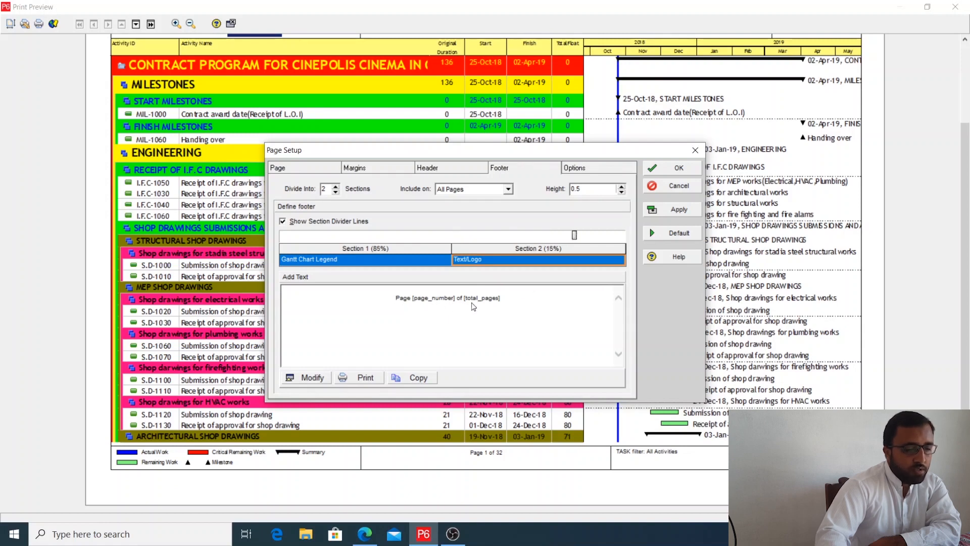
left_click(668, 210)
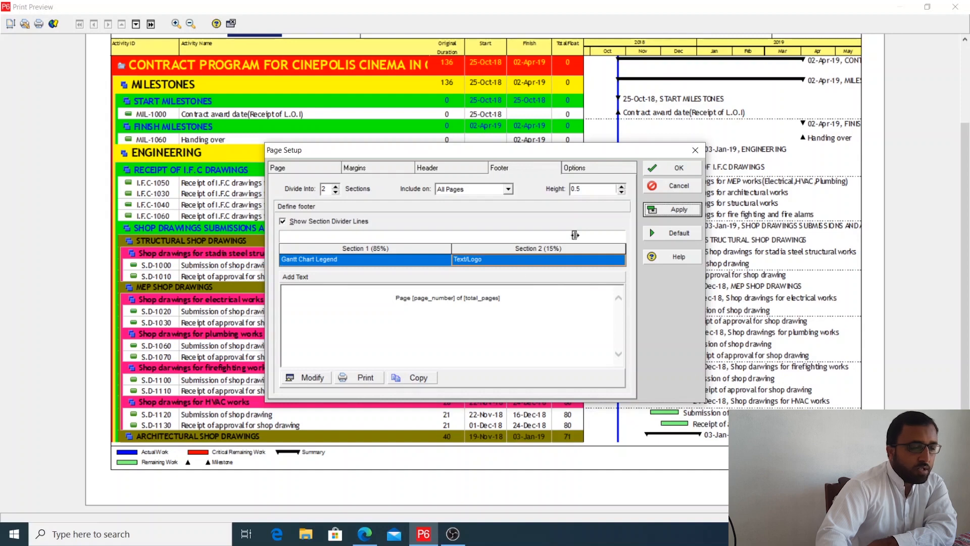
mouse_move(575, 234)
left_mouse_down()
mouse_move(566, 235)
mouse_move(576, 235)
left_mouse_up()
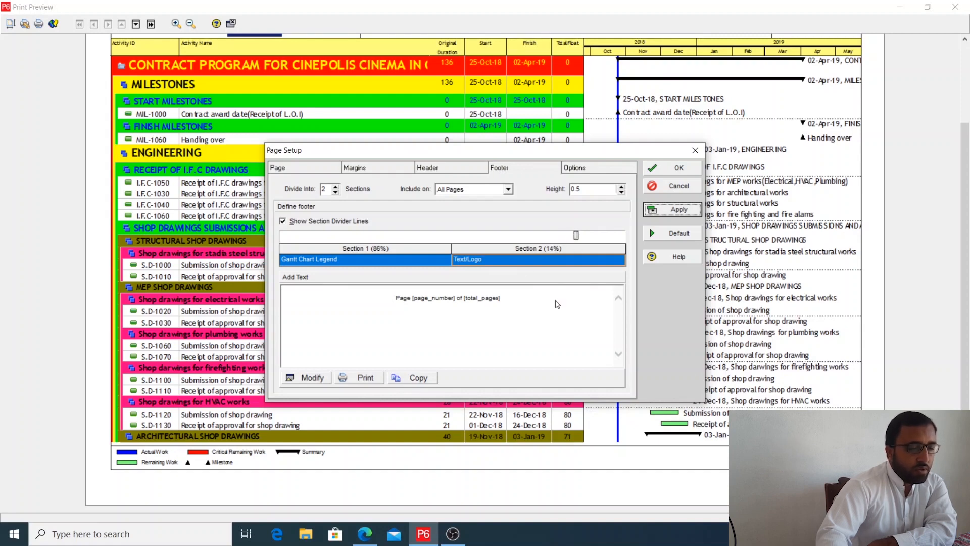
left_click(672, 169)
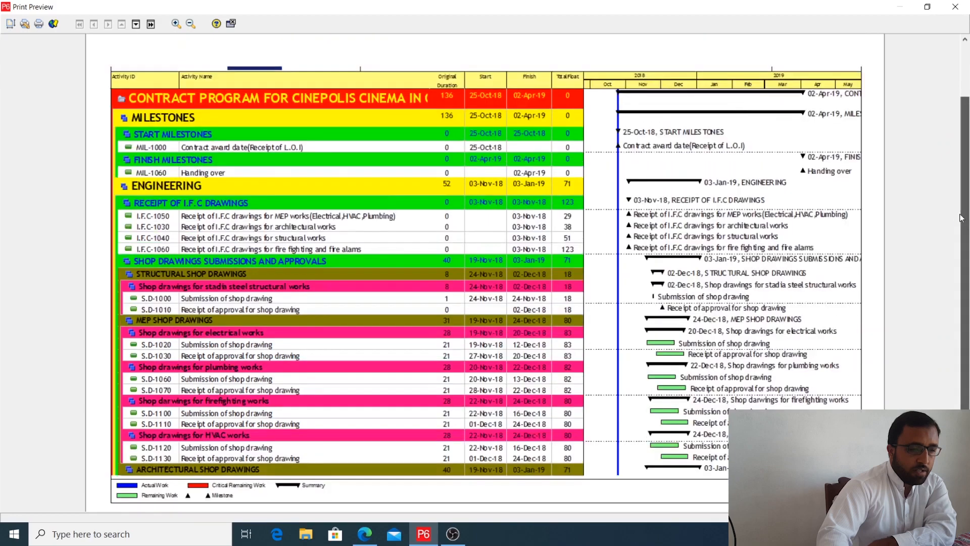
scroll(967, 265, "up", 2)
scroll(967, 308, "down", 2)
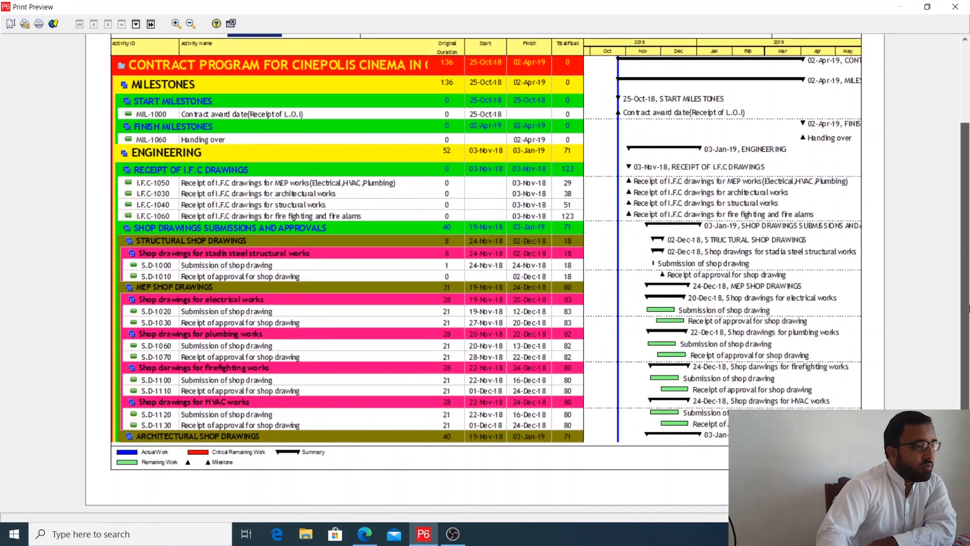
scroll(967, 308, "up", 2)
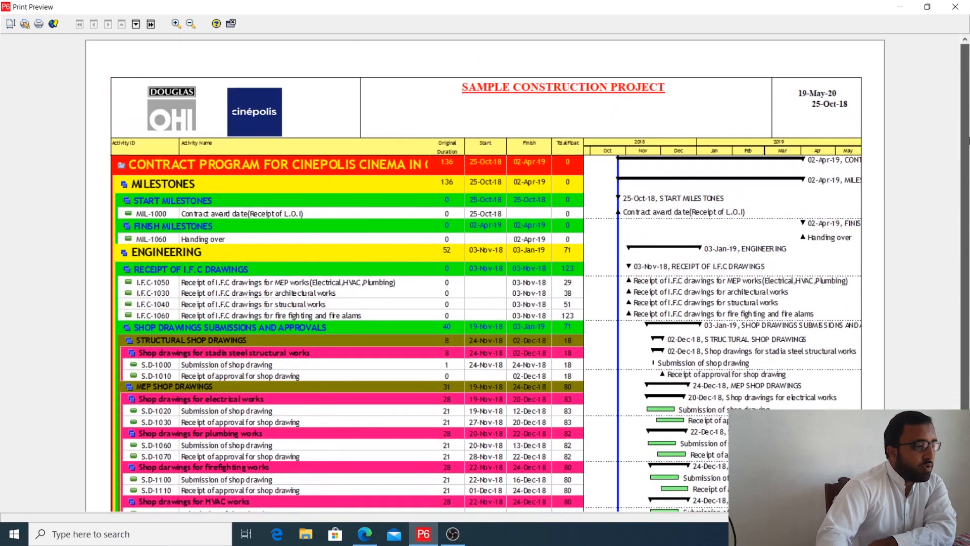
Print all pages of the schedule with Microsoft Print to PDF, saving the output to the Desktop as SAMPLE PROJECT
left_click(39, 25)
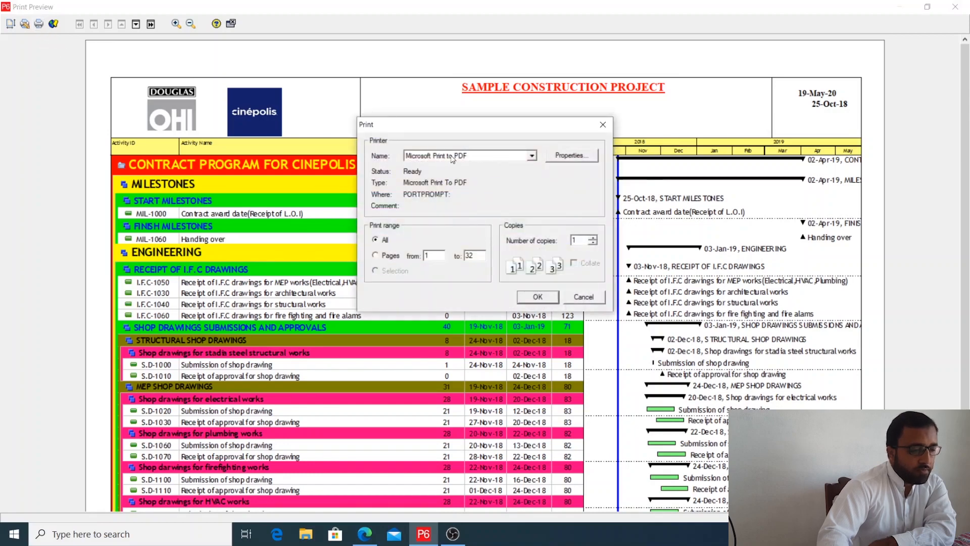
key("Return")
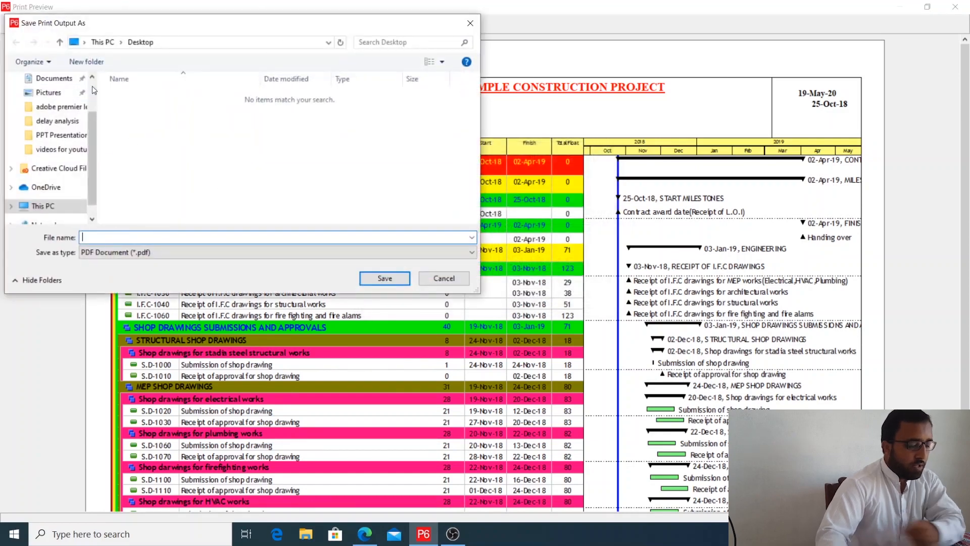
left_click(92, 86)
left_click(58, 102)
left_click(250, 238)
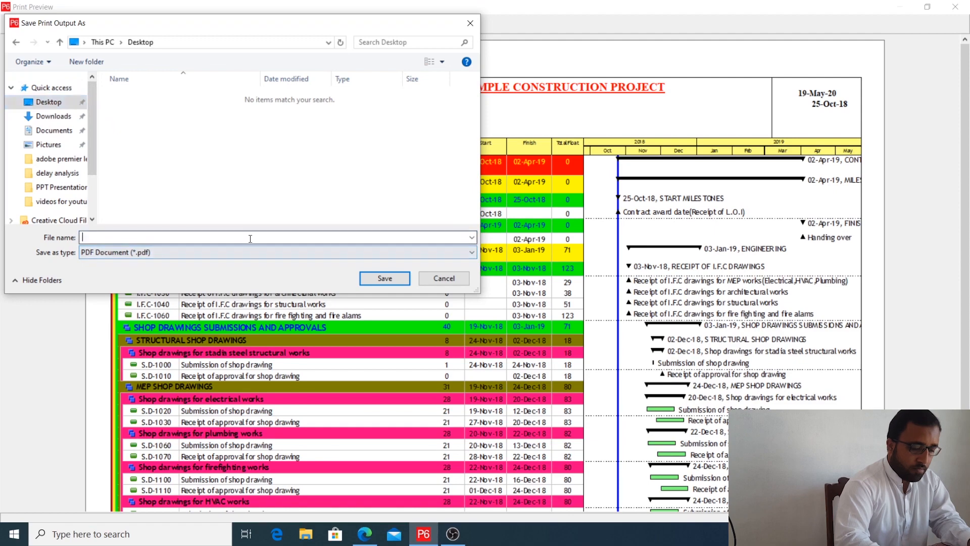
type("SA")
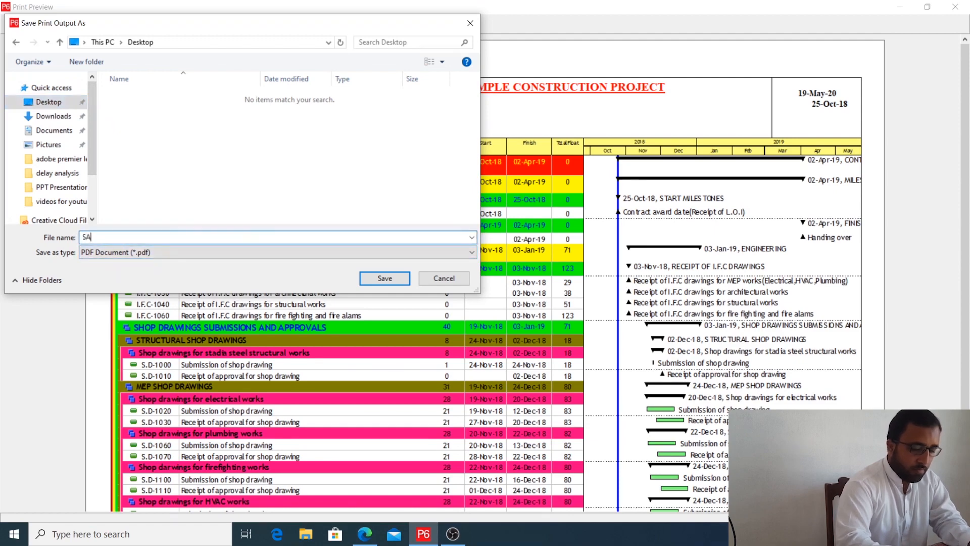
type("MPLE P")
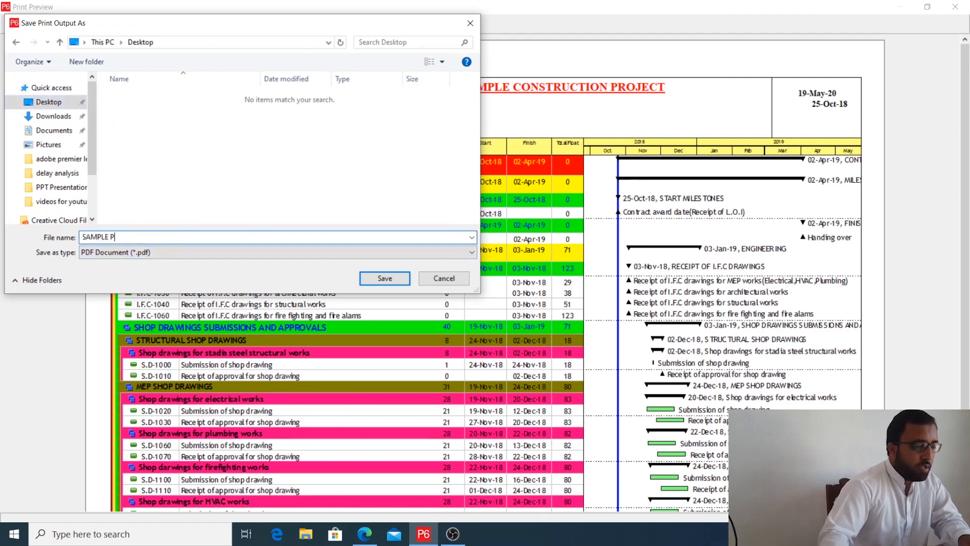
type("ROJECT")
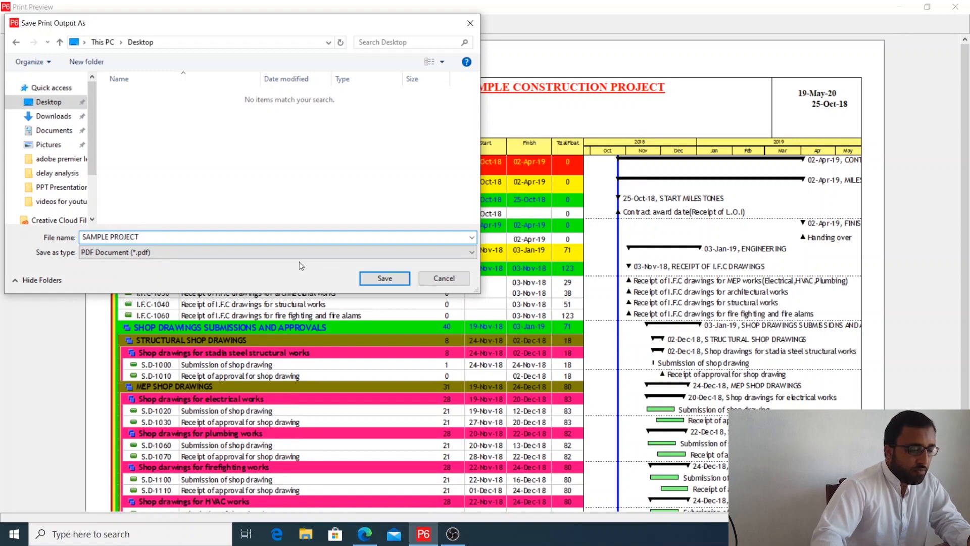
left_click(398, 280)
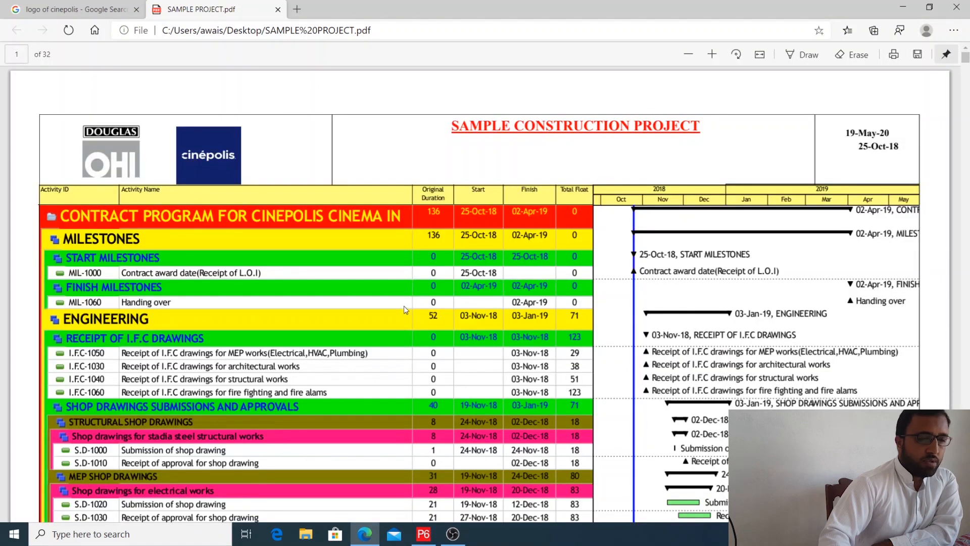
Review the pages of SAMPLE PROJECT.pdf, examining the header, activity table, Gantt chart and footer
scroll(407, 322, "down", 5)
scroll(408, 326, "up", 5)
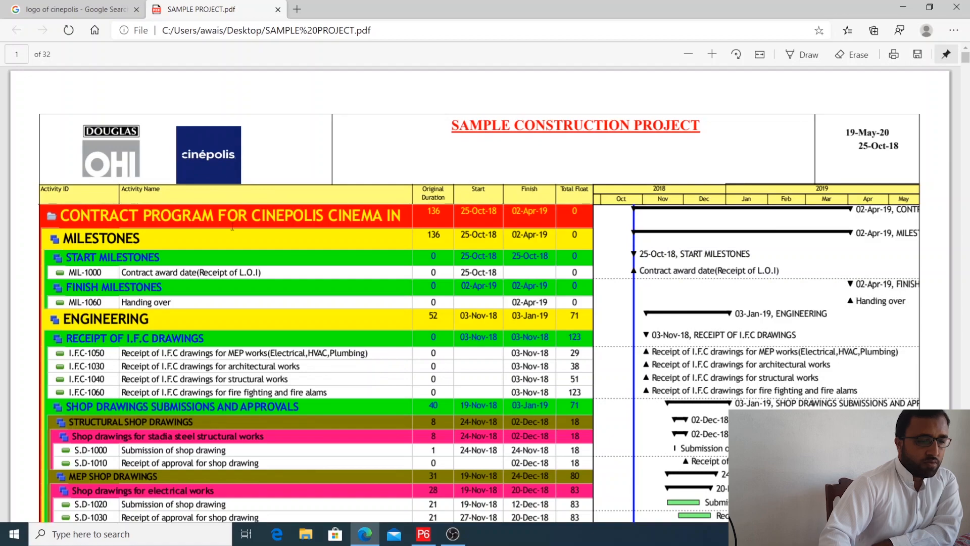
scroll(585, 272, "down", 3)
scroll(533, 266, "up", 2)
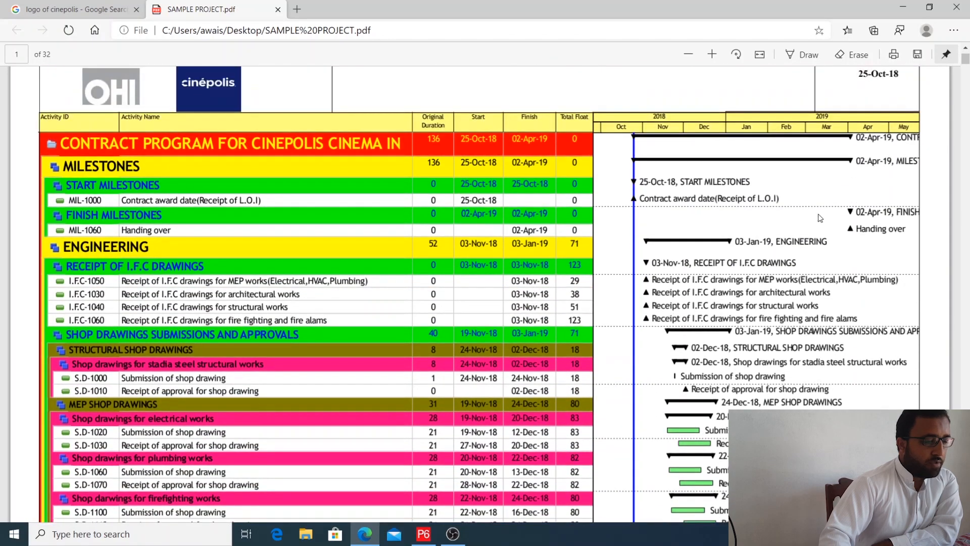
scroll(357, 318, "down", 4)
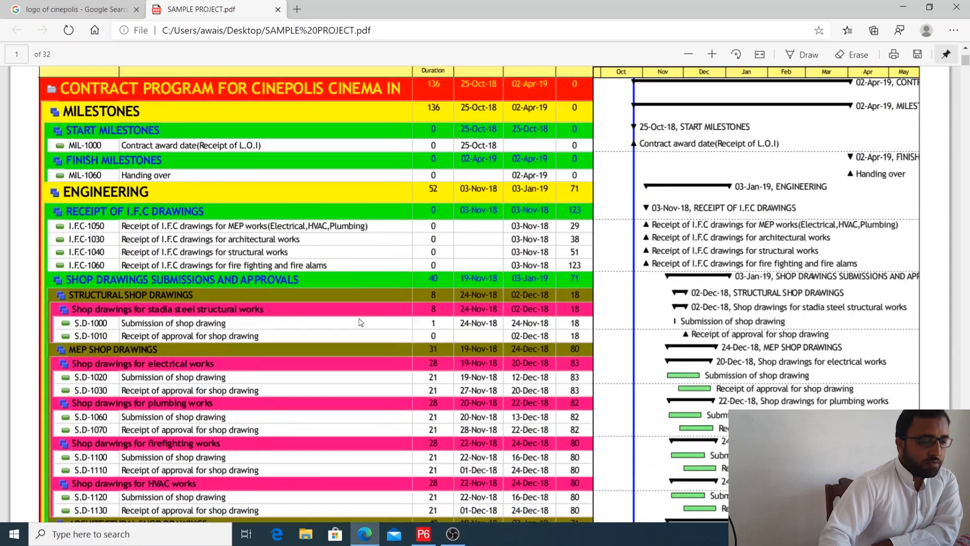
scroll(354, 319, "down", 4)
scroll(355, 322, "down", 20)
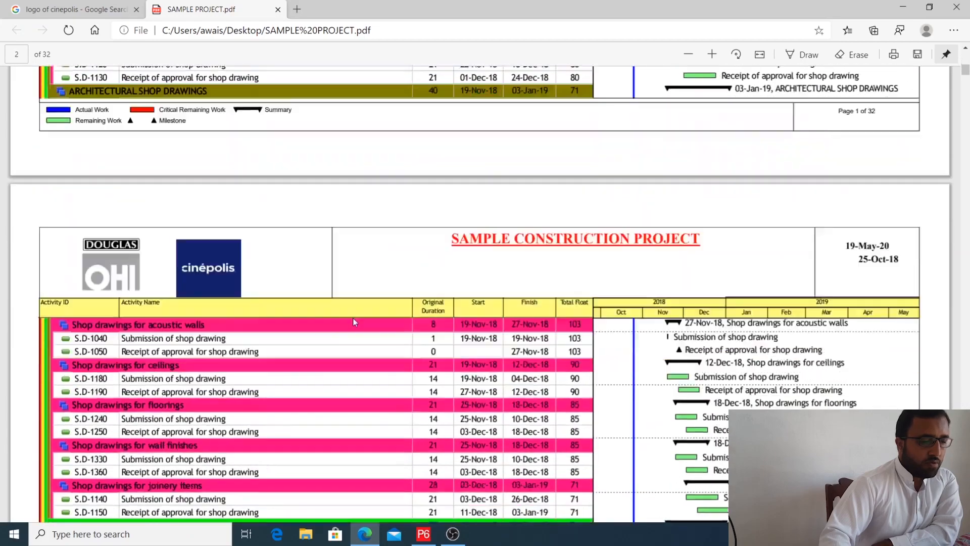
scroll(355, 322, "down", 10)
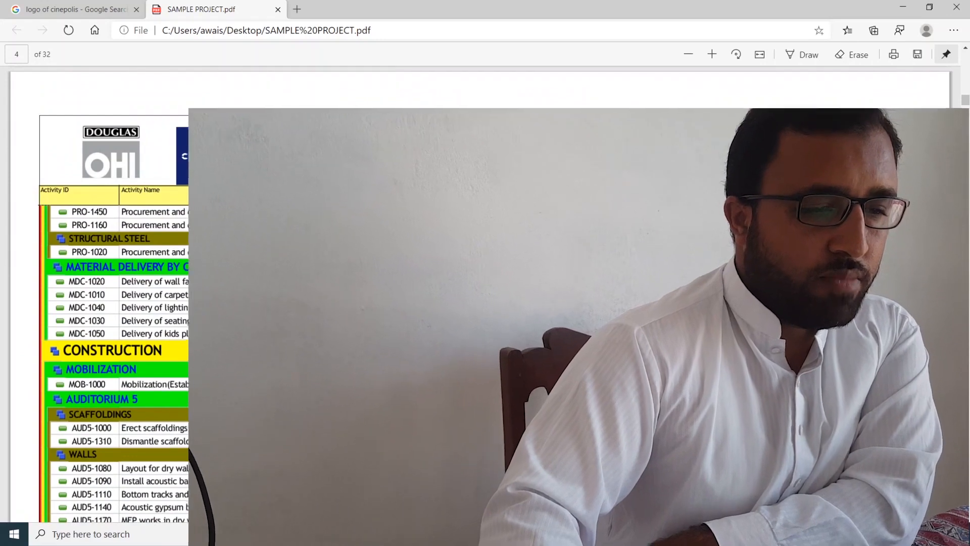
scroll(151, 353, "down", 4)
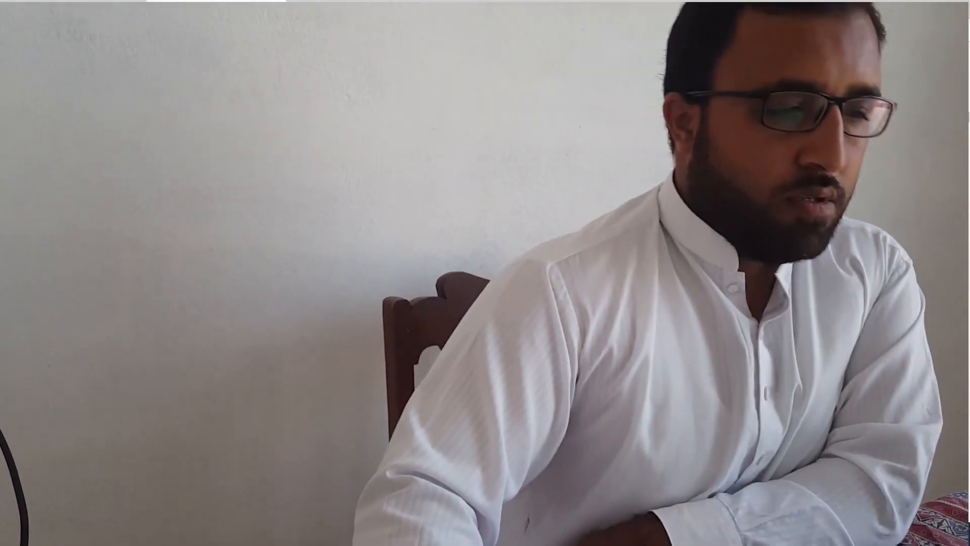